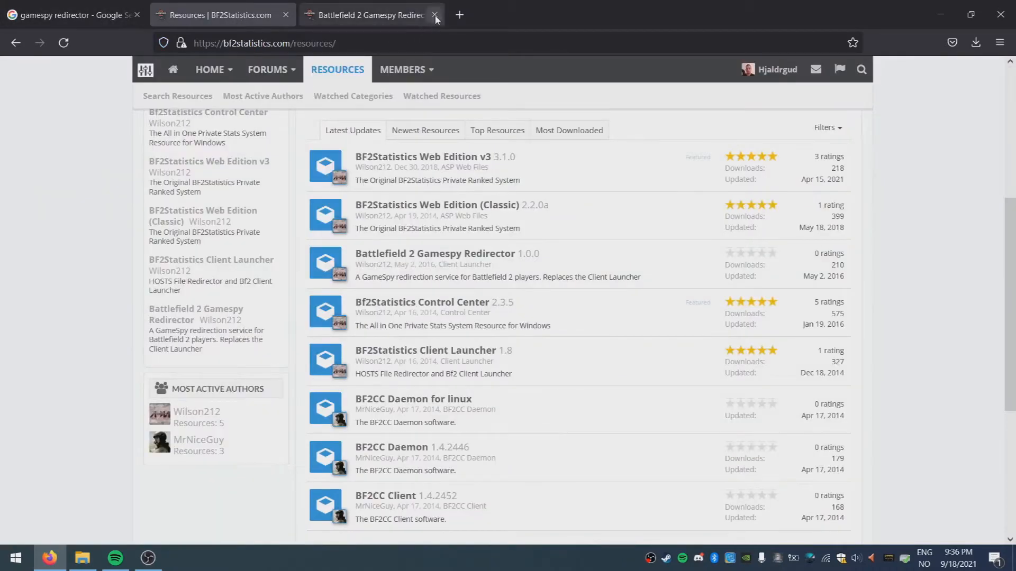
# Close the Gamespy Redirector and Google search tabs, keeping only the BF2Statistics Resources tab
pyautogui.click(434, 15)
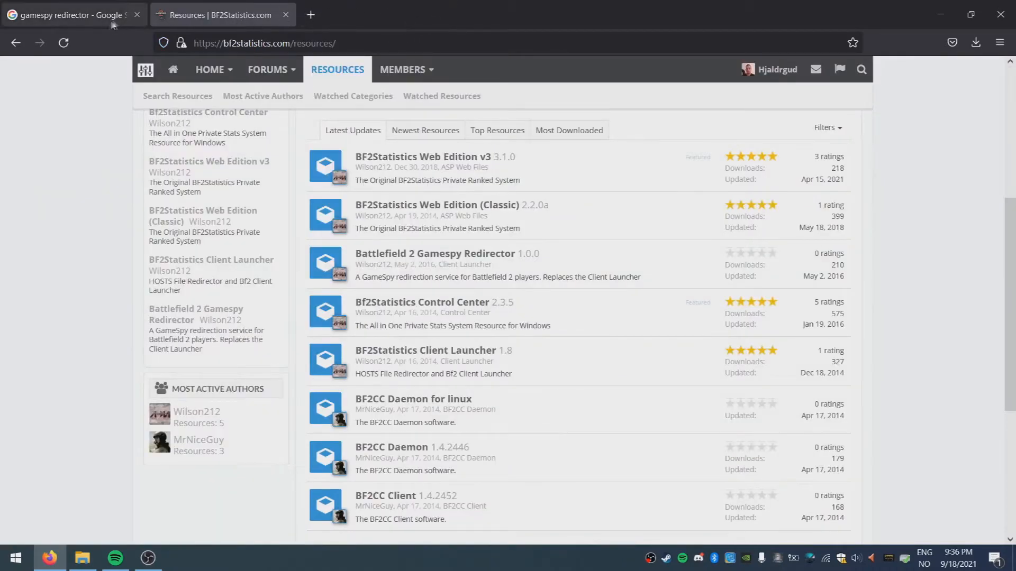
pyautogui.click(97, 19)
pyautogui.click(137, 16)
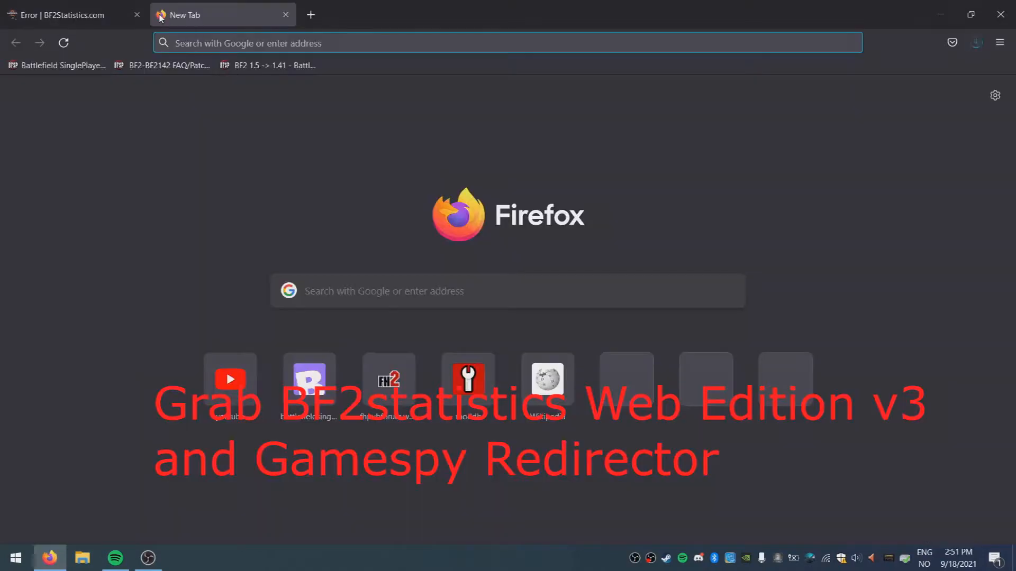
# Search Google for xampp and open the apachefriends.org downloads page
pyautogui.write('xampp')
pyautogui.press('Return')
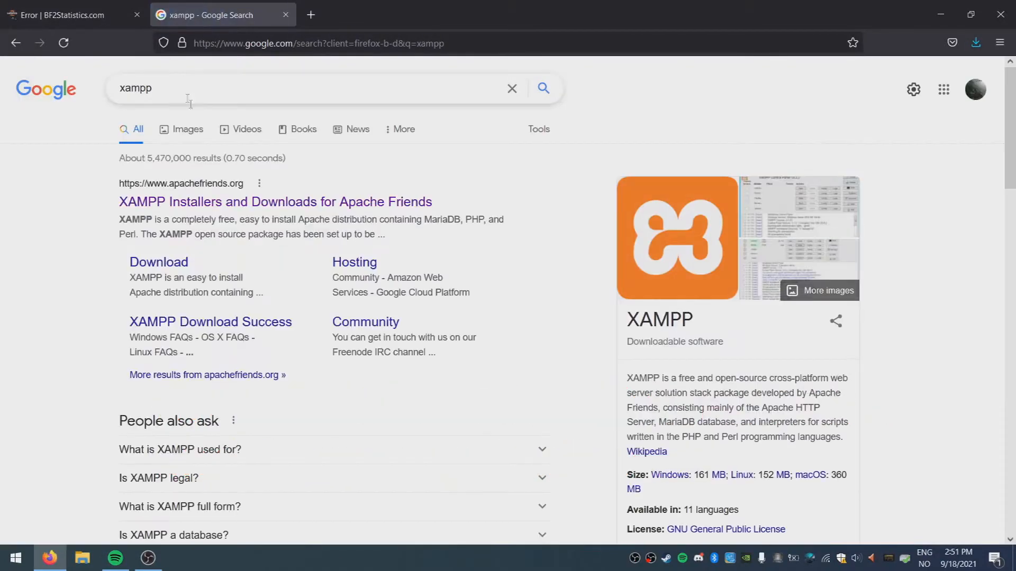
pyautogui.click(233, 207)
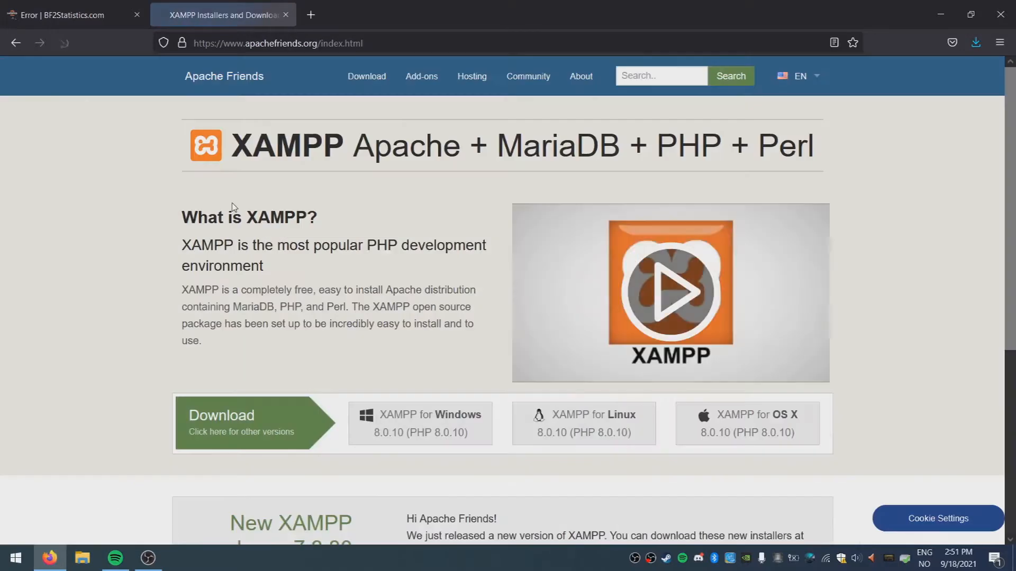
pyautogui.scroll(-3, 179, 205)
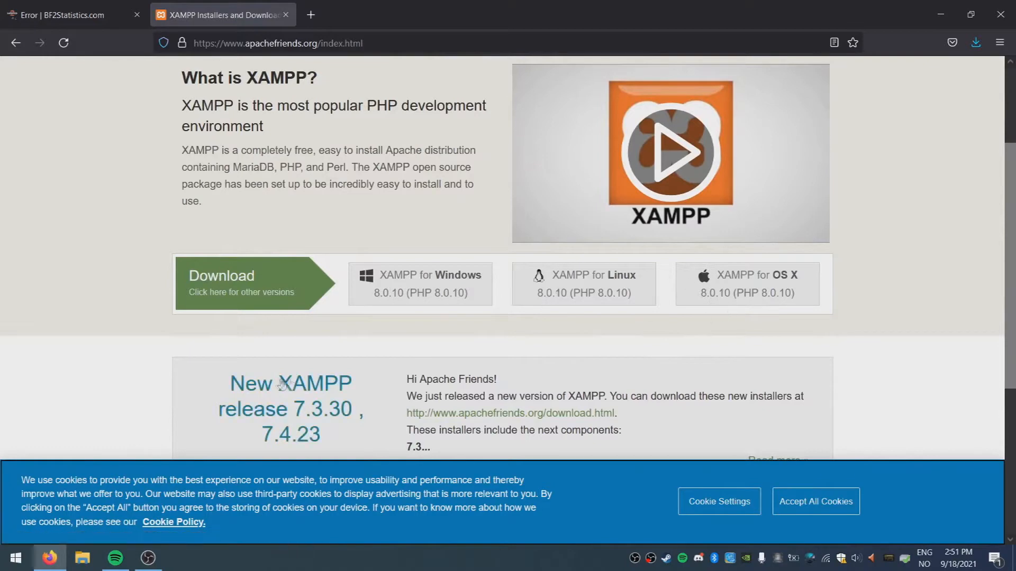
pyautogui.scroll(-3, 282, 381)
pyautogui.scroll(1, 290, 320)
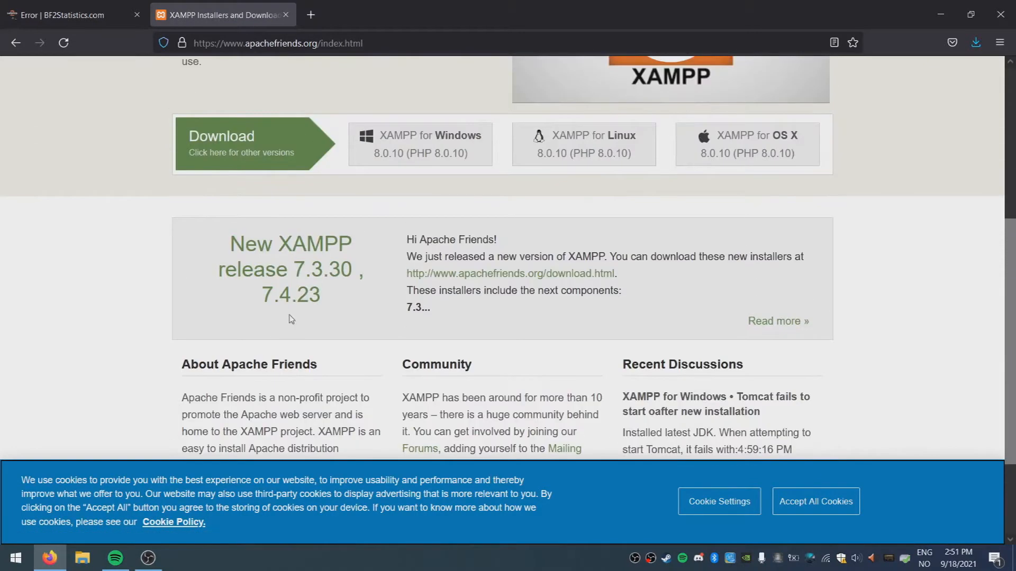
pyautogui.click(221, 161)
# Download the XAMPP 7.4.23 64-bit Windows installer and run it
pyautogui.scroll(-1, 222, 160)
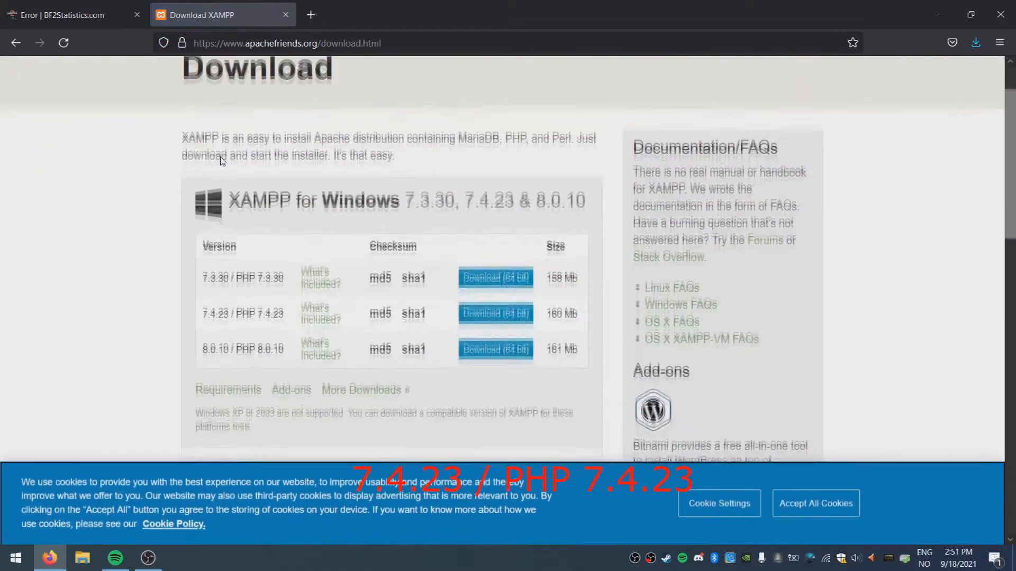
pyautogui.moveTo(202, 315); pyautogui.dragTo(282, 318)
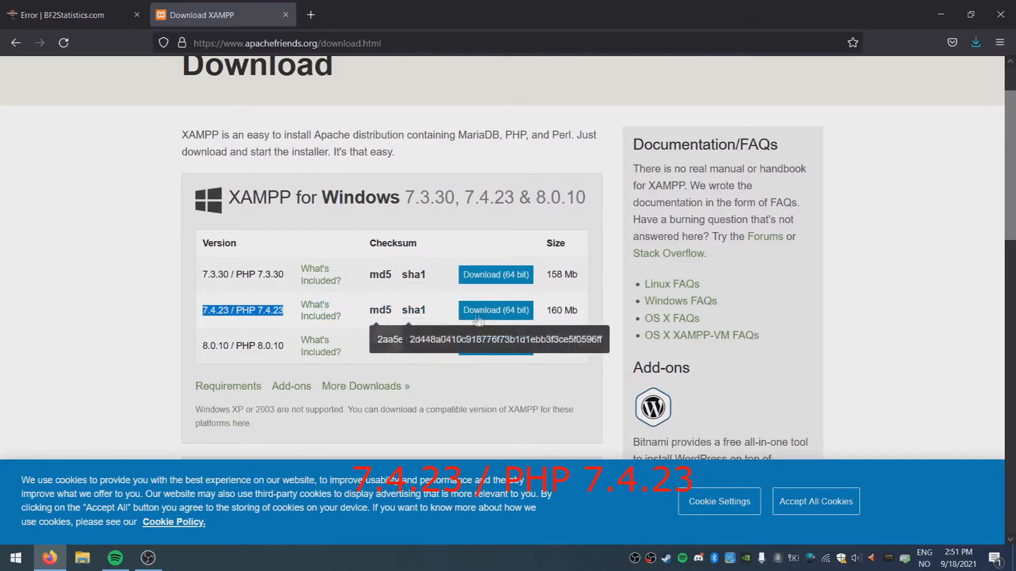
pyautogui.click(497, 312)
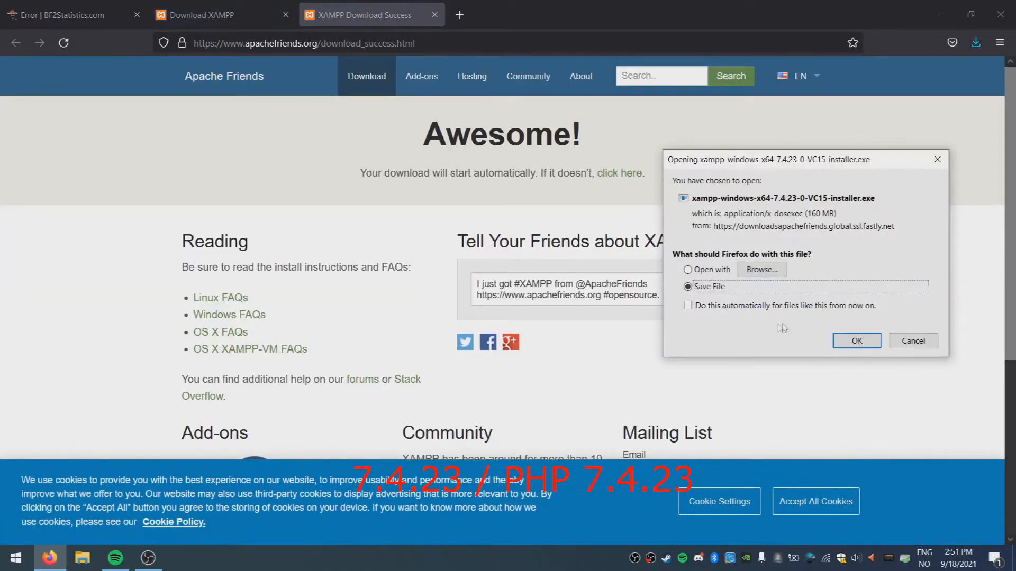
pyautogui.click(857, 341)
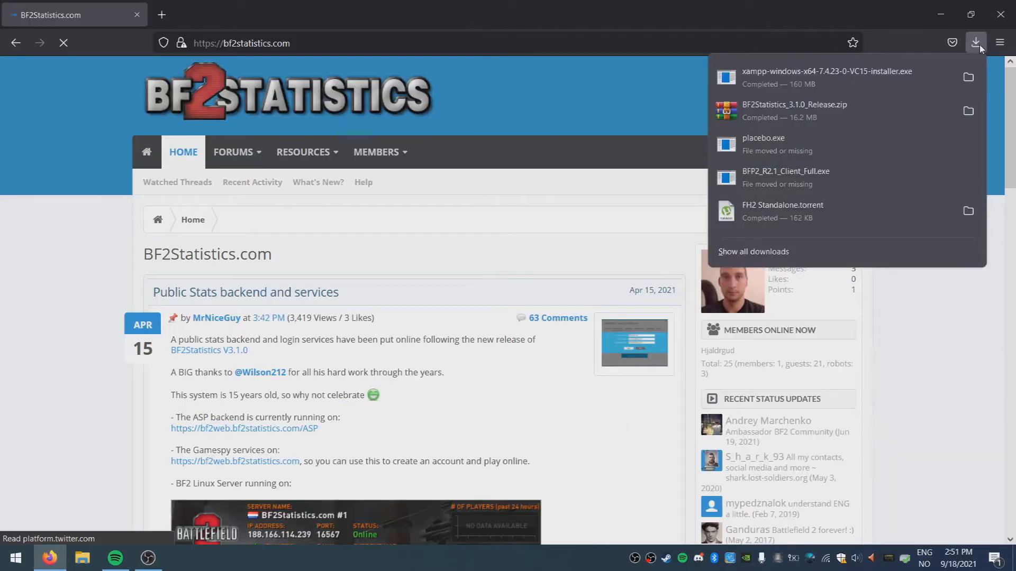
pyautogui.click(856, 76)
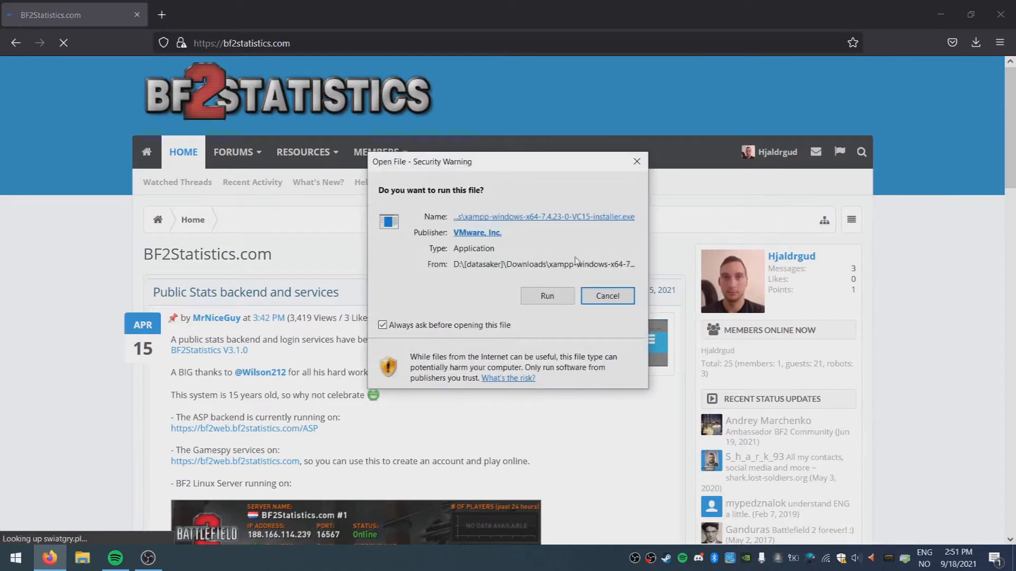
pyautogui.click(548, 298)
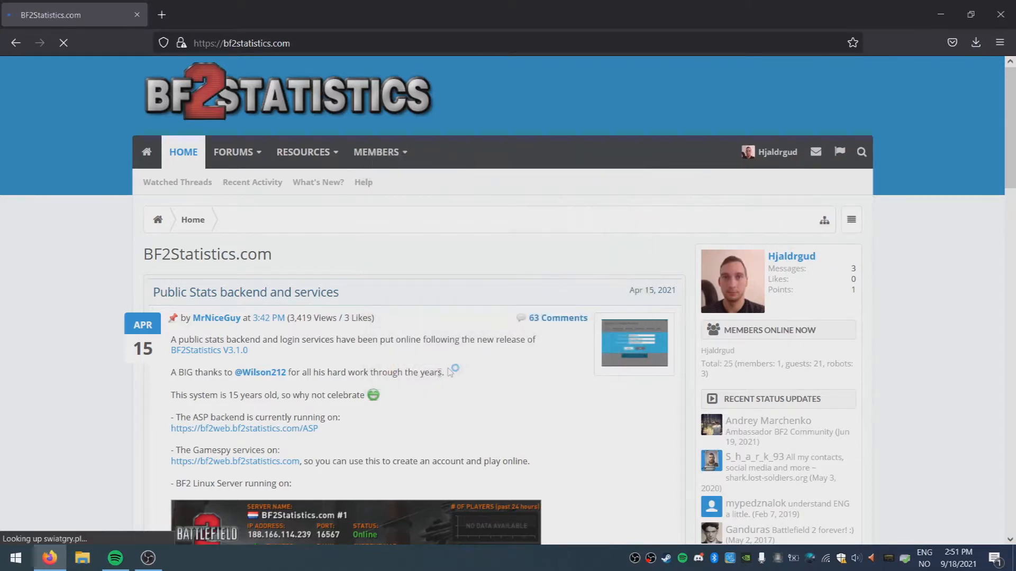
pyautogui.click(149, 558)
pyautogui.click(149, 558)
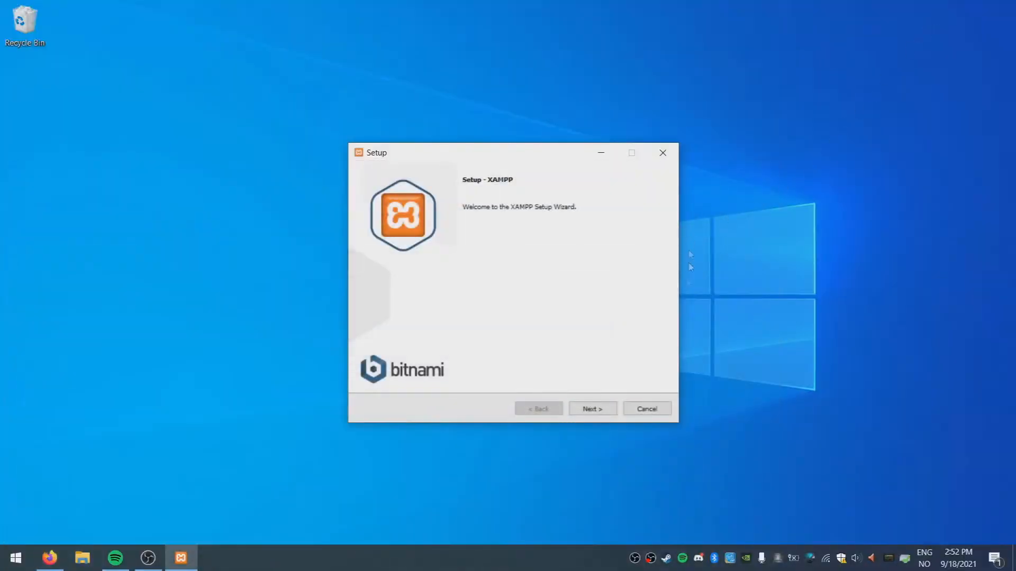
# Keep the default components and create a new folder 'Battlefield 2 Server Tools' on C:
pyautogui.click(592, 410)
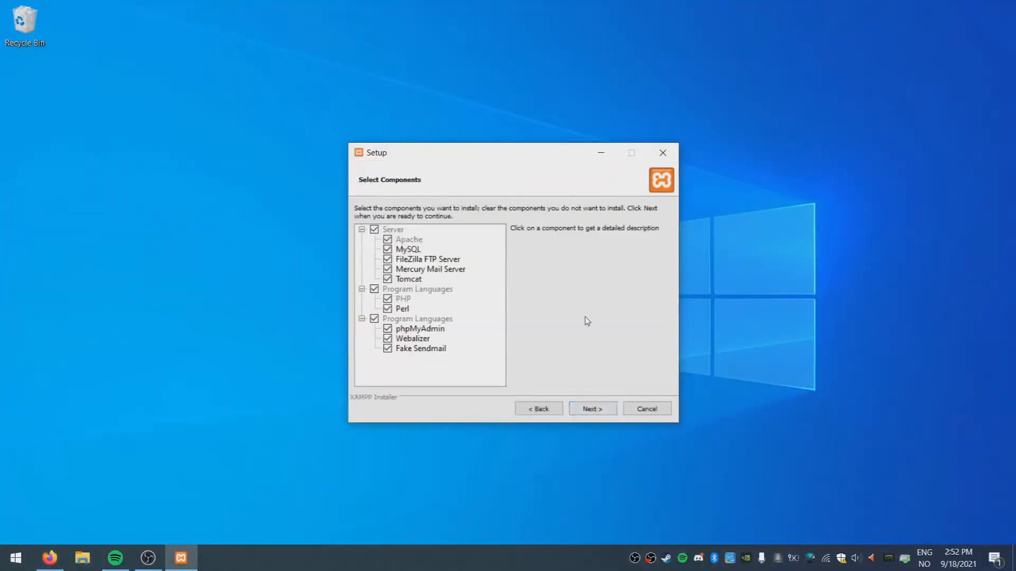
pyautogui.click(587, 410)
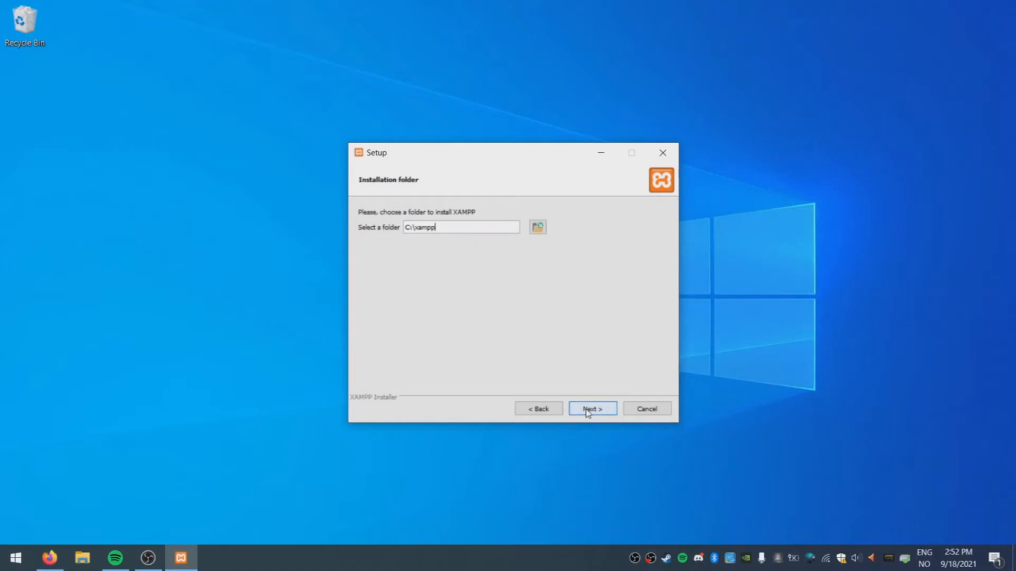
pyautogui.click(542, 230)
pyautogui.moveTo(560, 179); pyautogui.dragTo(624, 168)
pyautogui.moveTo(722, 458); pyautogui.dragTo(704, 527)
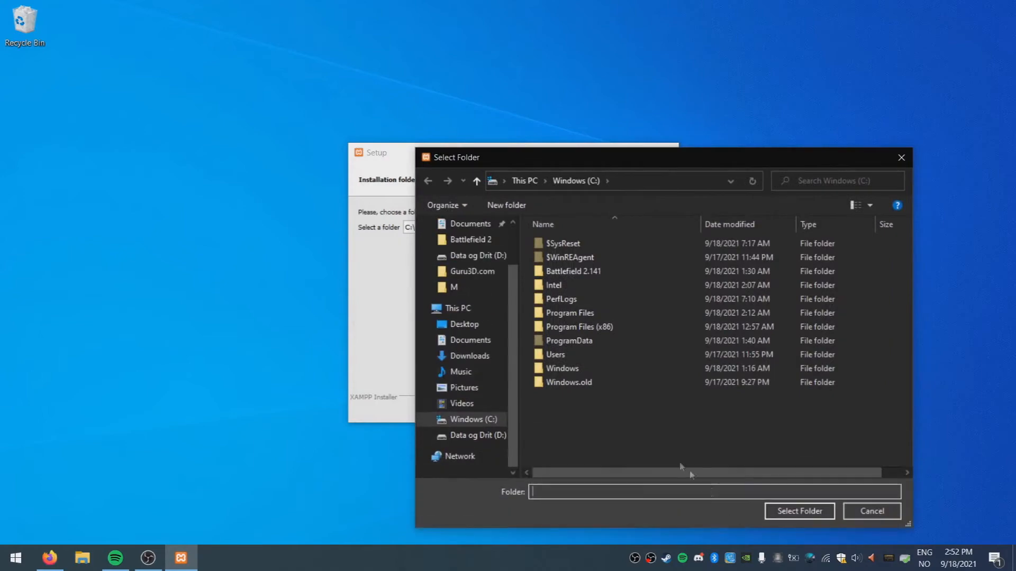
pyautogui.rightClick(599, 422)
pyautogui.moveTo(545, 392)
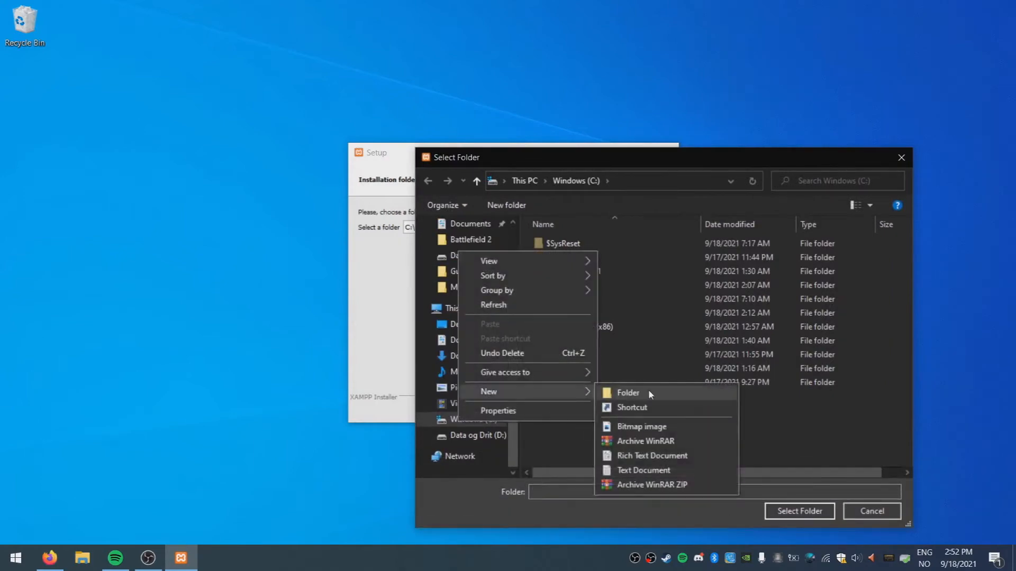
pyautogui.click(649, 393)
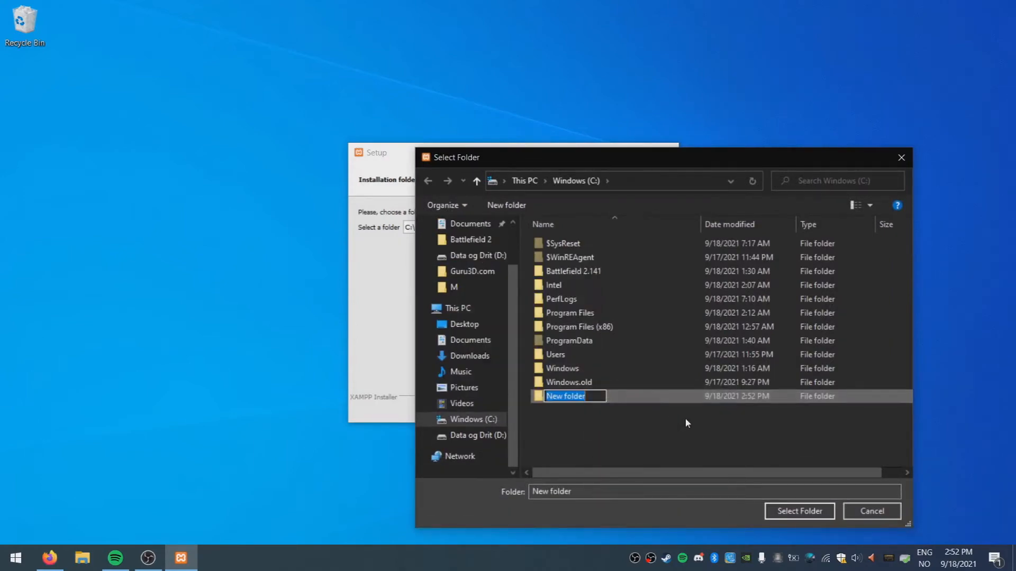
pyautogui.write('De')
pyautogui.press('BackSpace')
pyautogui.press('BackSpace')
pyautogui.write('Battlefield 2 Server Too')
pyautogui.press('Return')
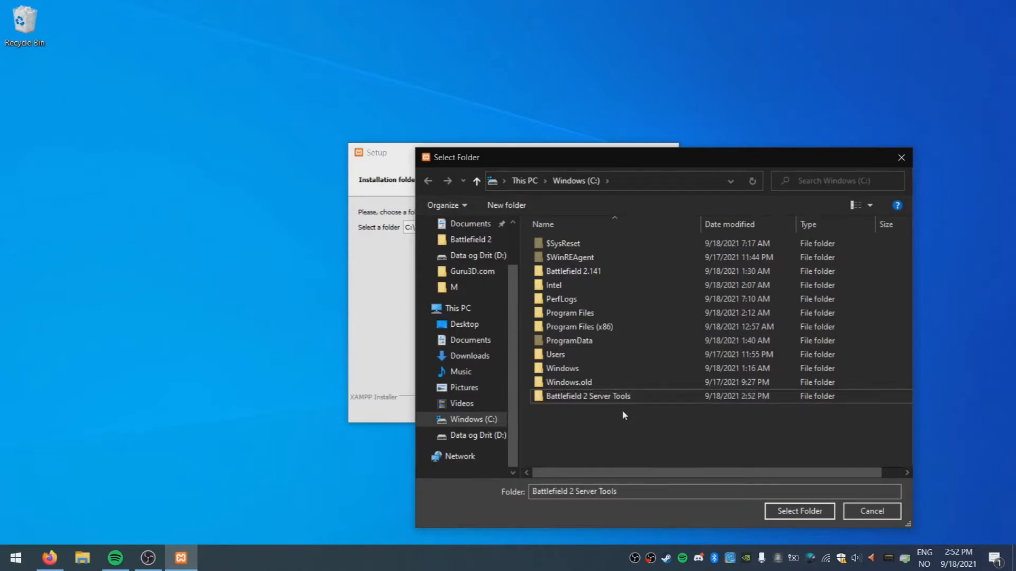
# Install XAMPP into C:\Battlefield 2 Server Tools with English and Bitnami skipped
pyautogui.press('Return')
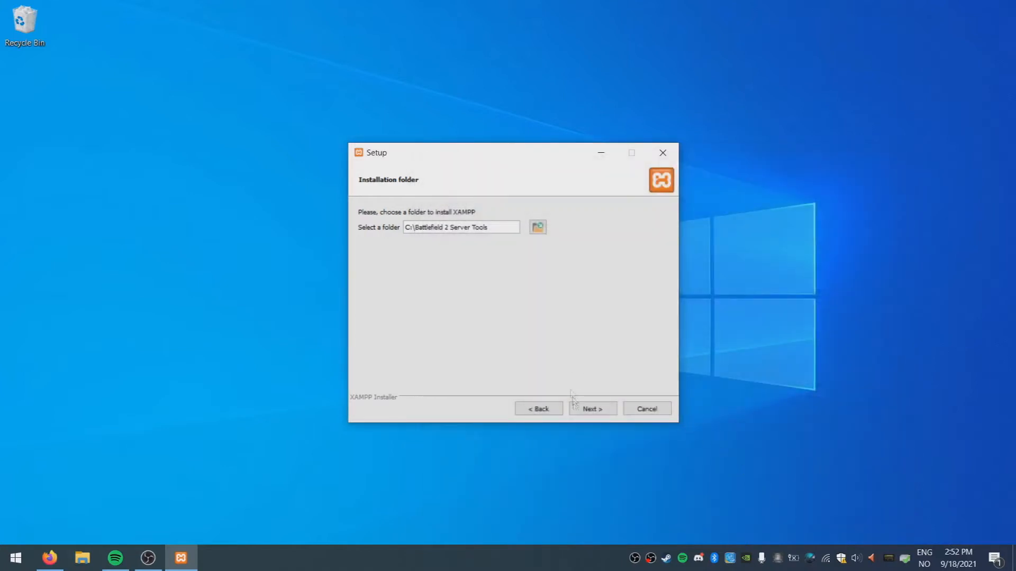
pyautogui.click(593, 414)
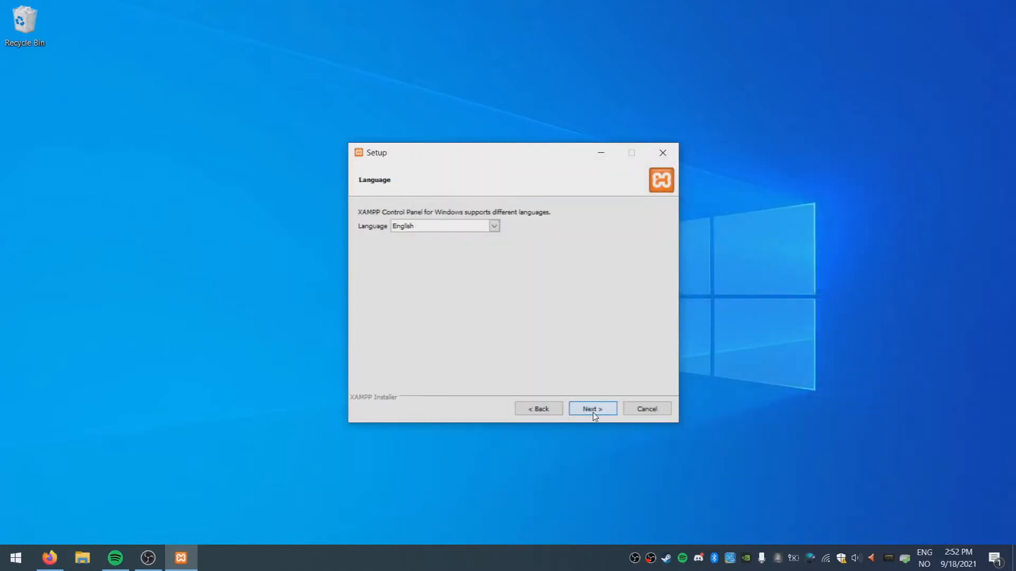
pyautogui.click(594, 412)
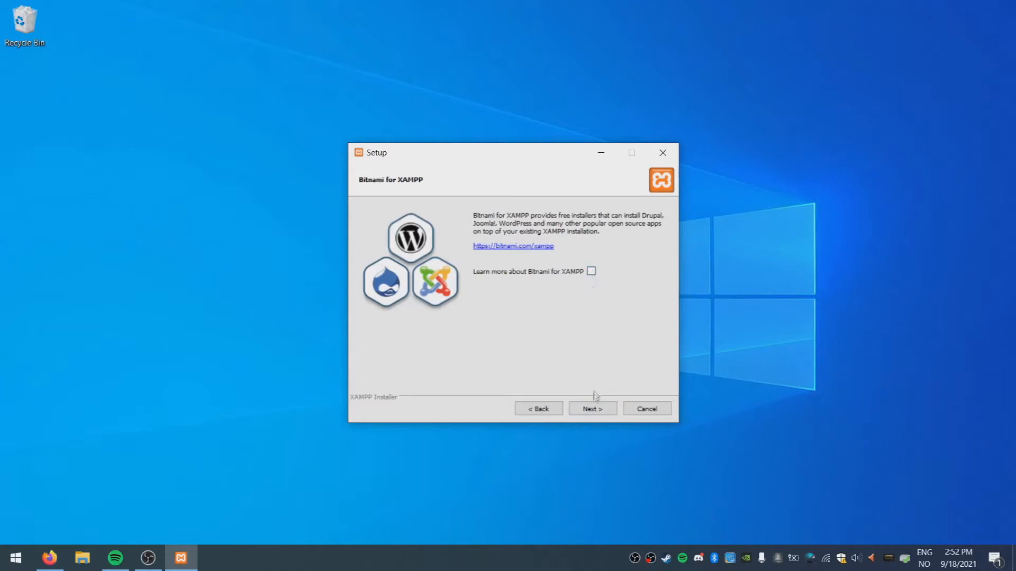
pyautogui.click(593, 412)
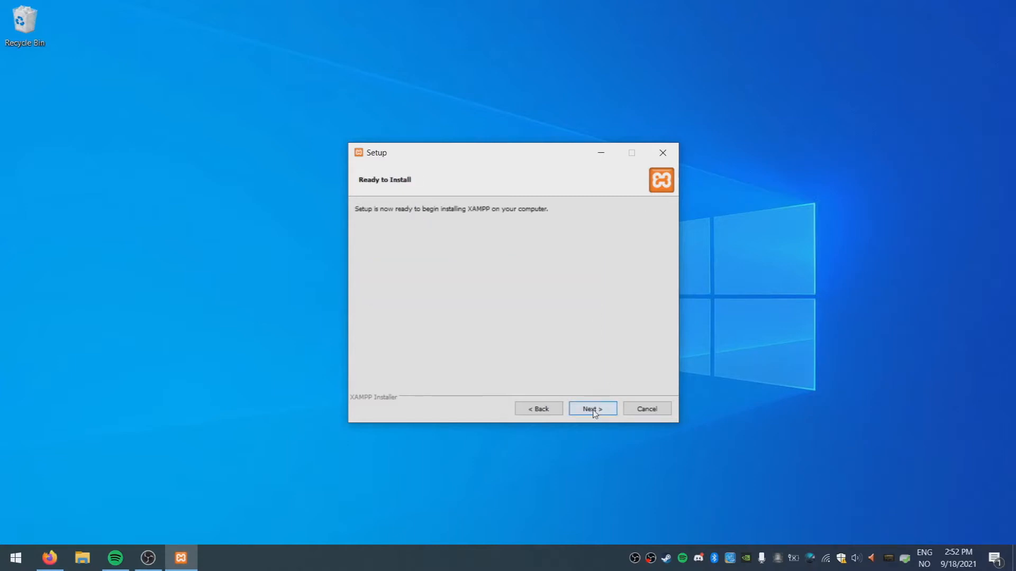
pyautogui.click(593, 412)
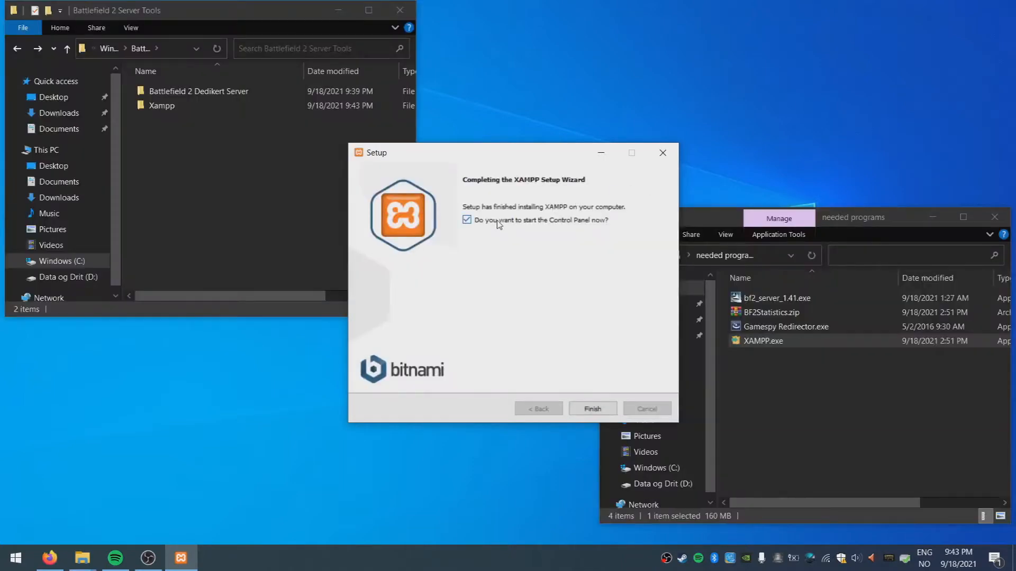
# Close the finished XAMPP wizard and open the Xampp folder in File Explorer
pyautogui.click(592, 409)
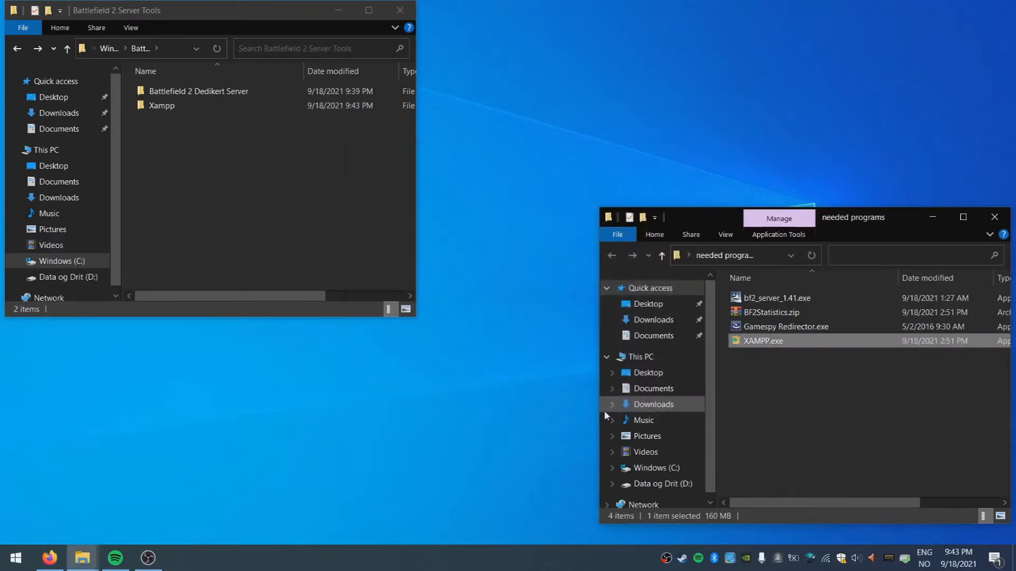
pyautogui.click(167, 107)
pyautogui.doubleClick(167, 109)
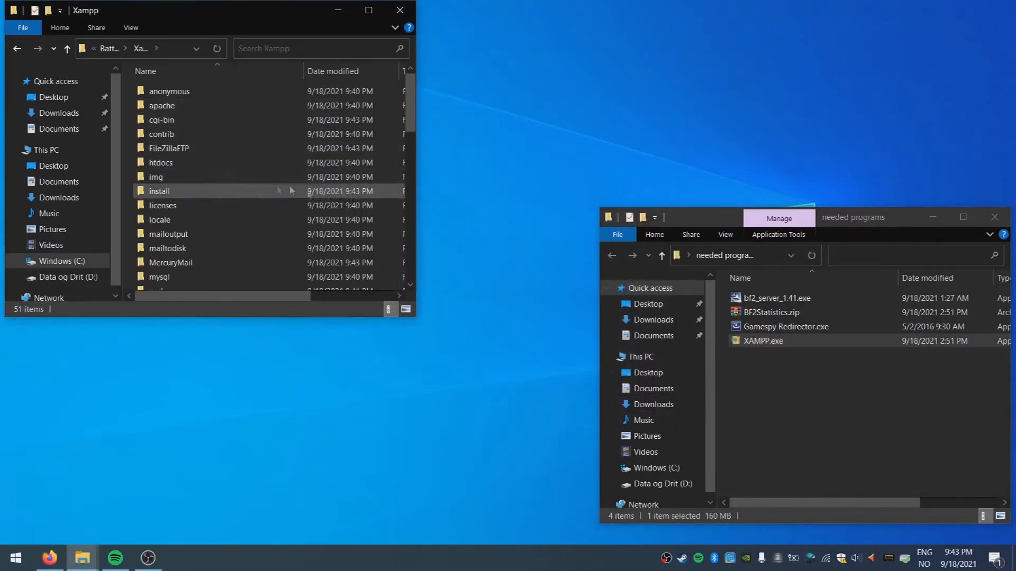
pyautogui.moveTo(358, 317); pyautogui.dragTo(357, 405)
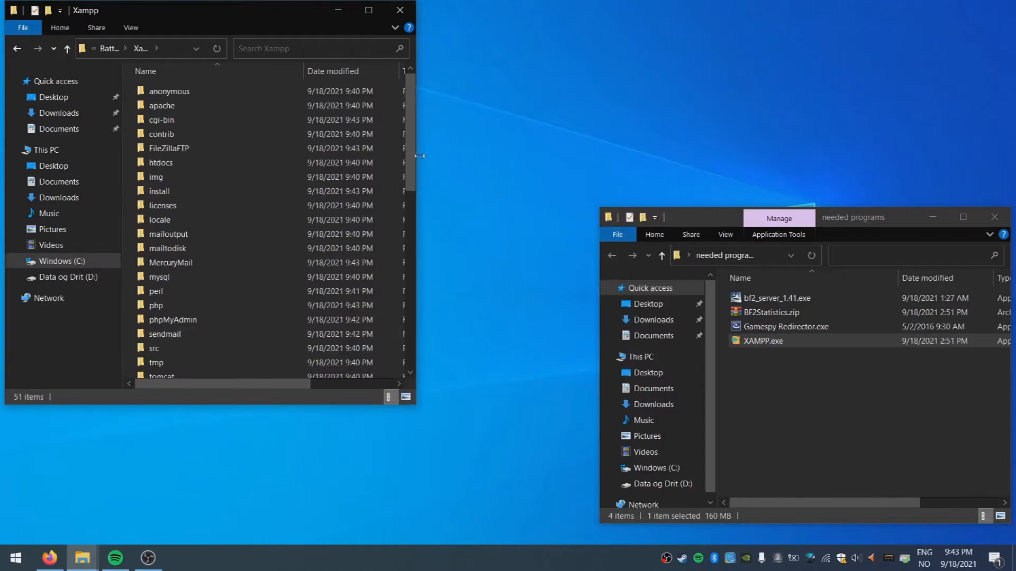
pyautogui.scroll(-4, 414, 227)
pyautogui.moveTo(413, 226); pyautogui.dragTo(407, 332)
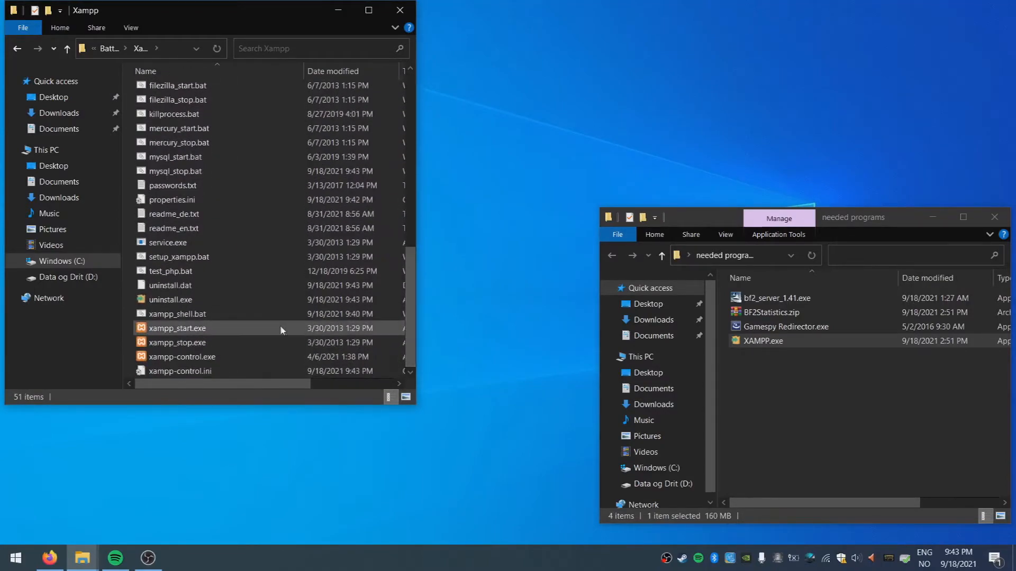
# Create a shortcut to xampp-control.exe, then delete the new shortcut again
pyautogui.click(188, 361)
pyautogui.click(191, 345)
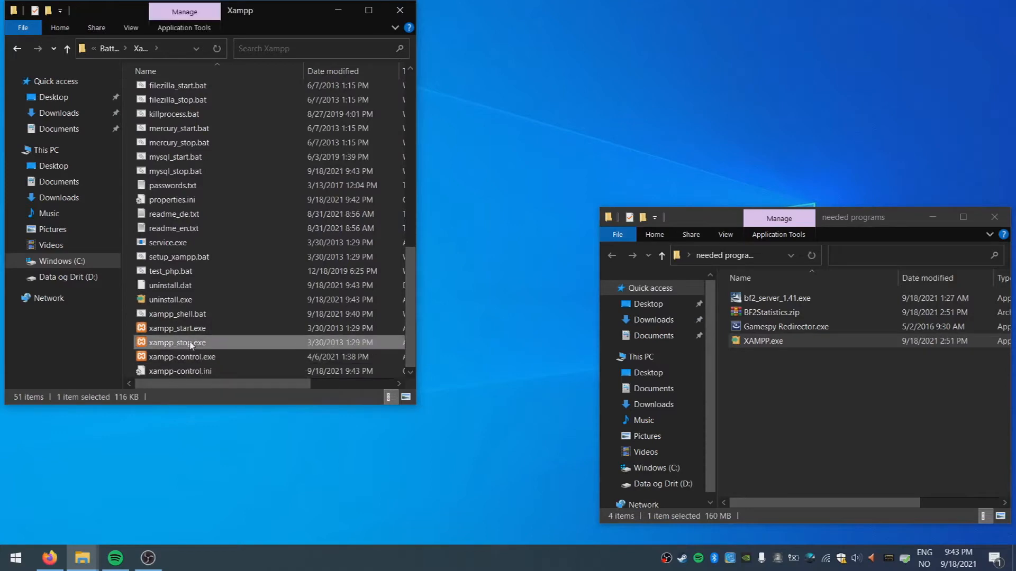
pyautogui.click(192, 331)
pyautogui.click(193, 360)
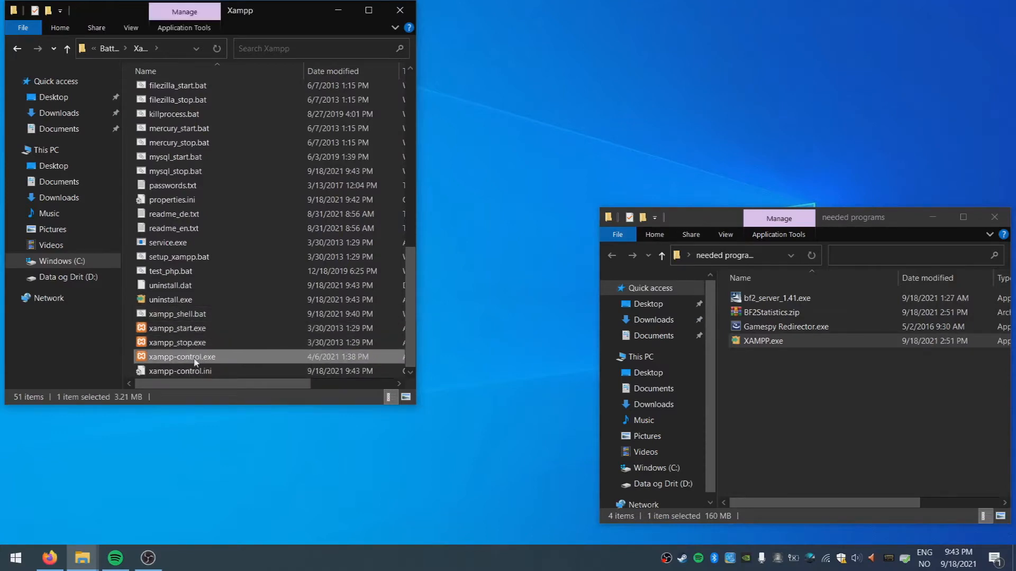
pyautogui.rightClick(196, 363)
pyautogui.click(116, 296)
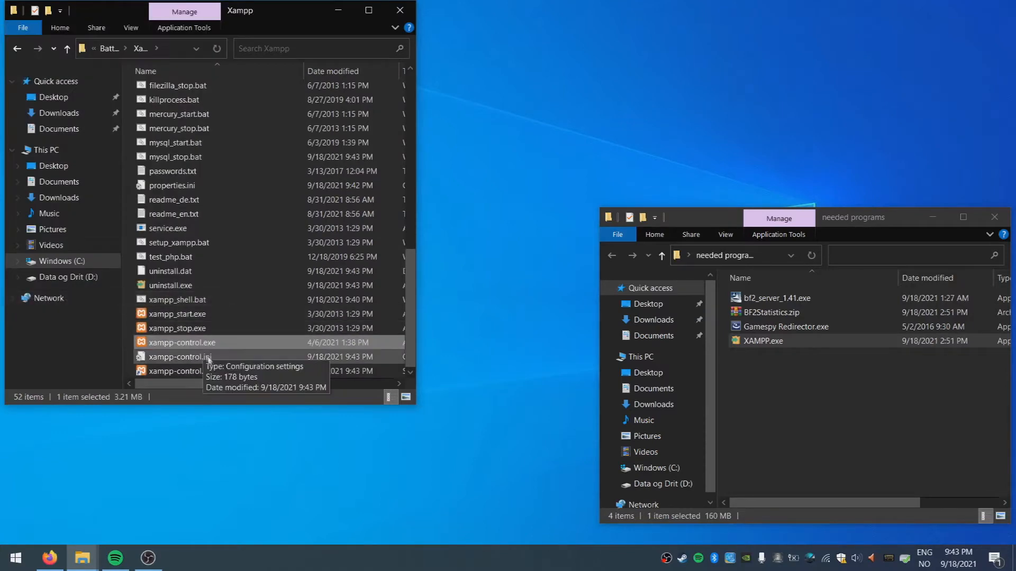
pyautogui.click(227, 359)
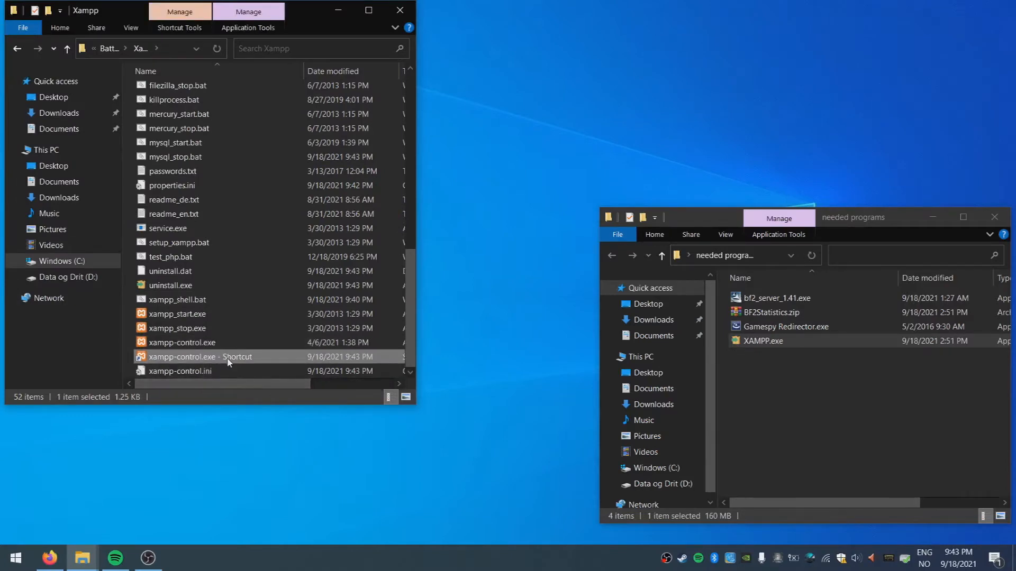
pyautogui.press('Delete')
pyautogui.click(148, 558)
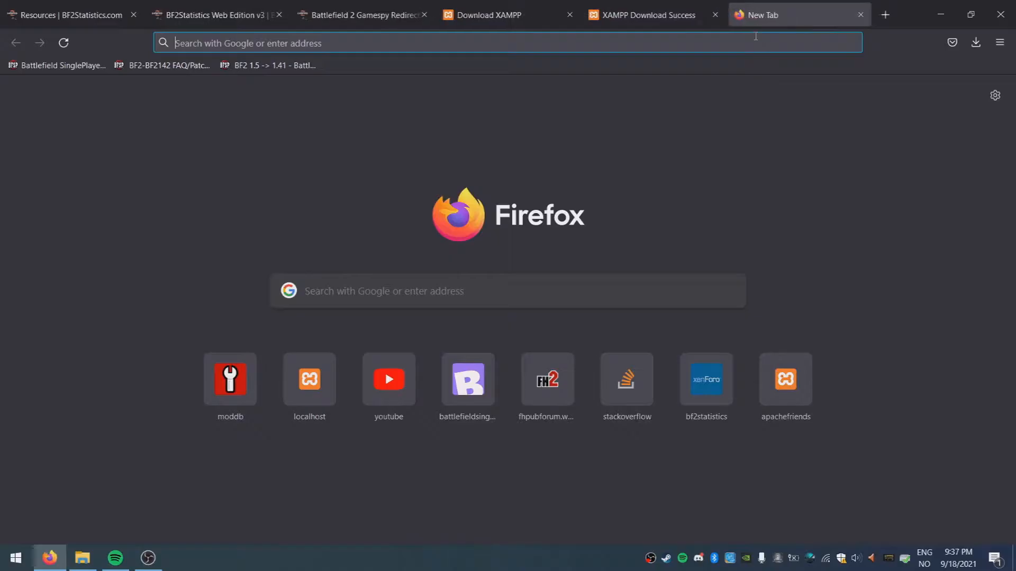
# Search Google for 'battlefield 2 dedicated server 1.41' and open the Mod DB result
pyautogui.write('battlefie')
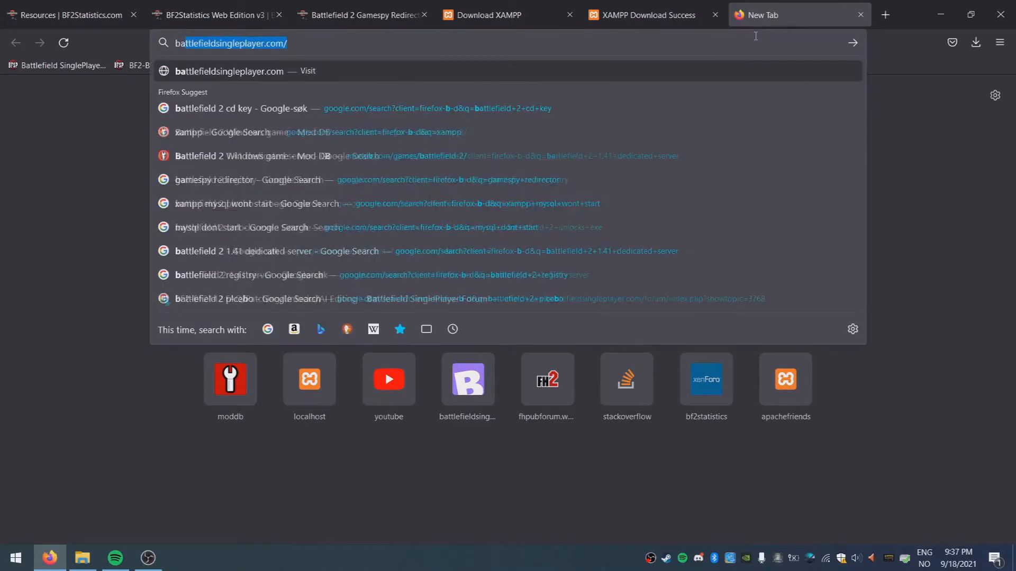
pyautogui.write('ld 2 ')
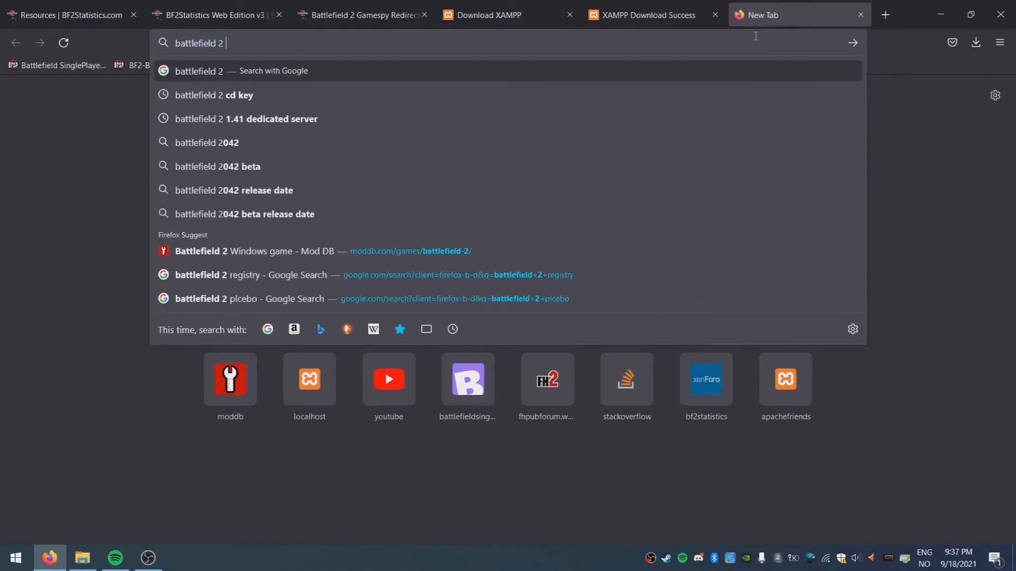
pyautogui.write('dedicated s')
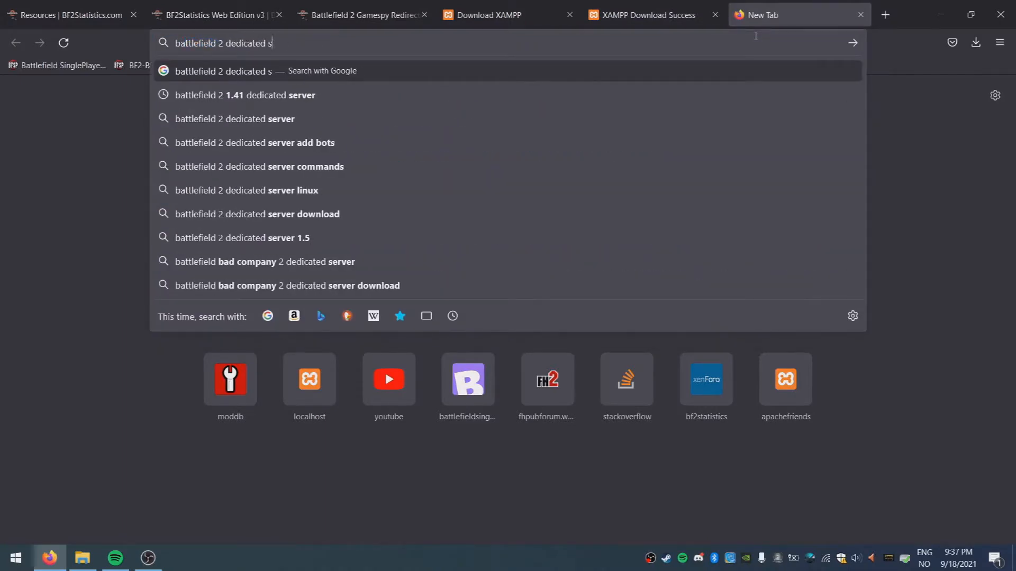
pyautogui.write('erver')
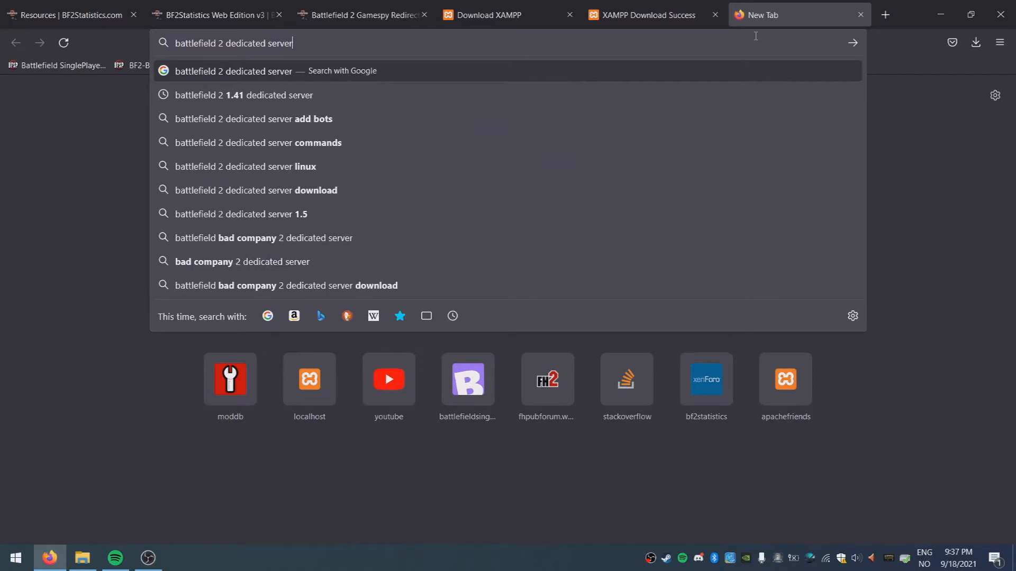
pyautogui.press('Return')
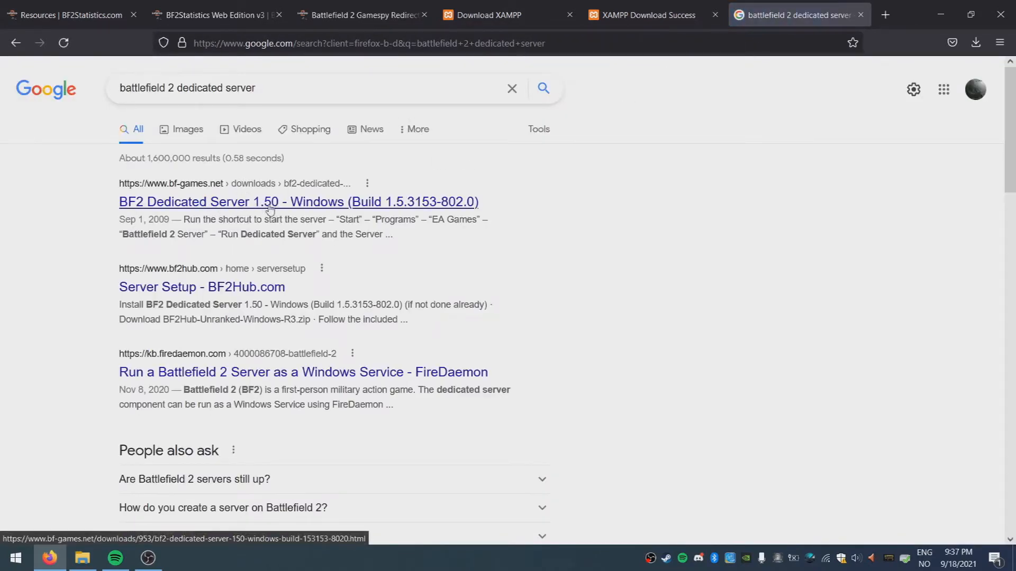
pyautogui.click(286, 83)
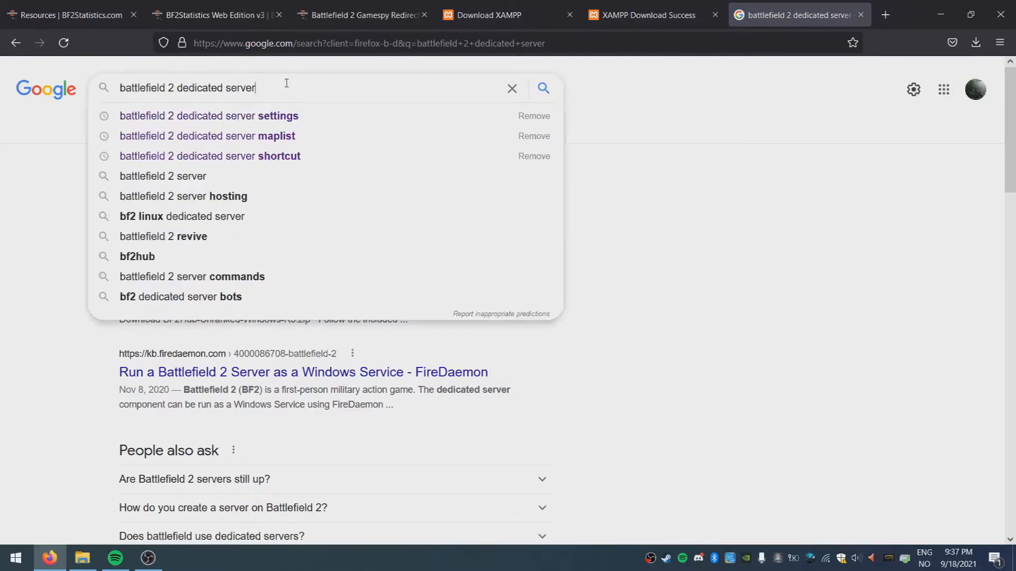
pyautogui.write('1.41')
pyautogui.press('Return')
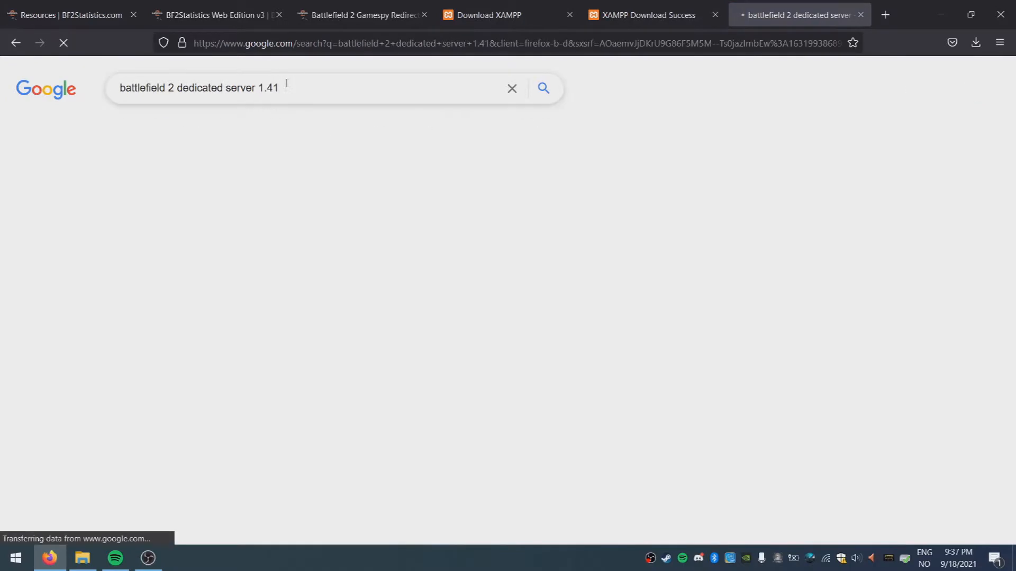
pyautogui.click(257, 281)
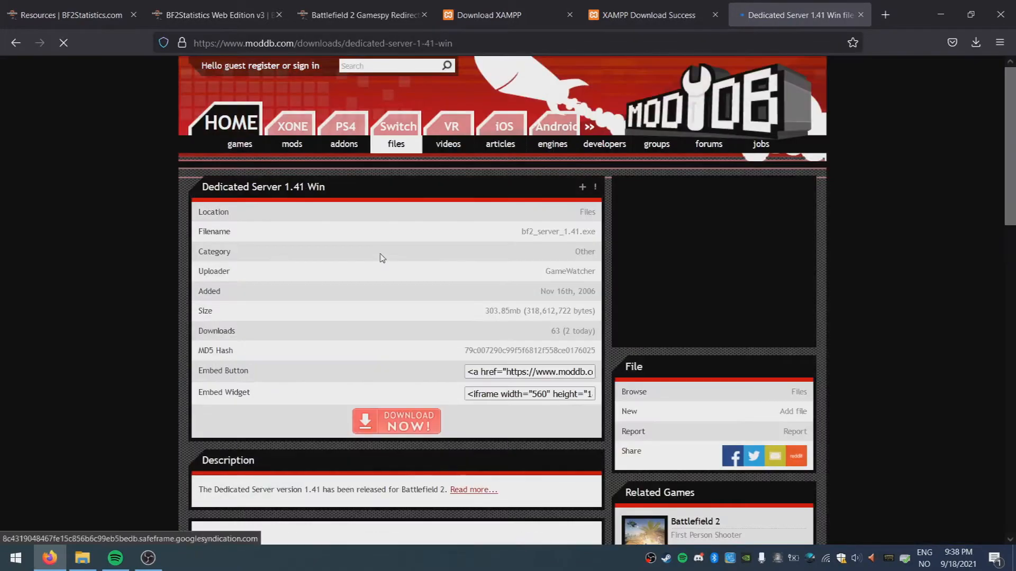
# Start the Dedicated Server 1.41 Win download and close the popup
pyautogui.scroll(-1, 380, 258)
pyautogui.scroll(-4, 379, 257)
pyautogui.click(399, 232)
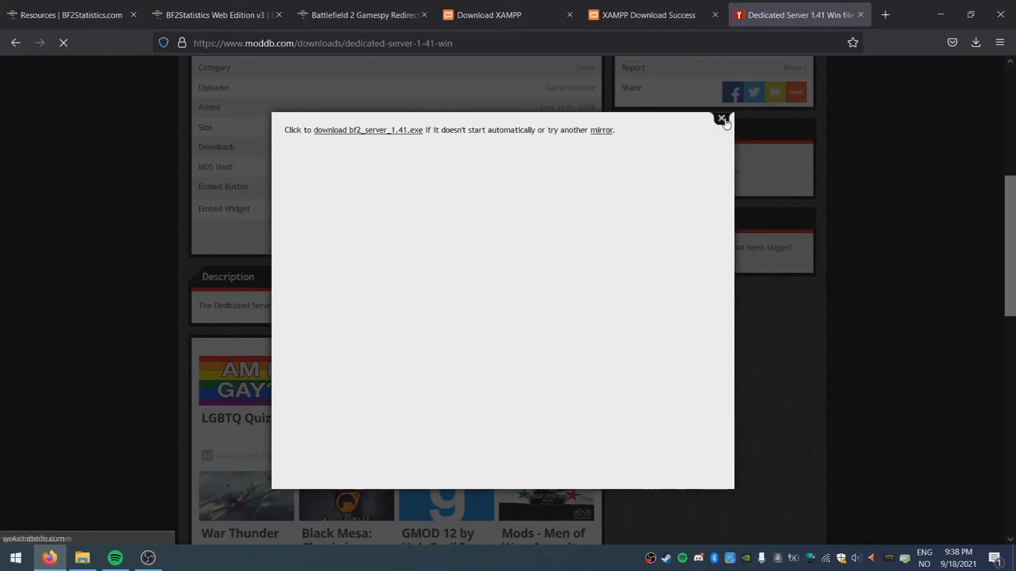
pyautogui.click(721, 118)
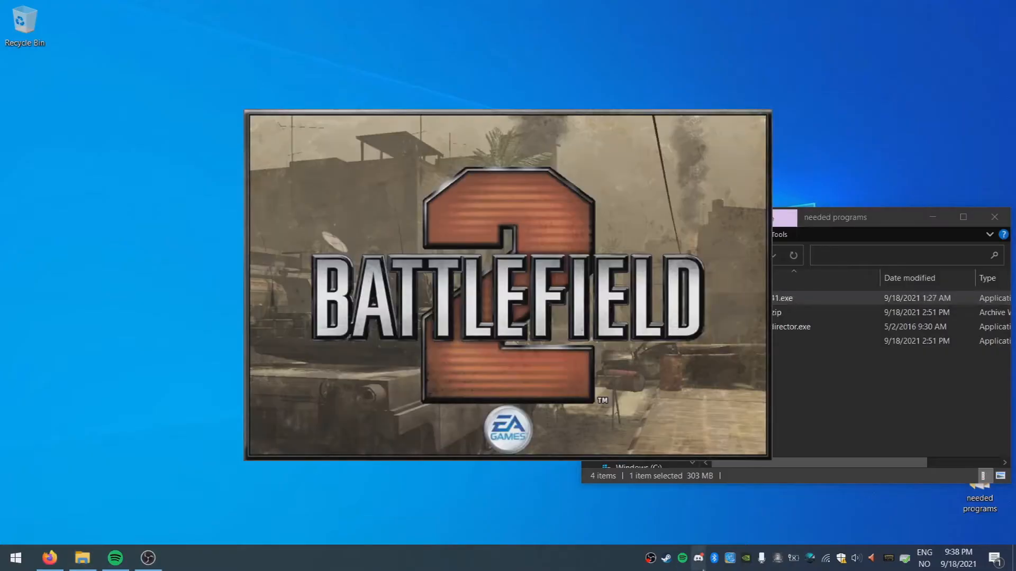
# Launch bf2_server_1.41.exe, pass the welcome page and open the destination folder picker
pyautogui.rightClick(706, 558)
pyautogui.click(748, 540)
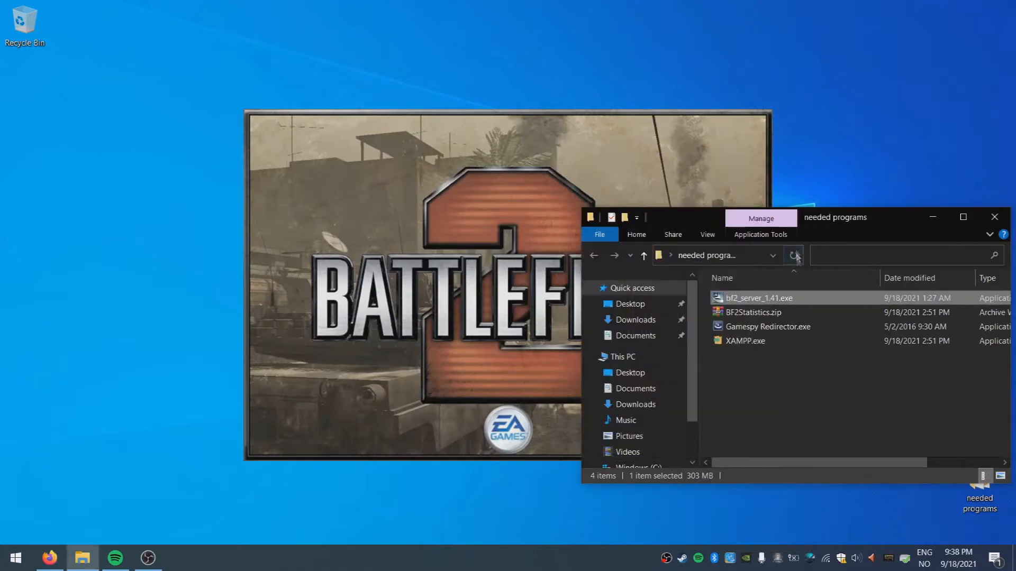
pyautogui.moveTo(582, 491); pyautogui.dragTo(600, 526)
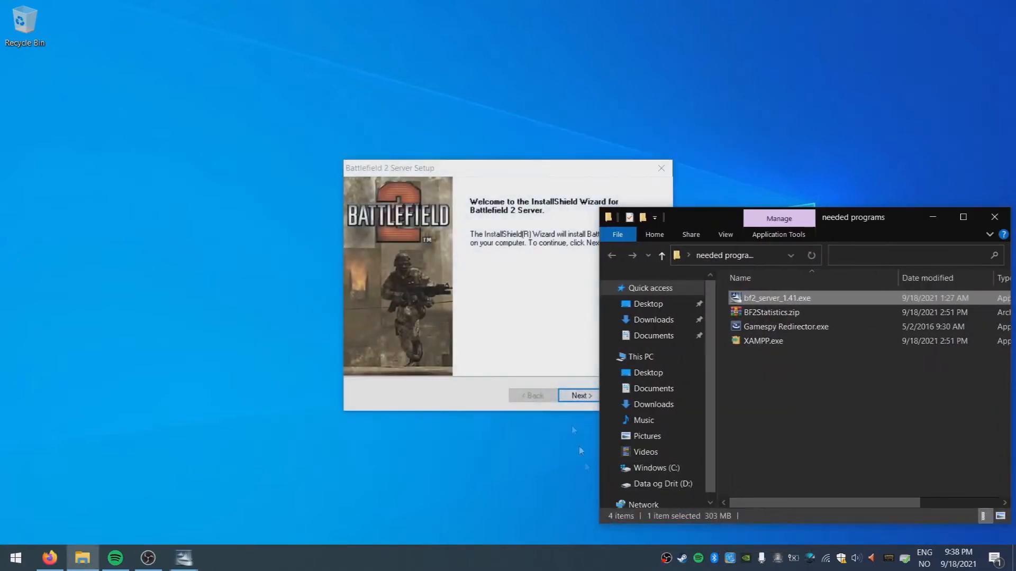
pyautogui.click(514, 181)
pyautogui.click(582, 397)
pyautogui.click(637, 352)
# Set the destination to C:\Battlefield 2 Server Tools\Battlefield 2 Dedikert Server and confirm
pyautogui.moveTo(591, 229); pyautogui.dragTo(569, 232)
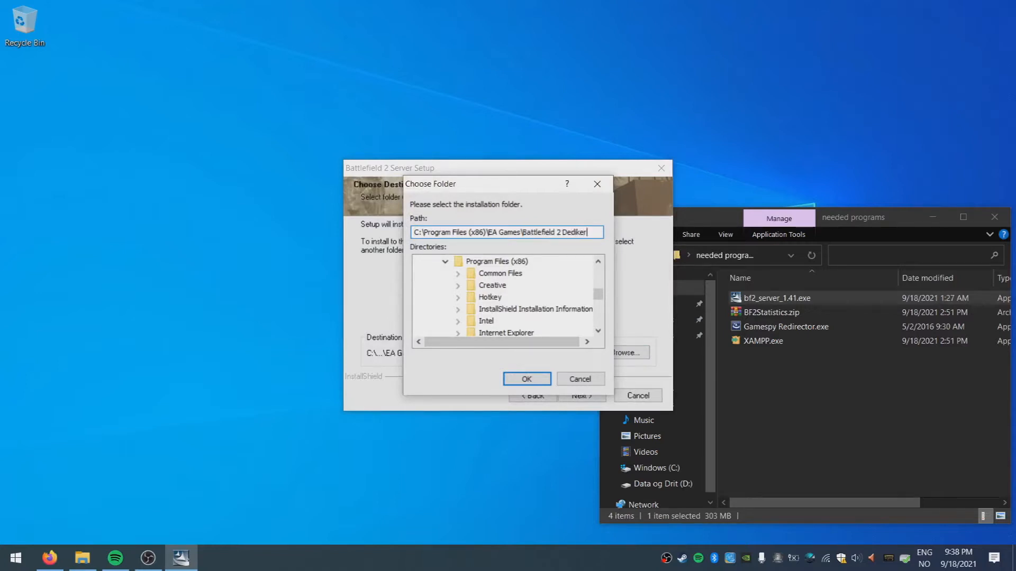
pyautogui.write('rver')
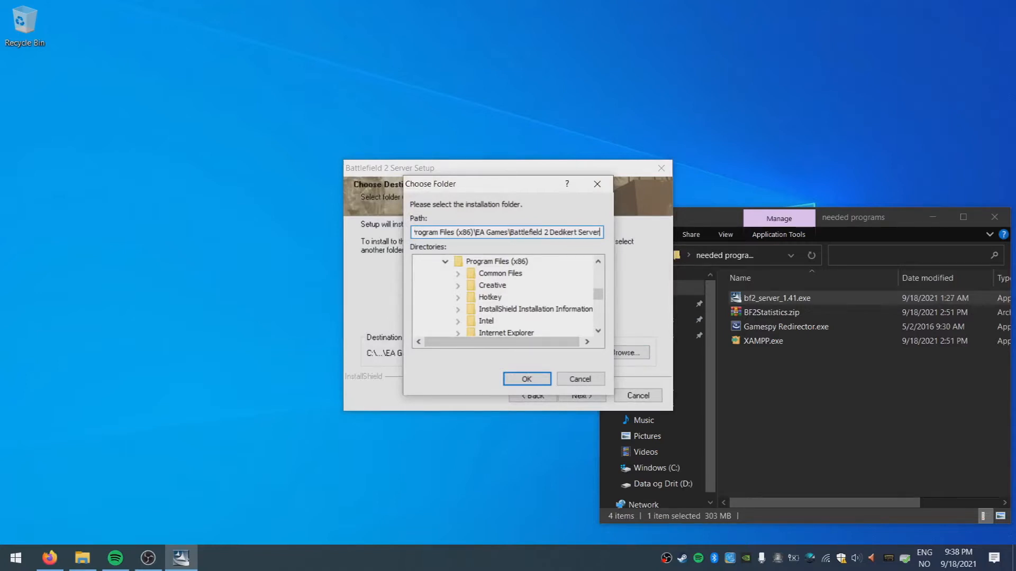
pyautogui.scroll(1, 520, 319)
pyautogui.click(446, 299)
pyautogui.scroll(2, 451, 303)
pyautogui.scroll(-2, 452, 302)
pyautogui.scroll(1, 455, 301)
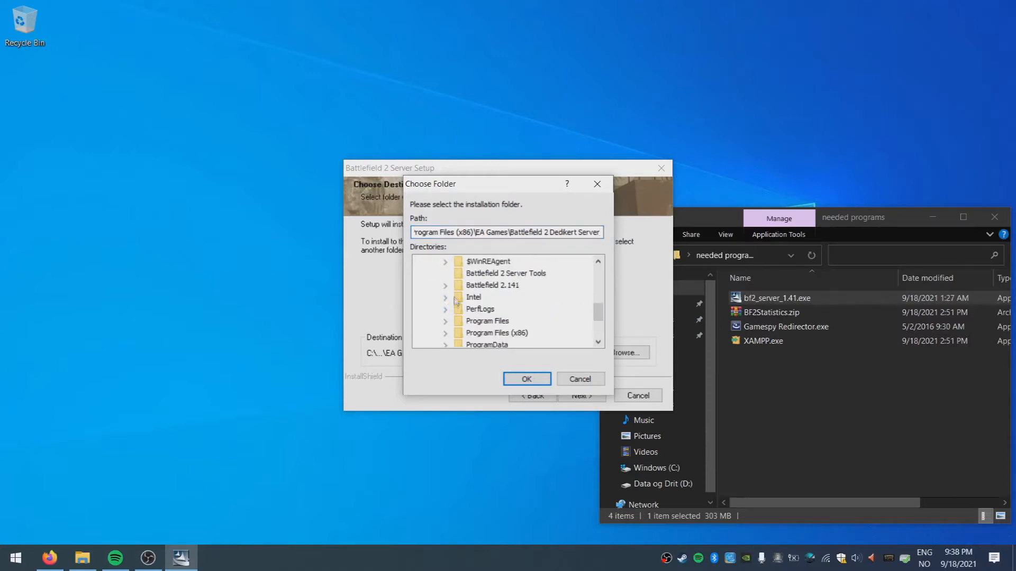
pyautogui.click(492, 273)
pyautogui.click(521, 231)
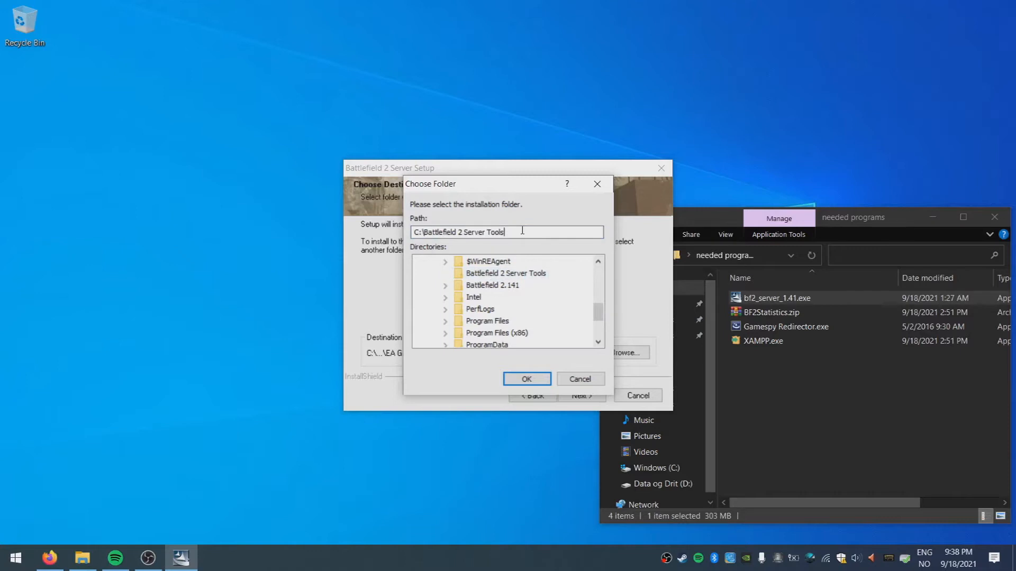
pyautogui.write('\\Battlefield 2 Dedikert Server')
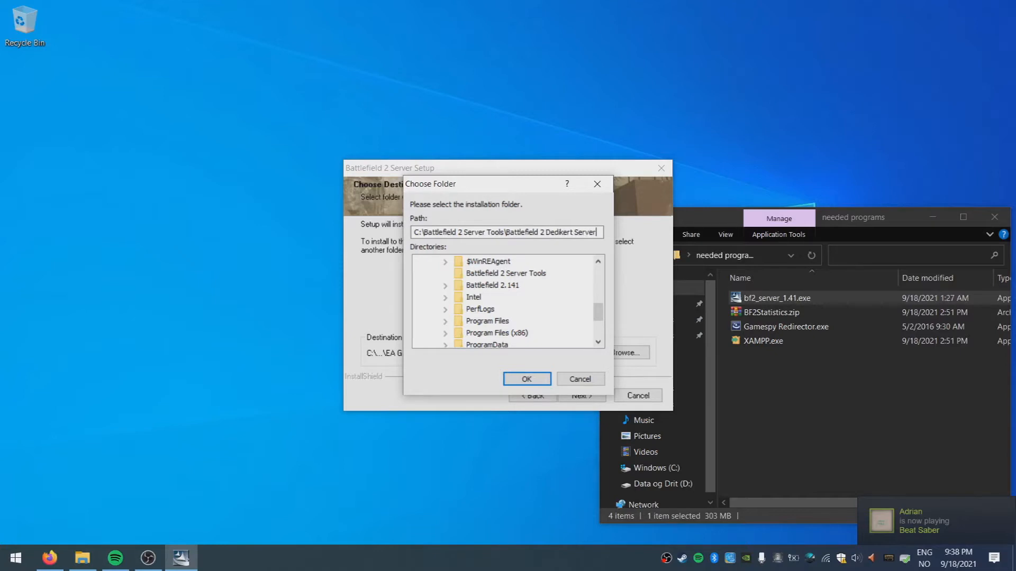
pyautogui.click(504, 381)
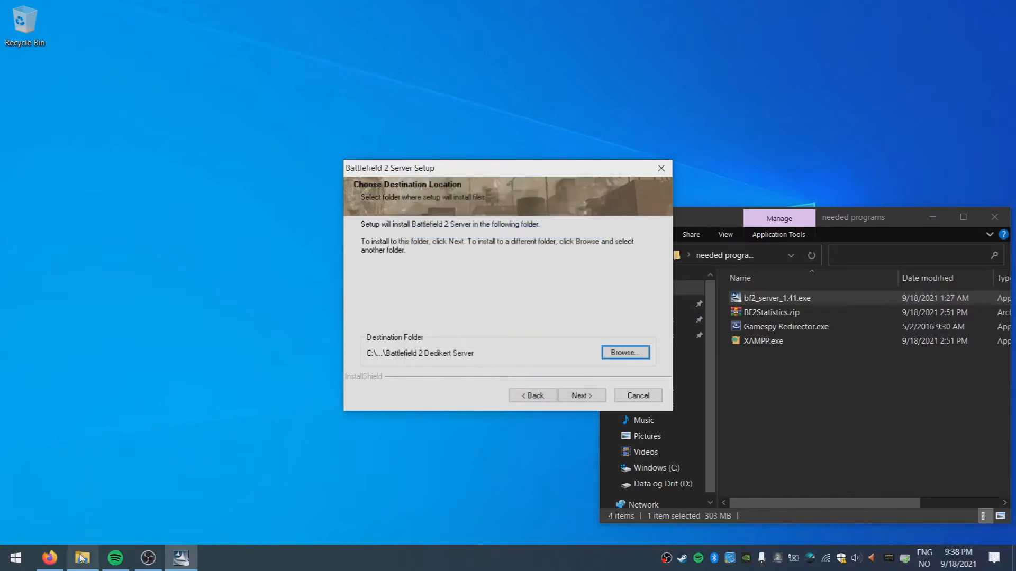
pyautogui.click(885, 423)
# Check the Battlefield 2 Dedikert Server folder inside C:\Battlefield 2 Server Tools in Explorer
pyautogui.rightClick(656, 467)
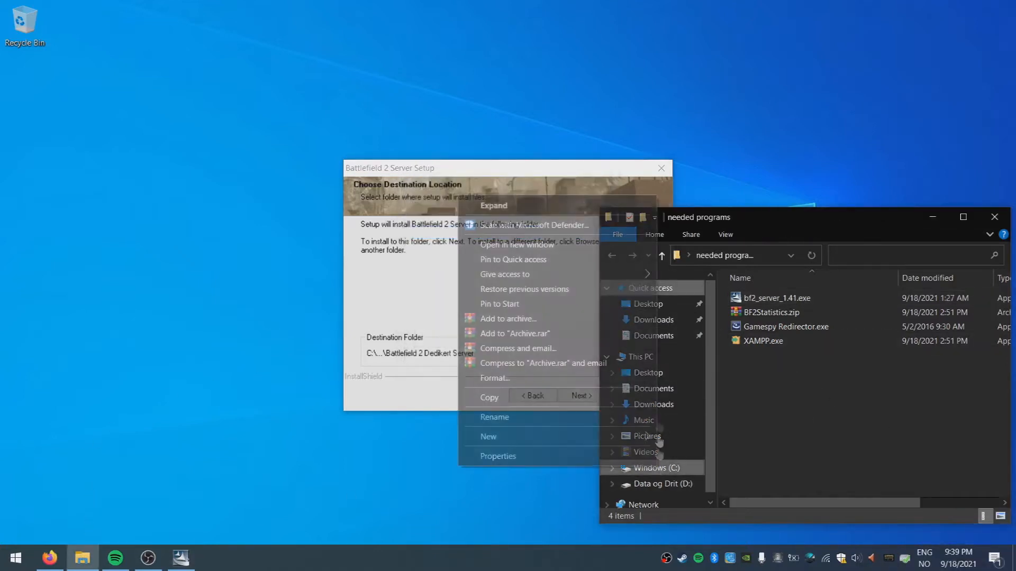
pyautogui.click(544, 245)
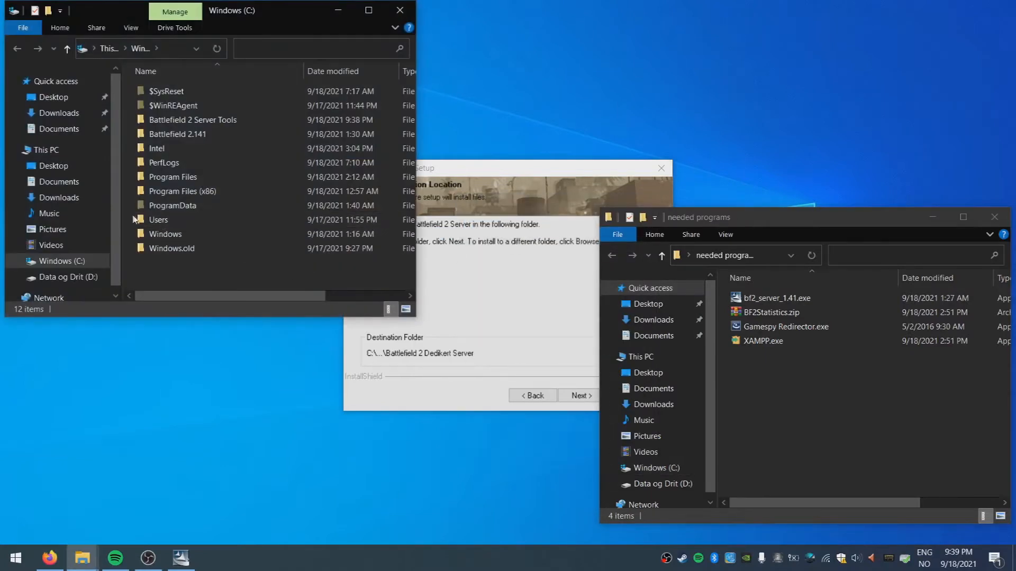
pyautogui.doubleClick(193, 119)
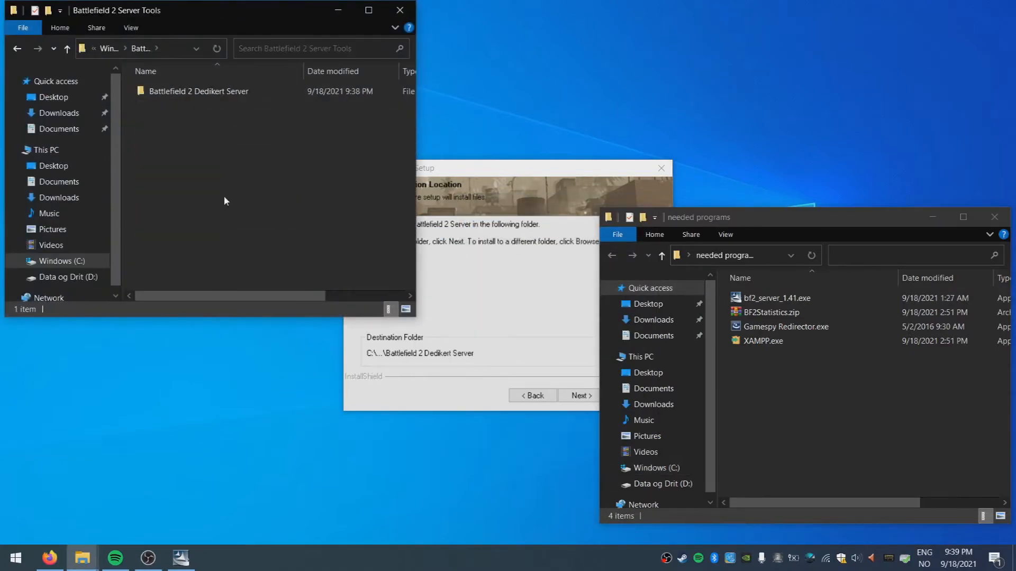
pyautogui.click(509, 268)
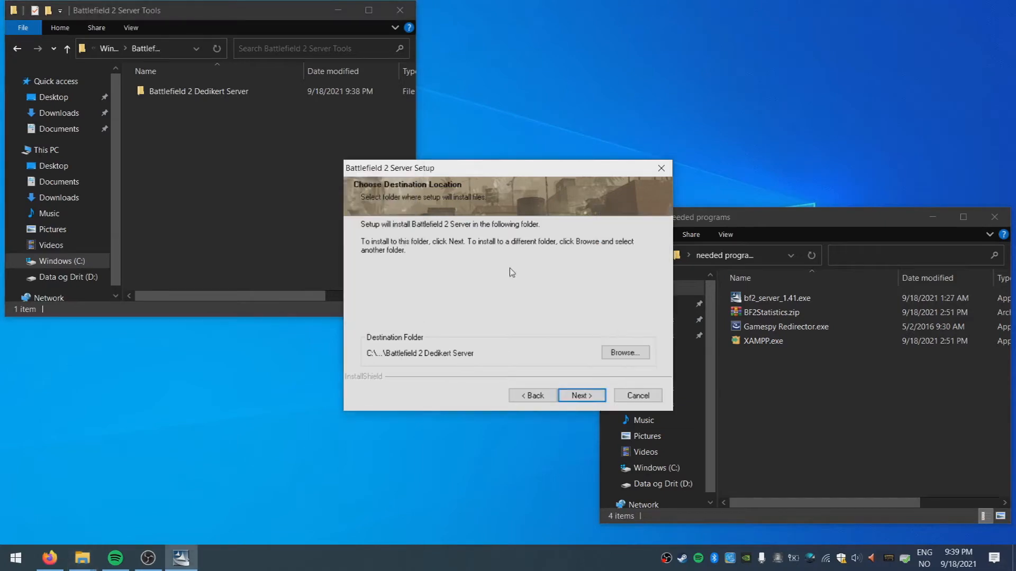
pyautogui.doubleClick(193, 91)
pyautogui.hotkey('alt', 'Left')
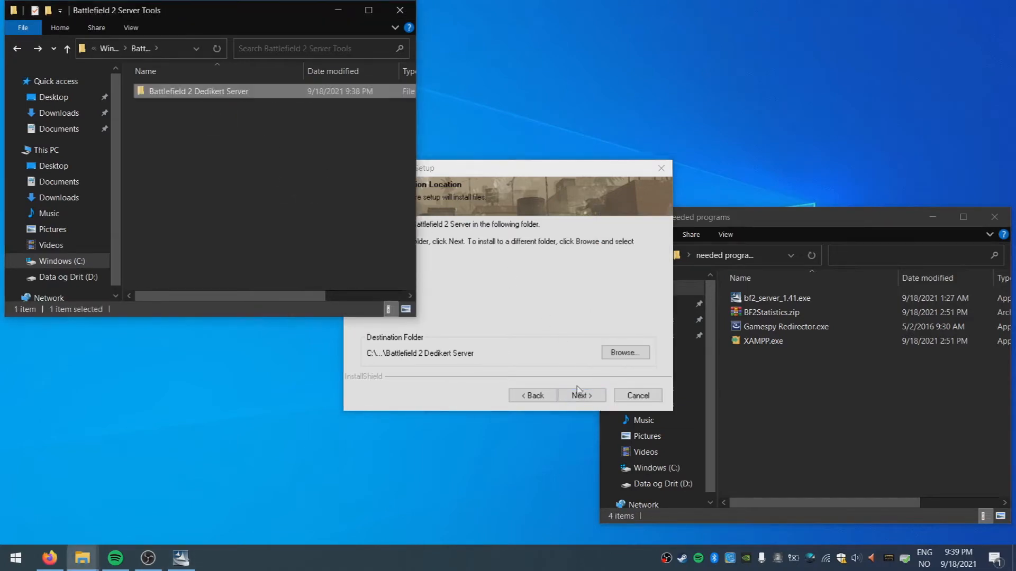
# Accept the licence, choose Install PunkBuster Later, and install the dedicated server
pyautogui.click(579, 398)
pyautogui.click(537, 398)
pyautogui.click(577, 397)
pyautogui.click(578, 396)
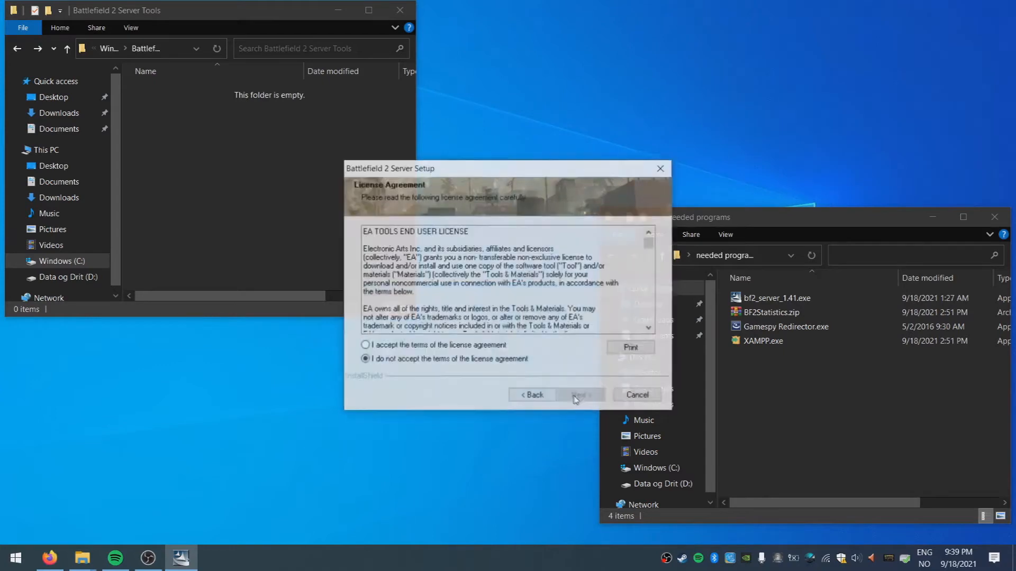
pyautogui.click(461, 349)
pyautogui.click(581, 396)
pyautogui.click(418, 355)
pyautogui.click(568, 395)
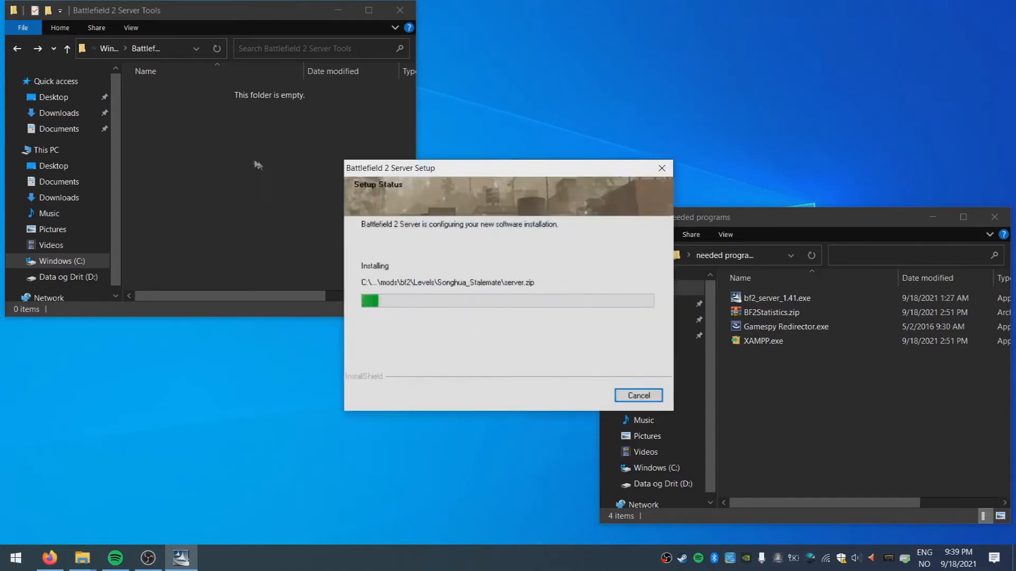
pyautogui.click(66, 48)
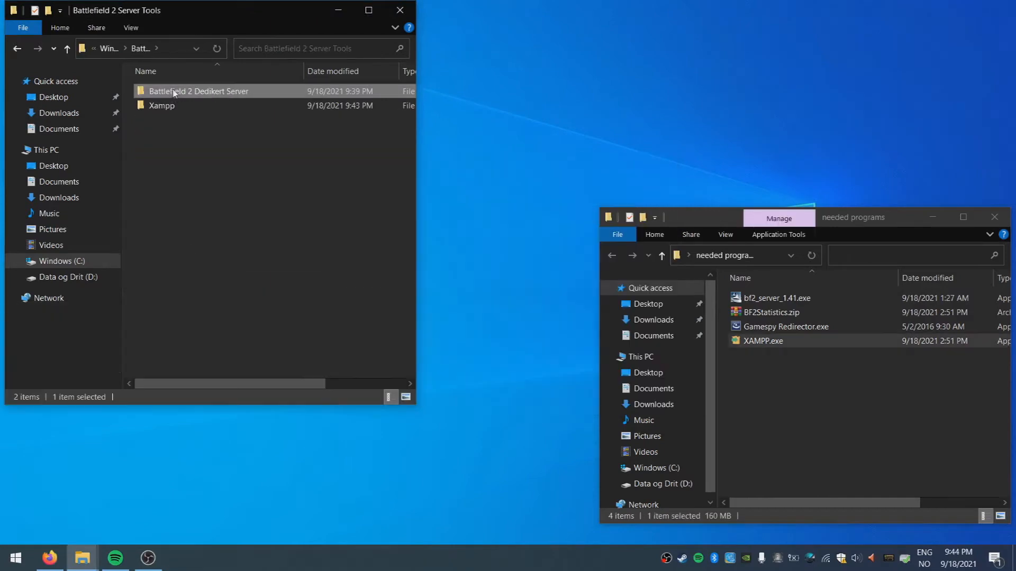
pyautogui.click(166, 107)
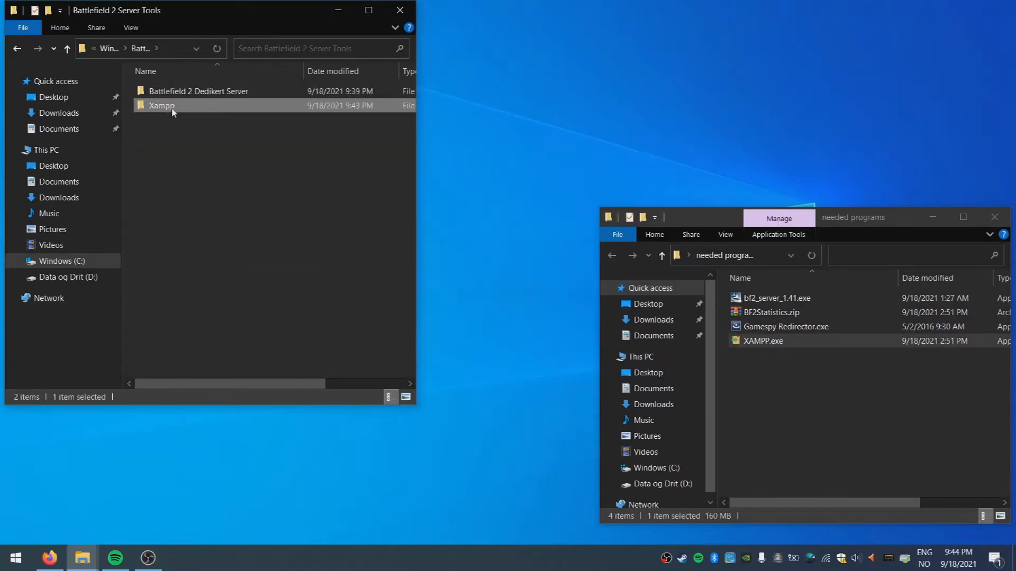
# Launch xampp-control.exe from the Xampp folder
pyautogui.doubleClick(173, 108)
pyautogui.moveTo(411, 102); pyautogui.dragTo(416, 297)
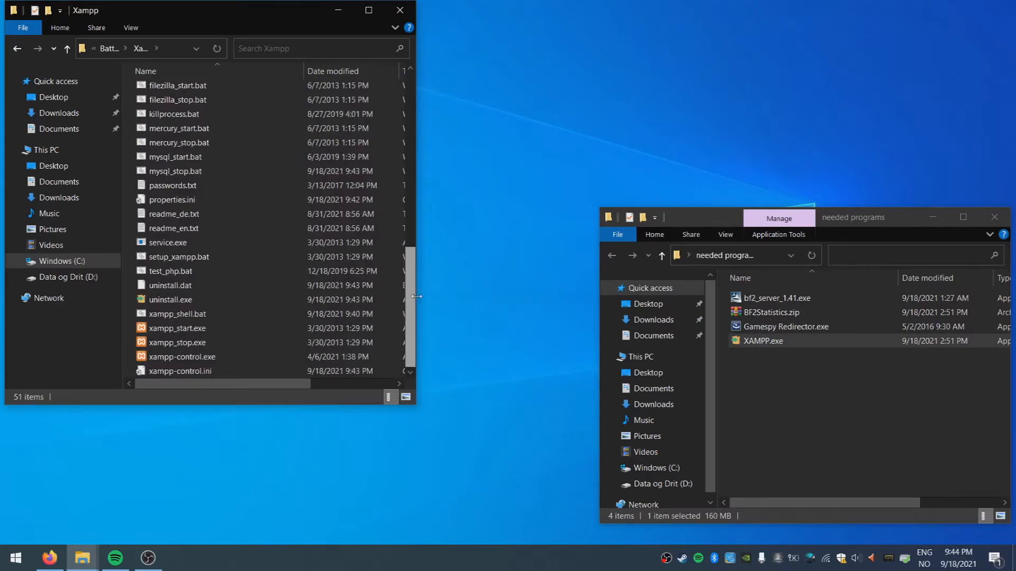
pyautogui.click(221, 360)
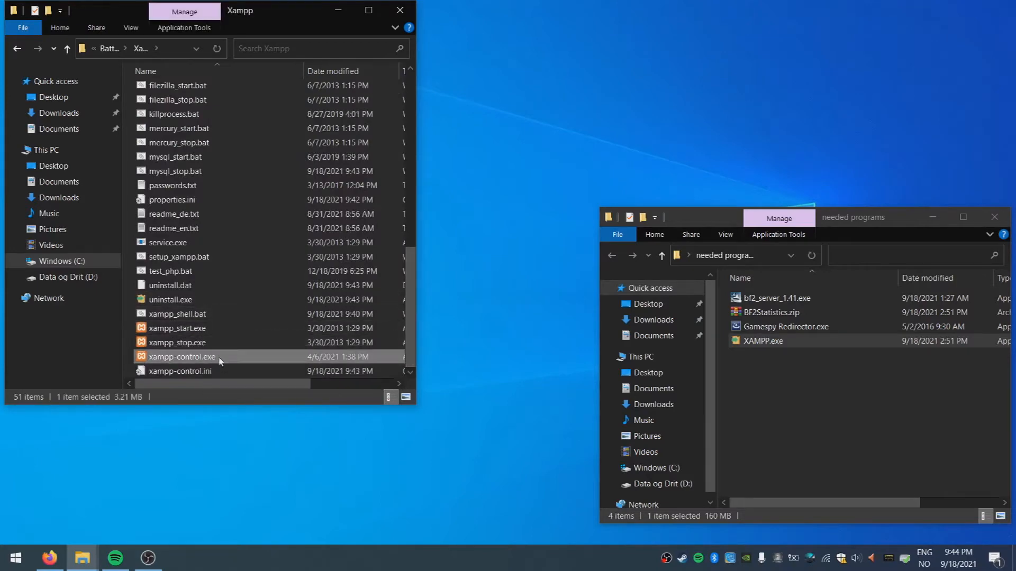
pyautogui.doubleClick(222, 359)
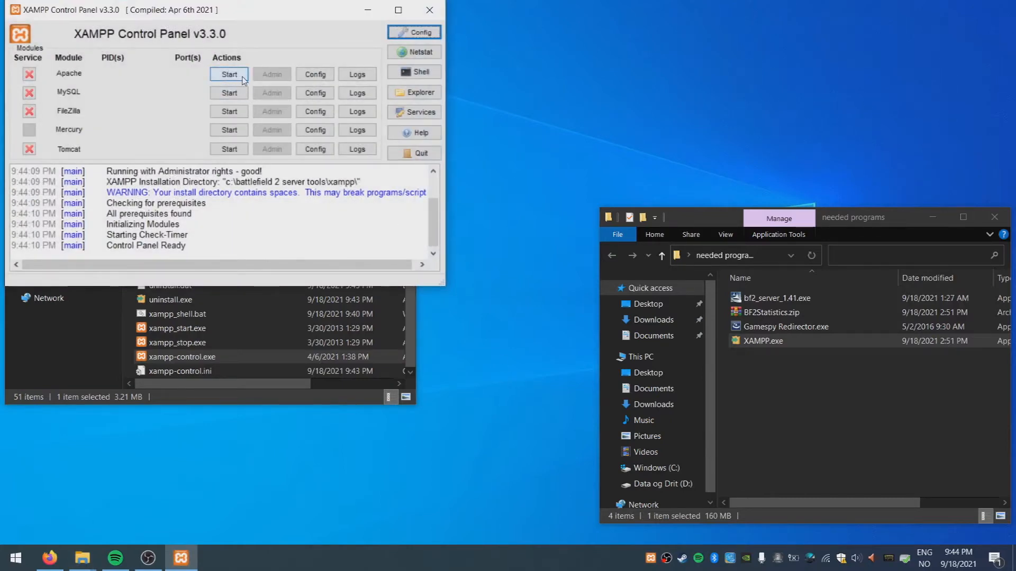
# Start Apache and MySQL, allowing private-network firewall access for each
pyautogui.click(242, 79)
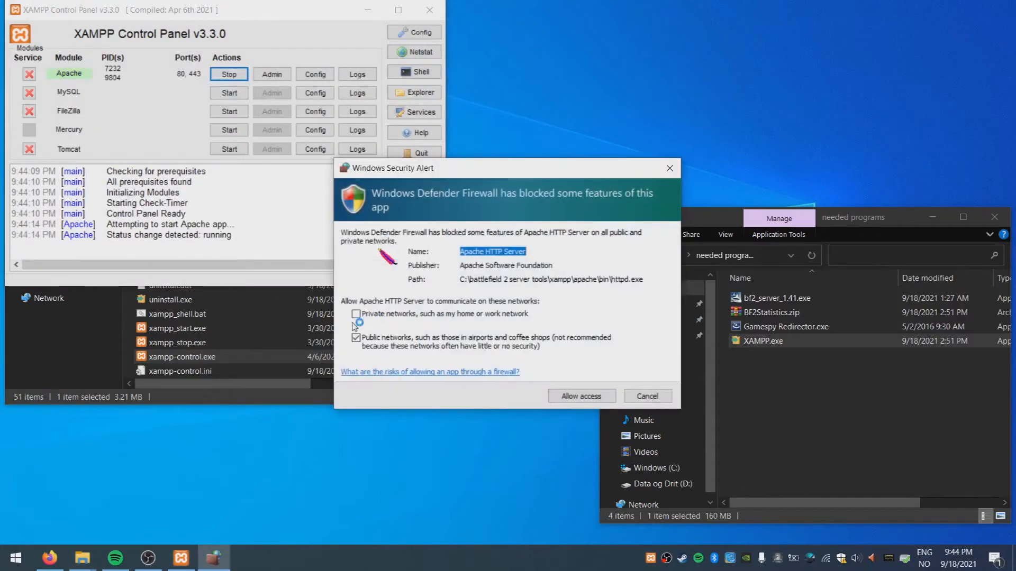
pyautogui.click(356, 315)
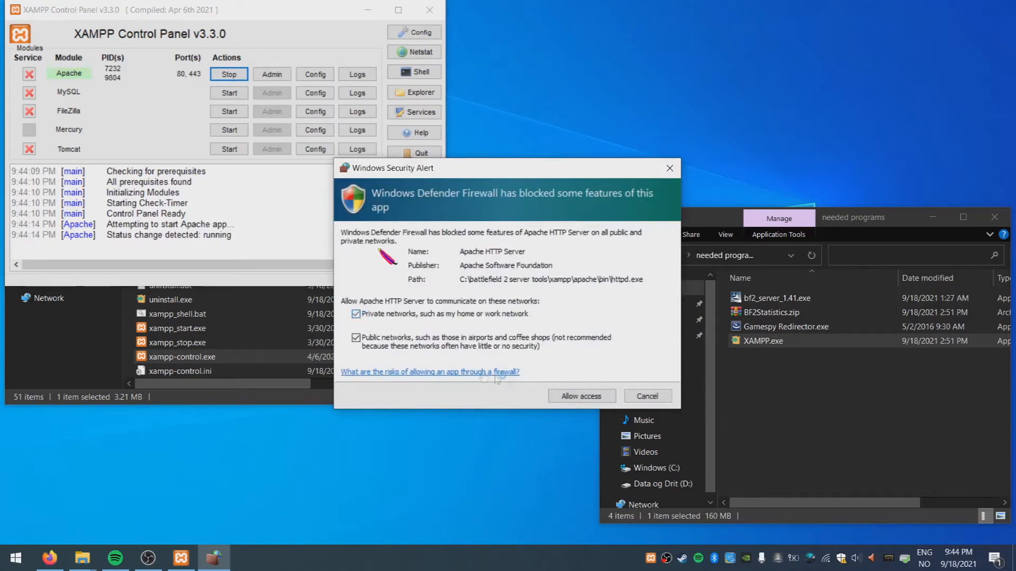
pyautogui.click(578, 398)
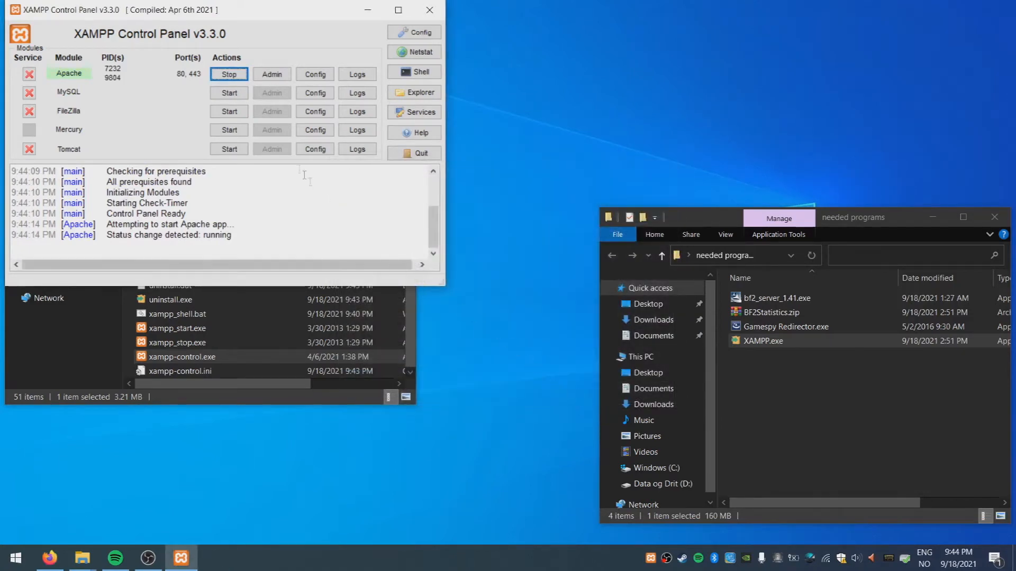
pyautogui.click(229, 93)
pyautogui.click(356, 314)
pyautogui.click(570, 399)
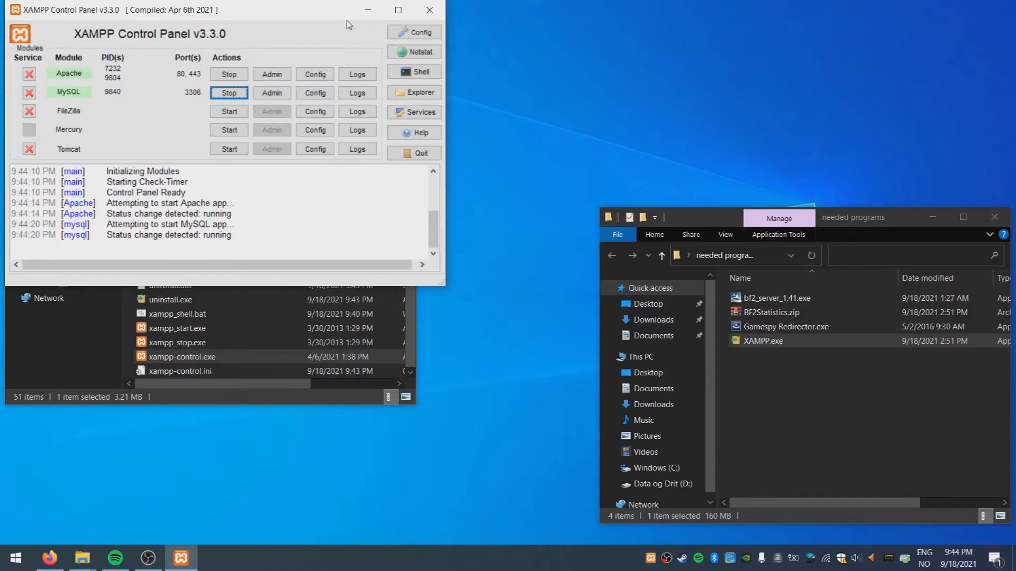
pyautogui.moveTo(324, 11); pyautogui.dragTo(691, 33)
pyautogui.moveTo(888, 224); pyautogui.dragTo(897, 370)
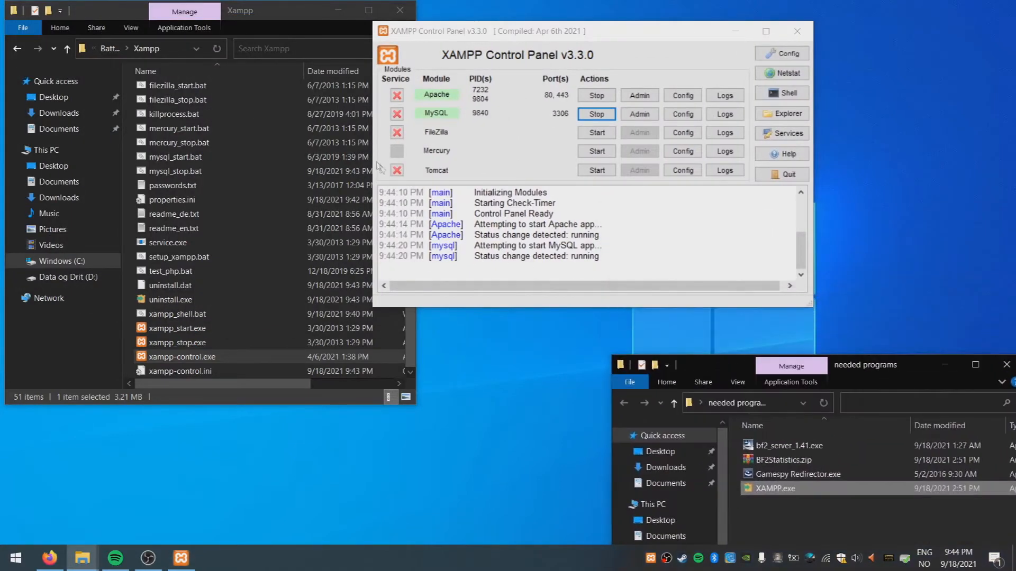
# Open the localhost XAMPP dashboard in a new tab and go to phpMyAdmin
pyautogui.click(49, 558)
pyautogui.click(162, 14)
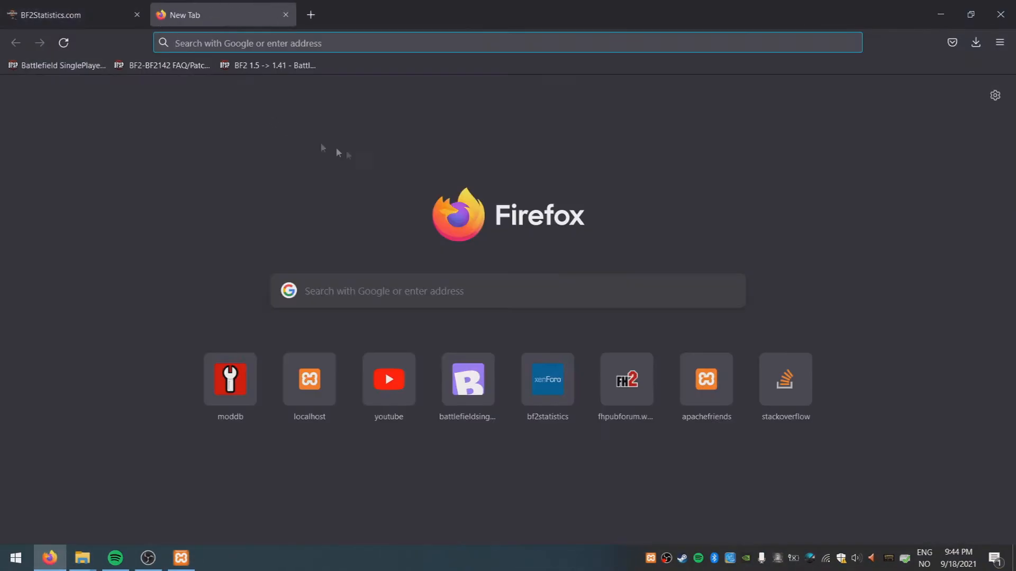
pyautogui.write('localhost/')
pyautogui.press('Return')
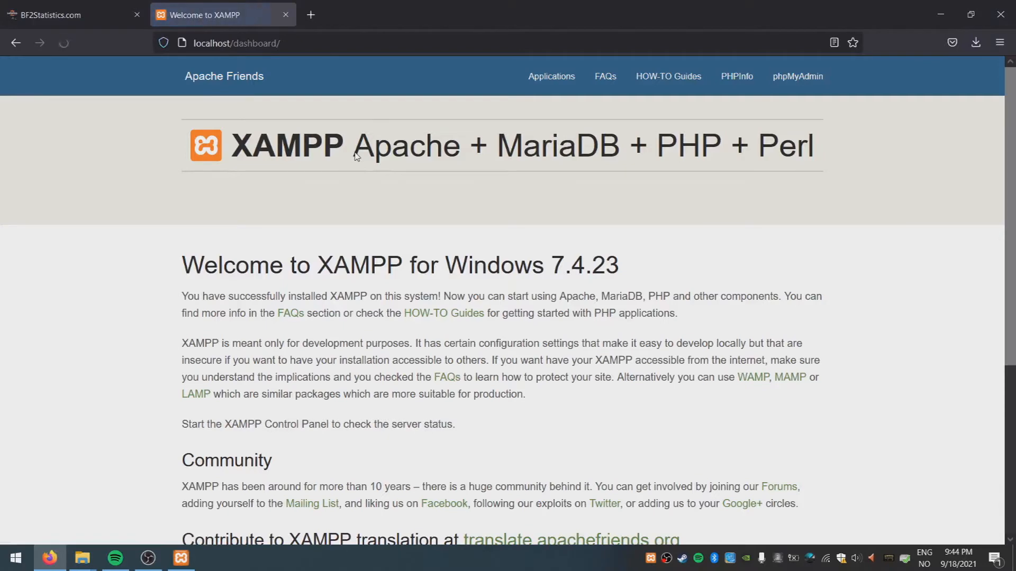
pyautogui.click(797, 76)
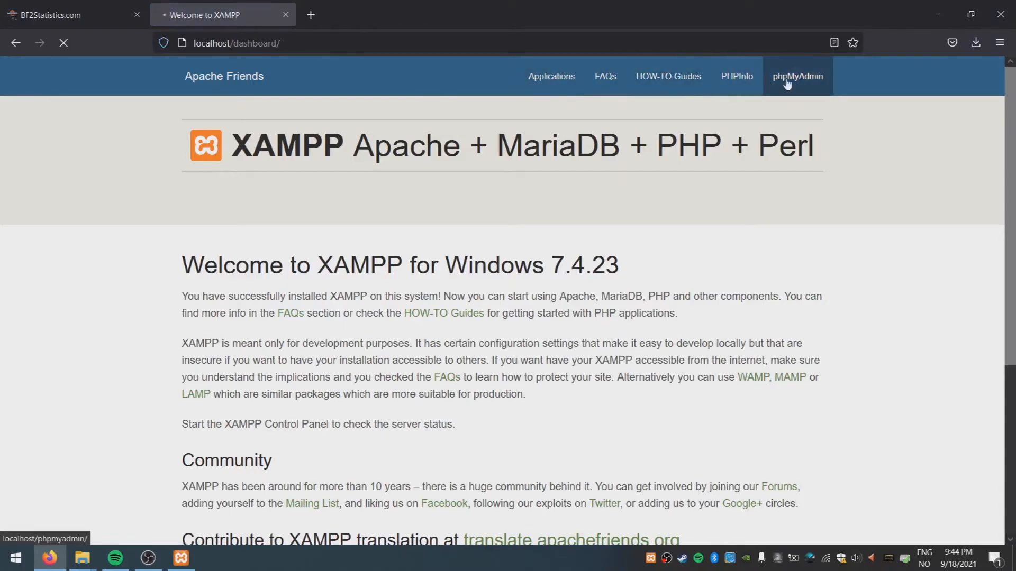
# Create a new database named bf2stats
pyautogui.click(54, 141)
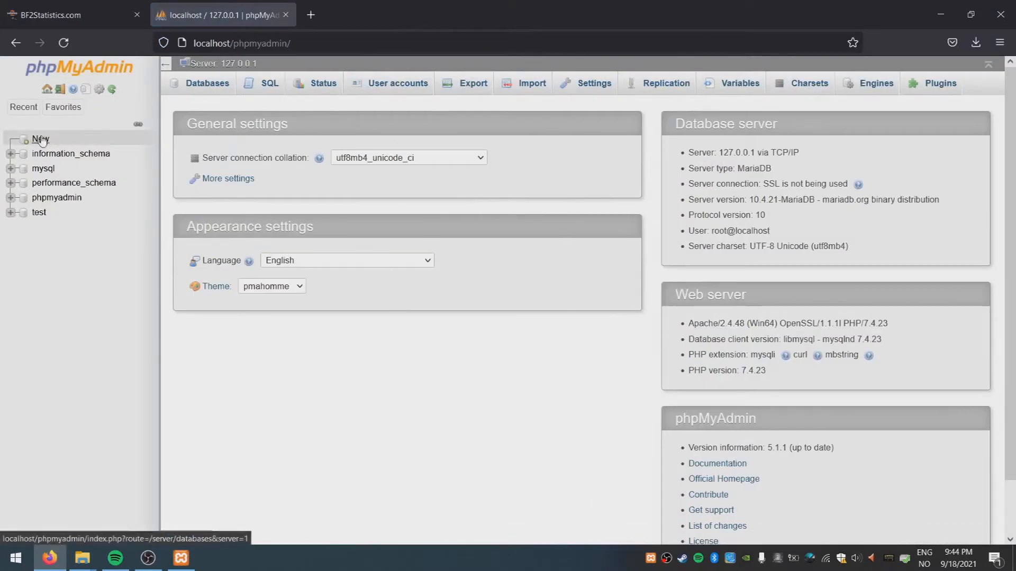
pyautogui.click(234, 176)
pyautogui.write('bf2')
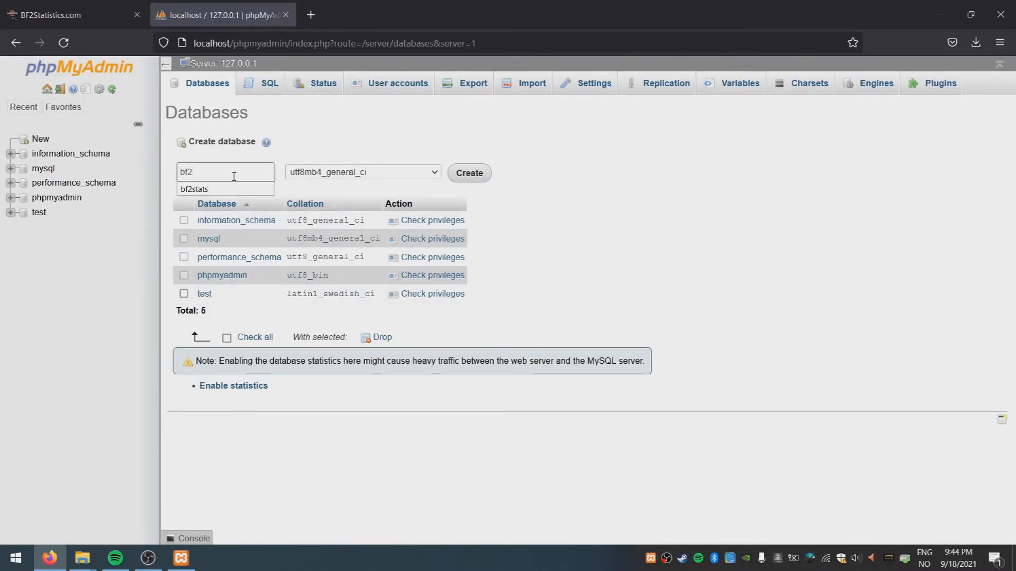
pyautogui.write('stats')
pyautogui.click(470, 177)
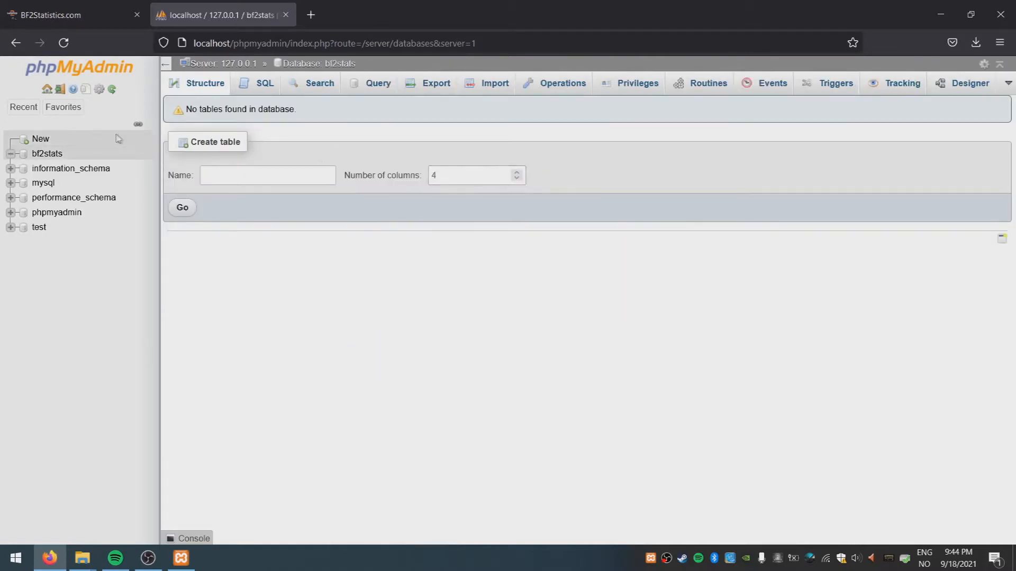
# From the bf2stats privileges, start a new user account restricted to host localhost
pyautogui.click(48, 153)
pyautogui.click(634, 84)
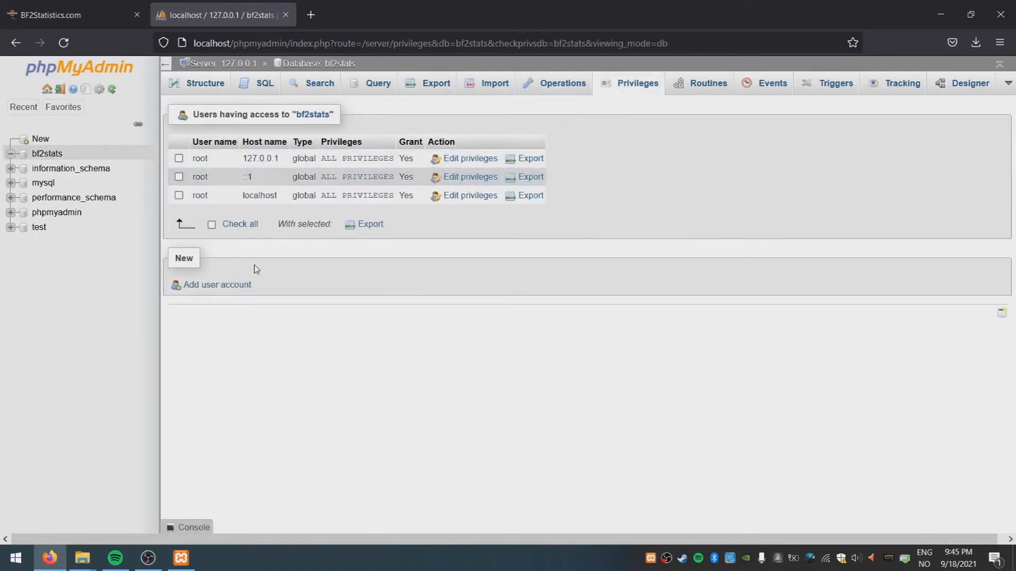
pyautogui.click(218, 286)
pyautogui.click(410, 182)
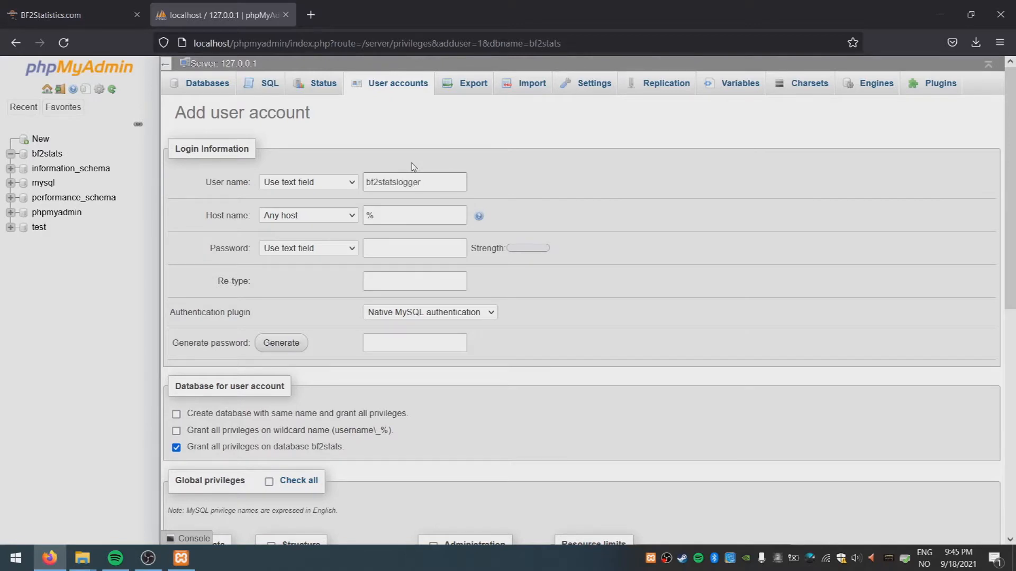
pyautogui.doubleClick(408, 217)
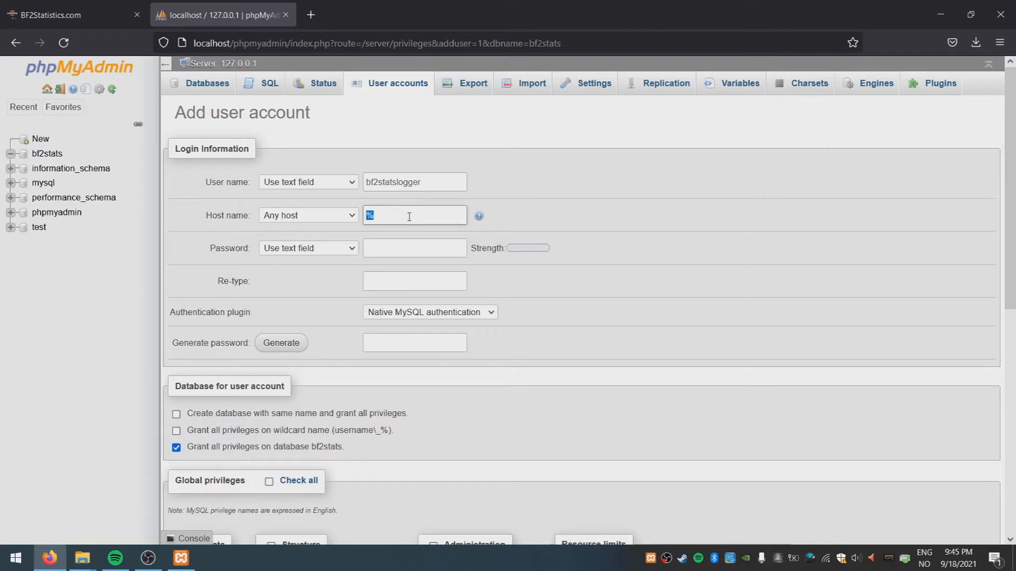
pyautogui.click(336, 221)
pyautogui.click(332, 251)
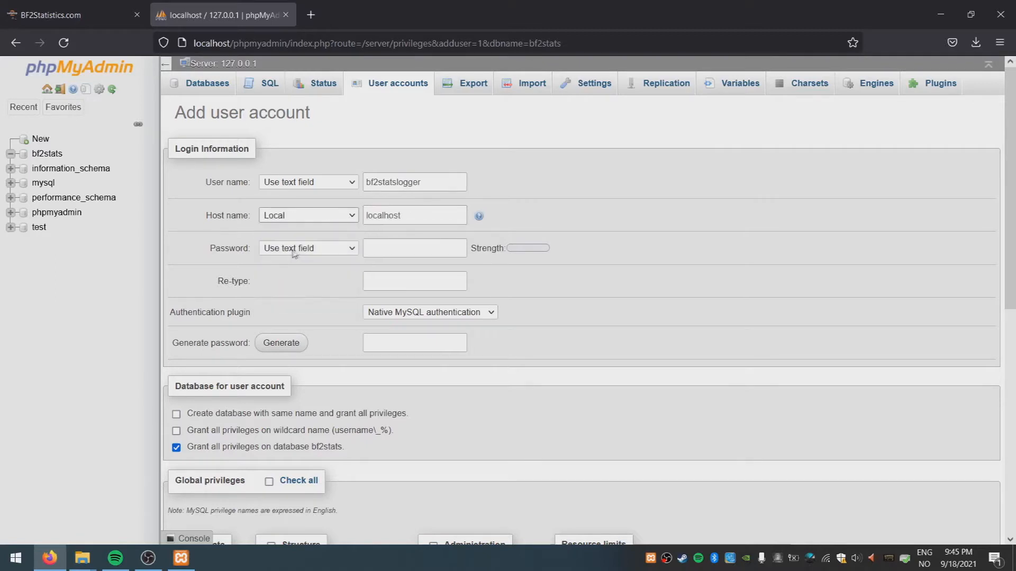
# Enter and confirm the account password, check all global privileges, and create the user
pyautogui.click(393, 253)
pyautogui.write('•••')
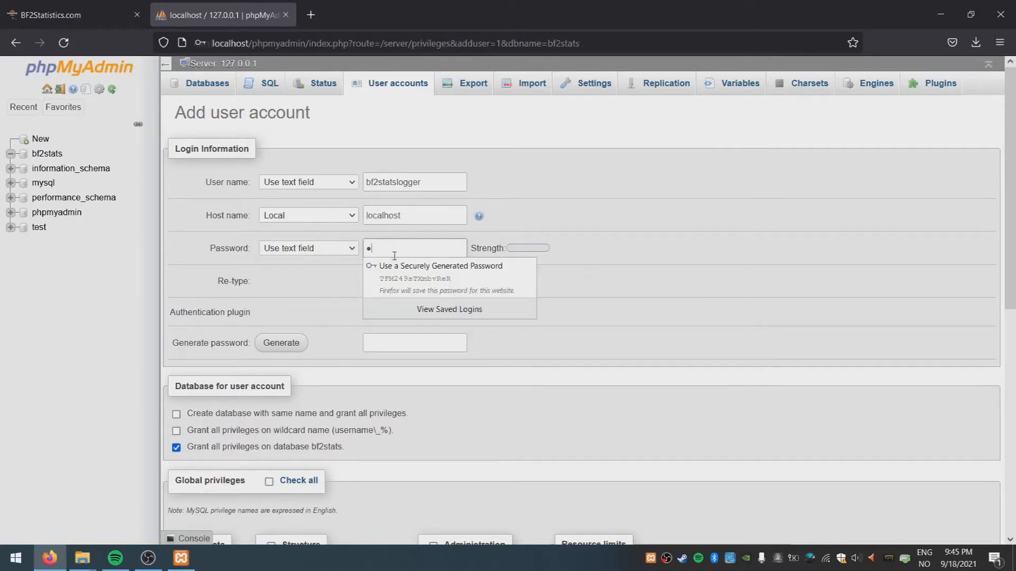
pyautogui.click(403, 282)
pyautogui.write('••')
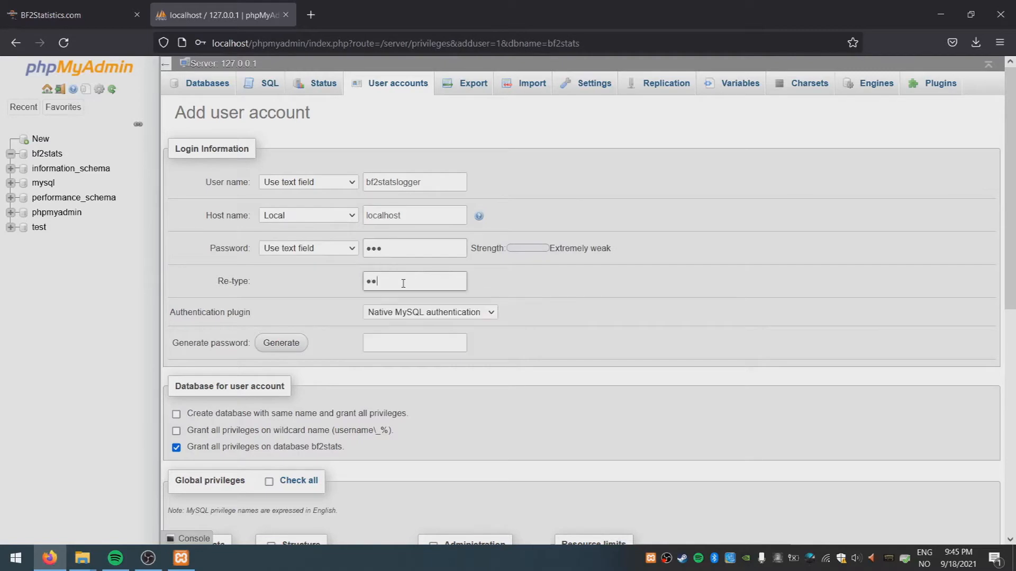
pyautogui.write('•')
pyautogui.scroll(-5, 582, 298)
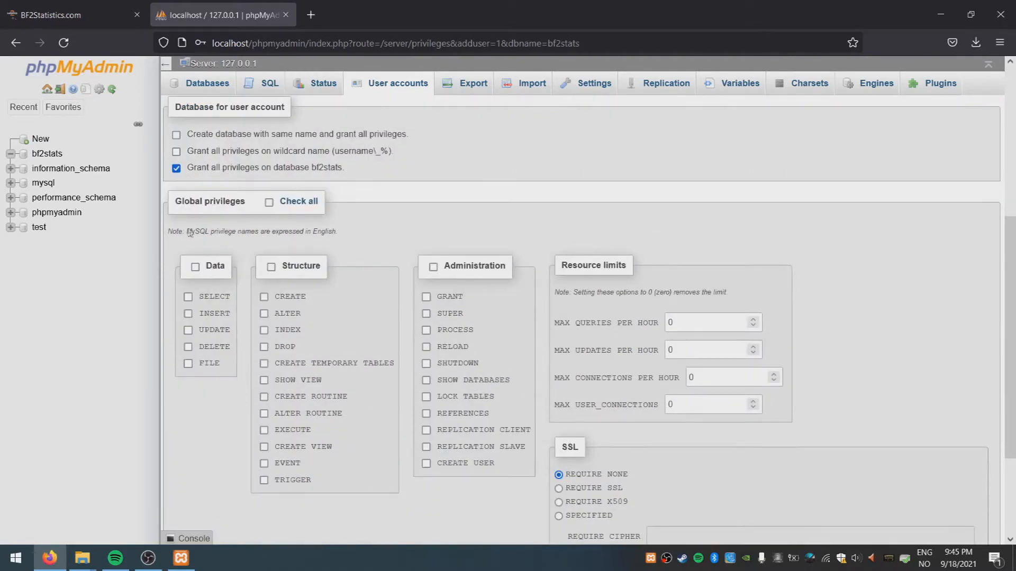
pyautogui.click(269, 203)
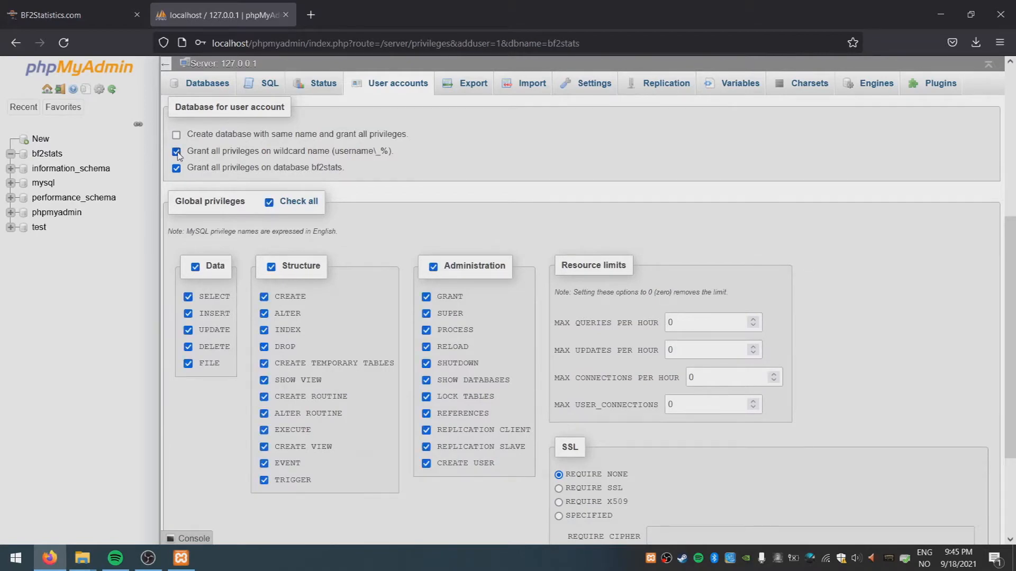
pyautogui.scroll(-3, 611, 244)
pyautogui.click(183, 495)
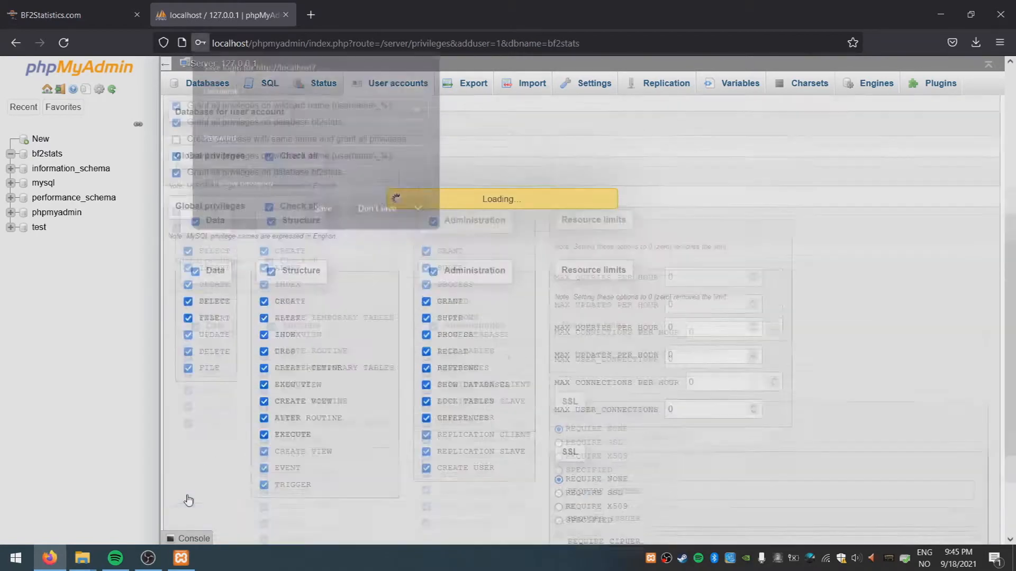
# Add the GRANT privilege on bf2stats, save it, and return to phpMyAdmin's home page
pyautogui.click(381, 212)
pyautogui.scroll(-2, 427, 363)
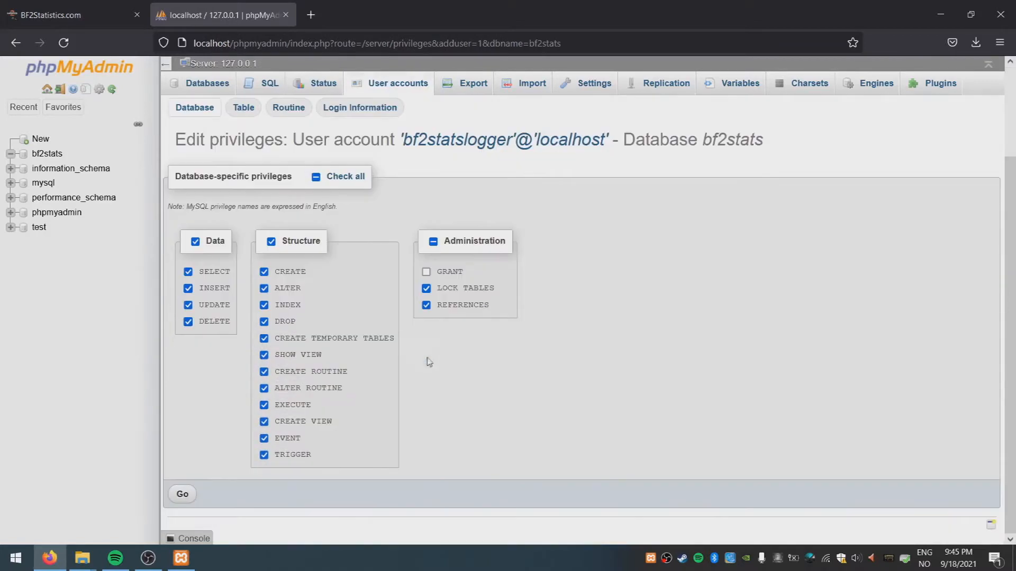
pyautogui.click(426, 272)
pyautogui.click(181, 495)
pyautogui.scroll(-2, 632, 338)
pyautogui.scroll(2, 614, 330)
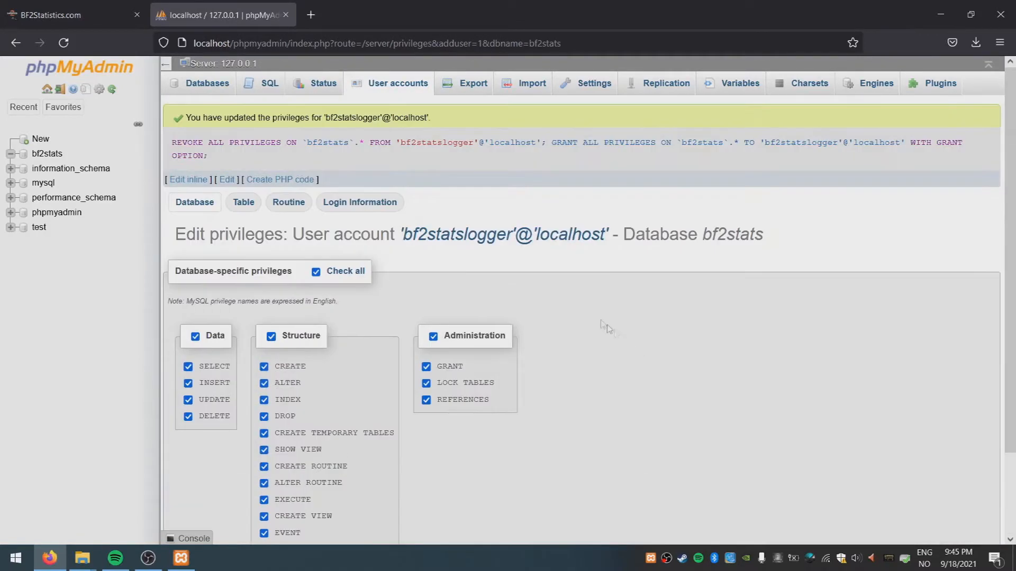
pyautogui.click(94, 71)
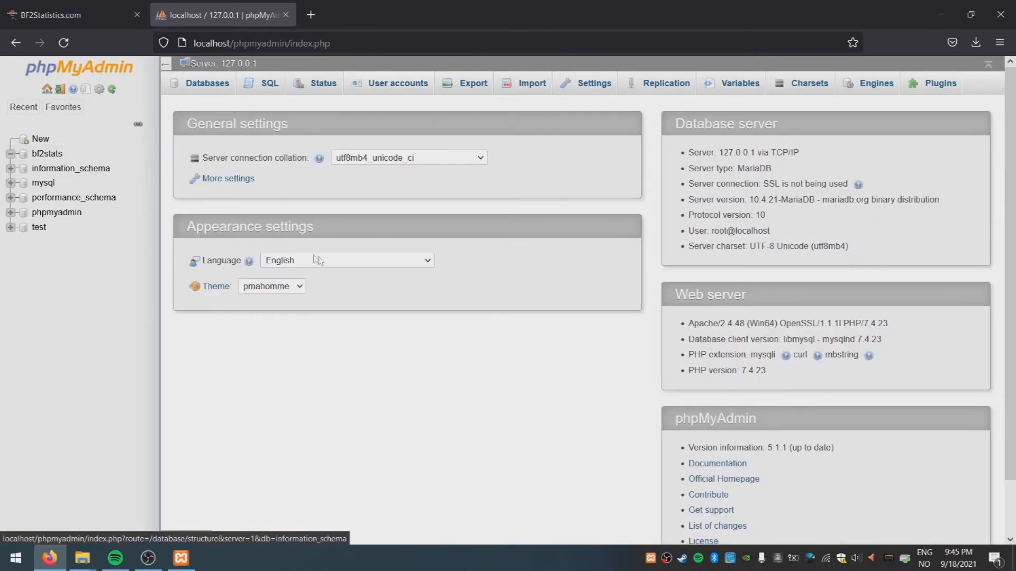
# Open BF2Statistics.zip in WinRAR beside Explorer showing Battlefield 2 Server Tools
pyautogui.click(940, 15)
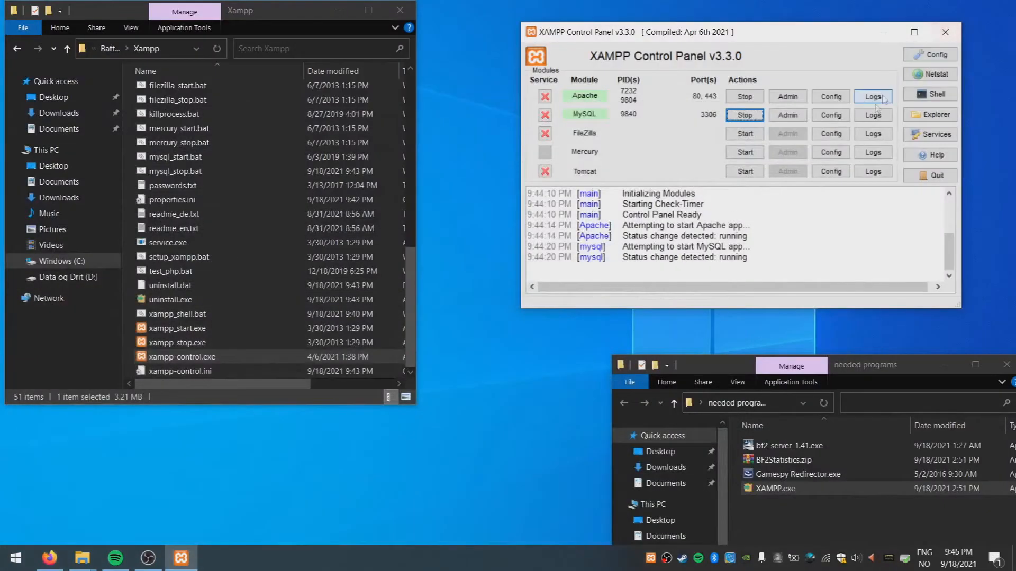
pyautogui.moveTo(881, 365); pyautogui.dragTo(866, 312)
pyautogui.scroll(7, 390, 194)
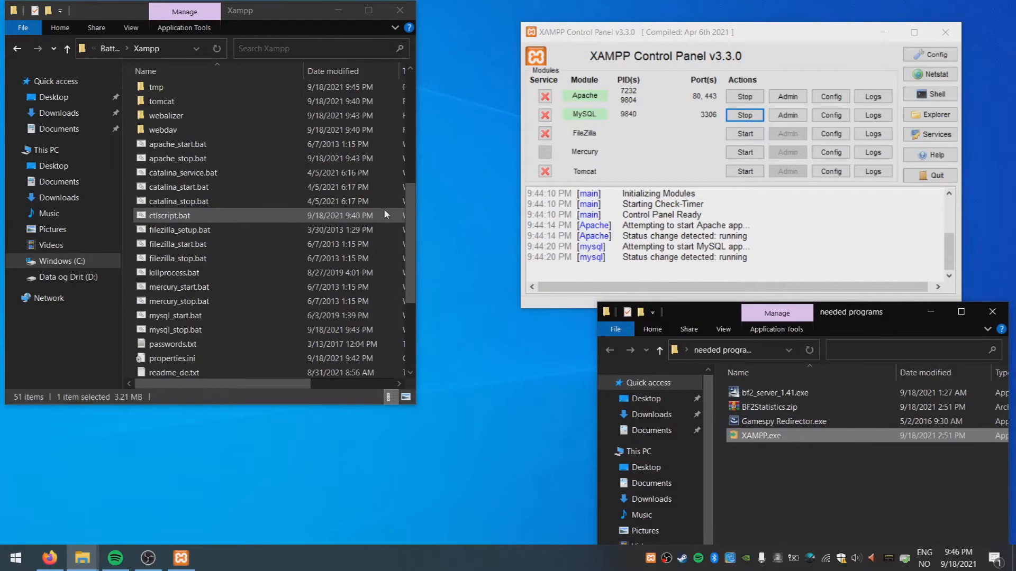
pyautogui.scroll(2, 384, 228)
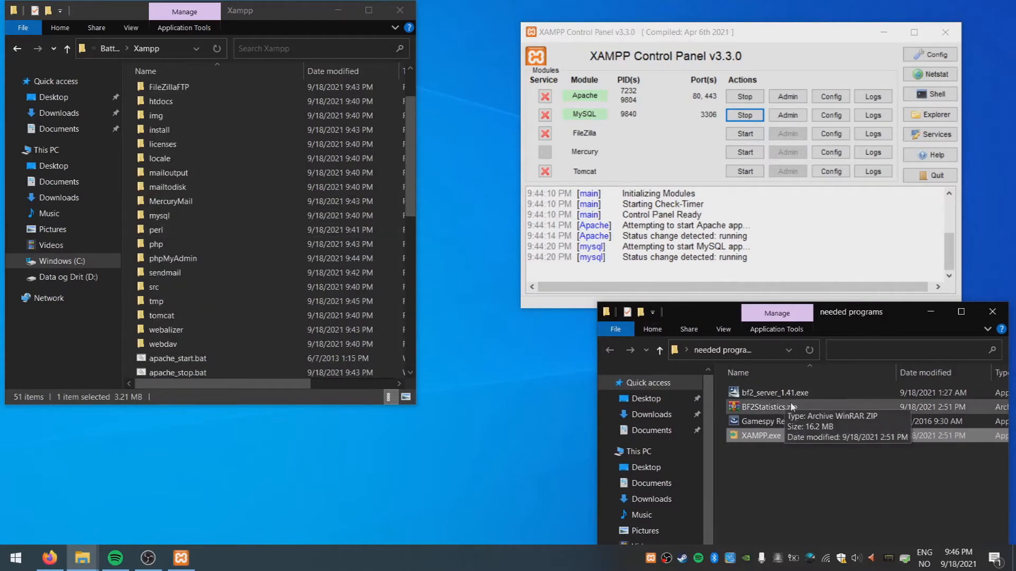
pyautogui.doubleClick(769, 408)
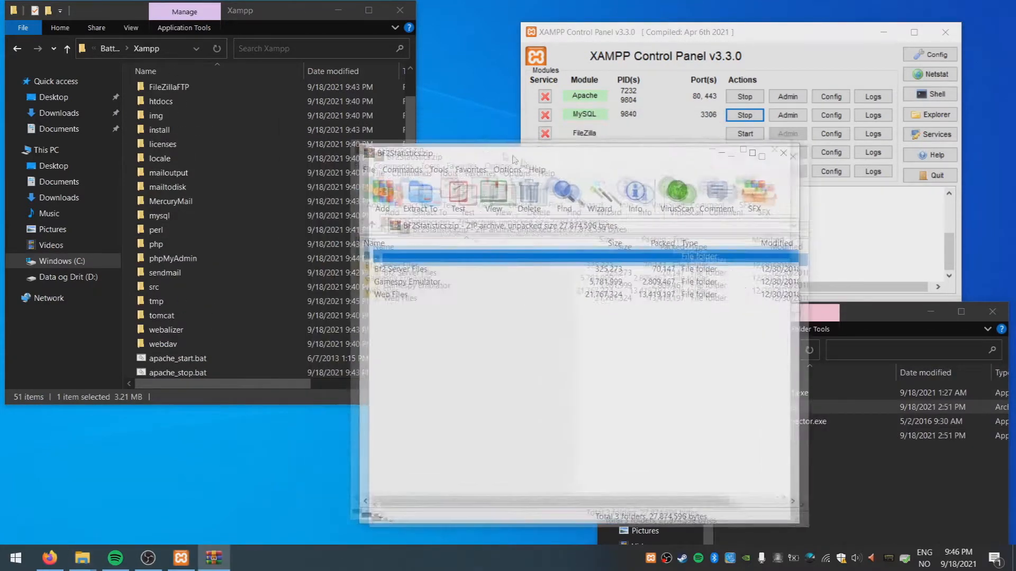
pyautogui.moveTo(410, 177); pyautogui.dragTo(412, 150)
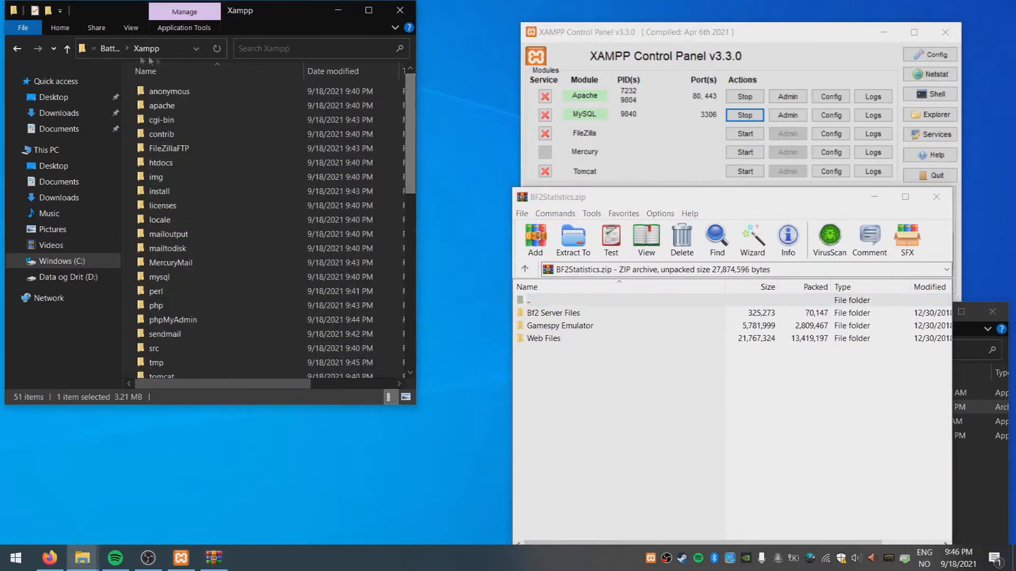
pyautogui.click(110, 49)
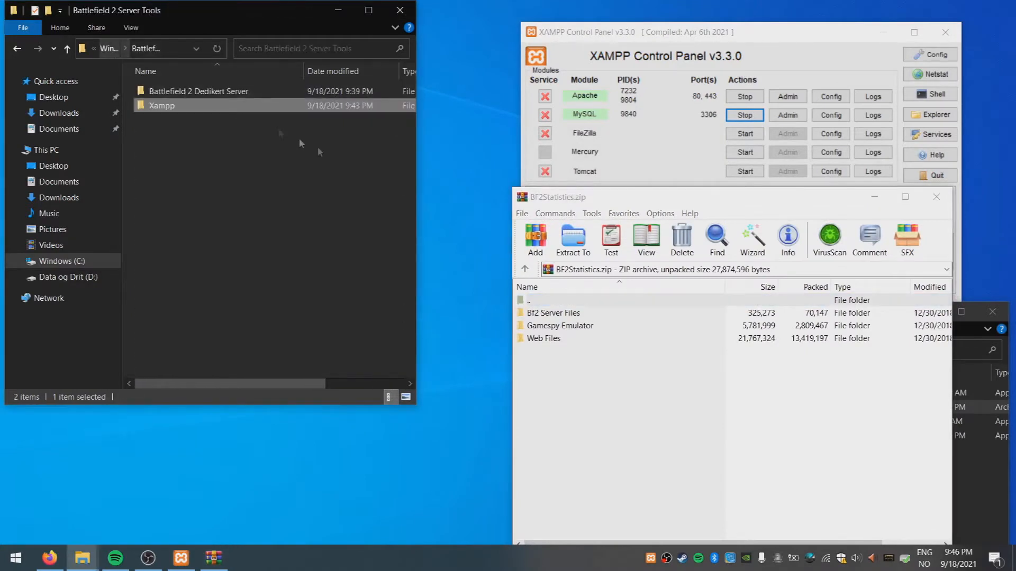
# Extract the archive's python folder into Battlefield 2 Dedikert Server, replacing the existing files
pyautogui.doubleClick(556, 313)
pyautogui.click(545, 313)
pyautogui.doubleClick(203, 91)
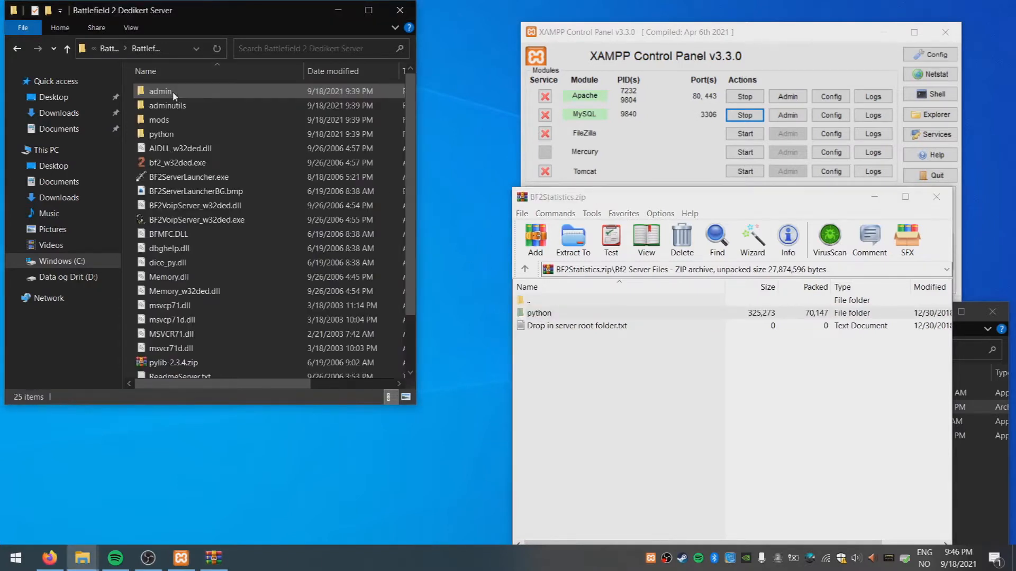
pyautogui.click(186, 135)
pyautogui.click(571, 354)
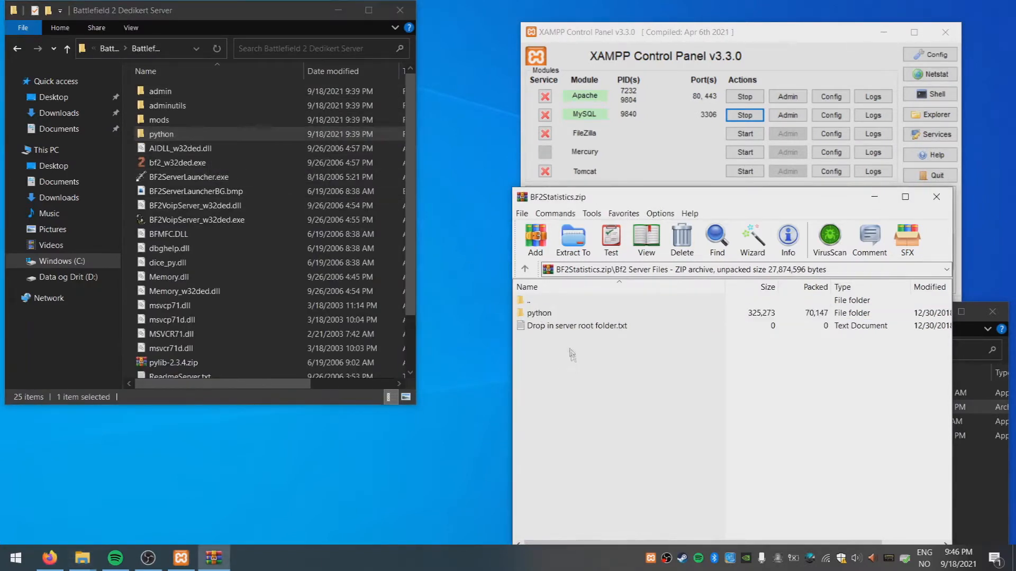
pyautogui.click(541, 313)
pyautogui.moveTo(533, 313); pyautogui.dragTo(283, 276)
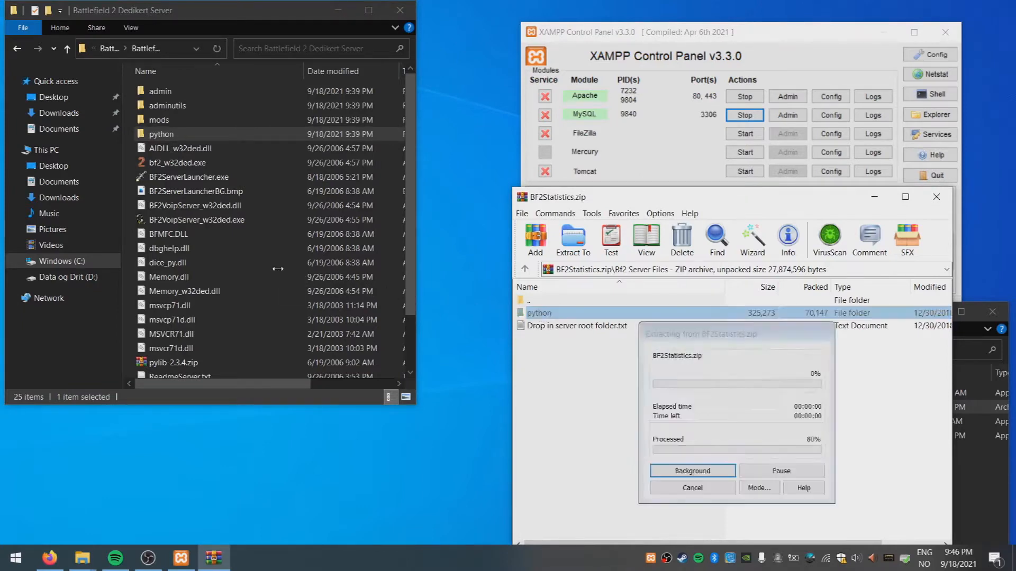
pyautogui.click(260, 213)
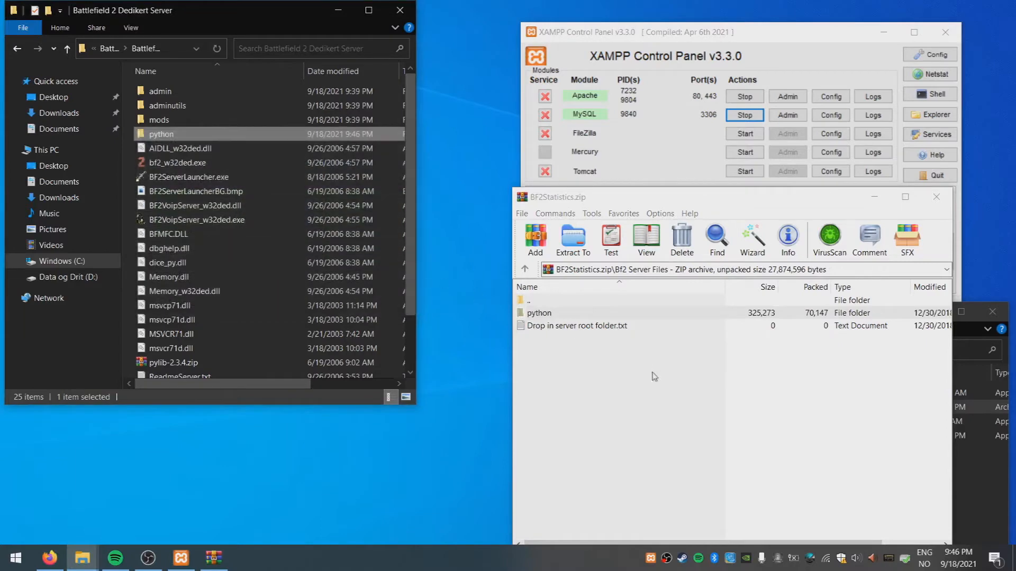
pyautogui.click(599, 339)
pyautogui.click(524, 270)
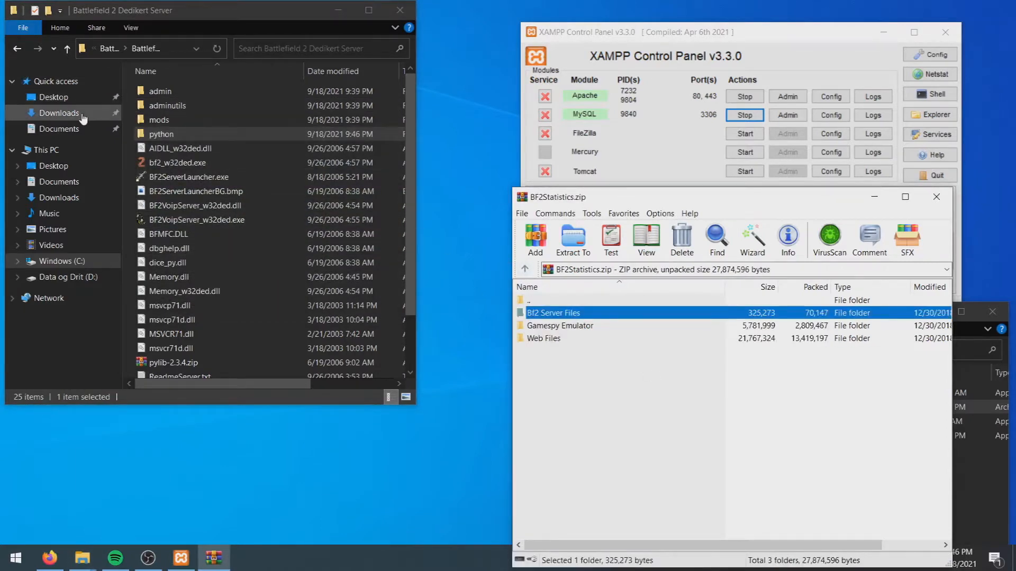
# Show Battlefield 2 Server Tools in Explorer and the archive's Gamespy Emulator folder in WinRAR
pyautogui.click(15, 49)
pyautogui.click(15, 50)
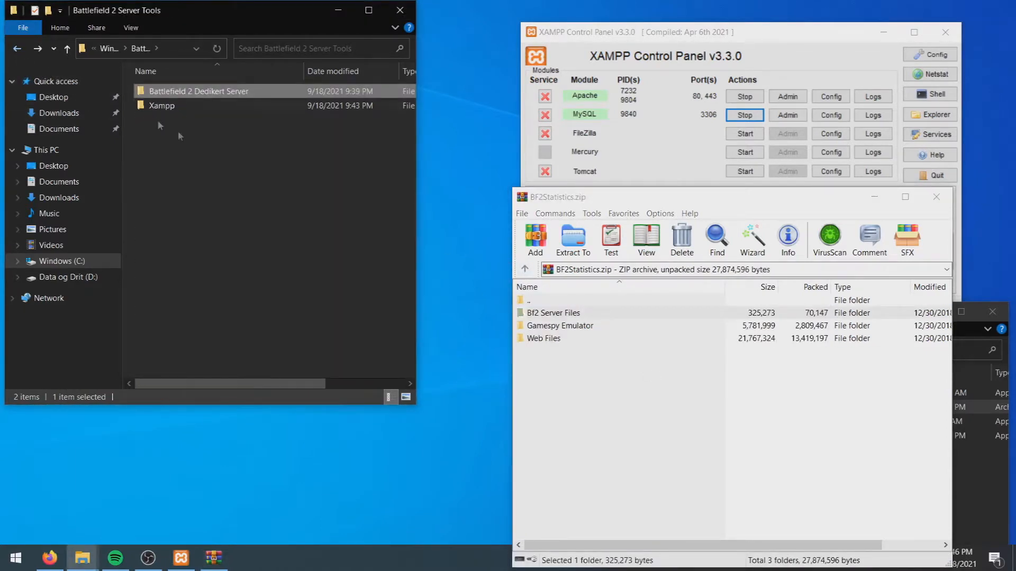
pyautogui.click(616, 380)
pyautogui.click(615, 380)
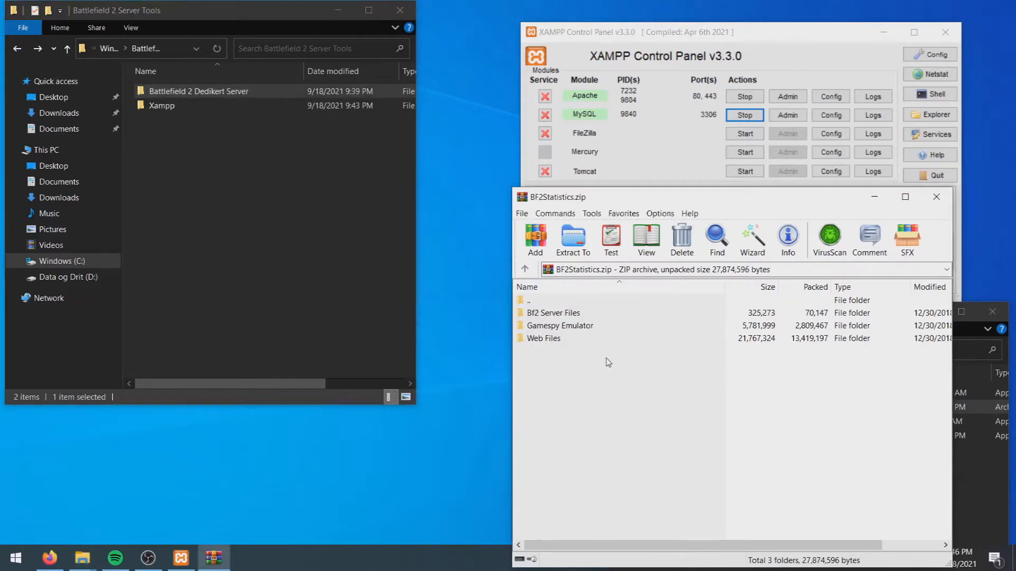
pyautogui.doubleClick(578, 328)
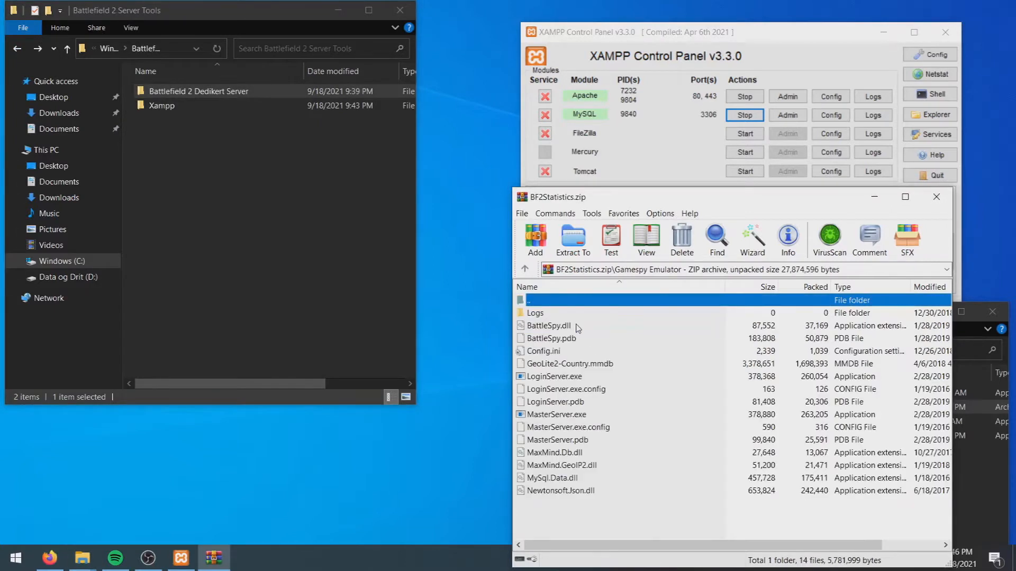
# Create a new folder named 'Gamespy Emulator' in Battlefield 2 Server Tools
pyautogui.rightClick(231, 188)
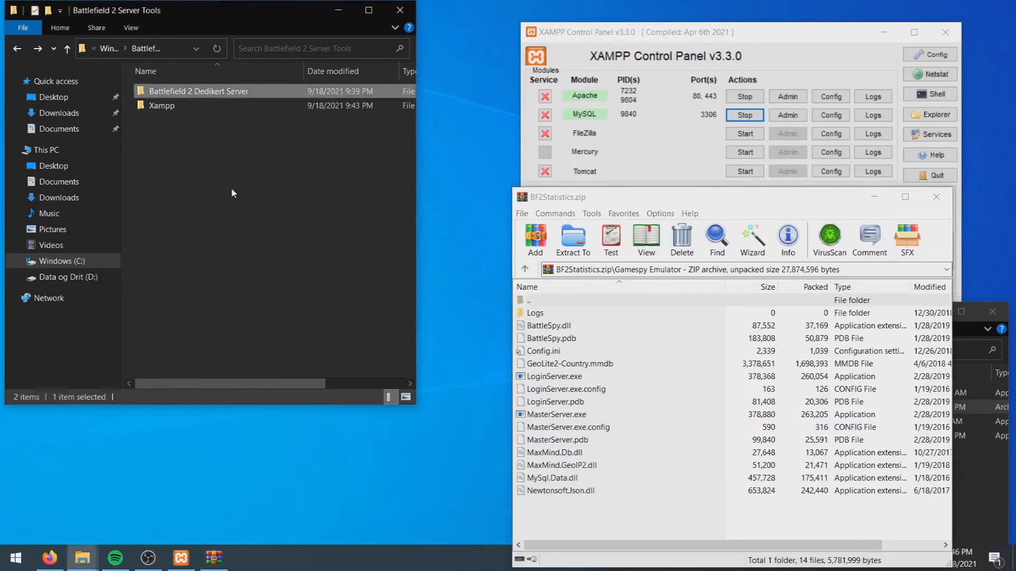
pyautogui.moveTo(162, 360)
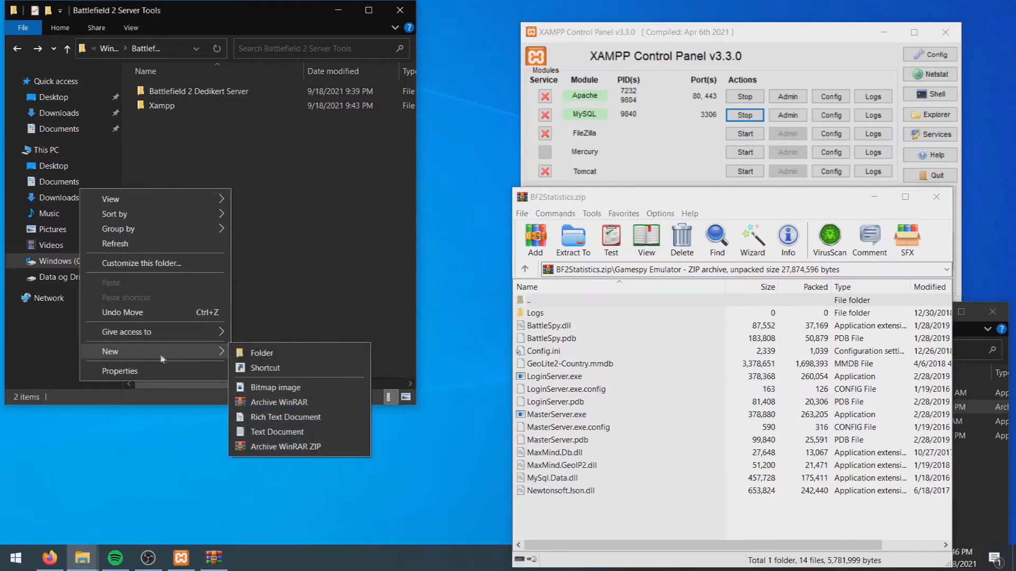
pyautogui.click(288, 354)
pyautogui.write('Gamespy Emulator')
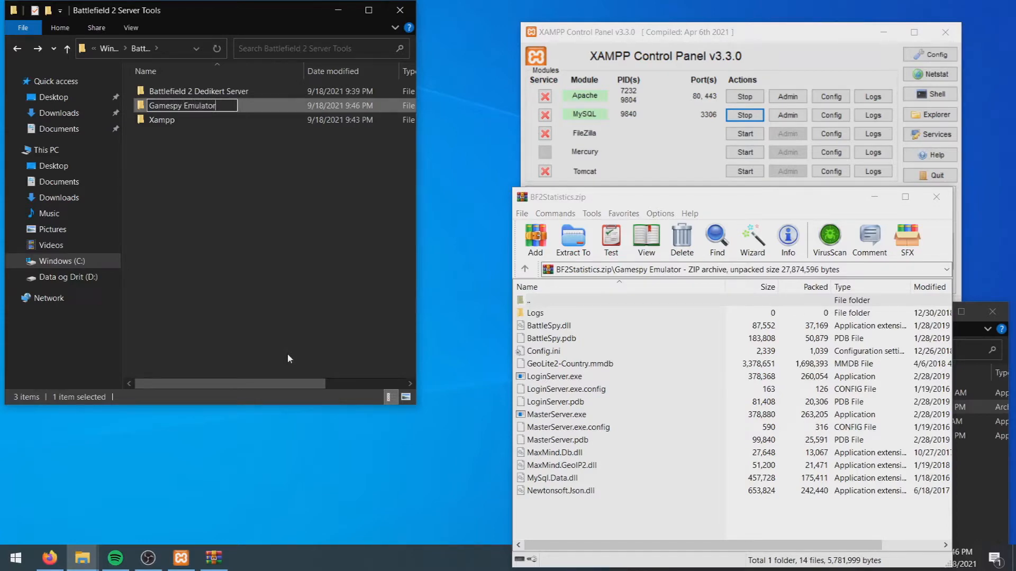
pyautogui.press('Return')
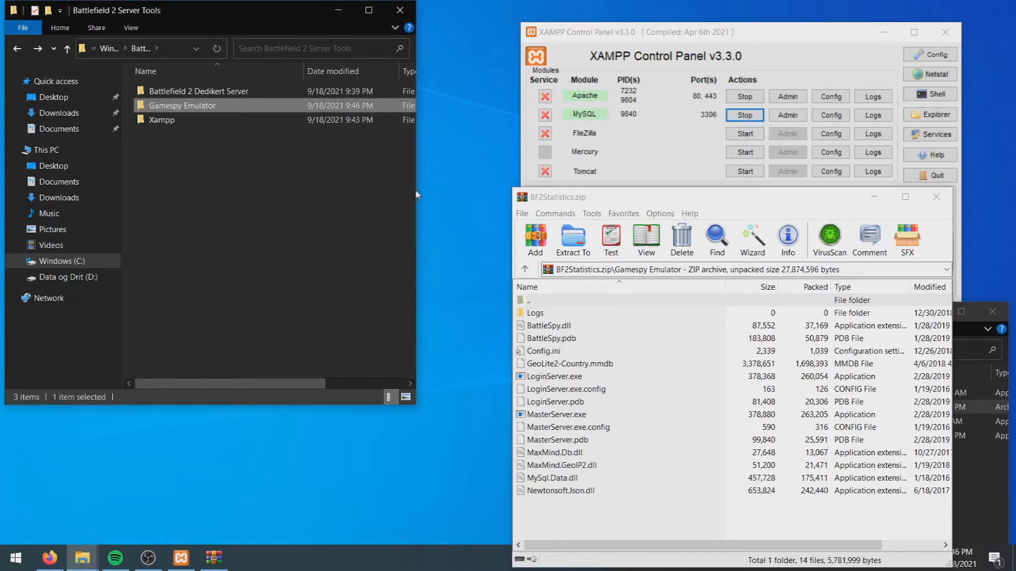
# Copy all the archive's Gamespy Emulator files into the new Gamespy Emulator folder
pyautogui.moveTo(417, 189); pyautogui.dragTo(499, 182)
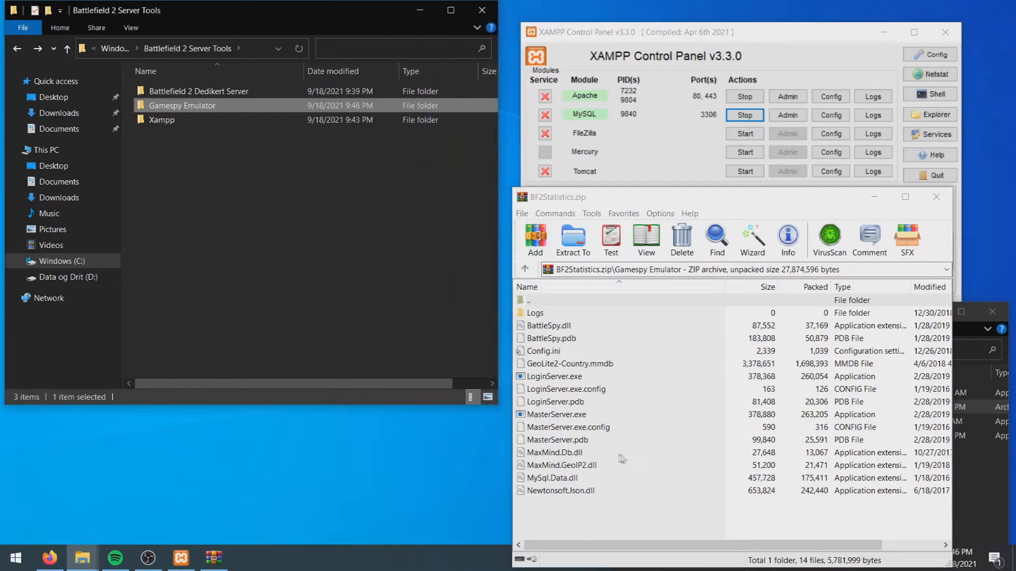
pyautogui.moveTo(596, 517); pyautogui.dragTo(537, 323)
pyautogui.moveTo(559, 380); pyautogui.dragTo(211, 104)
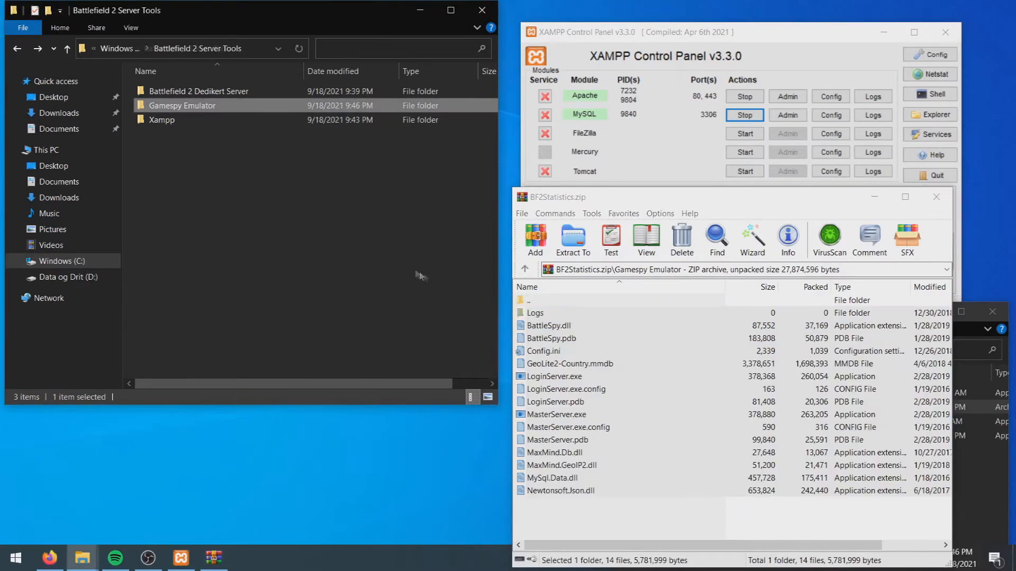
pyautogui.click(525, 269)
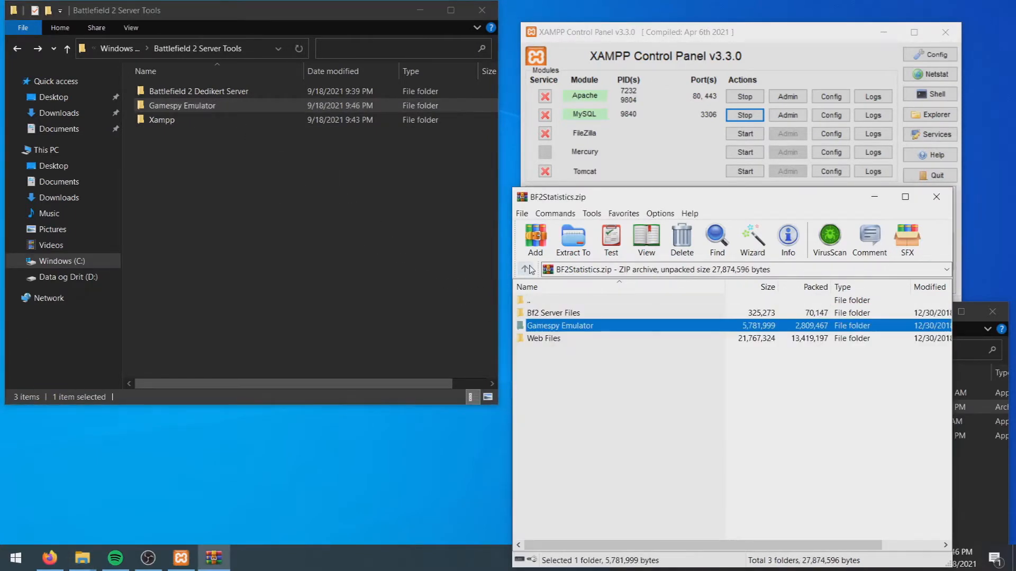
# Extract the ASP folder from the archive's Web Files into Xampp\htdocs
pyautogui.click(571, 373)
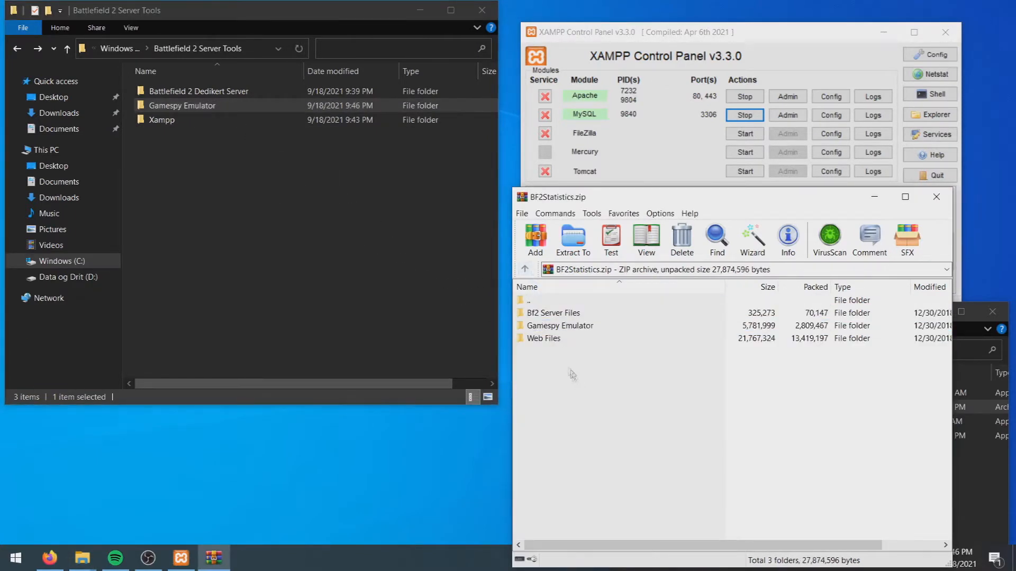
pyautogui.click(553, 341)
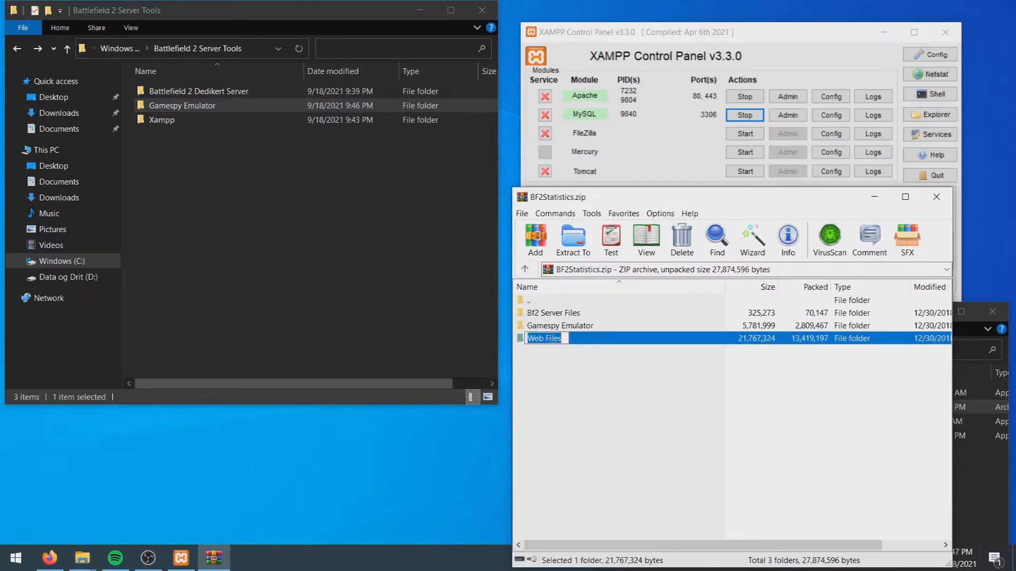
pyautogui.doubleClick(588, 342)
pyautogui.click(589, 345)
pyautogui.click(538, 317)
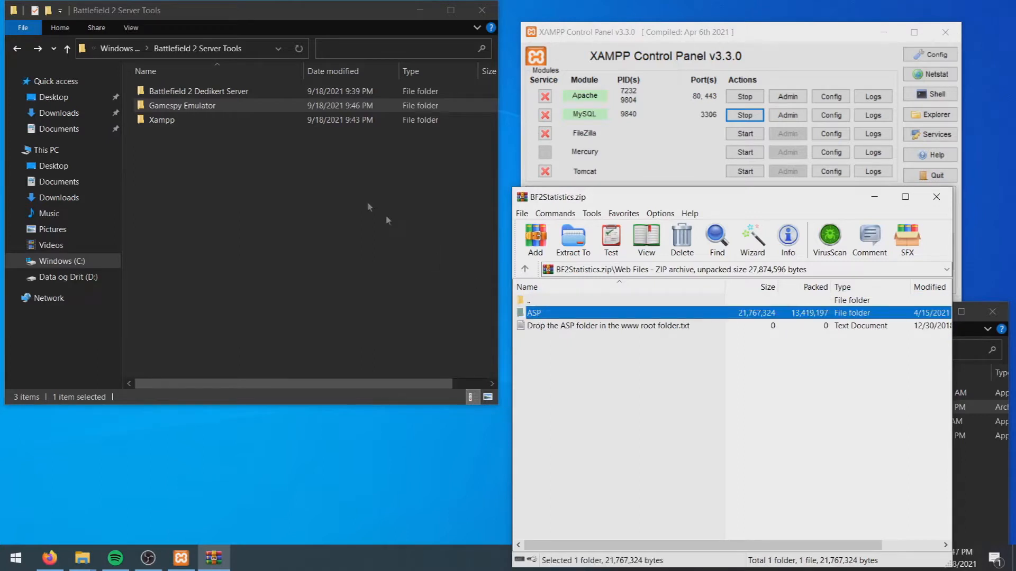
pyautogui.doubleClick(159, 119)
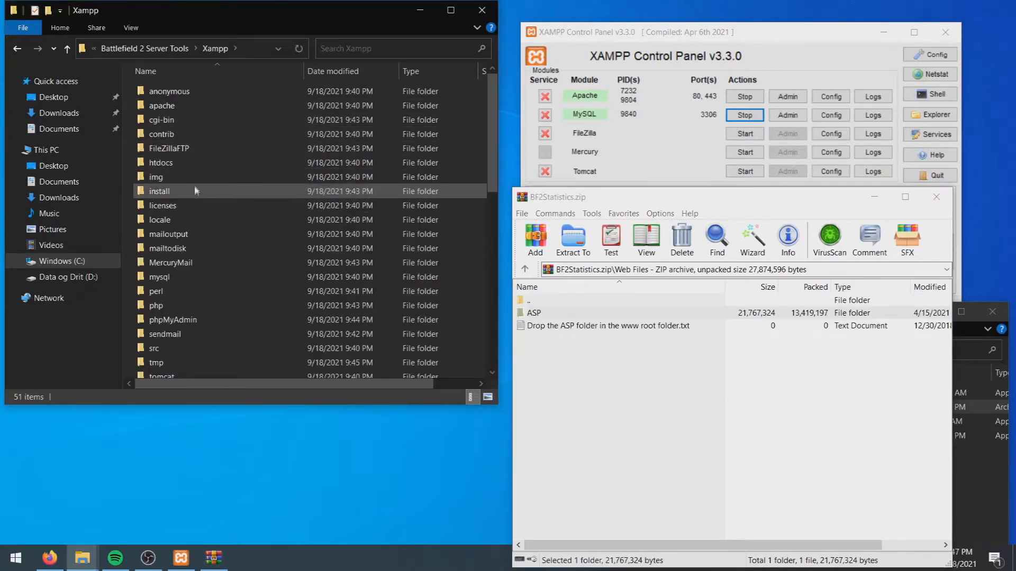
pyautogui.doubleClick(185, 163)
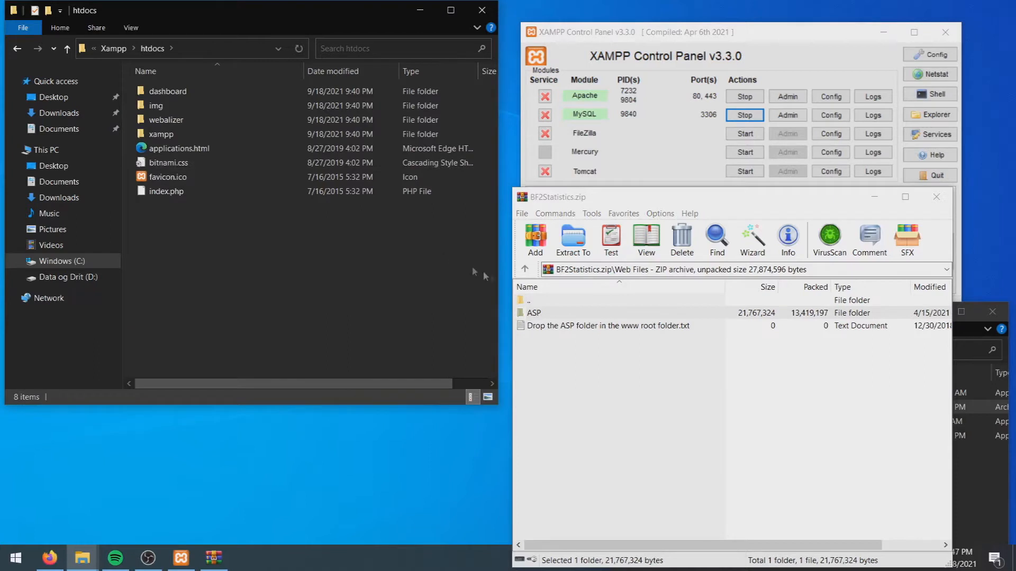
pyautogui.moveTo(539, 318); pyautogui.dragTo(333, 276)
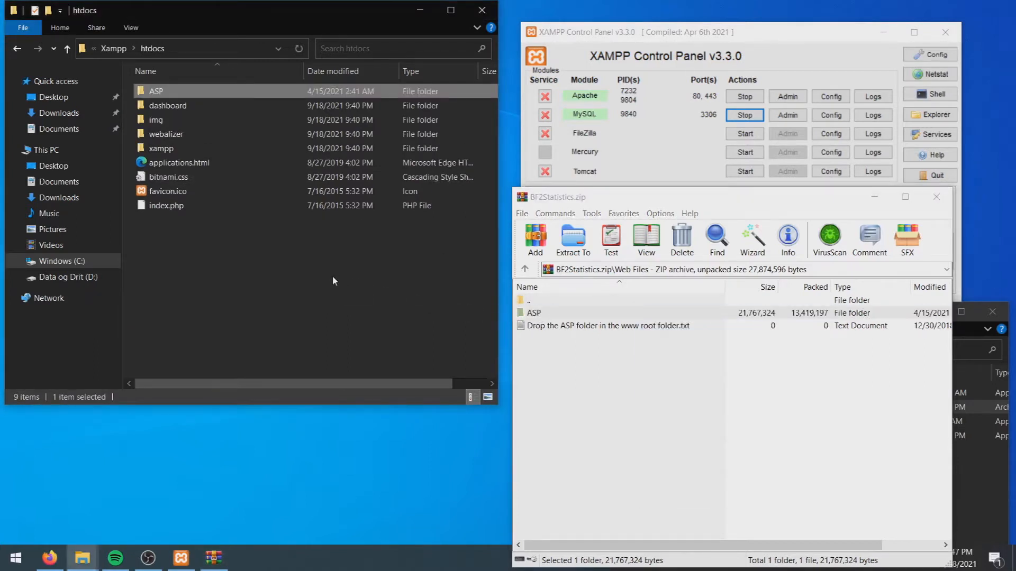
pyautogui.click(51, 558)
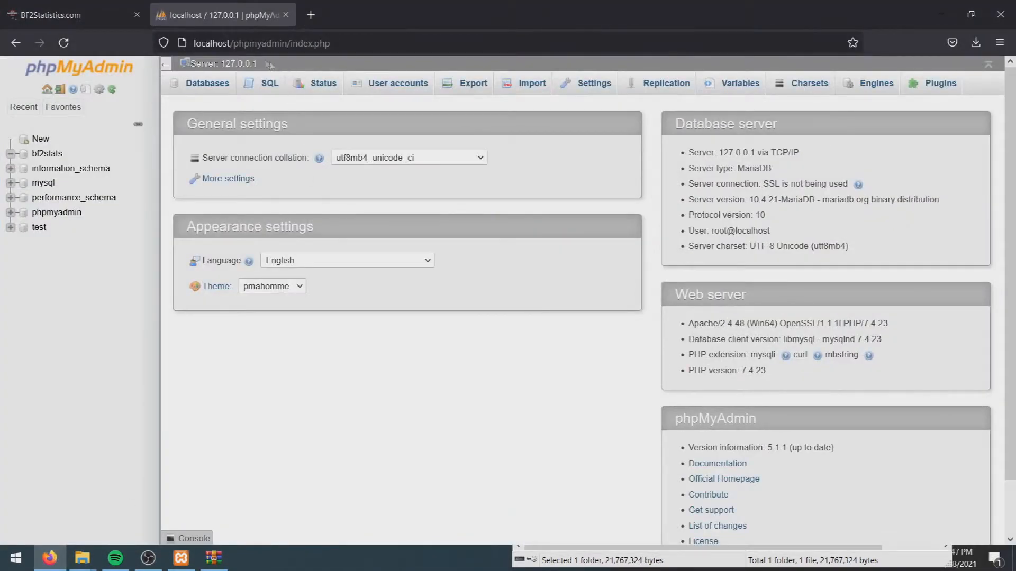
# Load localhost/asp, log in with the admin username and password, and save the login
pyautogui.moveTo(235, 43); pyautogui.dragTo(387, 37)
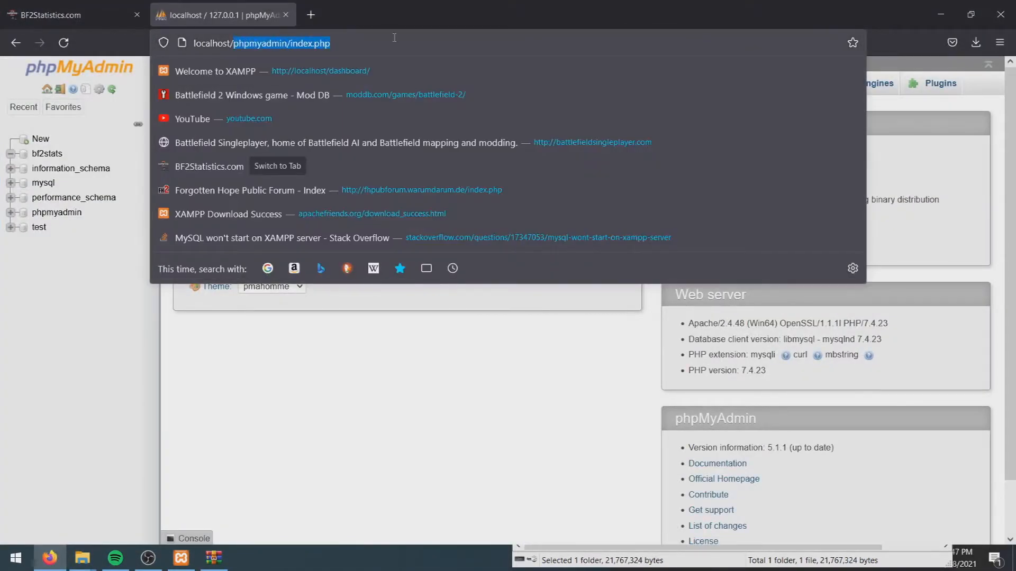
pyautogui.write('asp')
pyautogui.press('Return')
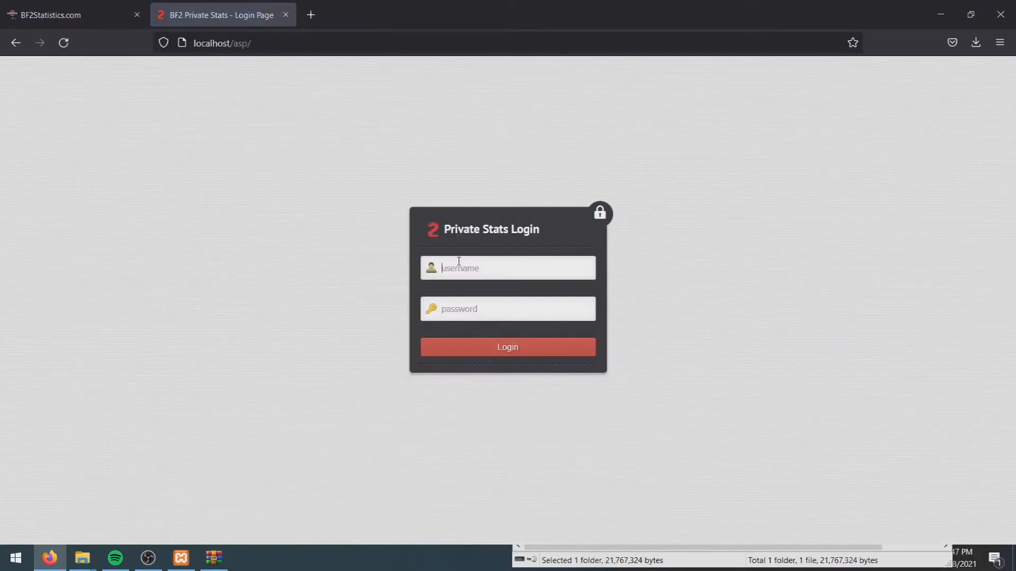
pyautogui.write('admin')
pyautogui.press('Tab')
pyautogui.write('a')
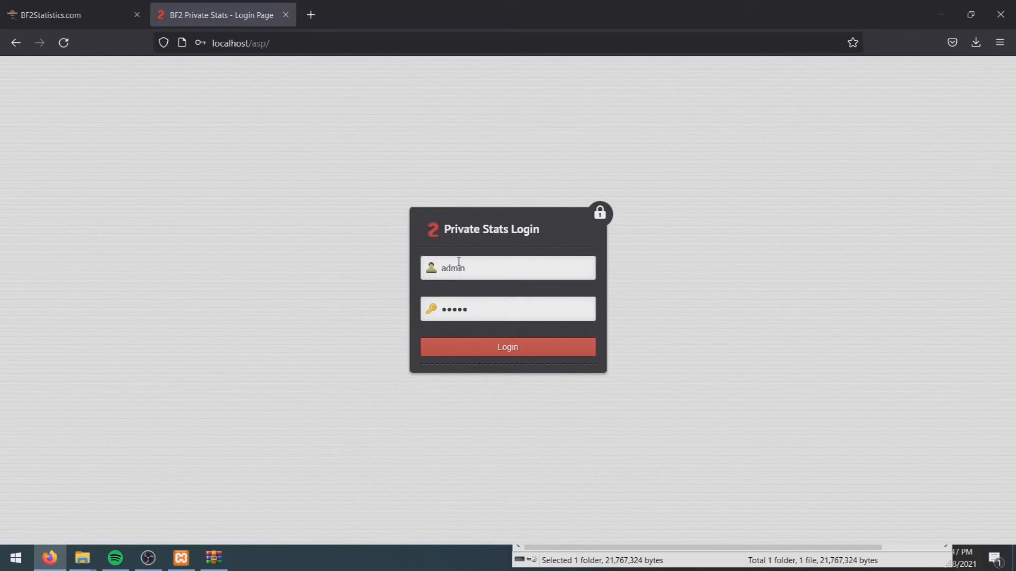
pyautogui.click(509, 350)
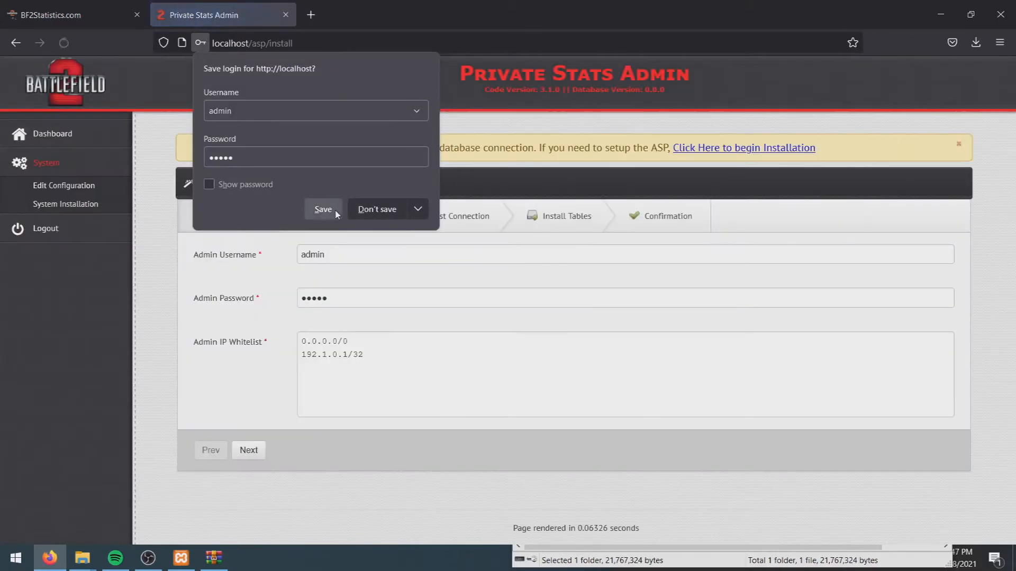
pyautogui.click(335, 210)
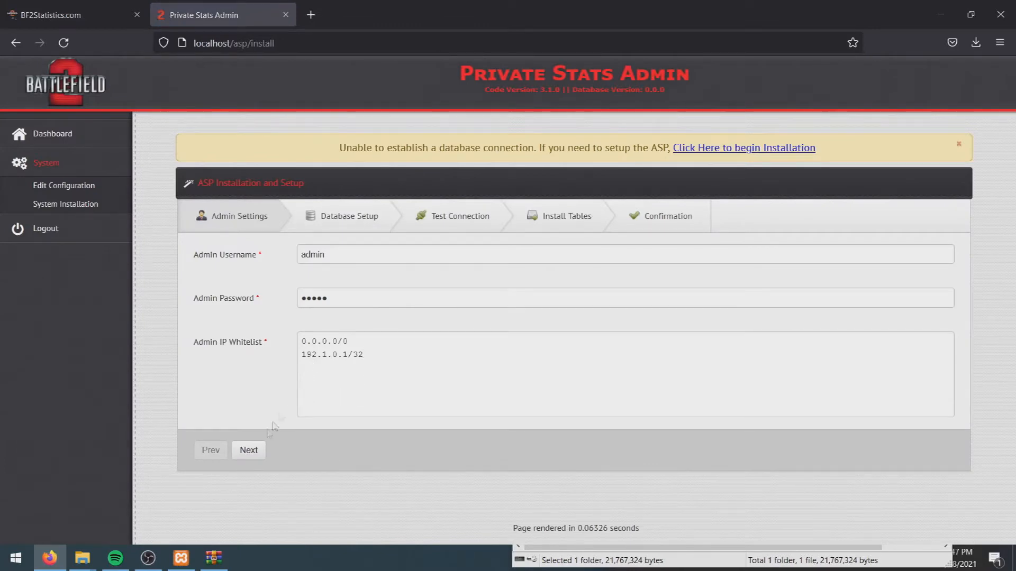
# Replace the root database user and password with the stats account's credentials and continue the install
pyautogui.click(252, 453)
pyautogui.scroll(-1, 174, 377)
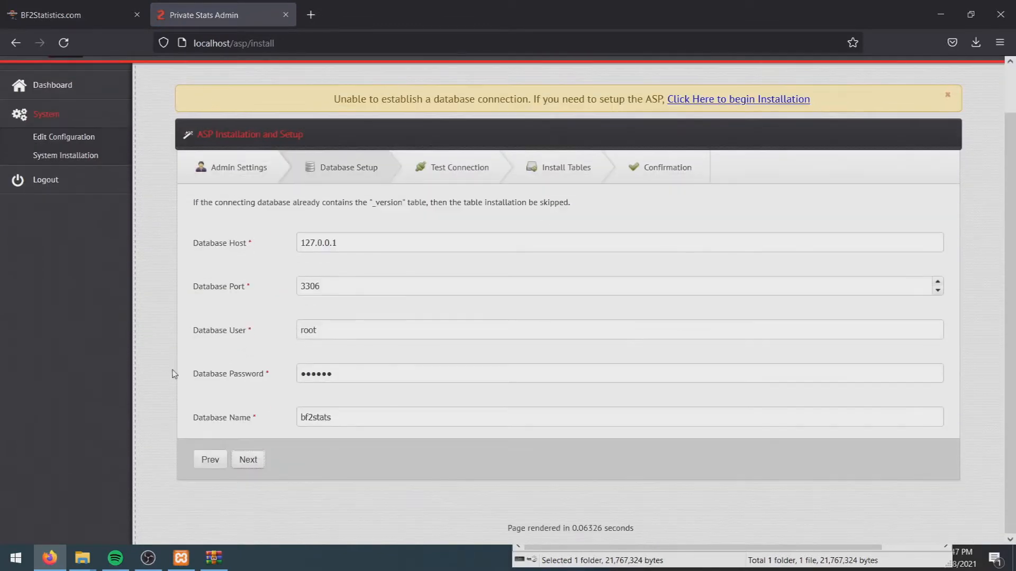
pyautogui.doubleClick(343, 283)
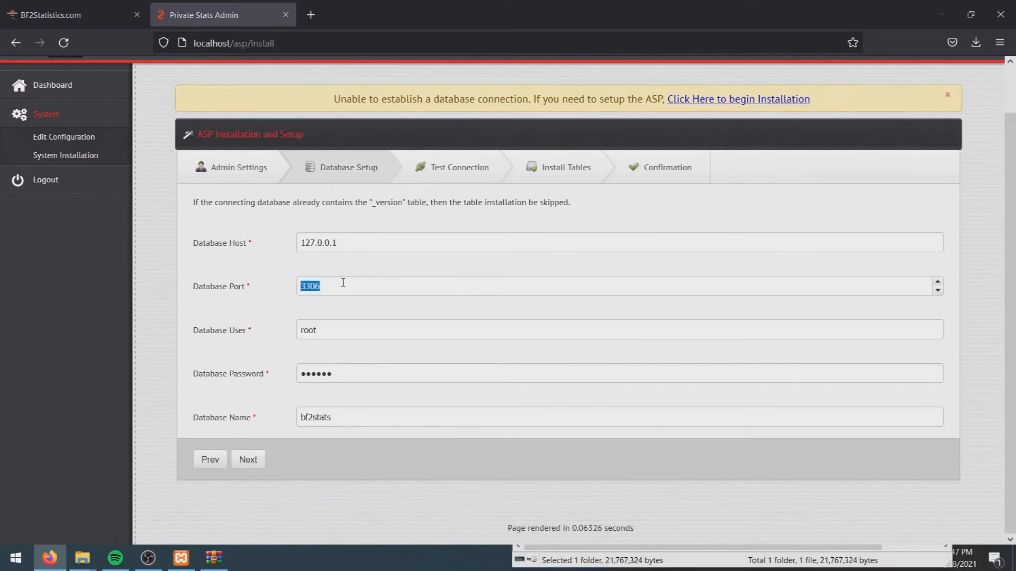
pyautogui.doubleClick(329, 328)
pyautogui.write('bf2statslogger')
pyautogui.doubleClick(335, 383)
pyautogui.write('••')
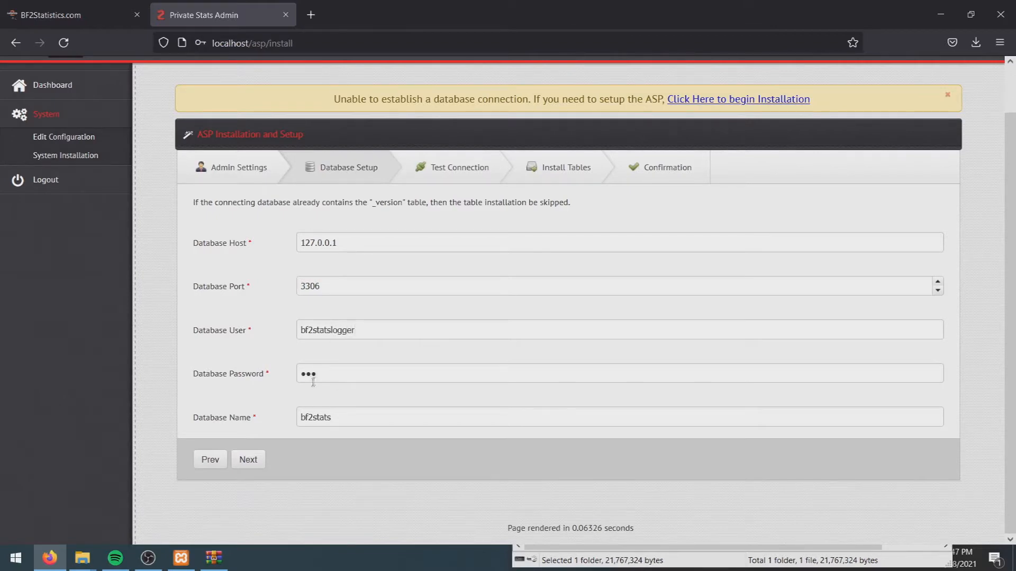
pyautogui.click(246, 462)
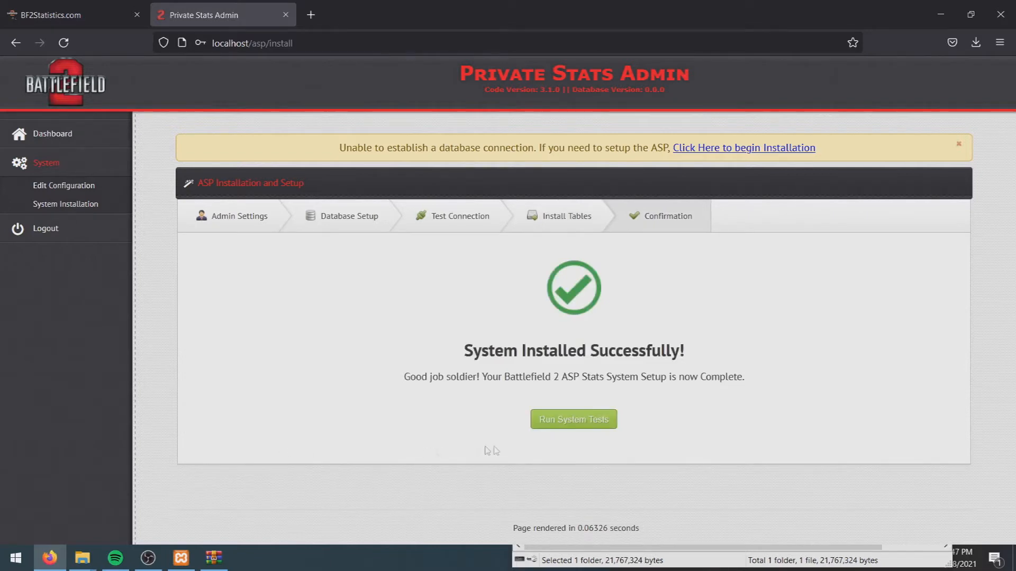
# Run the Private Stats Admin system tests, declining the saved-login update
pyautogui.click(574, 420)
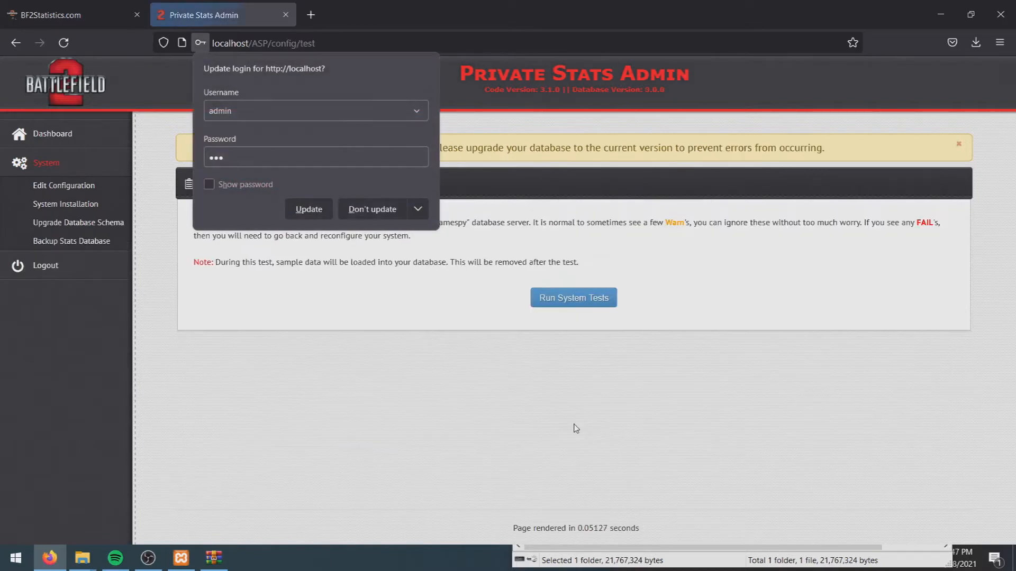
pyautogui.click(364, 212)
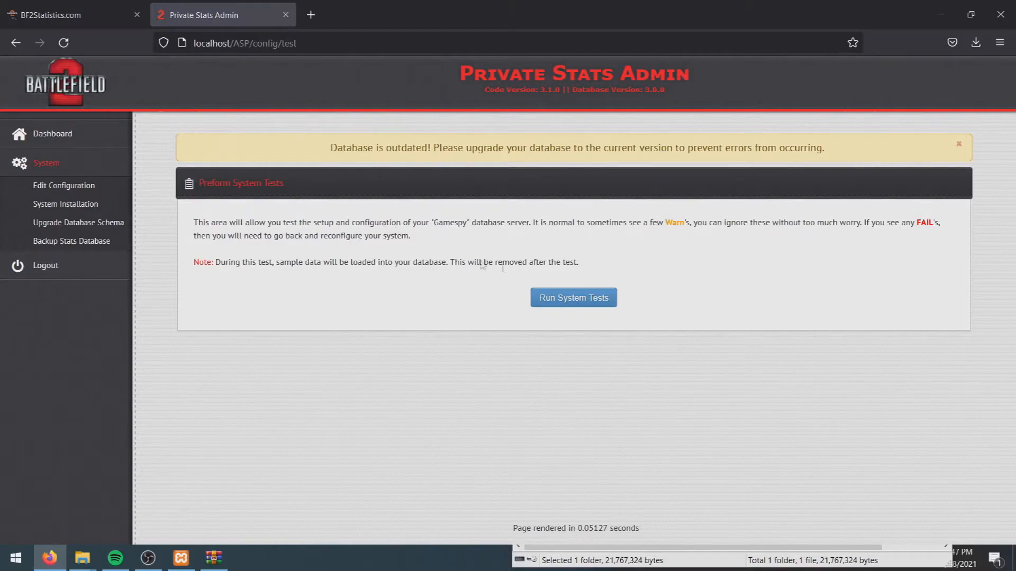
pyautogui.click(582, 301)
pyautogui.moveTo(328, 331); pyautogui.dragTo(209, 329)
pyautogui.scroll(-3, 529, 347)
pyautogui.click(592, 332)
pyautogui.scroll(2, 591, 331)
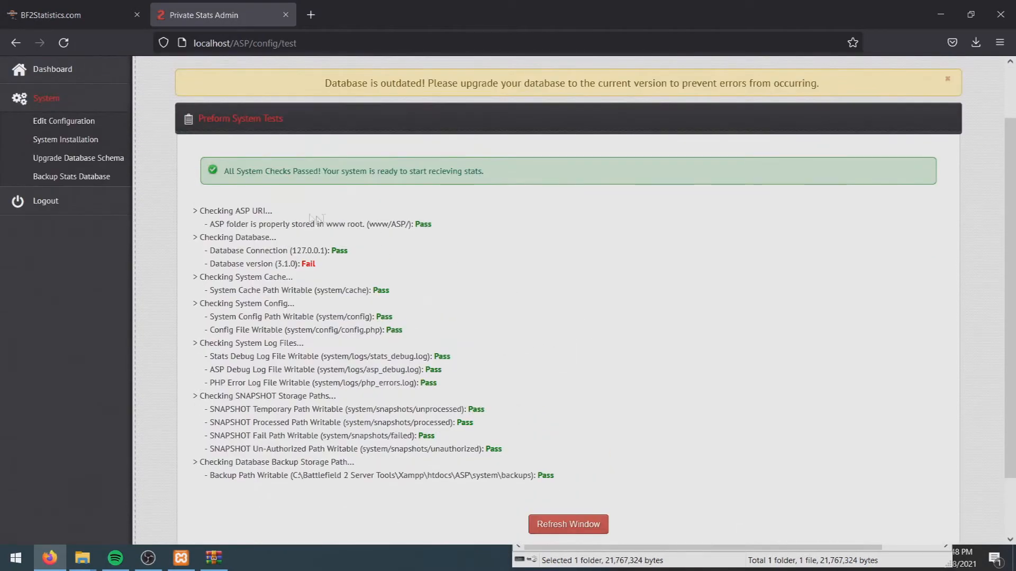
# Upgrade the database schema to version 3.1.0 and return to the dashboard
pyautogui.click(108, 163)
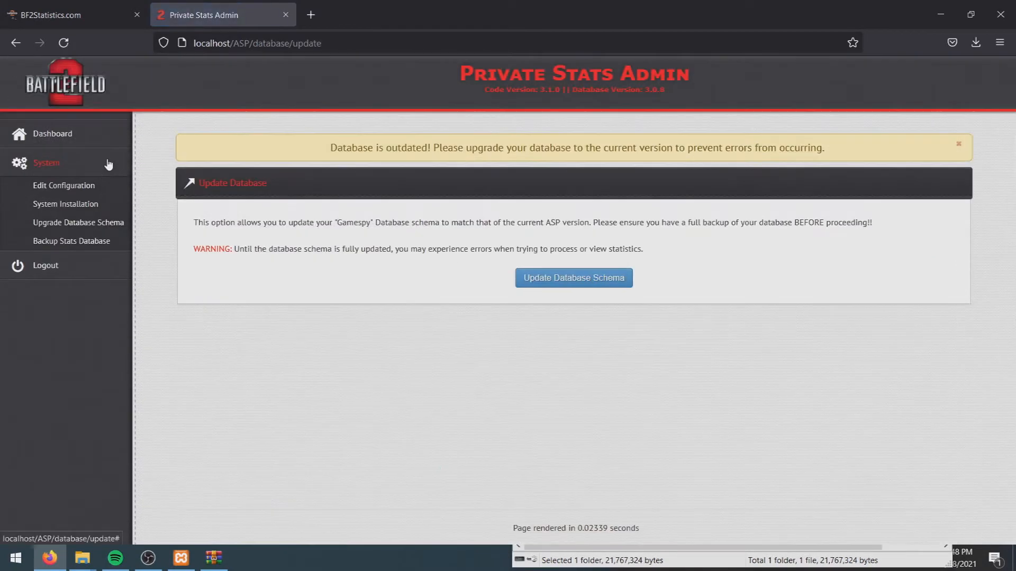
pyautogui.click(550, 289)
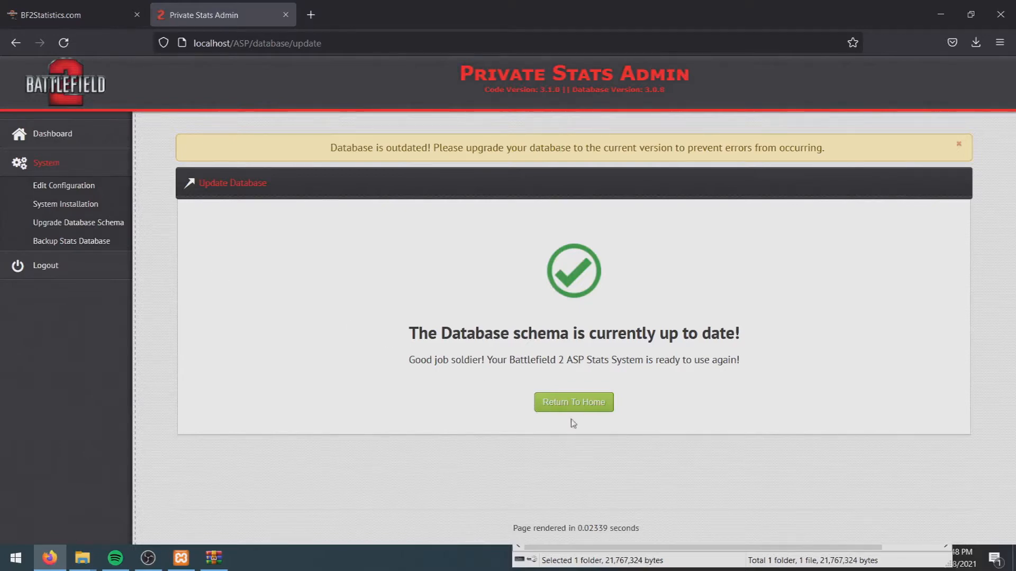
pyautogui.click(563, 406)
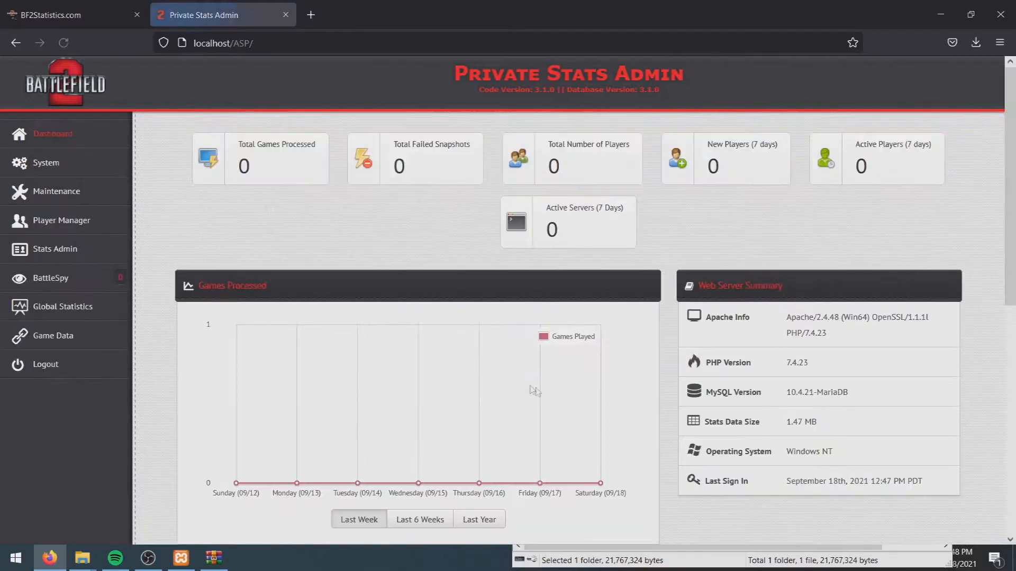
# Rerun System > System Tests to confirm all checks pass, then minimize Firefox
pyautogui.click(55, 166)
pyautogui.click(53, 224)
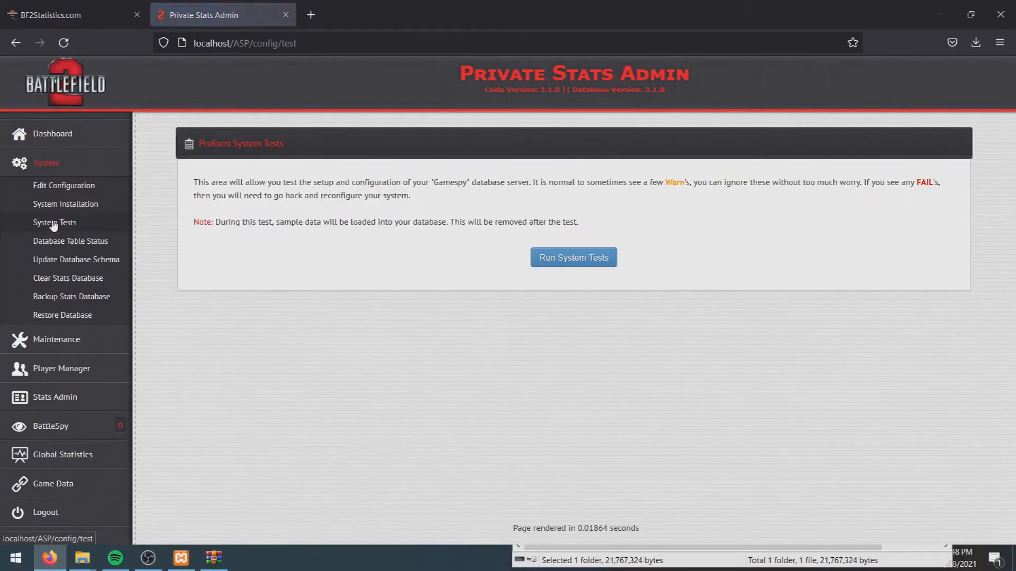
pyautogui.click(592, 261)
pyautogui.scroll(-2, 444, 277)
pyautogui.moveTo(319, 218); pyautogui.dragTo(197, 217)
pyautogui.click(509, 247)
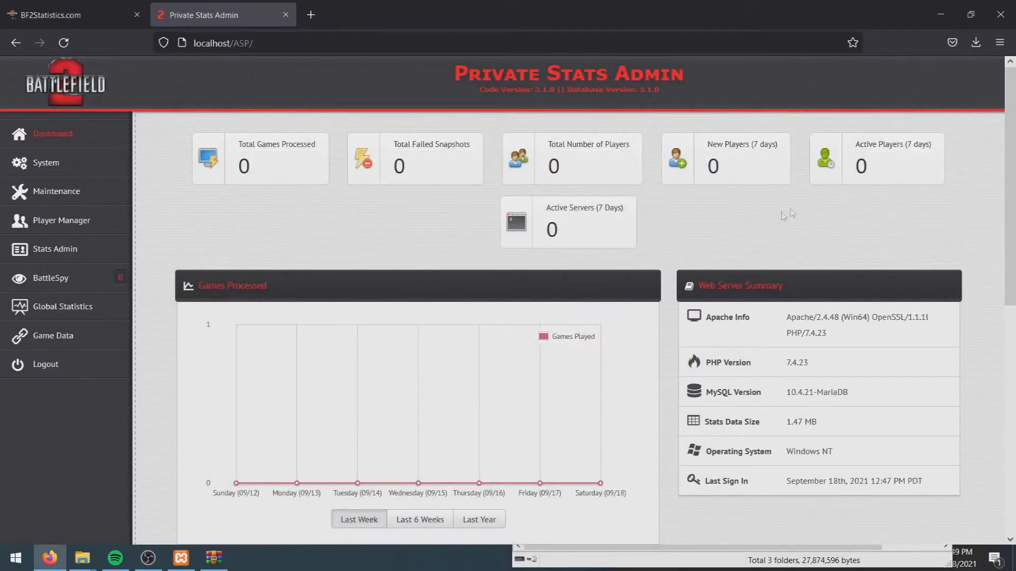
pyautogui.click(940, 14)
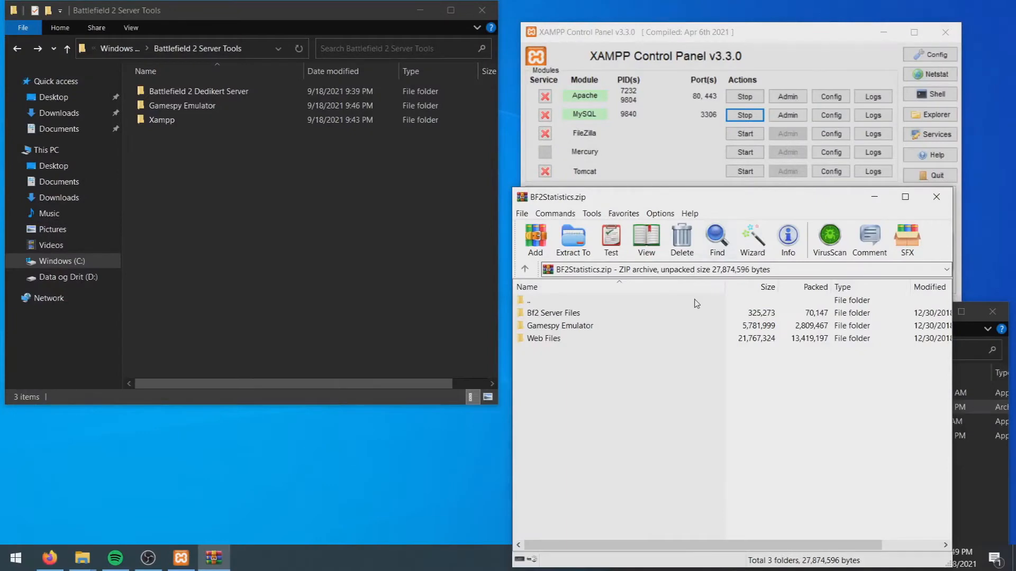
# Close the BF2Statistics.zip WinRAR window and select Gamespy Redirector.exe
pyautogui.moveTo(641, 199); pyautogui.dragTo(405, 312)
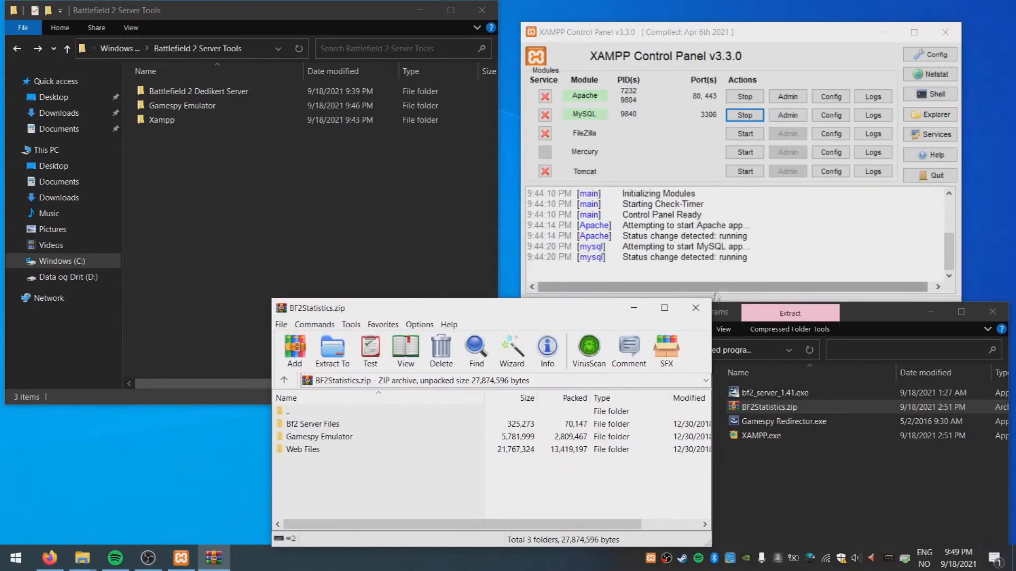
pyautogui.click(705, 315)
pyautogui.click(706, 316)
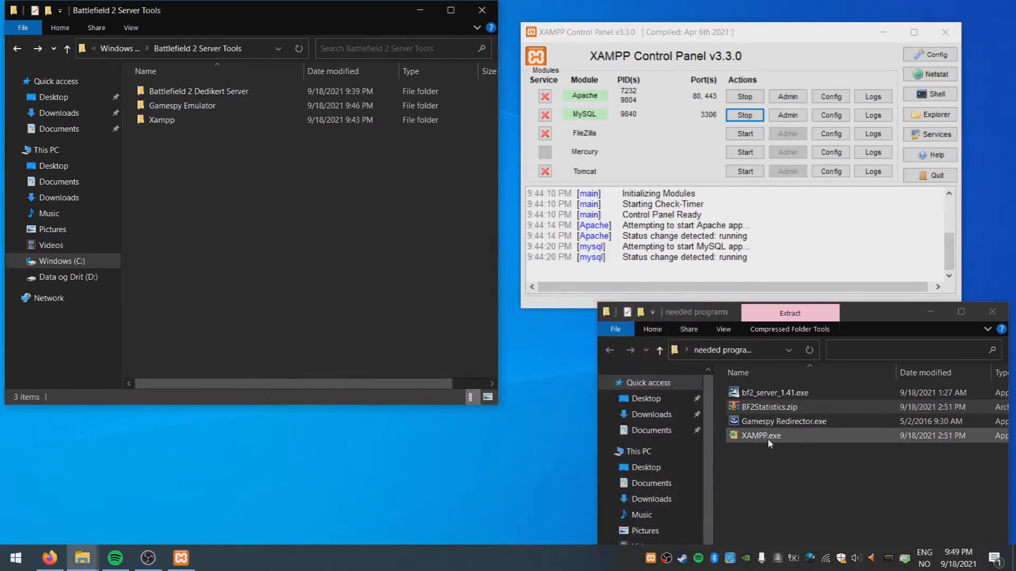
pyautogui.click(770, 422)
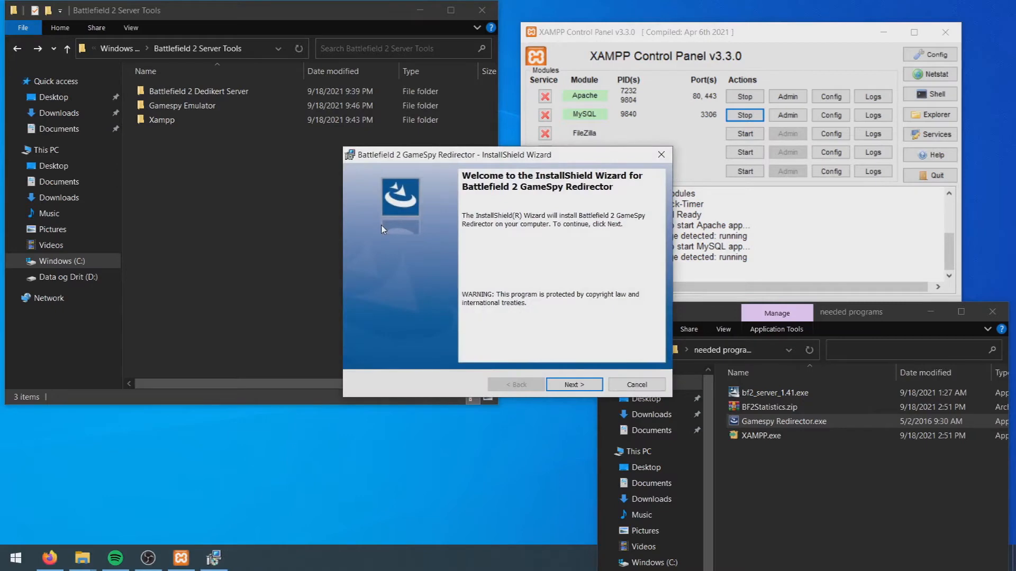
# Install GameSpy Redirector to C:\Battlefield 2 Server Tools\Gamespy Redirector and finish the wizard
pyautogui.click(585, 388)
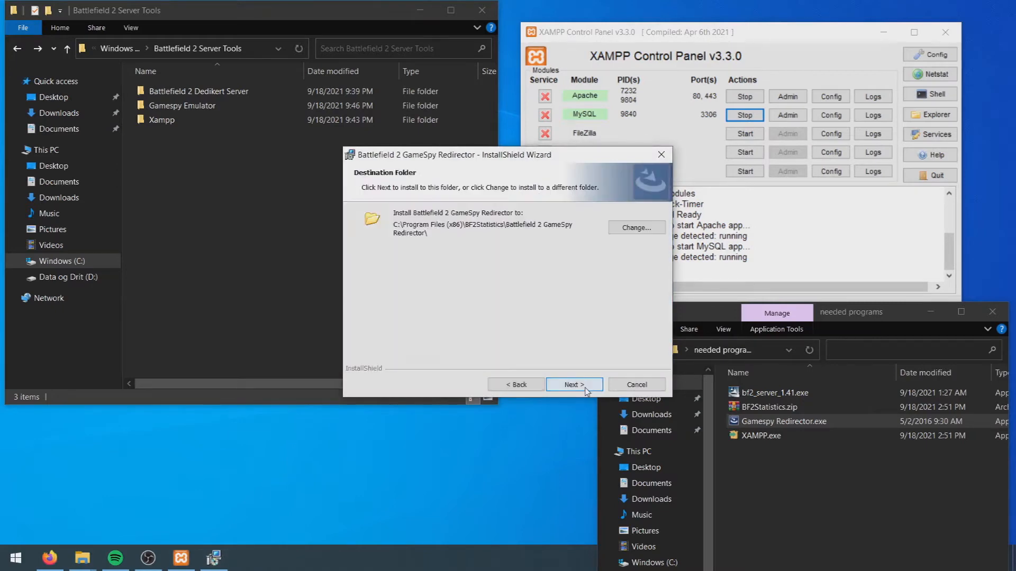
pyautogui.click(625, 231)
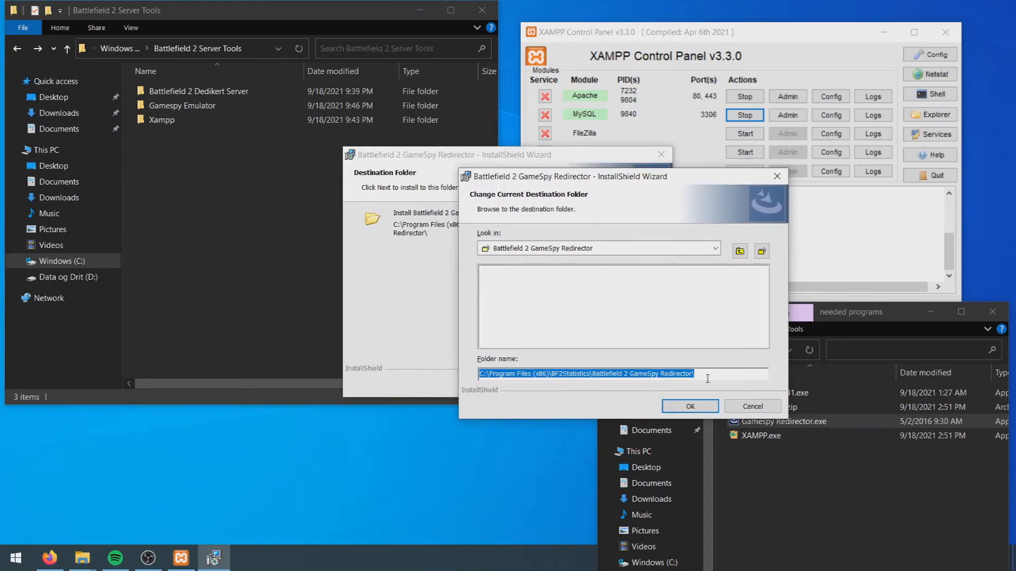
pyautogui.click(721, 250)
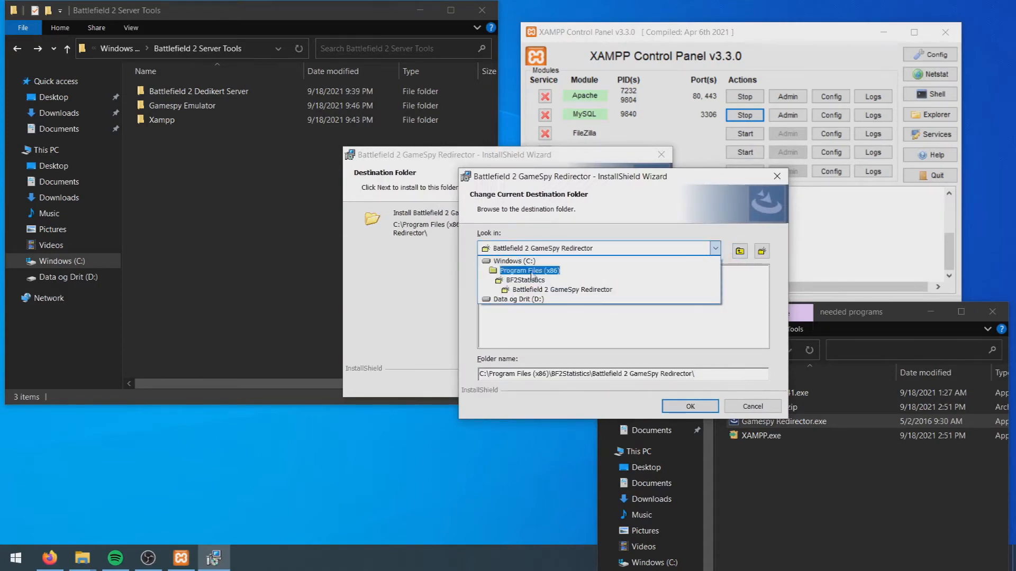
pyautogui.click(516, 261)
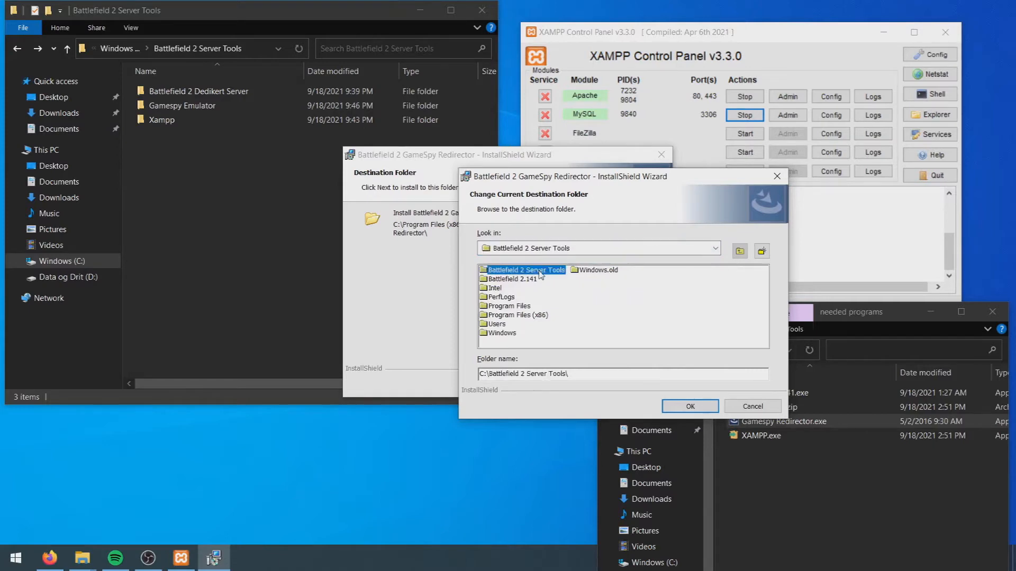
pyautogui.doubleClick(539, 271)
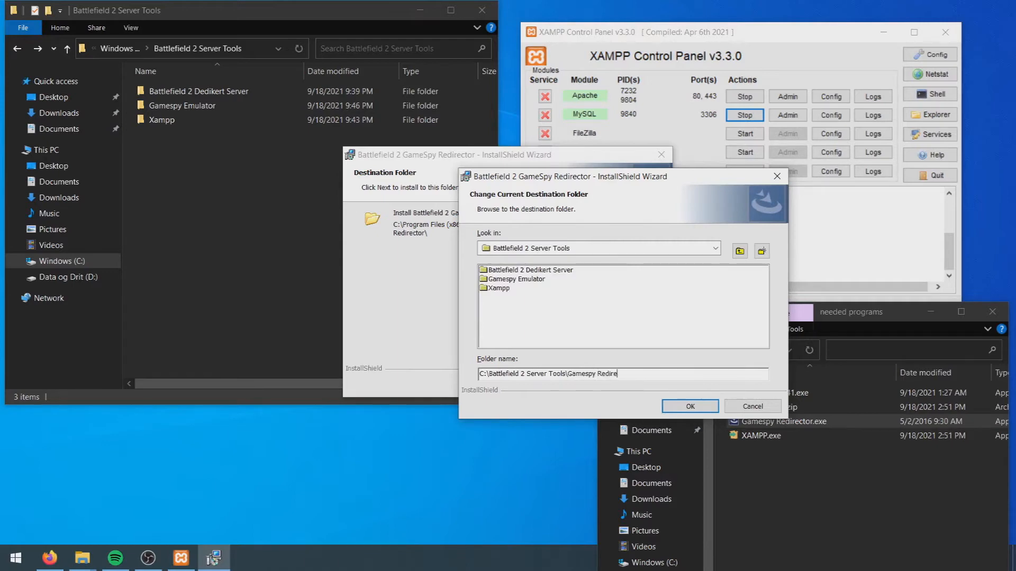
pyautogui.click(693, 405)
pyautogui.click(570, 385)
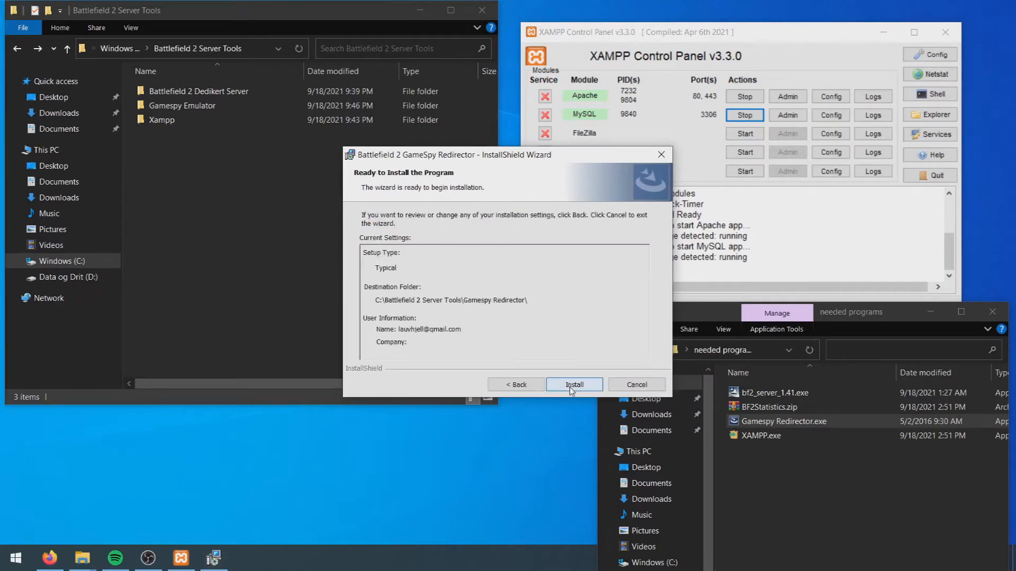
pyautogui.click(571, 386)
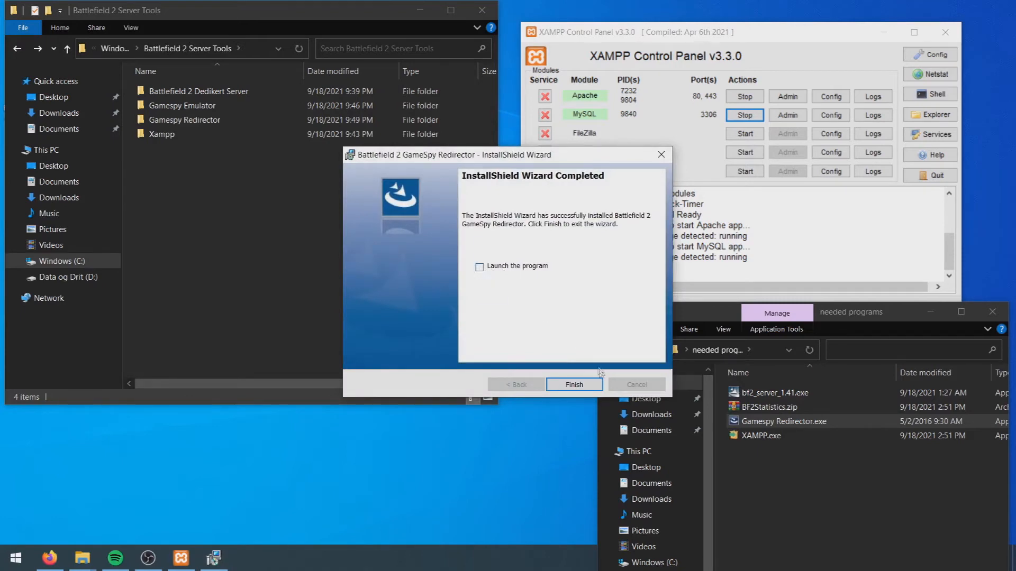
pyautogui.click(574, 384)
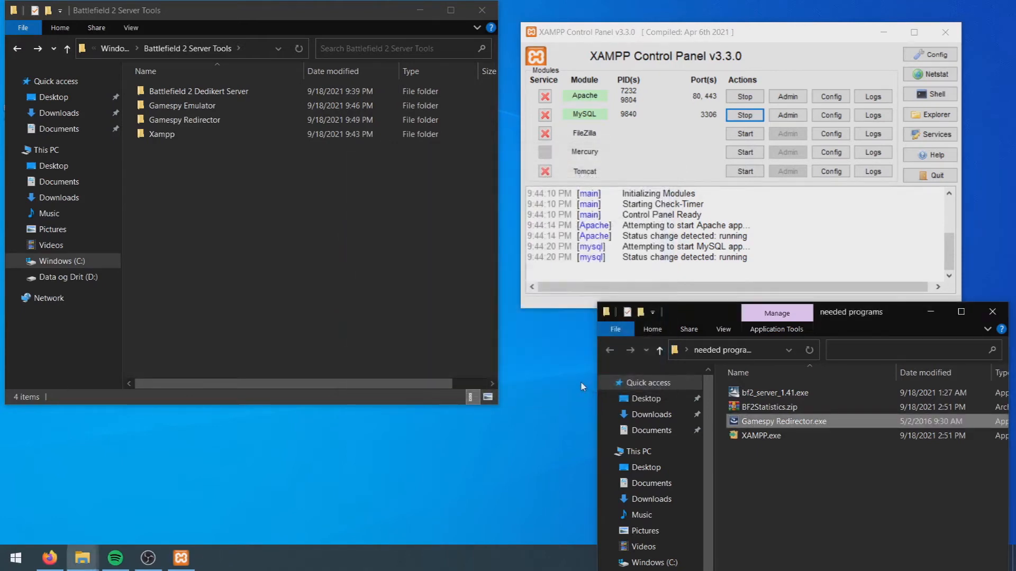
# Browse to Battlefield 2 Dedikert Server\mods\bf2\ai in File Explorer
pyautogui.hotkey('alt', 'Tab')
pyautogui.click(777, 54)
pyautogui.click(537, 423)
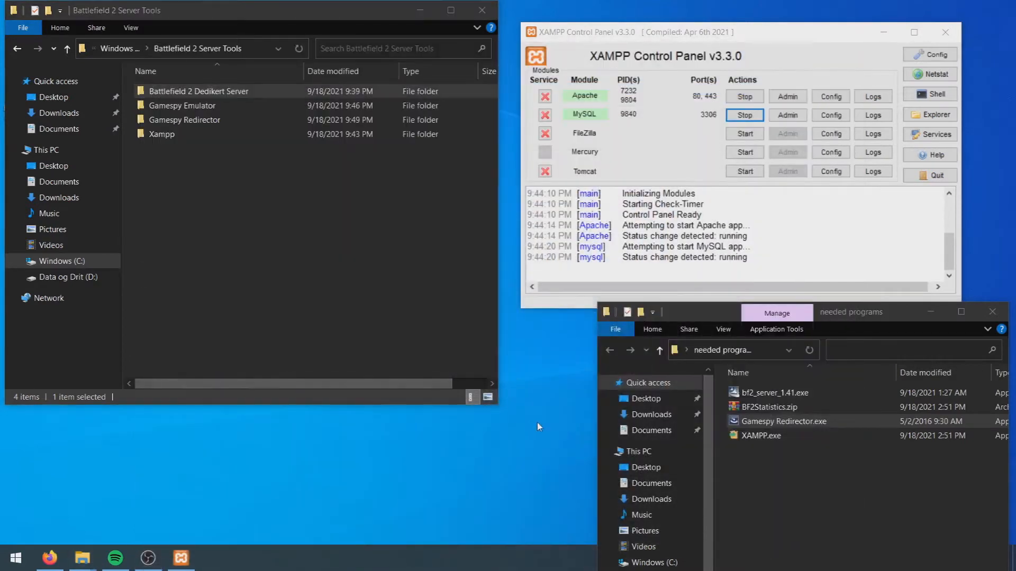
pyautogui.doubleClick(194, 91)
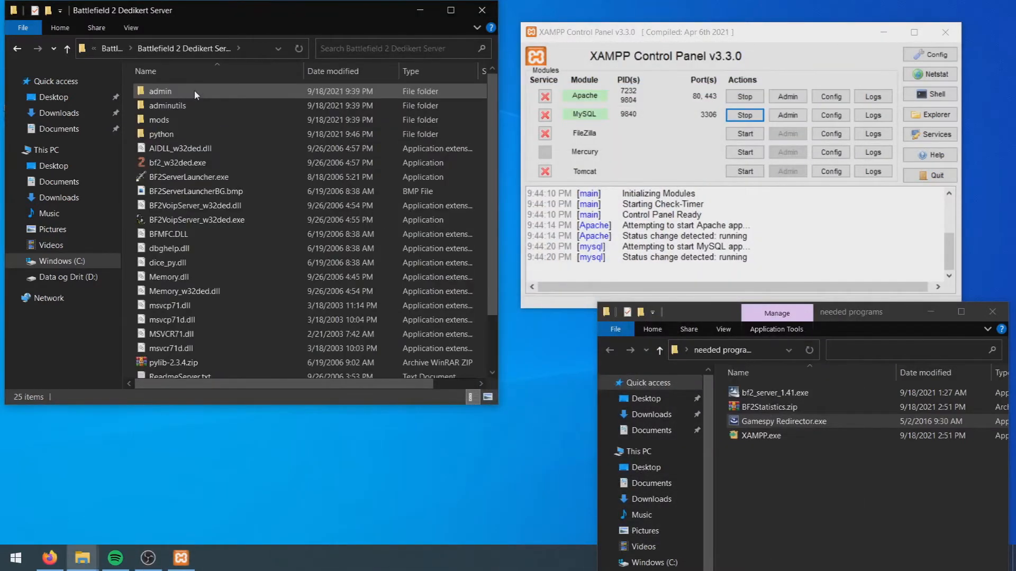
pyautogui.doubleClick(181, 119)
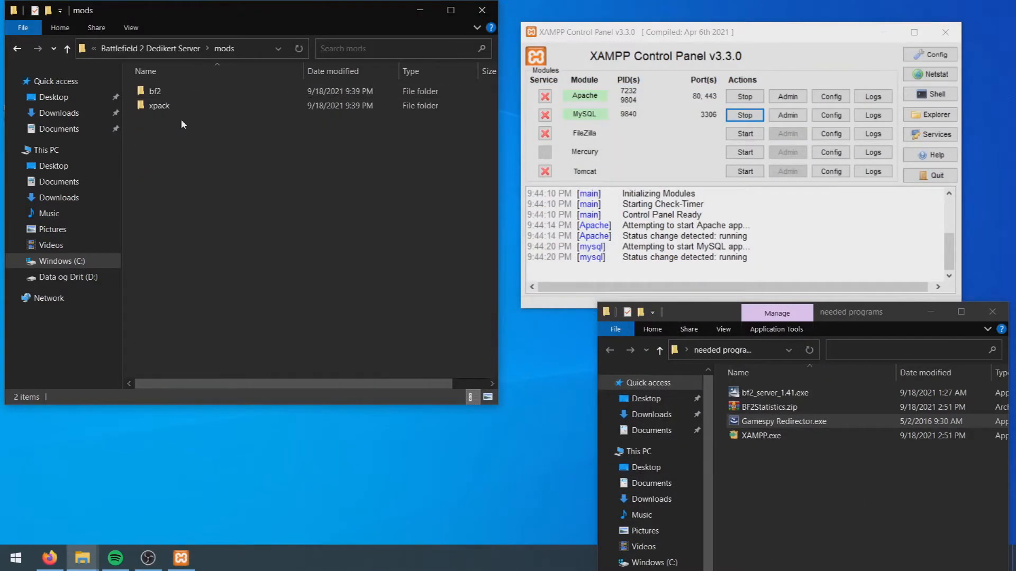
pyautogui.doubleClick(159, 91)
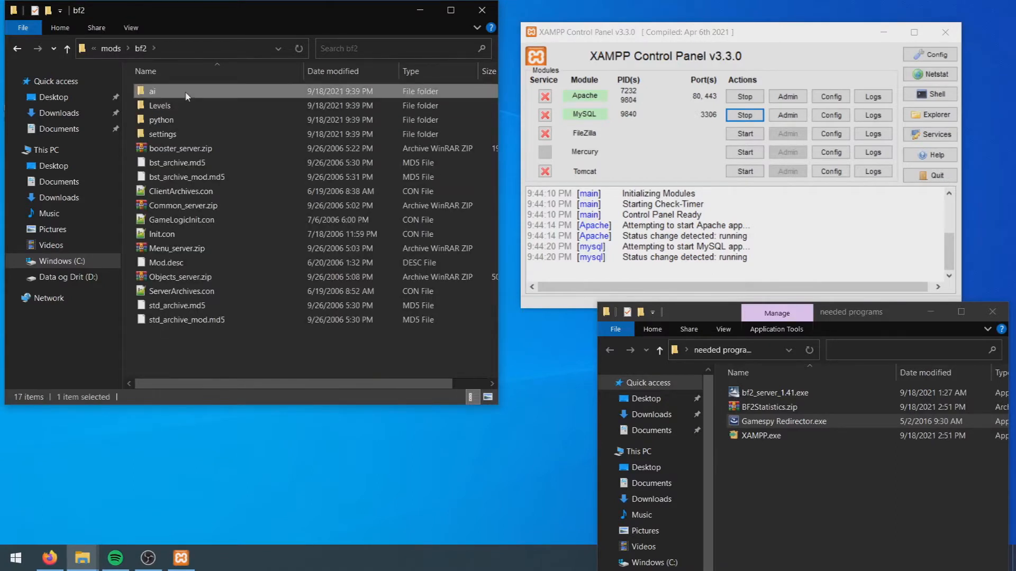
pyautogui.doubleClick(173, 94)
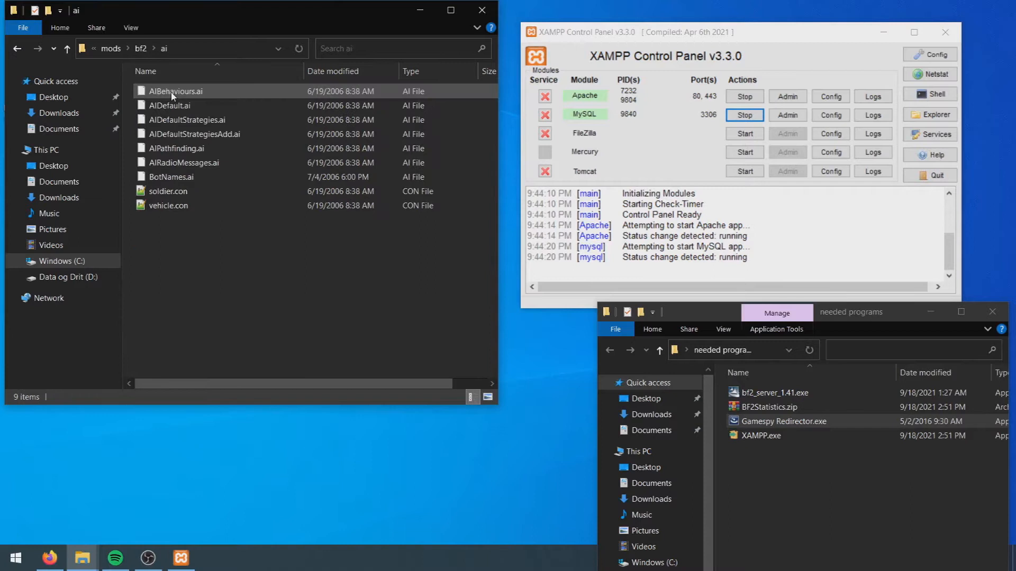
# Open BotNames.ai with Notepad++ via Open with > More apps
pyautogui.click(187, 181)
pyautogui.rightClick(188, 181)
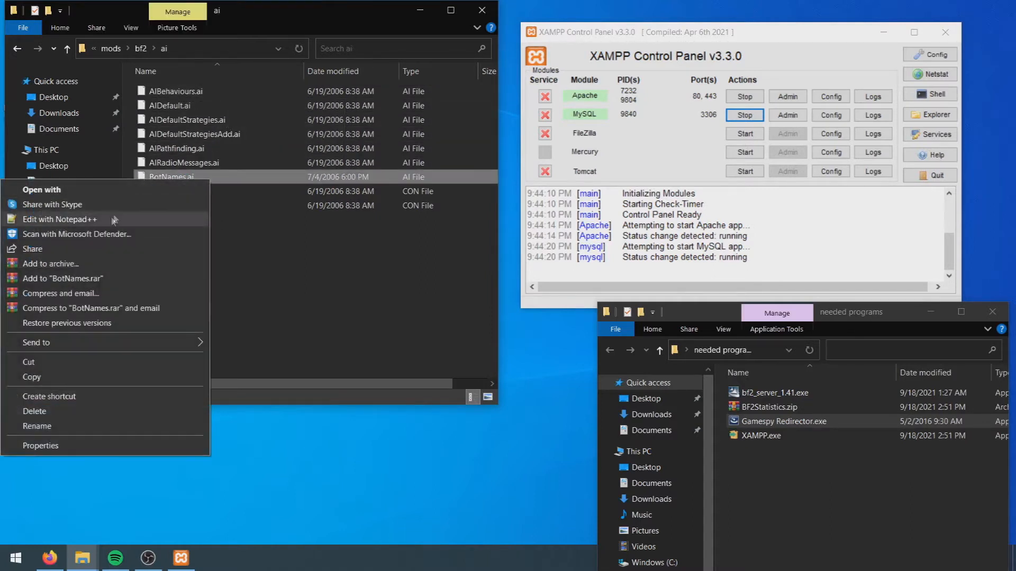
pyautogui.click(331, 252)
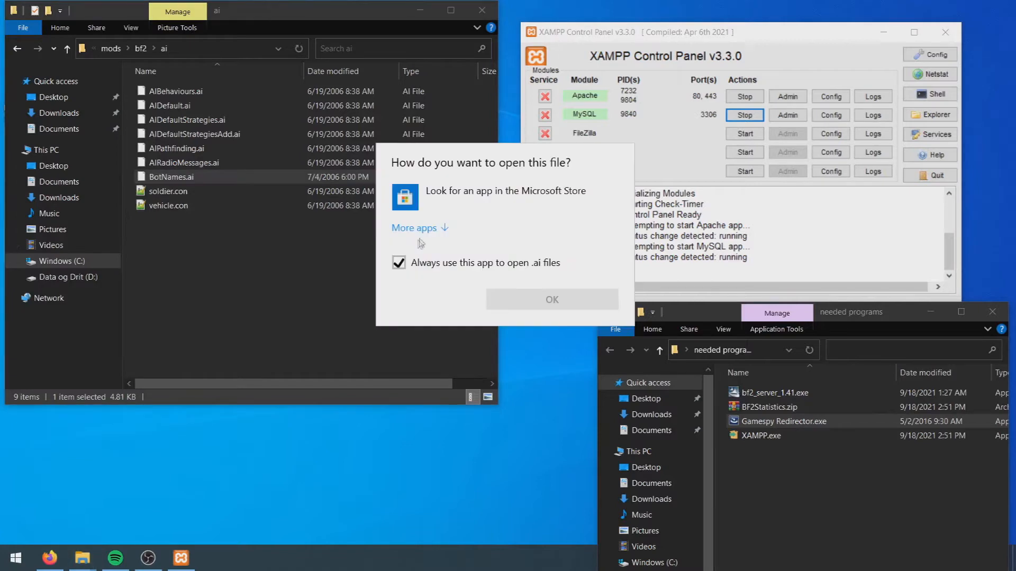
pyautogui.click(417, 227)
pyautogui.click(455, 390)
pyautogui.click(564, 470)
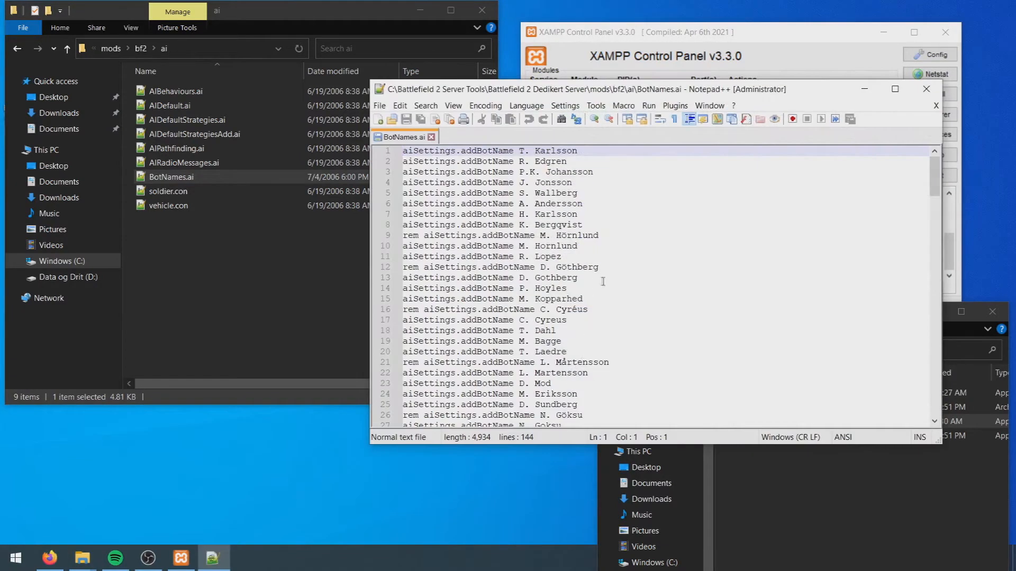
# Delete the old bot name entries in BotNames.ai, leaving a single aiSettings.addBotName prefix
pyautogui.scroll(-20, 597, 256)
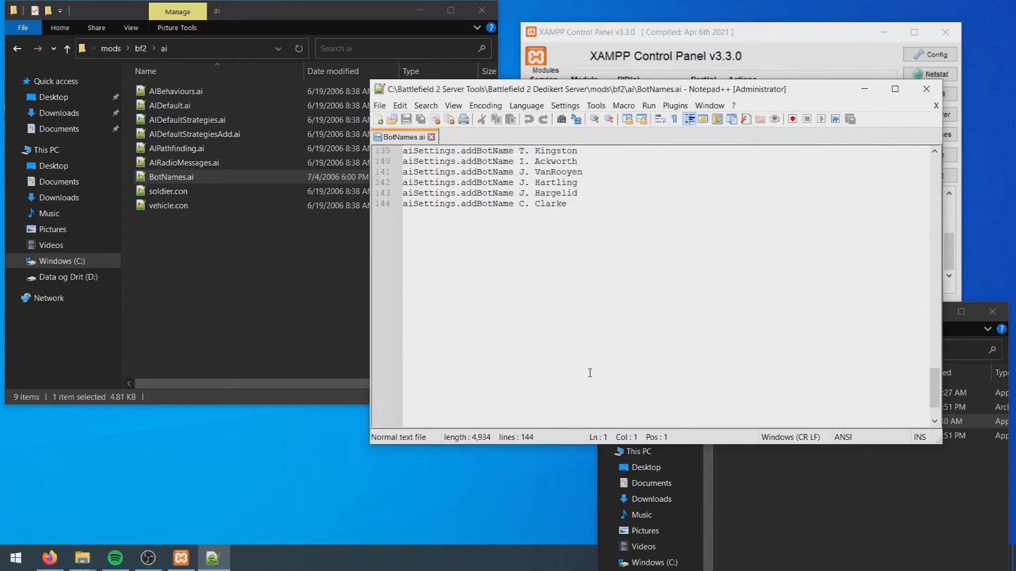
pyautogui.moveTo(584, 290); pyautogui.dragTo(520, 151)
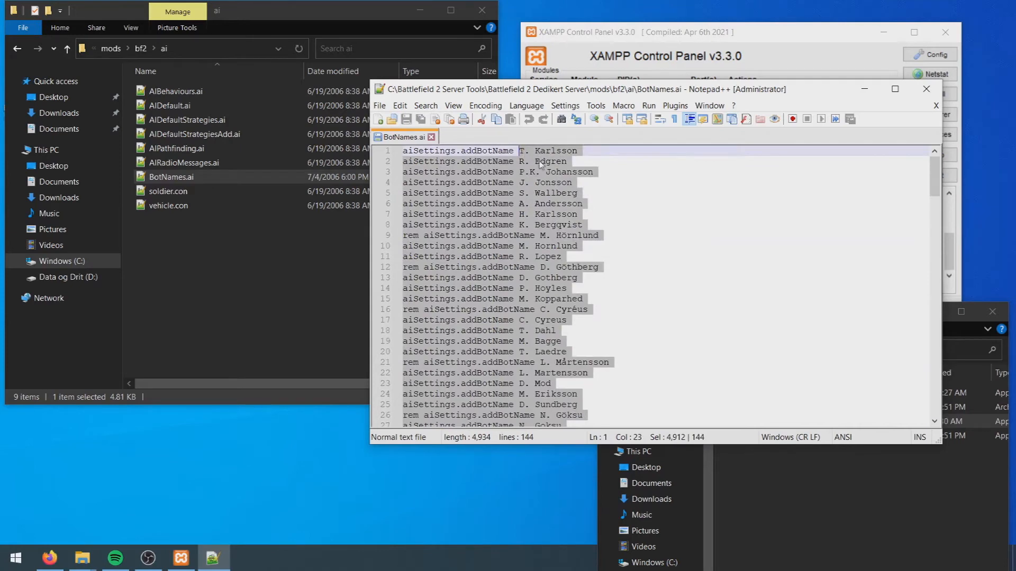
pyautogui.press('Delete')
pyautogui.moveTo(521, 153); pyautogui.dragTo(402, 152)
pyautogui.hotkey('ctrl', 'c')
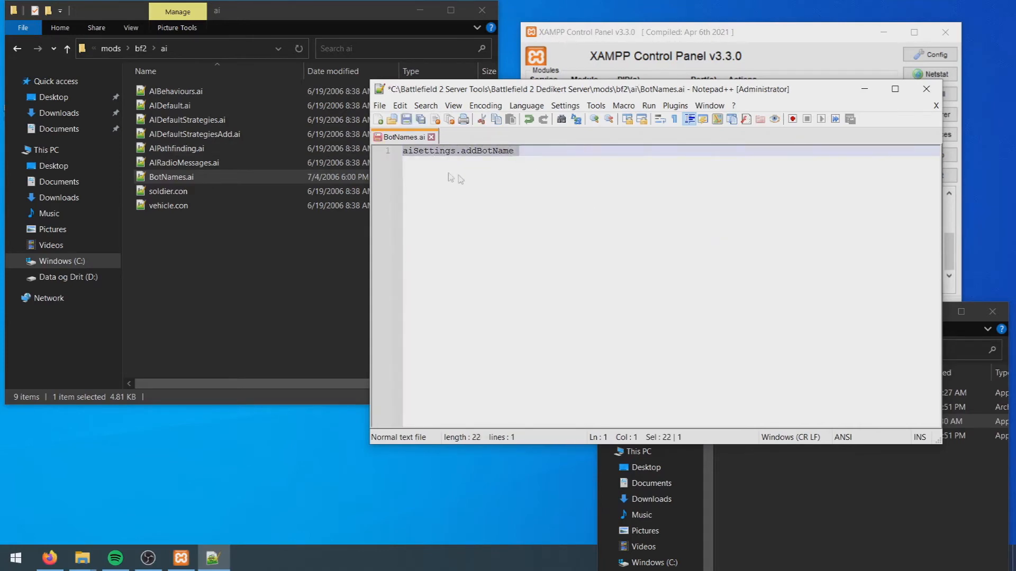
# Paste the aiSettings.addBotName prefix onto eleven new lines for the [B]-tagged bot names
pyautogui.press('End')
pyautogui.press('Return')
pyautogui.hotkey('ctrl', 'v')
pyautogui.press('Return')
pyautogui.hotkey('ctrl', 'v')
pyautogui.press('Return')
pyautogui.hotkey('ctrl', 'v')
pyautogui.press('Return')
pyautogui.hotkey('ctrl', 'v')
pyautogui.press('Return')
pyautogui.hotkey('ctrl', 'v')
pyautogui.press('Return')
pyautogui.hotkey('ctrl', 'v')
pyautogui.press('Return')
pyautogui.hotkey('ctrl', 'v')
pyautogui.press('Return')
pyautogui.hotkey('ctrl', 'v')
pyautogui.press('Return')
pyautogui.hotkey('ctrl', 'v')
pyautogui.press('Return')
pyautogui.hotkey('ctrl', 'v')
pyautogui.press('Return')
pyautogui.hotkey('ctrl', 'v')
pyautogui.press('Return')
pyautogui.hotkey('ctrl', 'v')
pyautogui.press('Return')
pyautogui.hotkey('ctrl', 'v')
pyautogui.press('Return')
pyautogui.hotkey('ctrl', 'v')
pyautogui.press('Return')
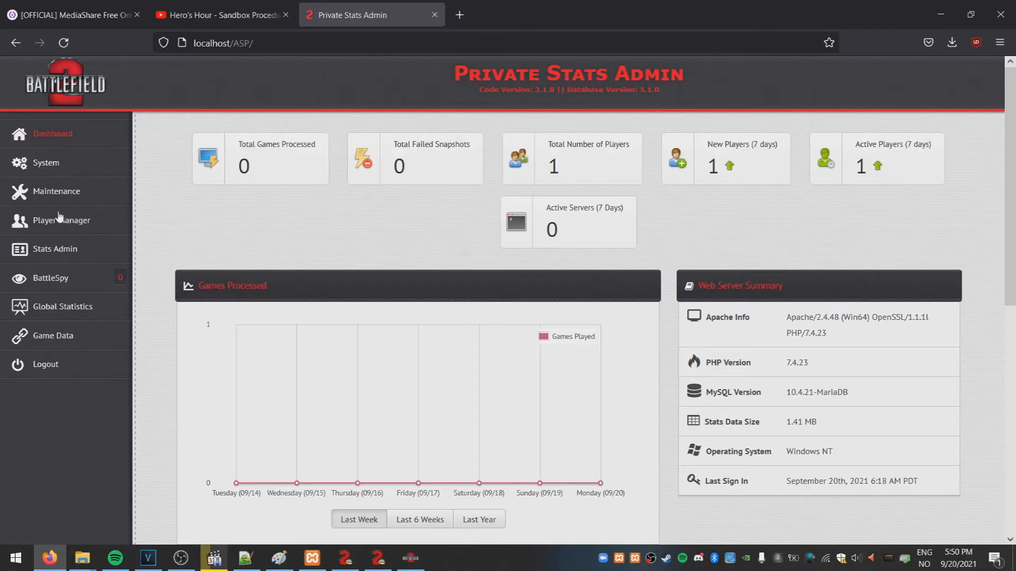
# Import bot players into the stats database from BotNames.ai in the AI folder
pyautogui.click(59, 218)
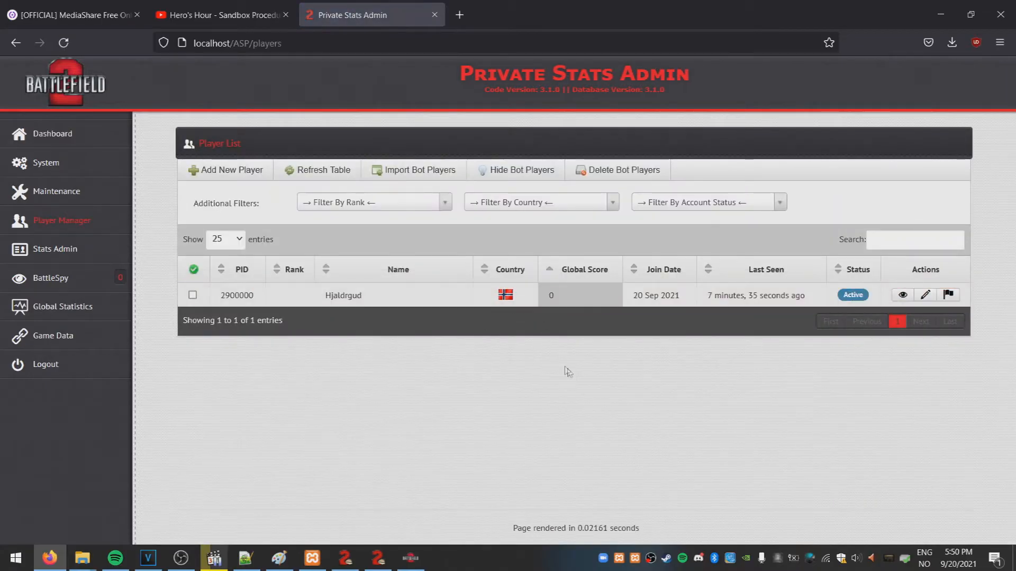
pyautogui.click(426, 171)
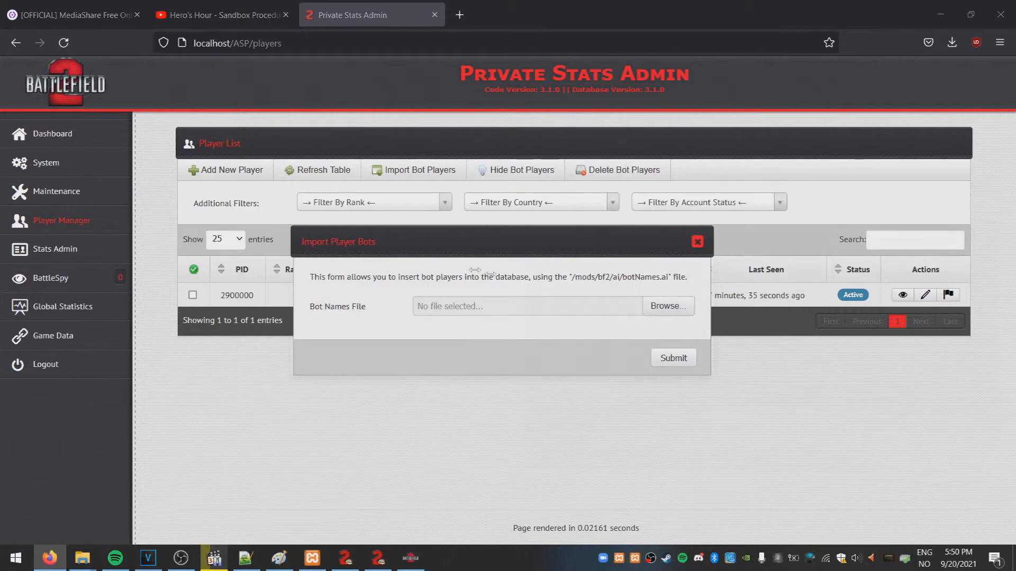
pyautogui.click(668, 305)
pyautogui.click(666, 347)
pyautogui.click(897, 462)
pyautogui.click(672, 356)
# Show 100 players per page to review the imported bot players
pyautogui.scroll(-6, 624, 390)
pyautogui.scroll(7, 460, 441)
pyautogui.click(239, 239)
pyautogui.click(220, 309)
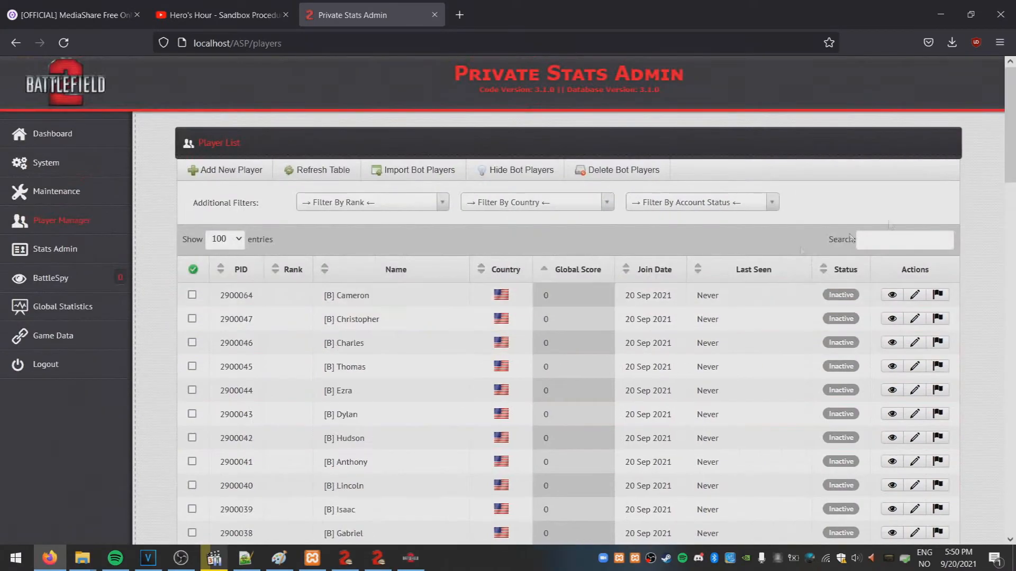
pyautogui.scroll(-15, 748, 262)
pyautogui.moveTo(1014, 416); pyautogui.dragTo(945, 131)
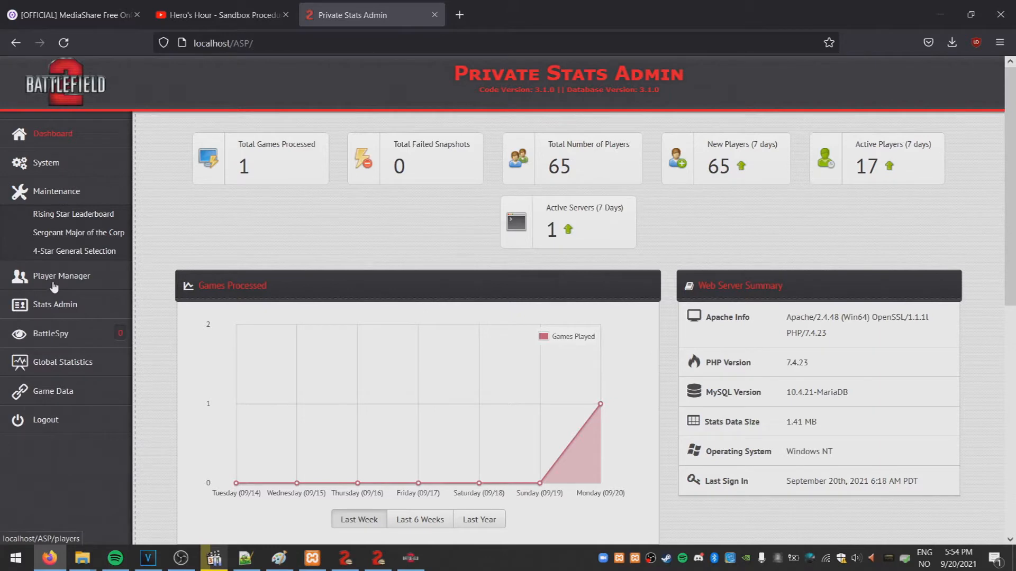
# On the Manage Ranked Providers page, select the Local Stats Provider
pyautogui.click(53, 306)
pyautogui.click(72, 274)
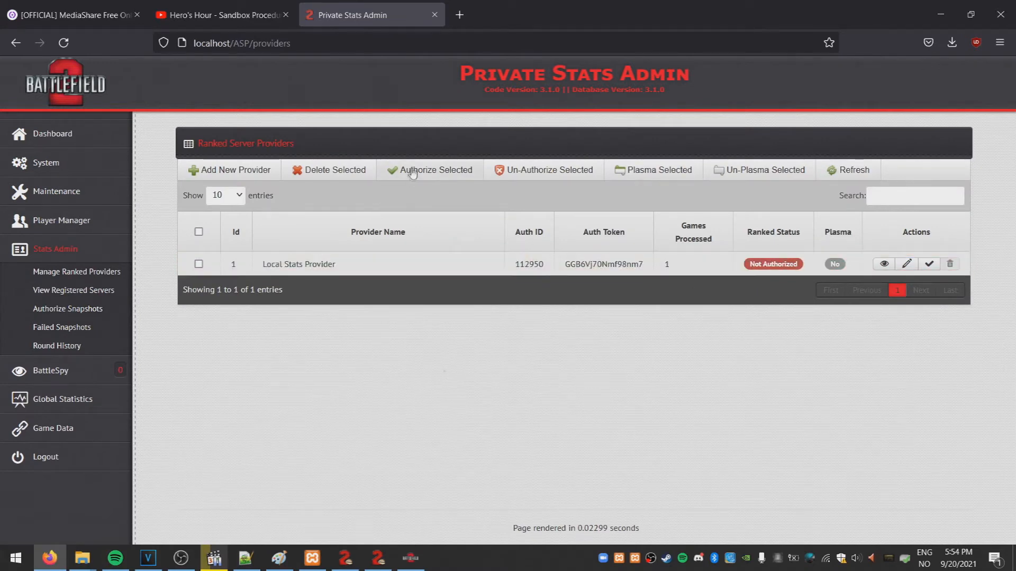
pyautogui.click(243, 258)
# Authorize the Local Stats Provider and open mods\bf2\settings\ServerSettings.con in Notepad++
pyautogui.click(431, 170)
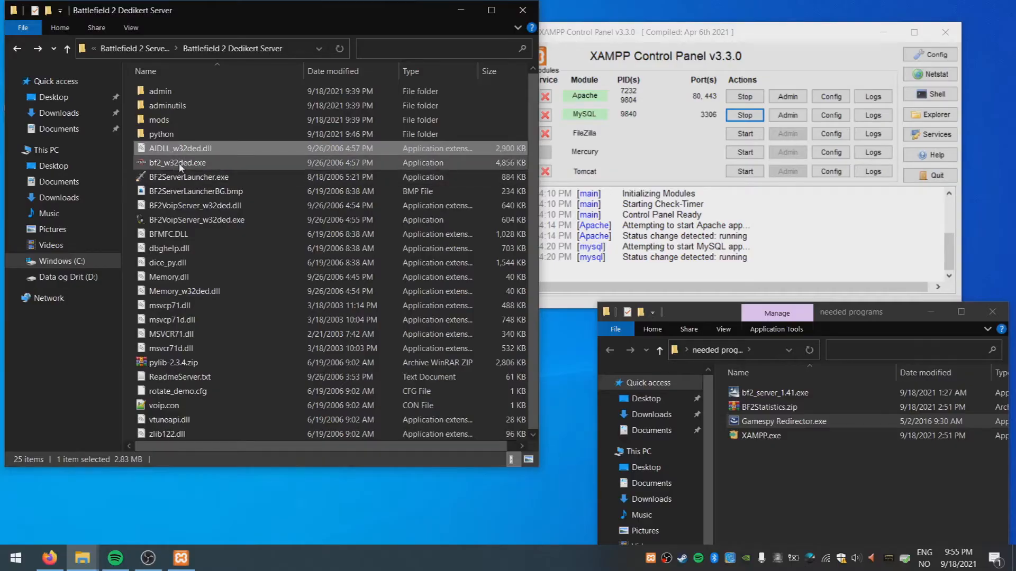
pyautogui.doubleClick(160, 119)
pyautogui.doubleClick(171, 92)
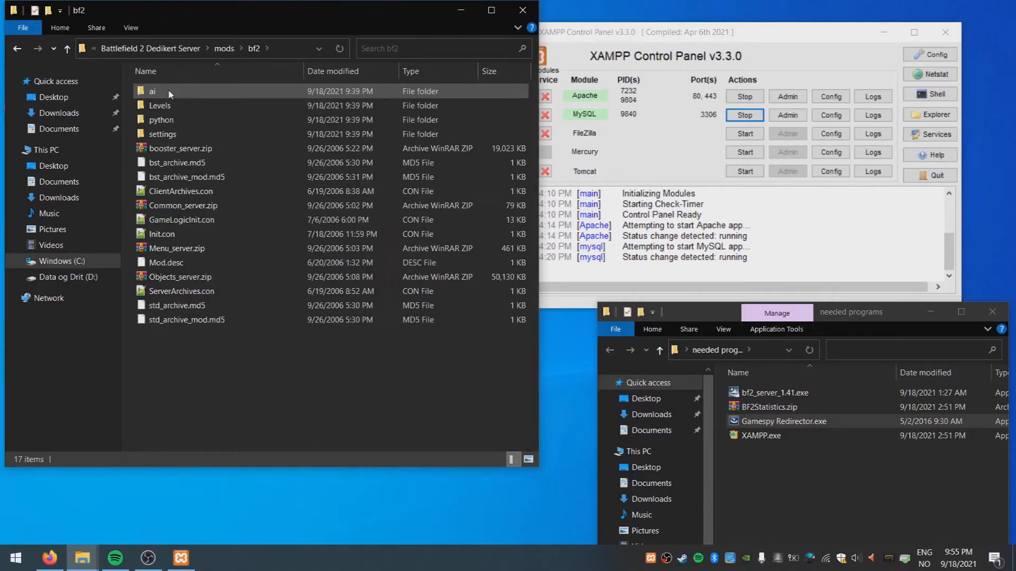
pyautogui.doubleClick(179, 135)
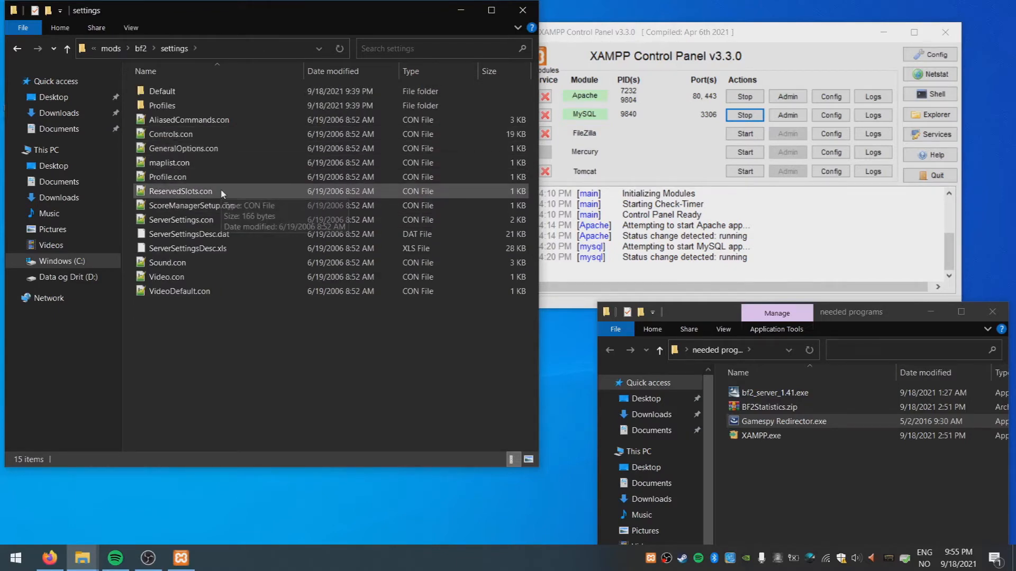
pyautogui.doubleClick(220, 216)
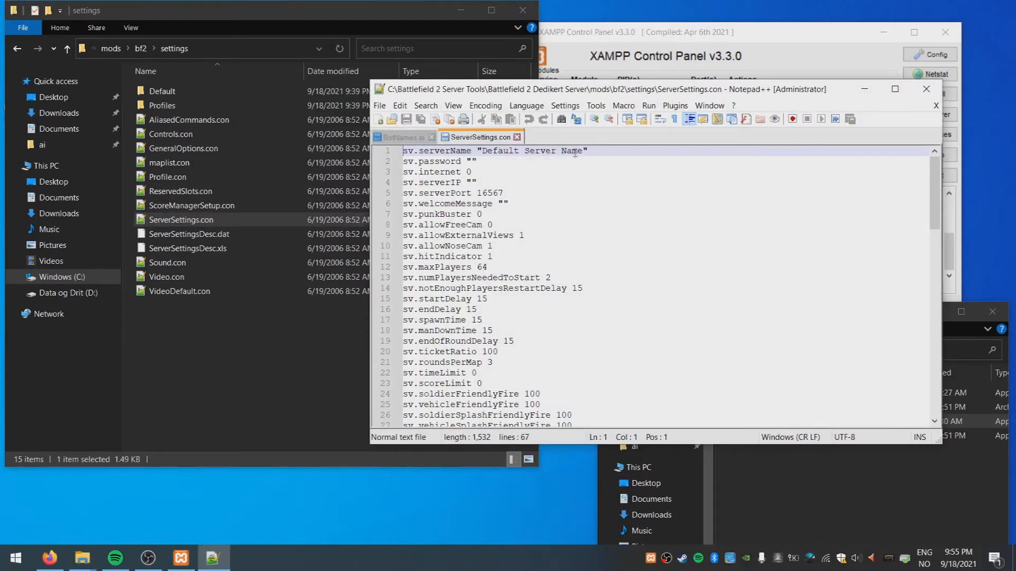
# Set server name 'This is the one!', maxPlayers 16, 1 player to start, welcome 'I hope you enjoy'
pyautogui.moveTo(583, 151); pyautogui.dragTo(482, 152)
pyautogui.write('This is the ')
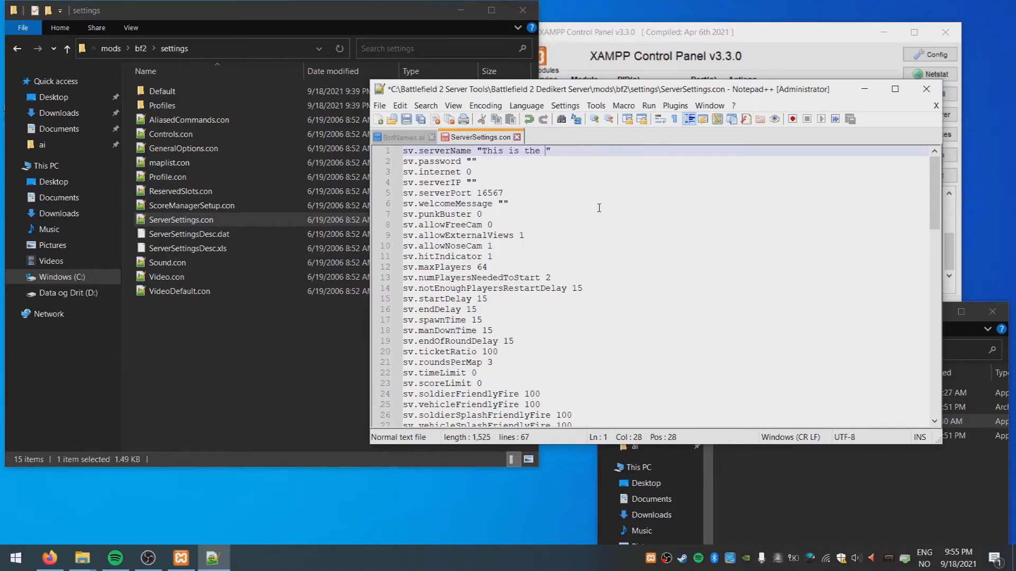
pyautogui.write('on!')
pyautogui.moveTo(488, 266); pyautogui.dragTo(483, 267)
pyautogui.write('16')
pyautogui.moveTo(551, 277); pyautogui.dragTo(547, 279)
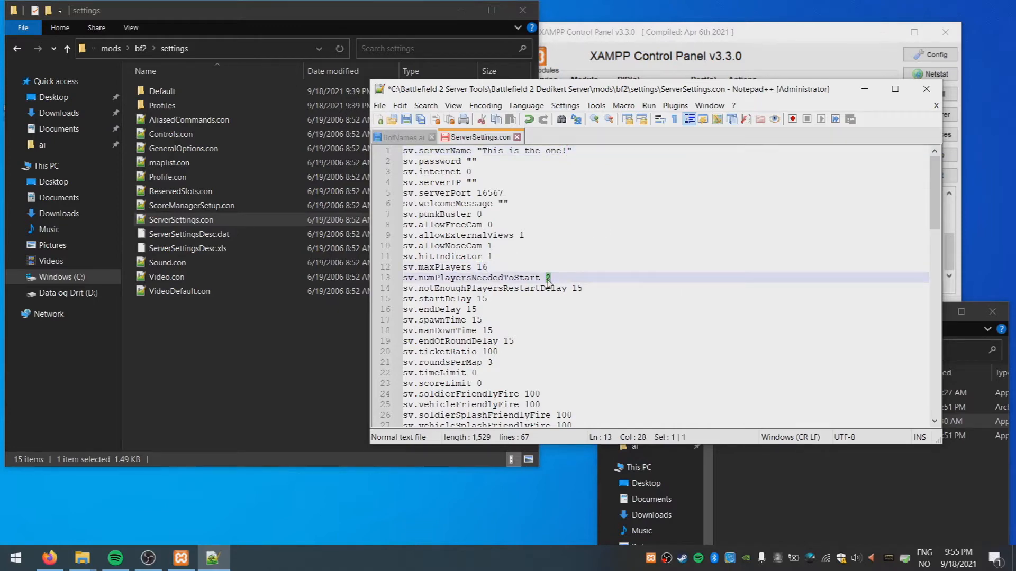
pyautogui.write('1')
pyautogui.click(504, 204)
pyautogui.write('I hope yo')
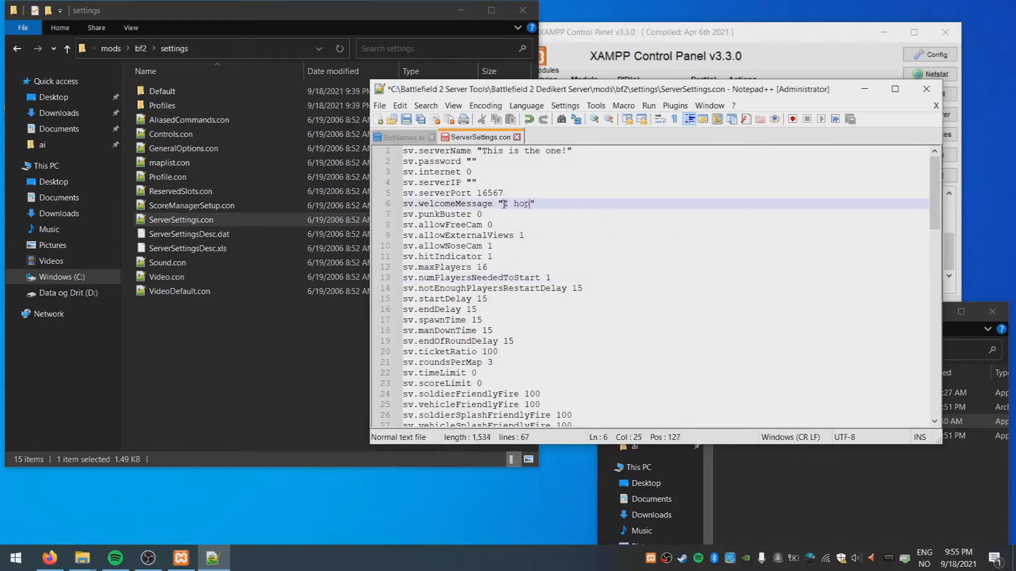
pyautogui.write('u enjoy')
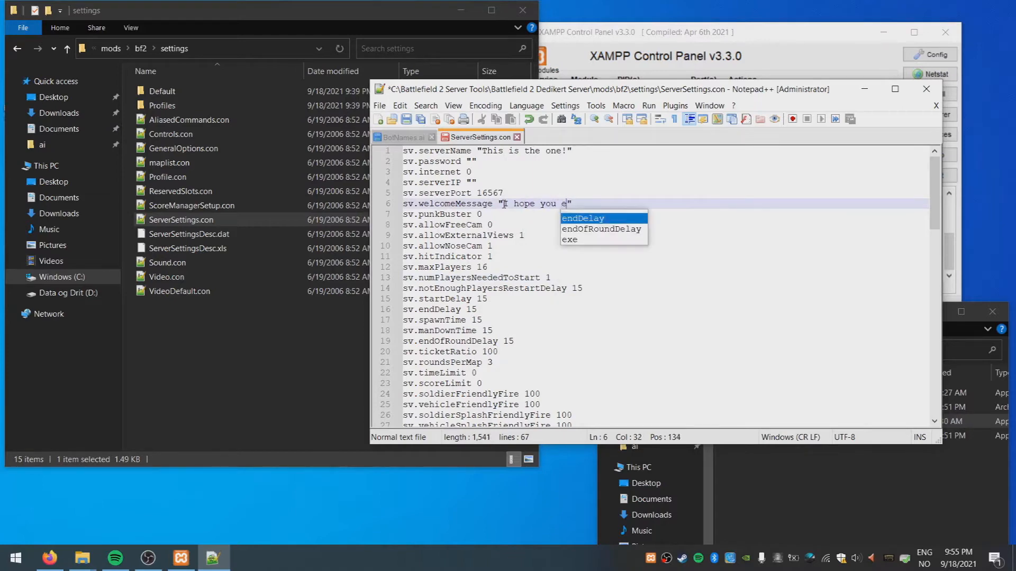
# Raise sv.coopBotDifficulty from 50 to 70 and save ServerSettings.con
pyautogui.moveTo(934, 209); pyautogui.dragTo(935, 245)
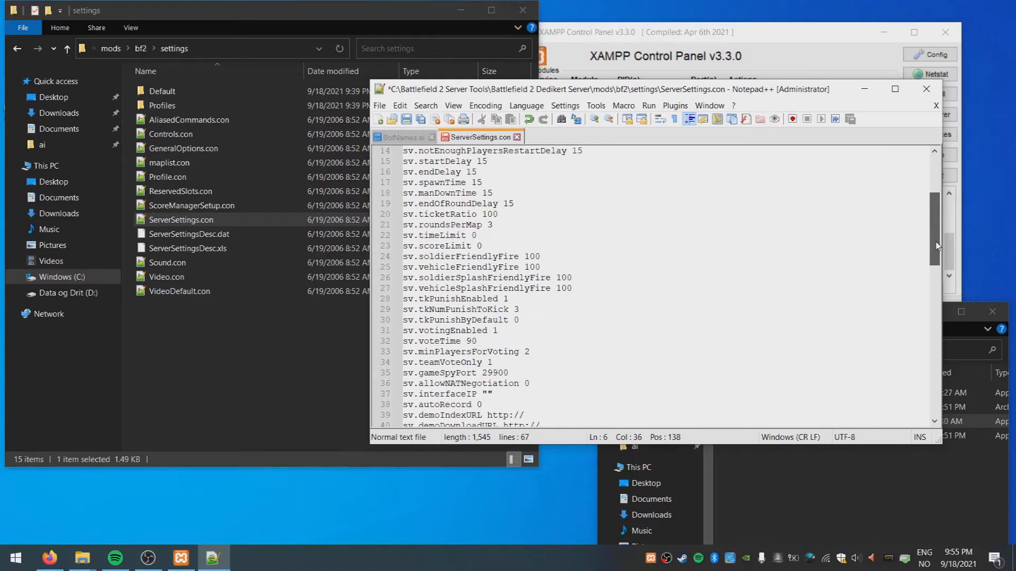
pyautogui.moveTo(937, 246); pyautogui.dragTo(935, 308)
pyautogui.click(493, 267)
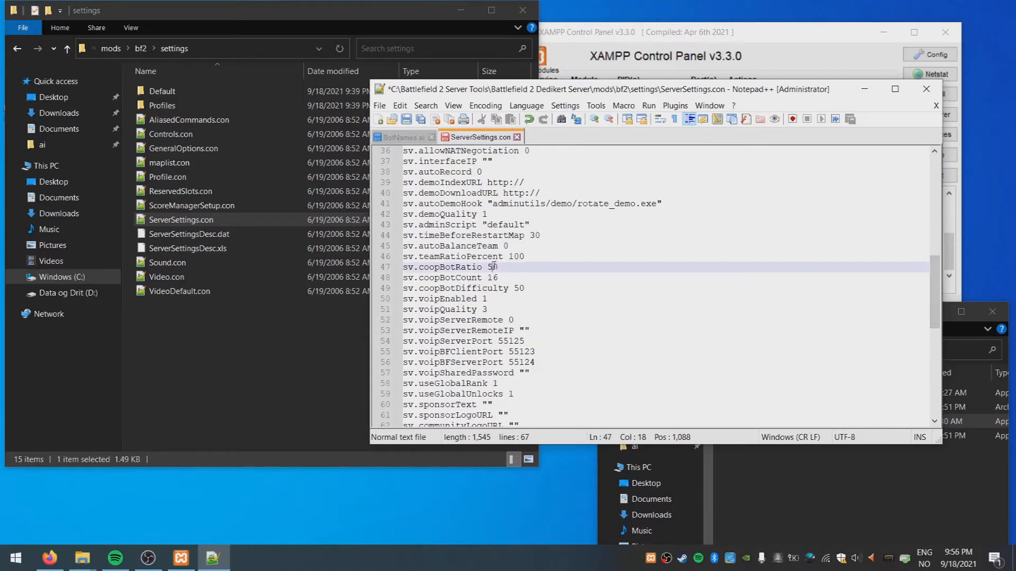
pyautogui.click(494, 278)
pyautogui.doubleClick(517, 288)
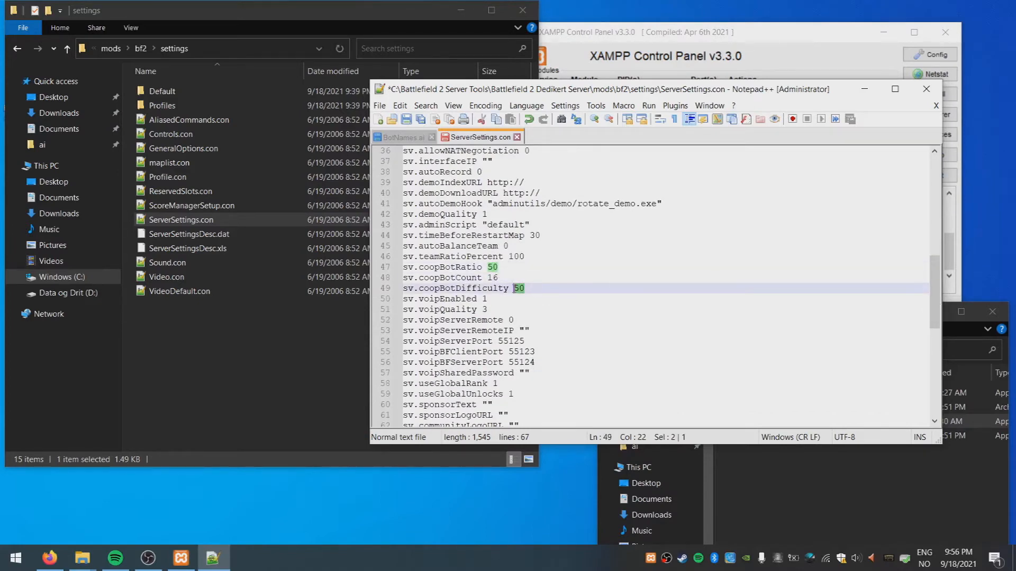
pyautogui.write('70')
pyautogui.scroll(-1, 931, 284)
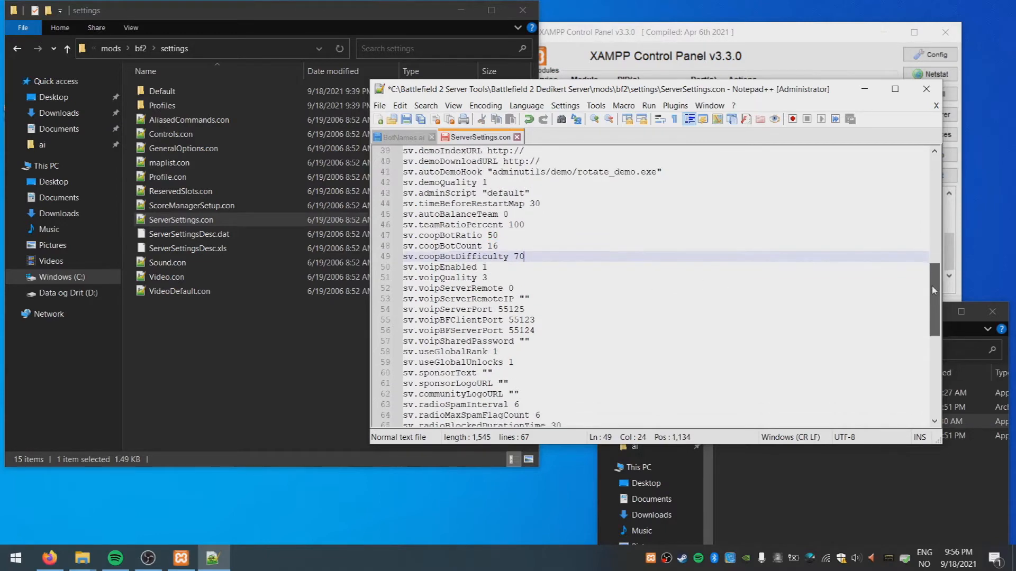
pyautogui.scroll(-1, 933, 289)
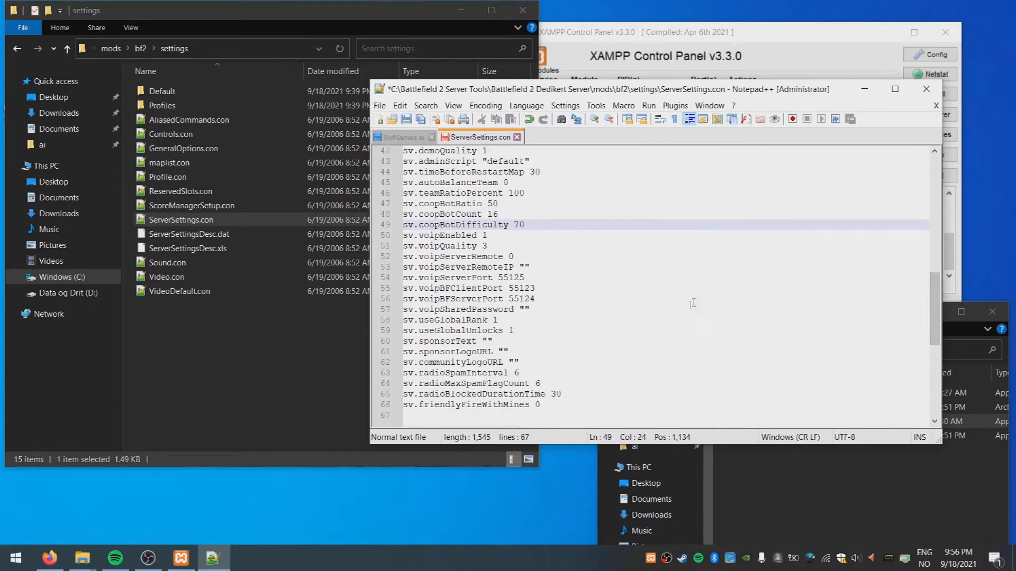
pyautogui.click(553, 404)
pyautogui.click(405, 118)
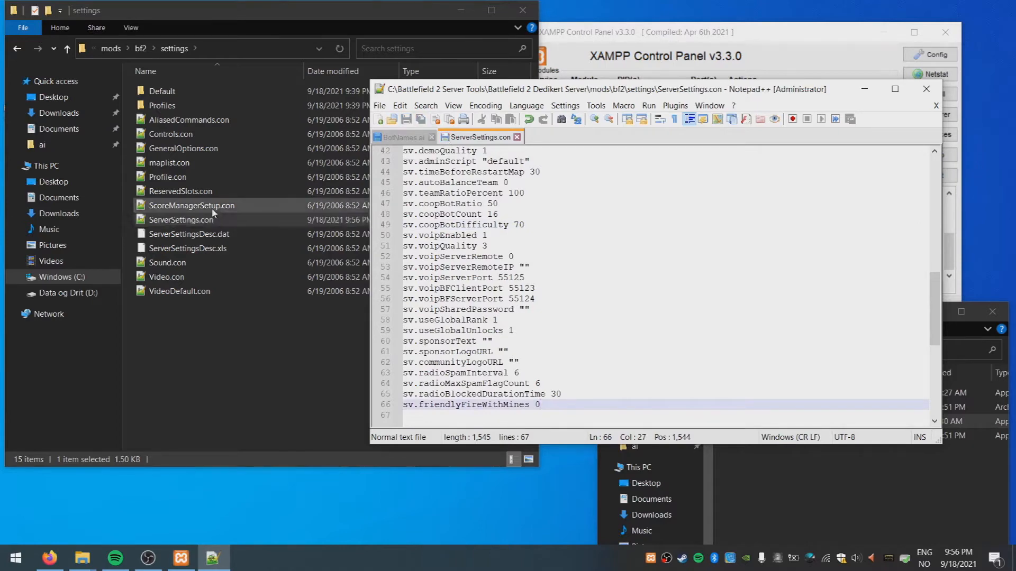
# Open maplist.con beside the Levels folder listing to check available map names
pyautogui.doubleClick(188, 166)
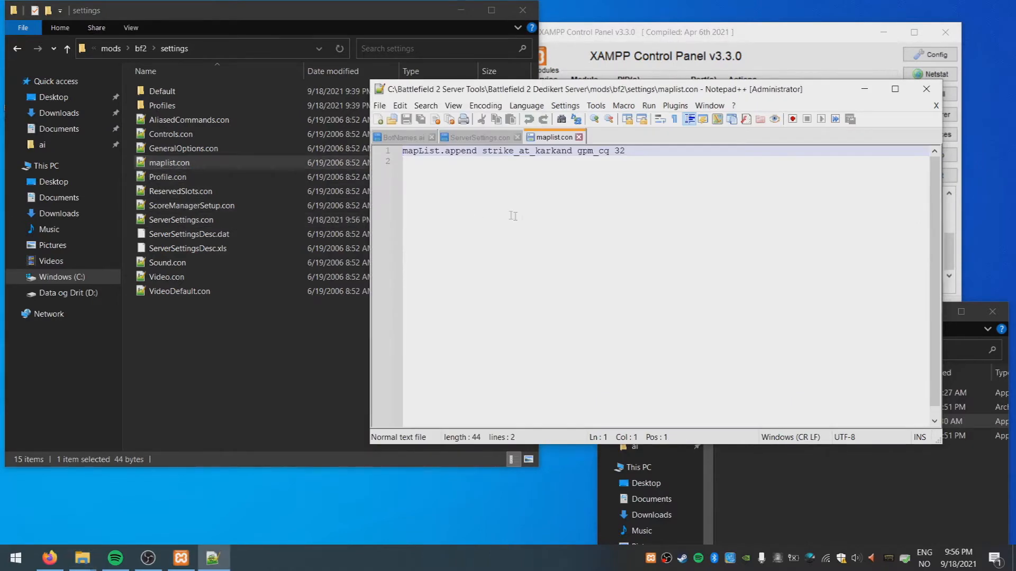
pyautogui.click(578, 177)
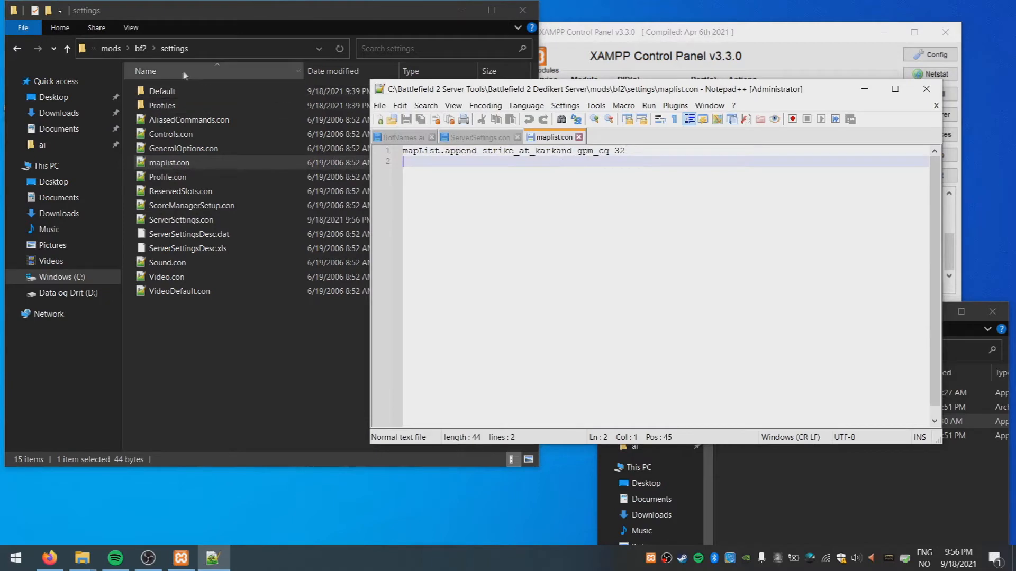
pyautogui.click(140, 49)
pyautogui.doubleClick(158, 105)
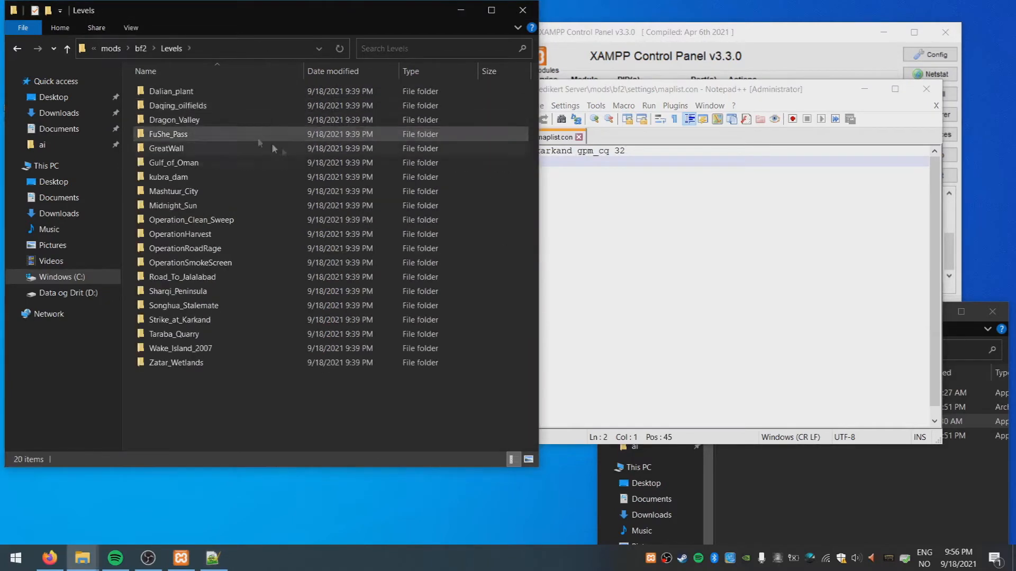
pyautogui.click(552, 85)
pyautogui.moveTo(552, 83); pyautogui.dragTo(703, 136)
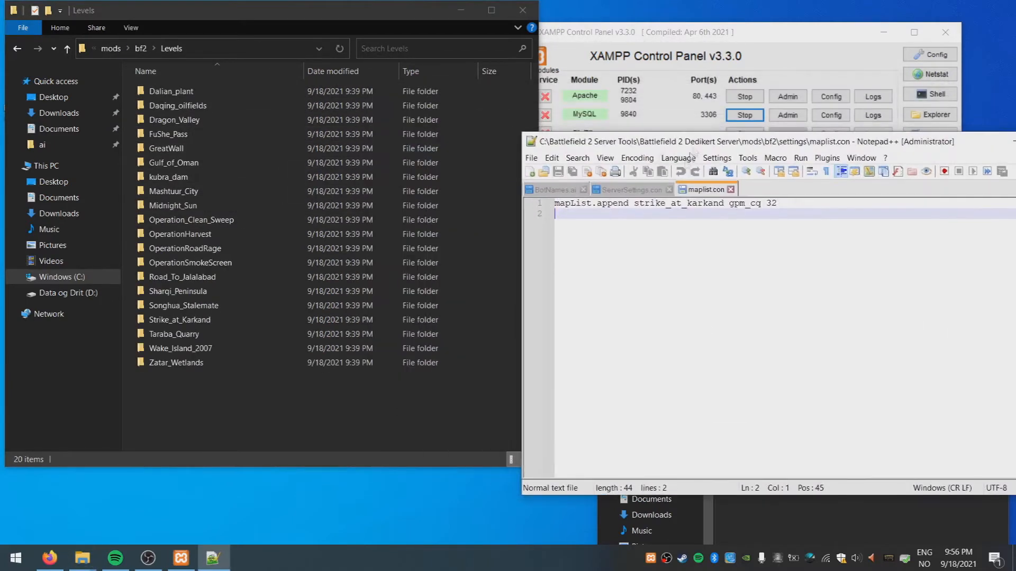
# Add a mapList.append line for gulf_of_oman gpm_coop 16
pyautogui.moveTo(636, 204); pyautogui.dragTo(539, 203)
pyautogui.hotkey('ctrl', 'c')
pyautogui.click(638, 217)
pyautogui.hotkey('ctrl', 'v')
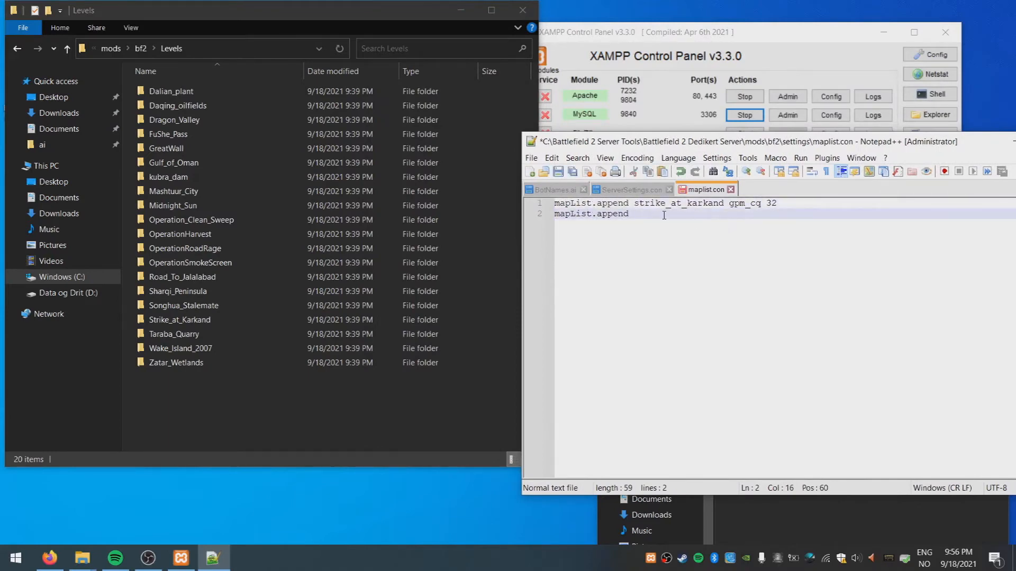
pyautogui.write('Gulf_of_oman')
pyautogui.click(640, 213)
pyautogui.press('BackSpace')
pyautogui.write('g')
pyautogui.click(729, 214)
pyautogui.write('gpm')
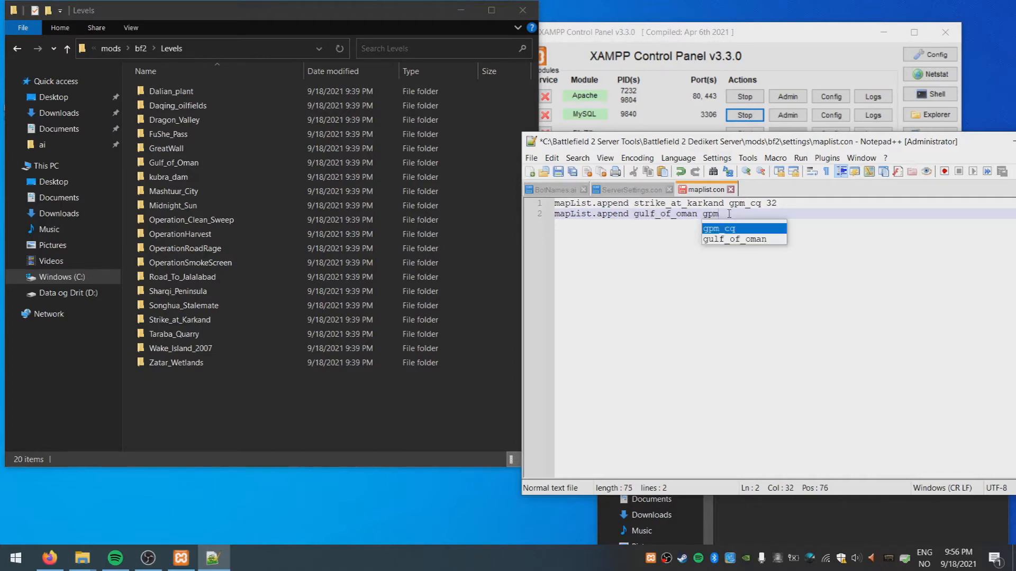
pyautogui.write('_coop 16')
# Move the strike_at_karkand line below the gulf_of_oman entry
pyautogui.moveTo(792, 203); pyautogui.dragTo(527, 203)
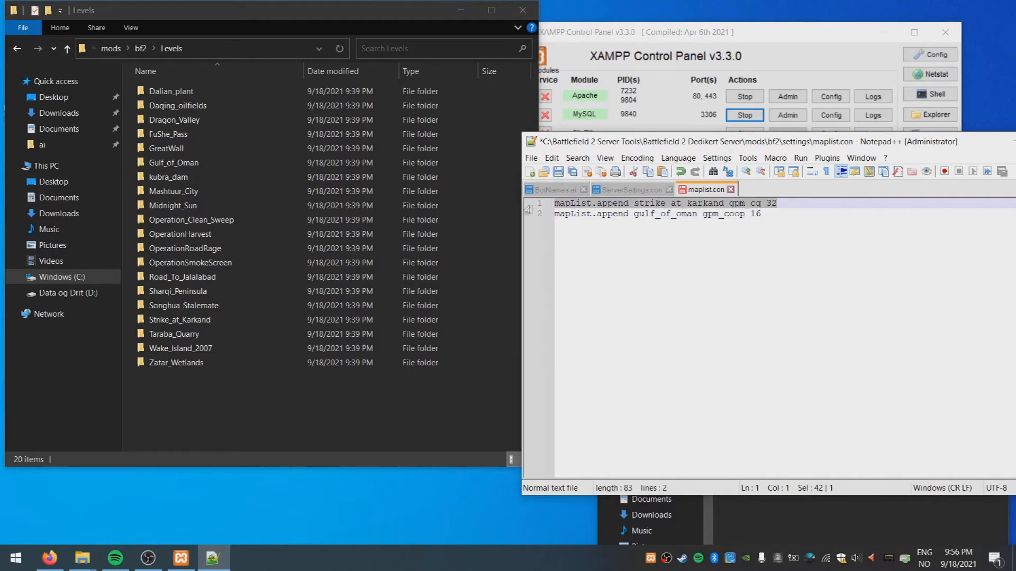
pyautogui.press('Delete')
pyautogui.press('Delete')
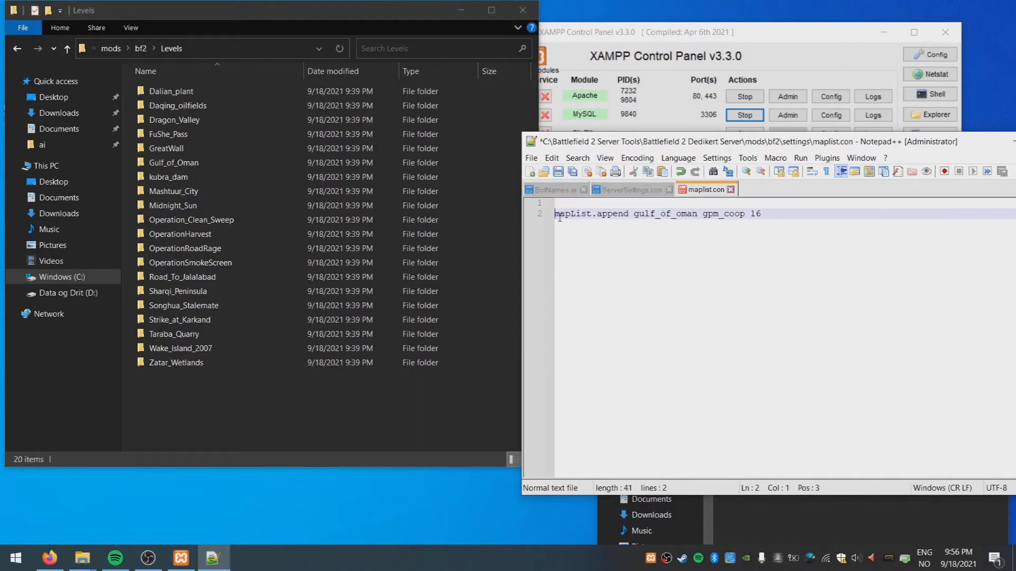
pyautogui.click(770, 206)
pyautogui.press('Return')
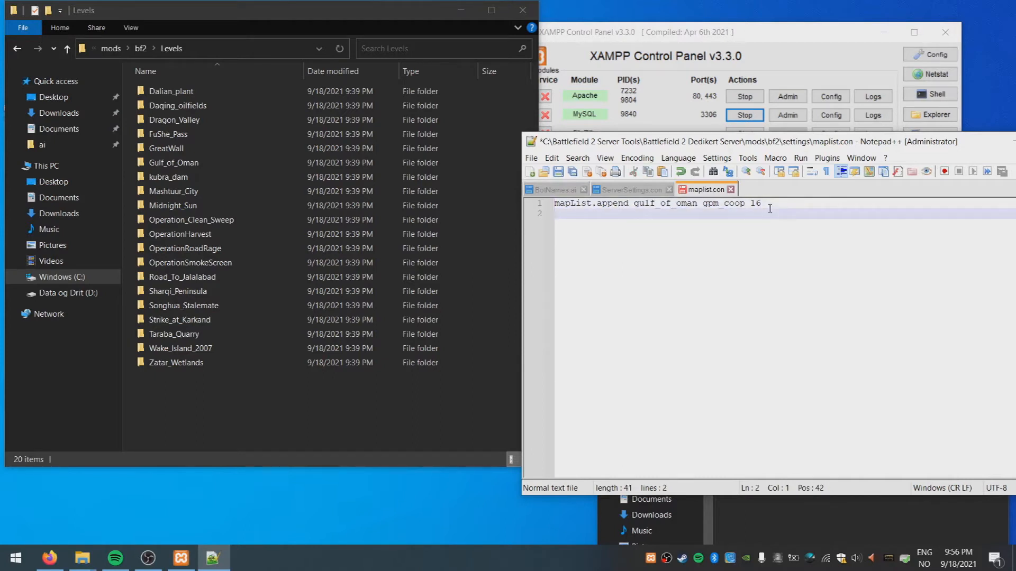
pyautogui.hotkey('ctrl', 'v')
# Change strike_at_karkand from gpm_cq 32 to gpm_coop 16 and save maplist.con
pyautogui.moveTo(776, 213); pyautogui.dragTo(726, 204)
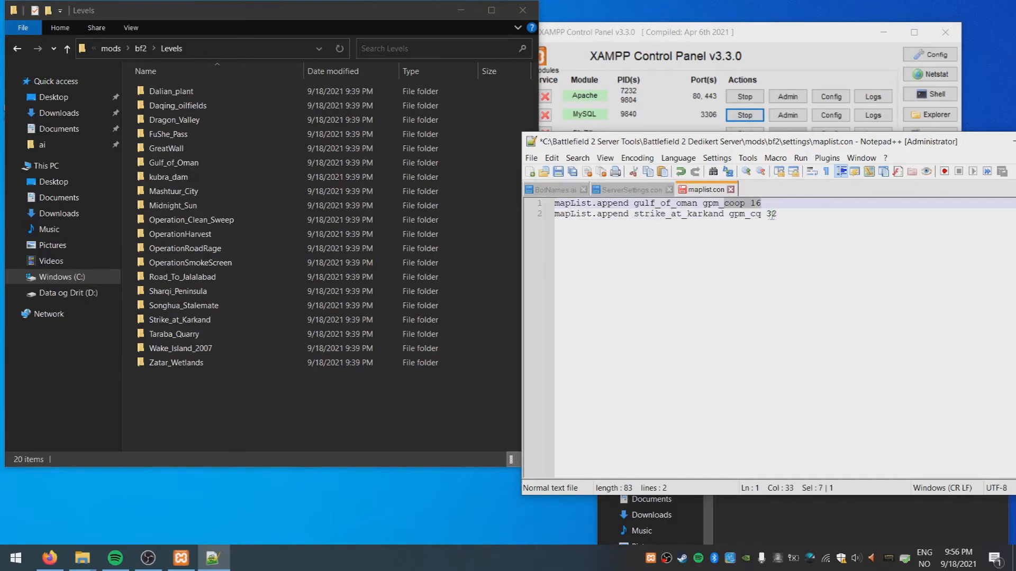
pyautogui.click(787, 207)
pyautogui.click(725, 203)
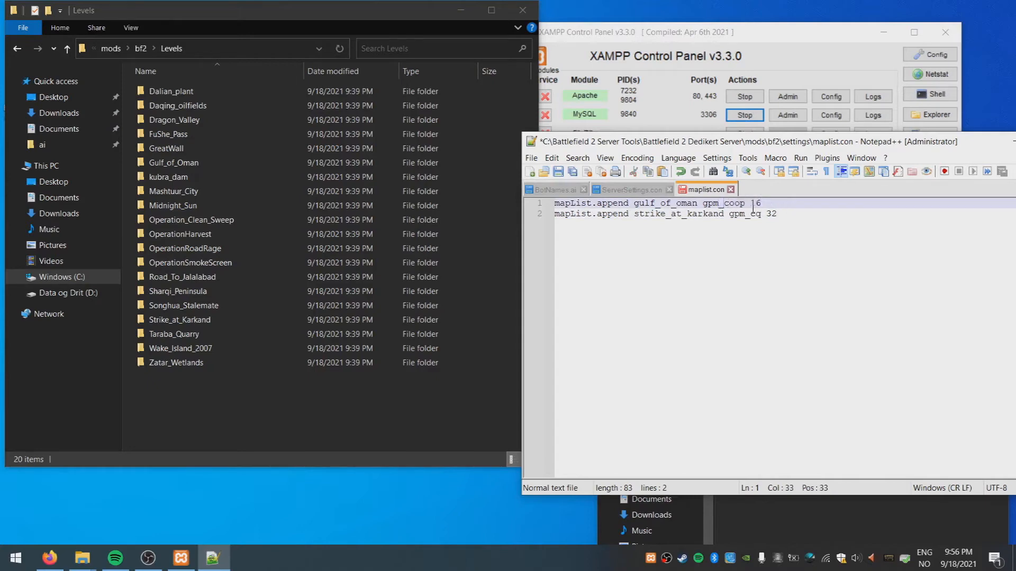
pyautogui.moveTo(762, 204); pyautogui.dragTo(696, 203)
pyautogui.hotkey('ctrl', 'c')
pyautogui.click(792, 214)
pyautogui.moveTo(792, 214); pyautogui.dragTo(724, 214)
pyautogui.hotkey('ctrl', 'v')
pyautogui.click(557, 172)
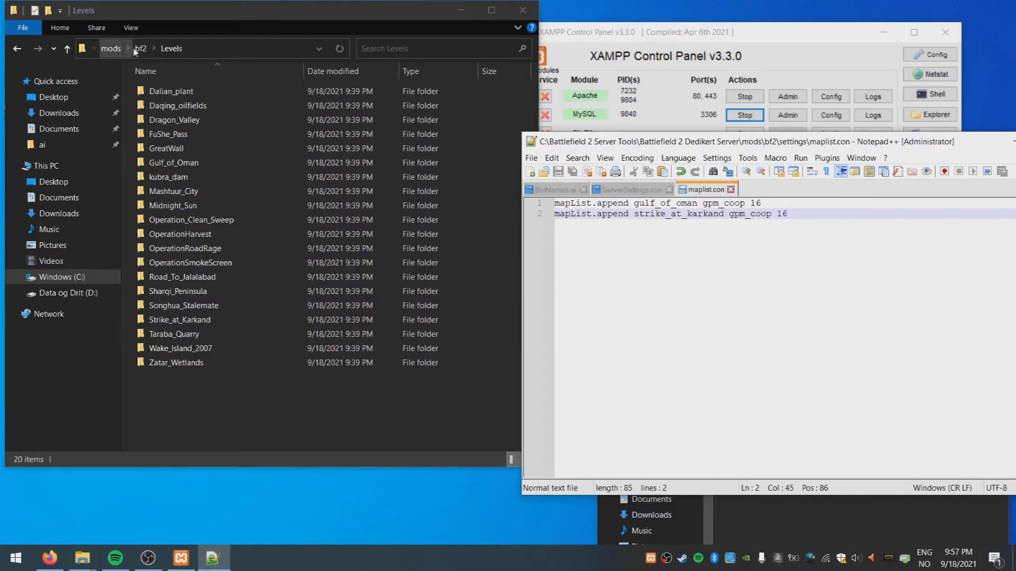
pyautogui.click(111, 48)
pyautogui.click(148, 48)
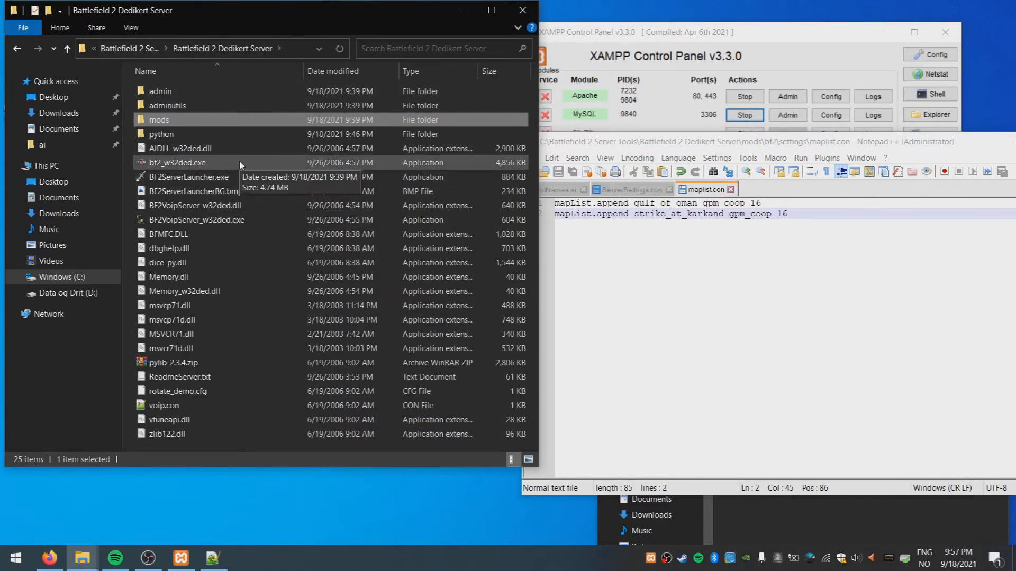
# Run LoginServer.exe from the Gamespy Emulator folder, then close its console after the MySQL connection fails
pyautogui.click(128, 48)
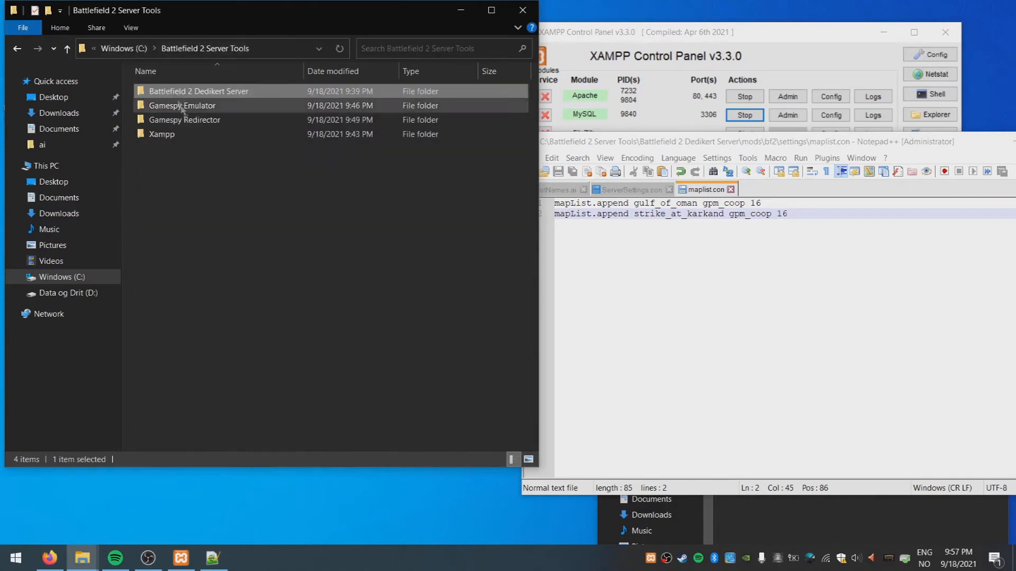
pyautogui.doubleClick(200, 107)
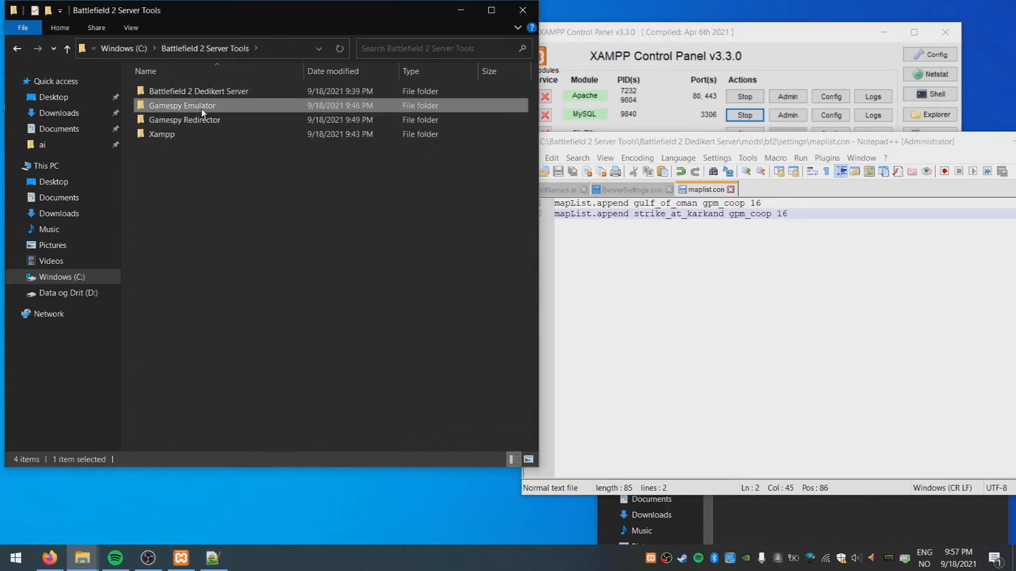
pyautogui.doubleClick(196, 163)
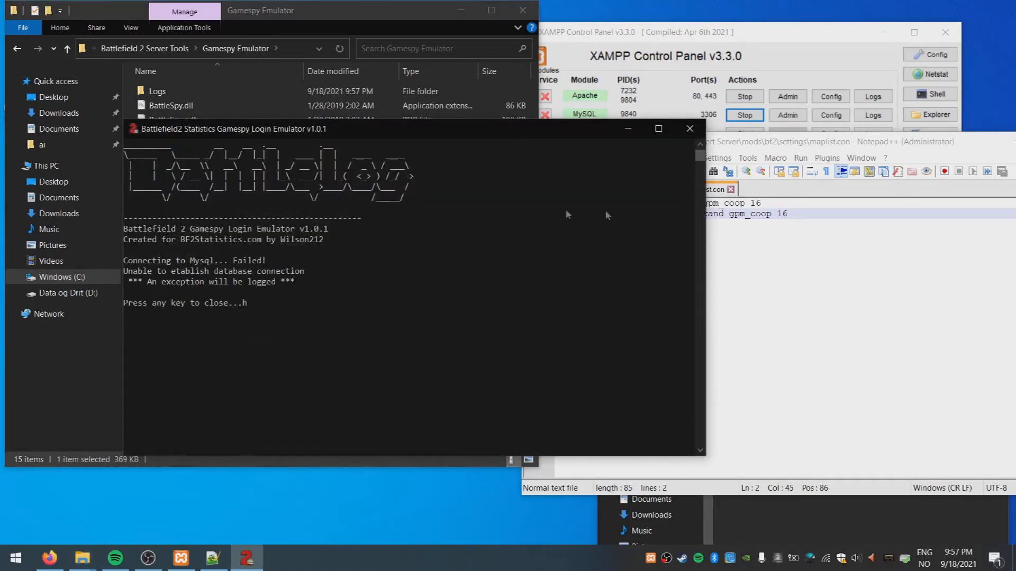
pyautogui.click(689, 129)
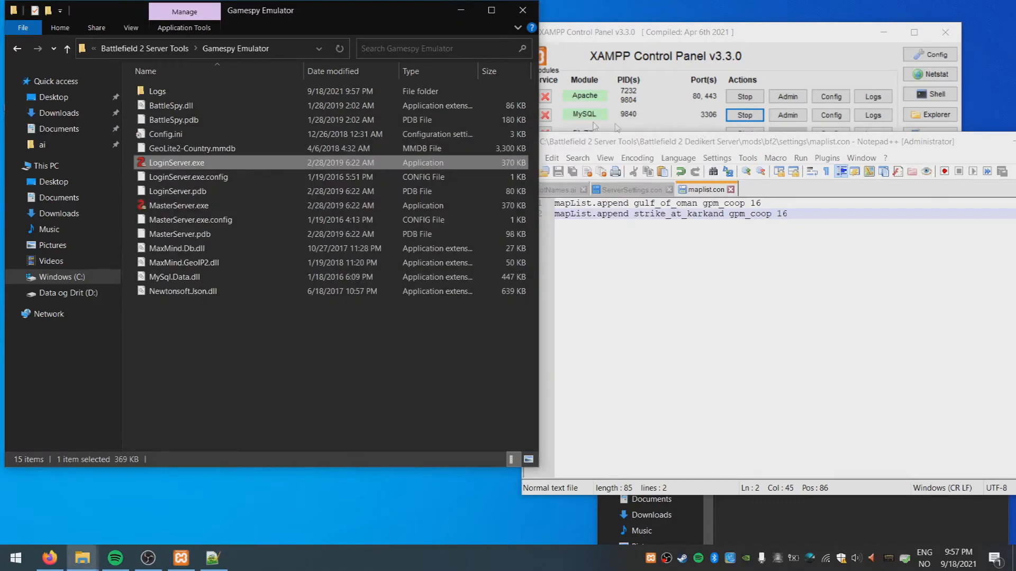
# Open the Gamespy Emulator's Config.ini in Notepad++ and scroll to the [Database] section
pyautogui.rightClick(191, 134)
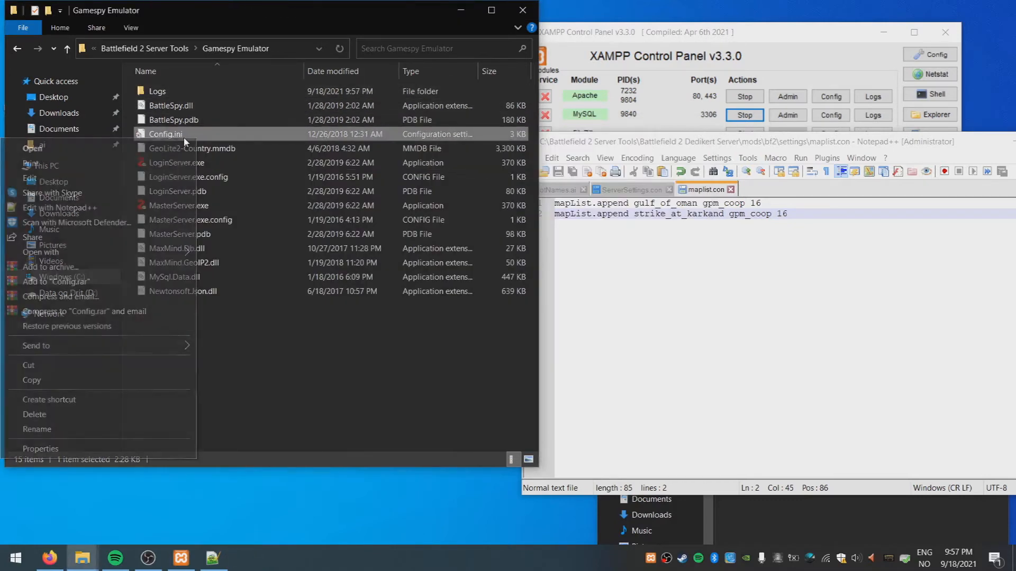
pyautogui.click(79, 208)
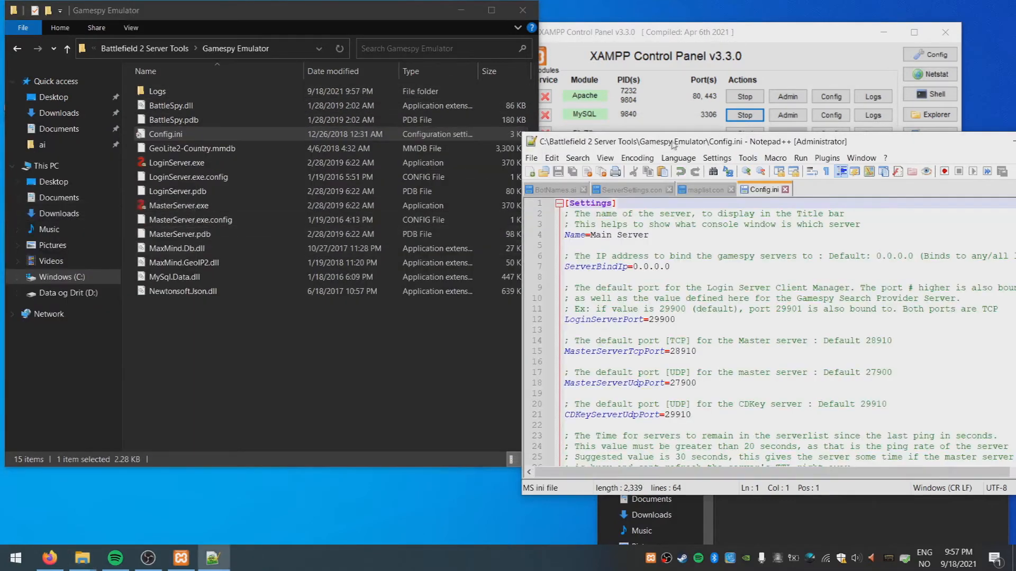
pyautogui.moveTo(675, 141); pyautogui.dragTo(509, 95)
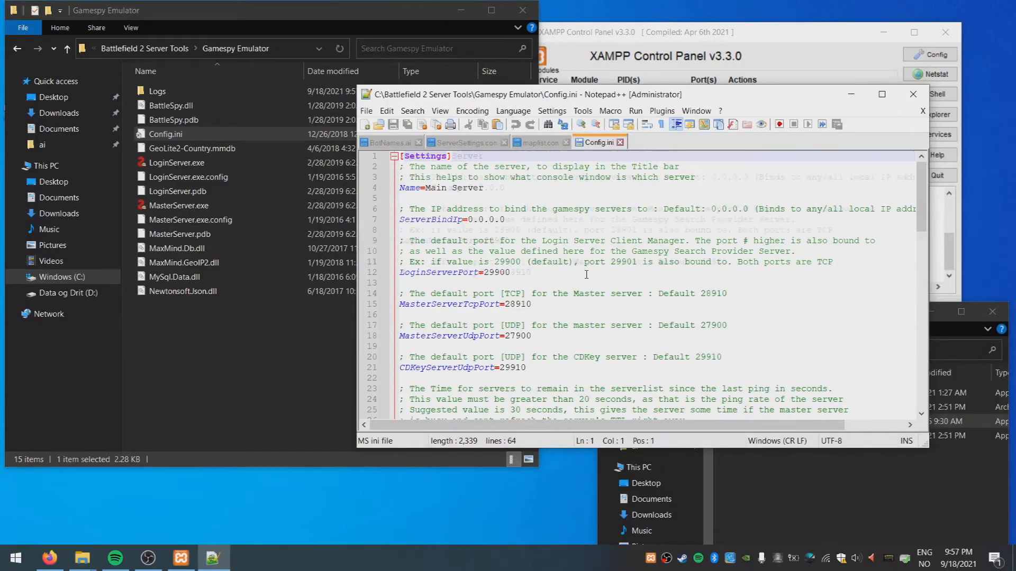
pyautogui.scroll(-3, 586, 270)
pyautogui.scroll(-9, 584, 274)
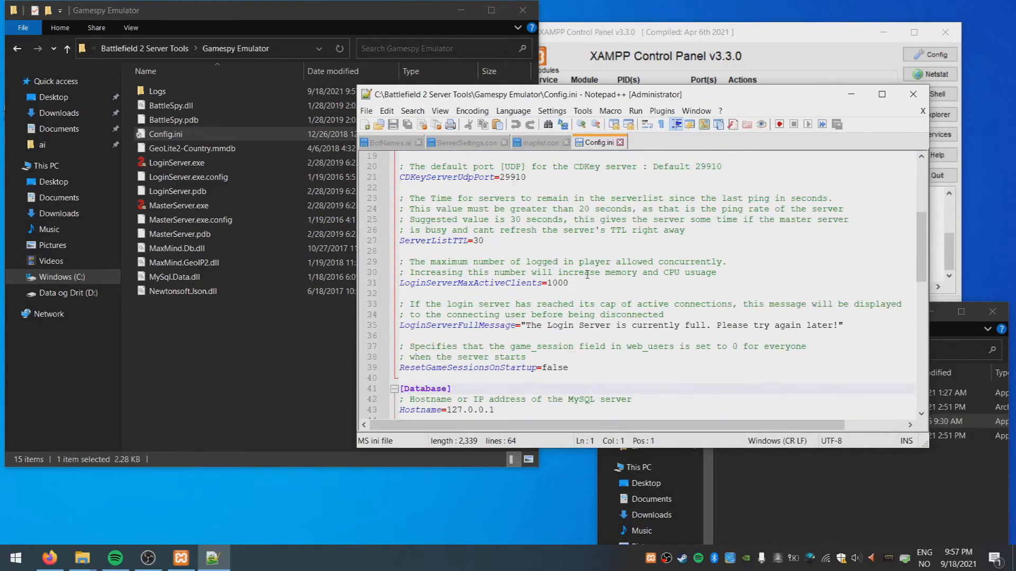
# Replace the MySQL username and password with the stats database login and save Config.ini
pyautogui.moveTo(471, 285); pyautogui.dragTo(447, 284)
pyautogui.write('bf')
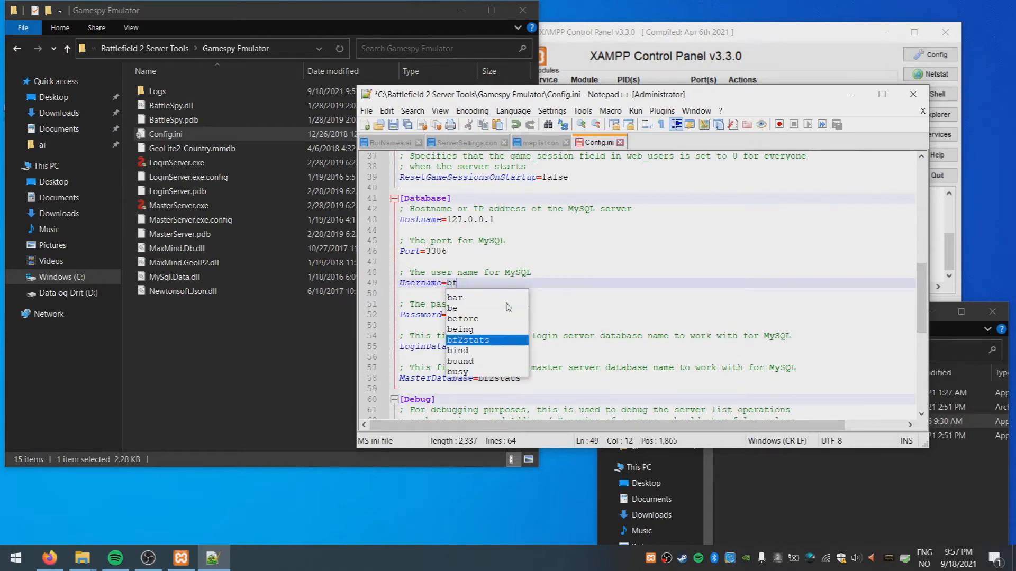
pyautogui.write('2statslogger')
pyautogui.click(476, 315)
pyautogui.moveTo(478, 315); pyautogui.dragTo(447, 316)
pyautogui.write('bf2')
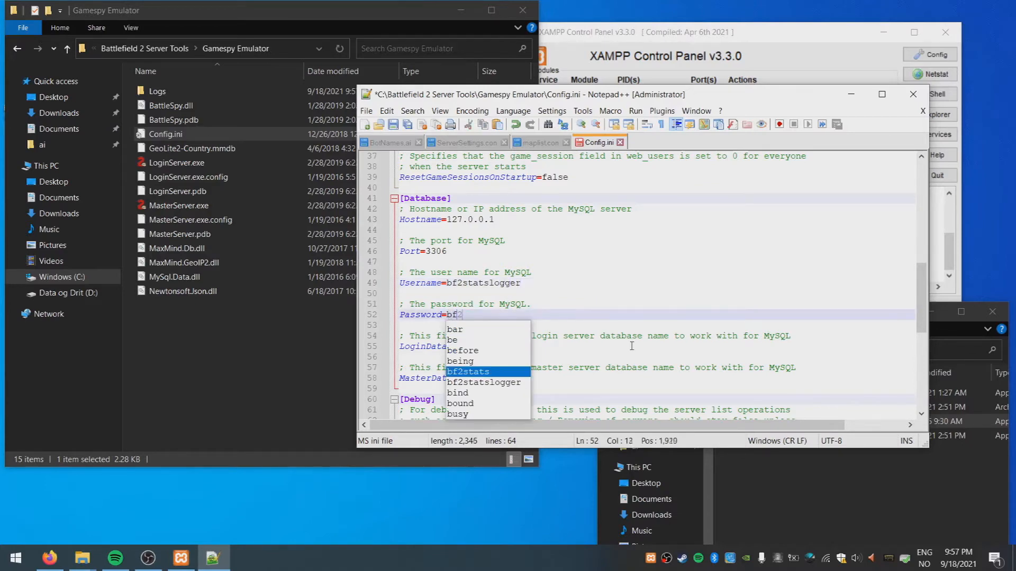
pyautogui.click(631, 346)
pyautogui.scroll(-2, 631, 346)
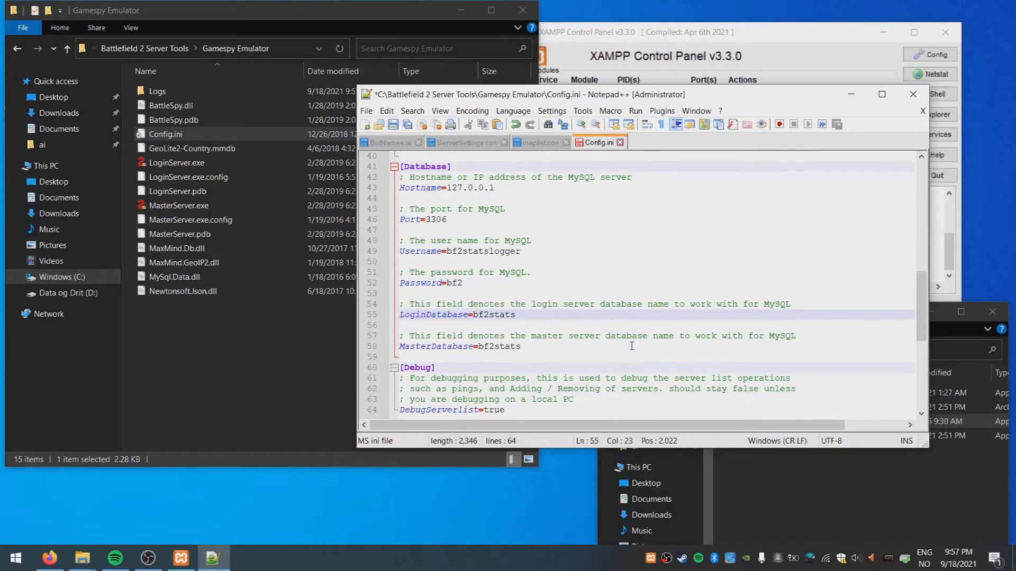
pyautogui.click(396, 125)
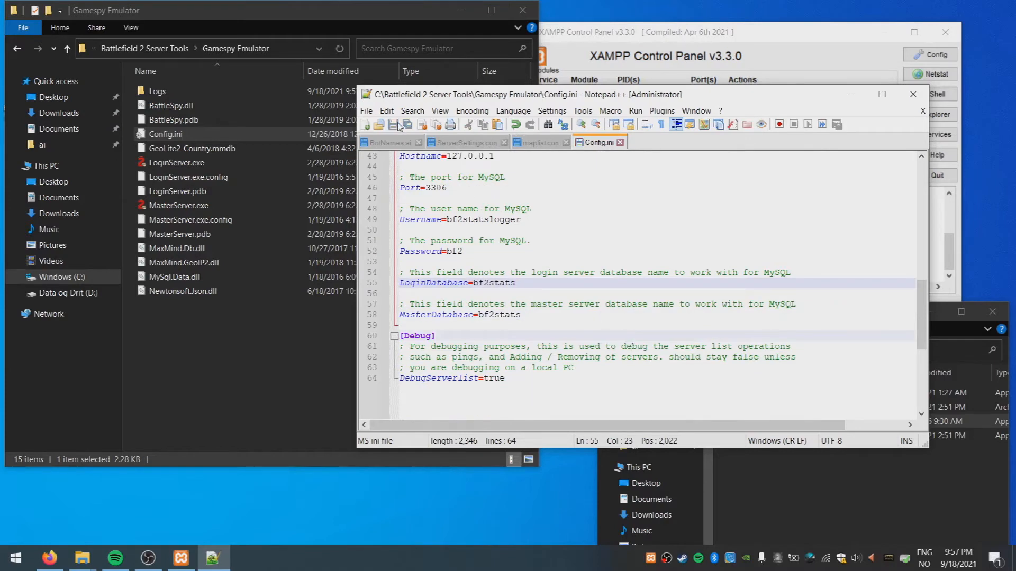
pyautogui.rightClick(596, 143)
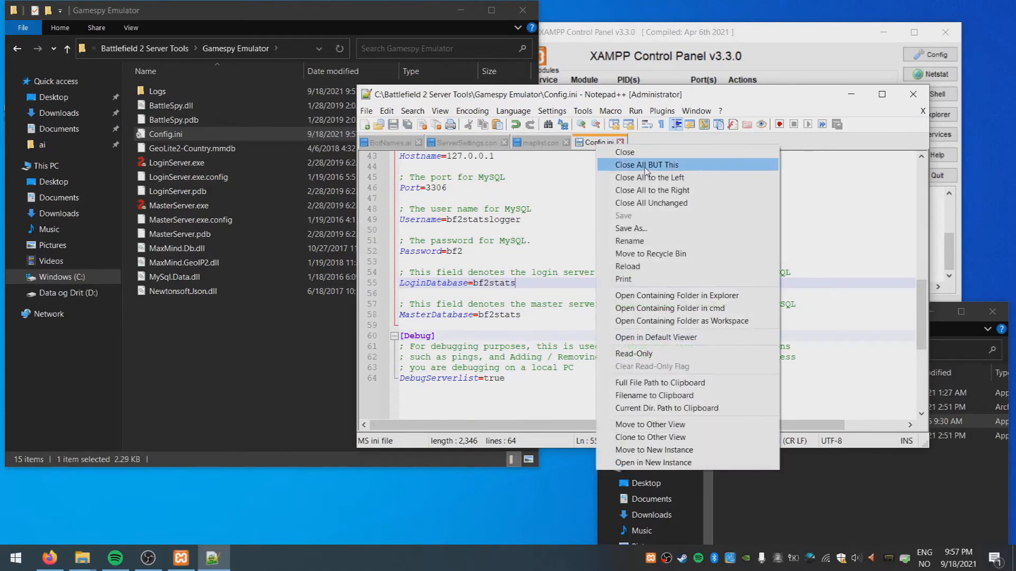
# Start LoginServer.exe again and allow it through the firewall on private networks
pyautogui.click(643, 160)
pyautogui.doubleClick(176, 163)
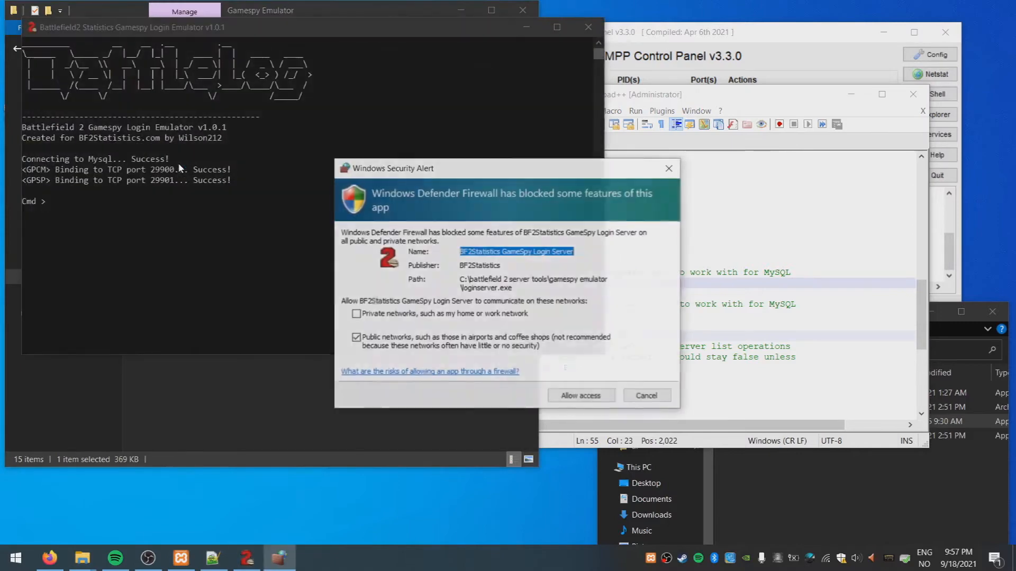
pyautogui.click(391, 314)
pyautogui.click(582, 396)
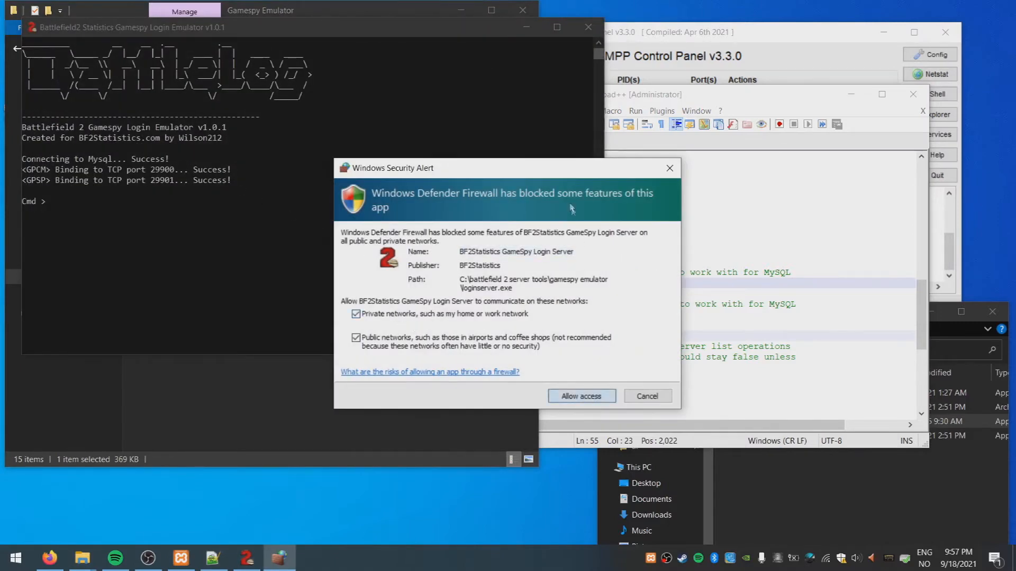
pyautogui.click(524, 30)
# Start MasterServer.exe, allow it on private networks, and return to Battlefield 2 Server Tools
pyautogui.click(194, 209)
pyautogui.doubleClick(194, 209)
pyautogui.click(356, 314)
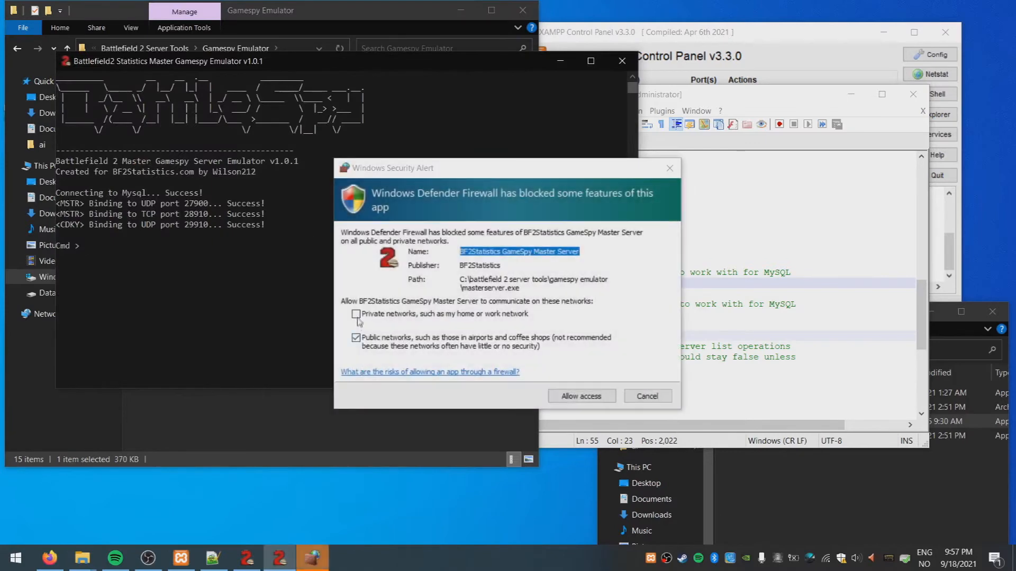
pyautogui.click(575, 395)
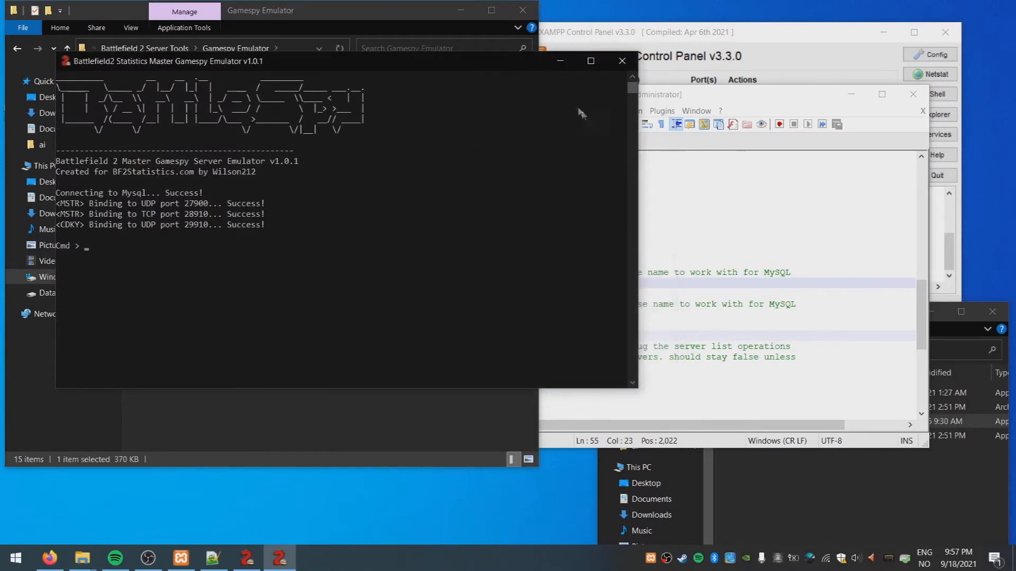
pyautogui.click(560, 62)
pyautogui.click(144, 48)
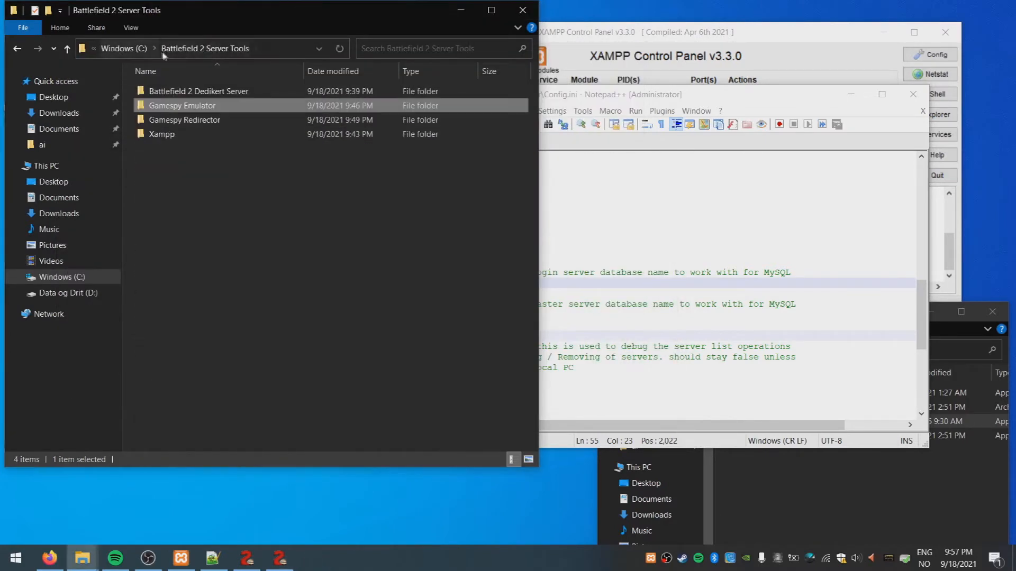
# Launch the GameSpy Redirector program from its Battlefield 2 Server Tools folder
pyautogui.doubleClick(201, 109)
pyautogui.hotkey('alt', 'Left')
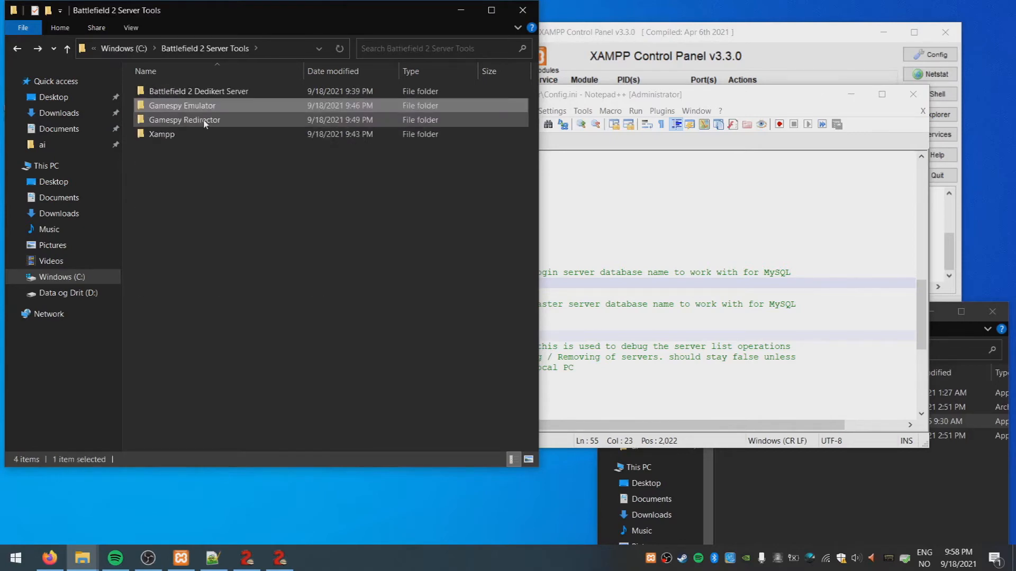
pyautogui.click(204, 121)
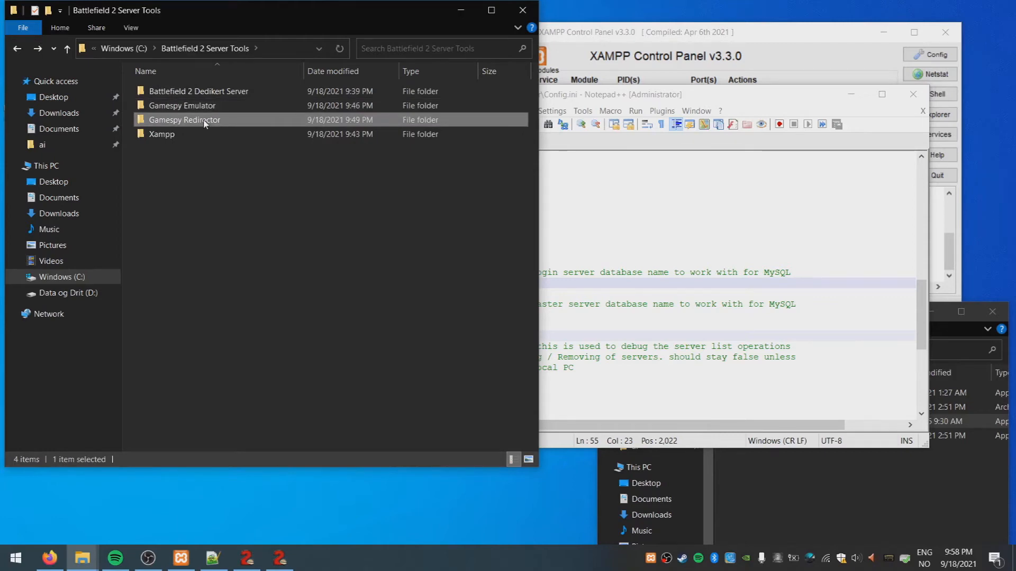
pyautogui.doubleClick(204, 121)
pyautogui.hotkey('alt', 'Left')
pyautogui.doubleClick(210, 121)
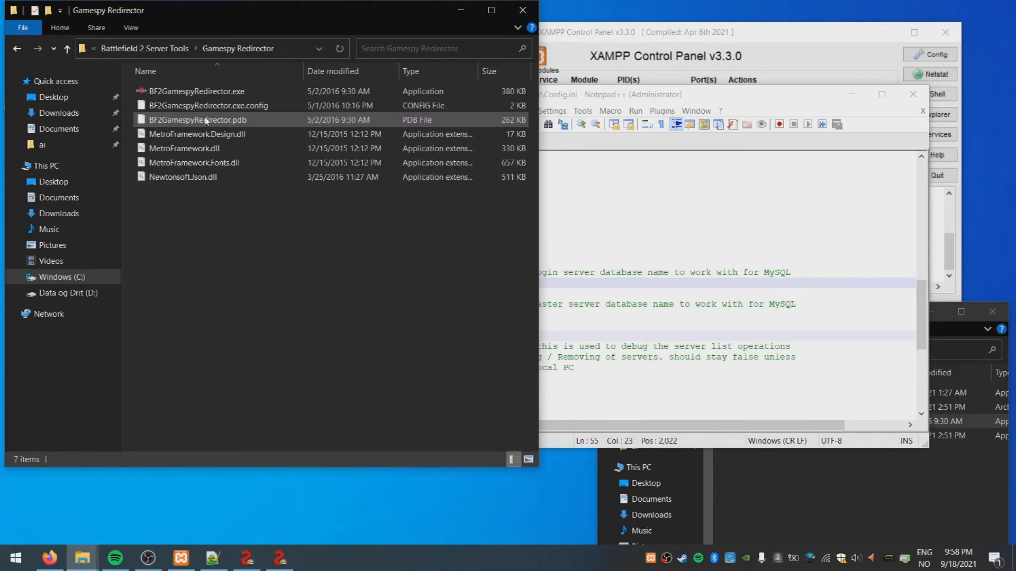
pyautogui.doubleClick(207, 99)
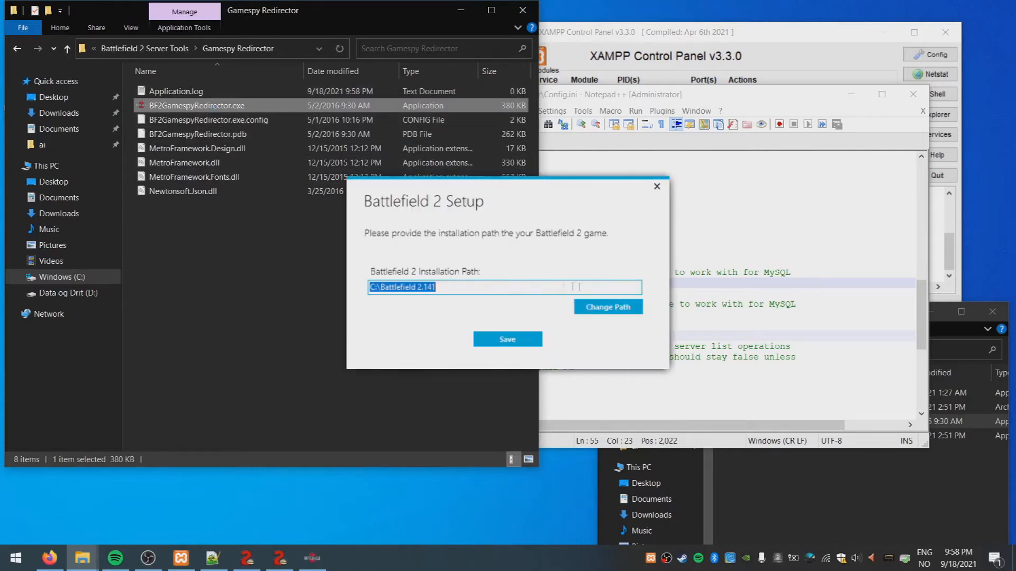
# Save the Battlefield 2 installation path and choose Battlefield 2 as the mod
pyautogui.click(521, 347)
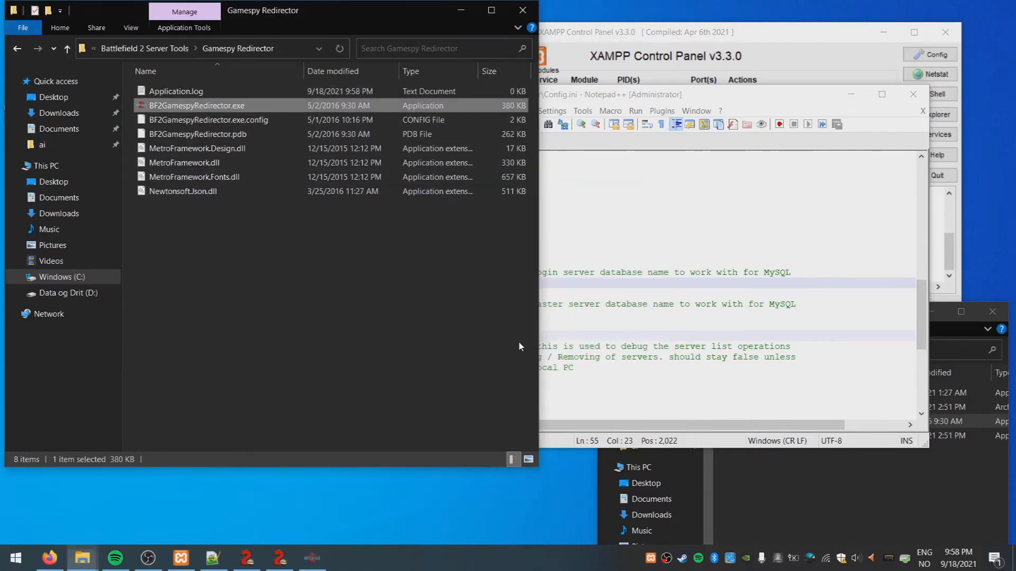
pyautogui.click(534, 228)
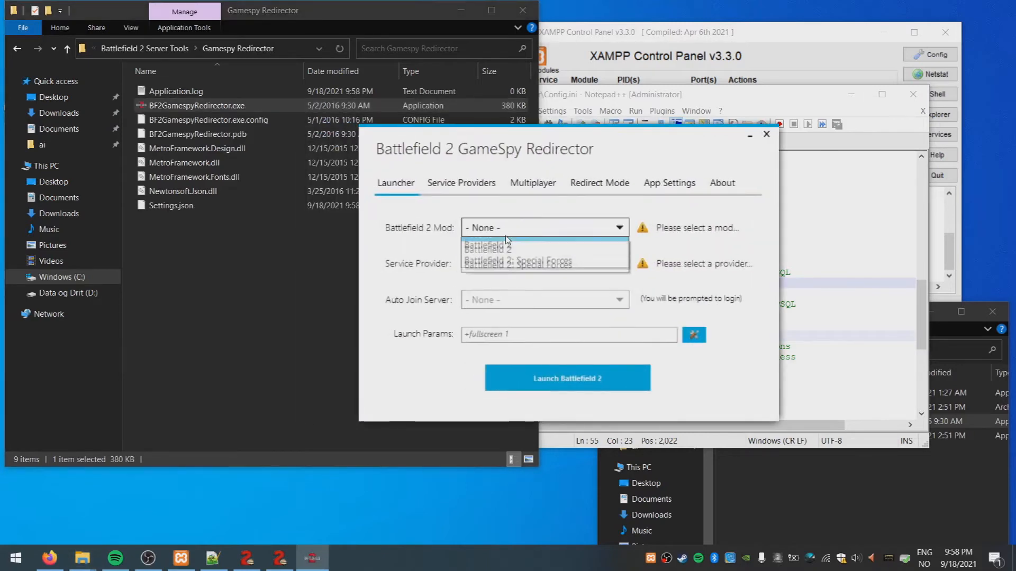
pyautogui.click(502, 263)
pyautogui.click(502, 263)
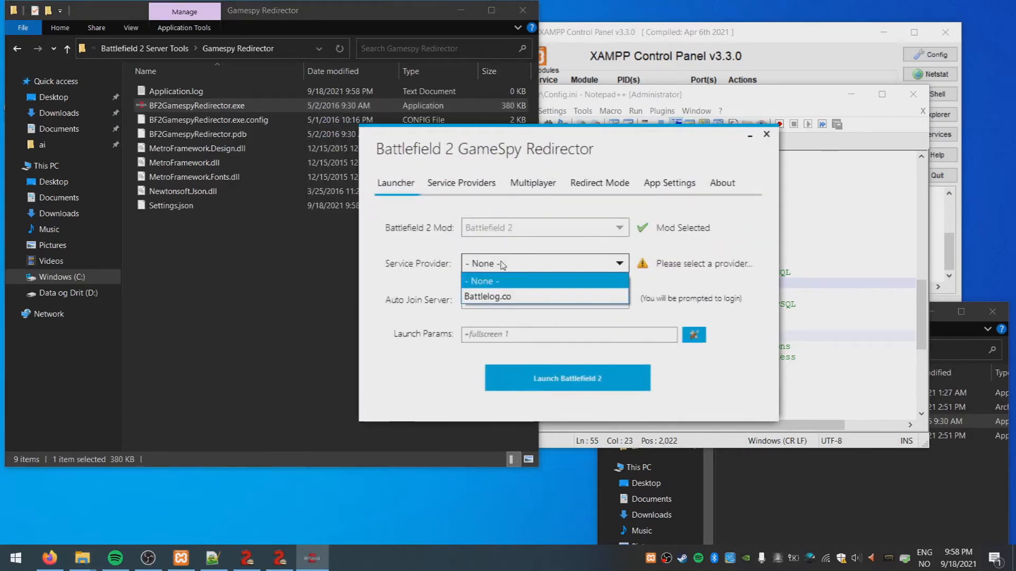
pyautogui.click(503, 280)
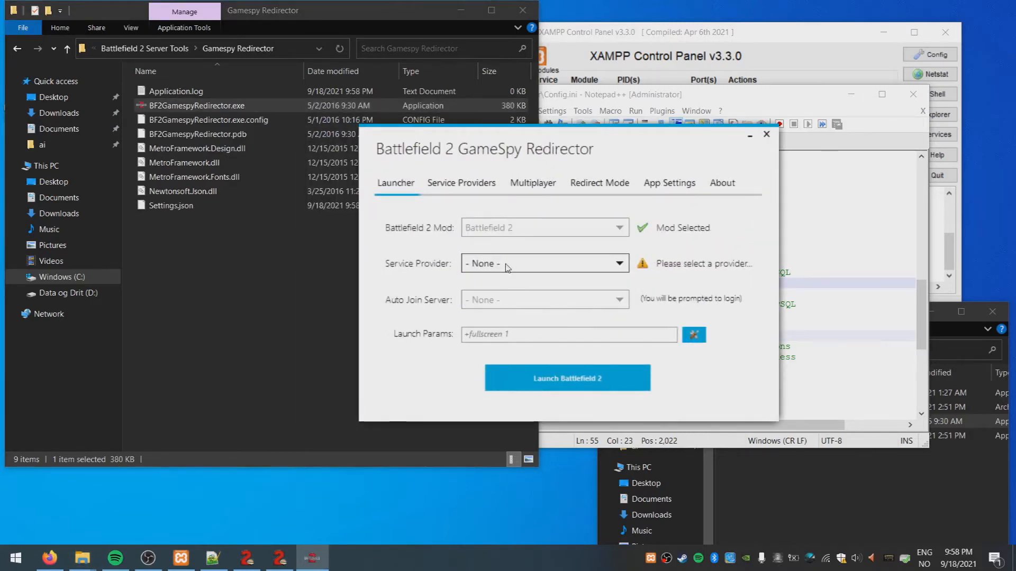
# Create a new service provider named 'This machine'
pyautogui.click(473, 186)
pyautogui.click(535, 306)
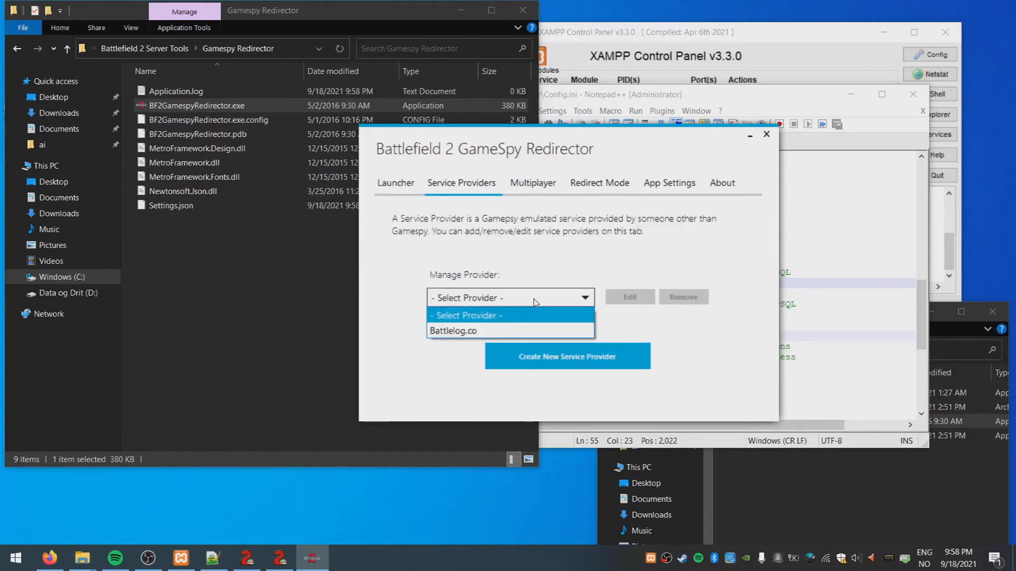
pyautogui.click(535, 305)
pyautogui.click(561, 359)
pyautogui.click(559, 227)
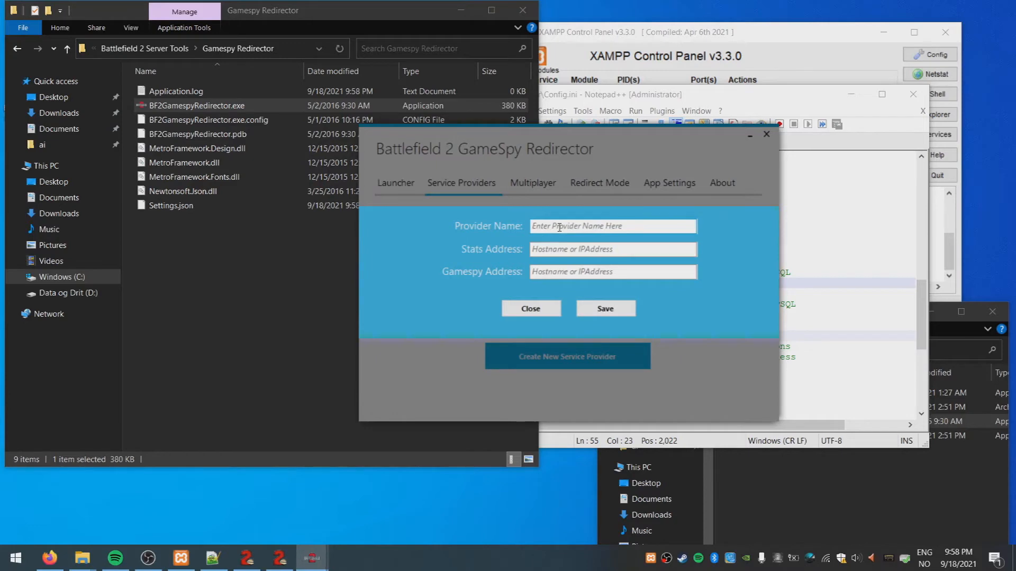
pyautogui.write('Lo')
pyautogui.press('BackSpace')
pyautogui.press('BackSpace')
pyautogui.write('This machine')
# Set the provider's stats and GameSpy addresses to 127.0.0.1 and save it
pyautogui.click(610, 253)
pyautogui.write('127.0.0.1')
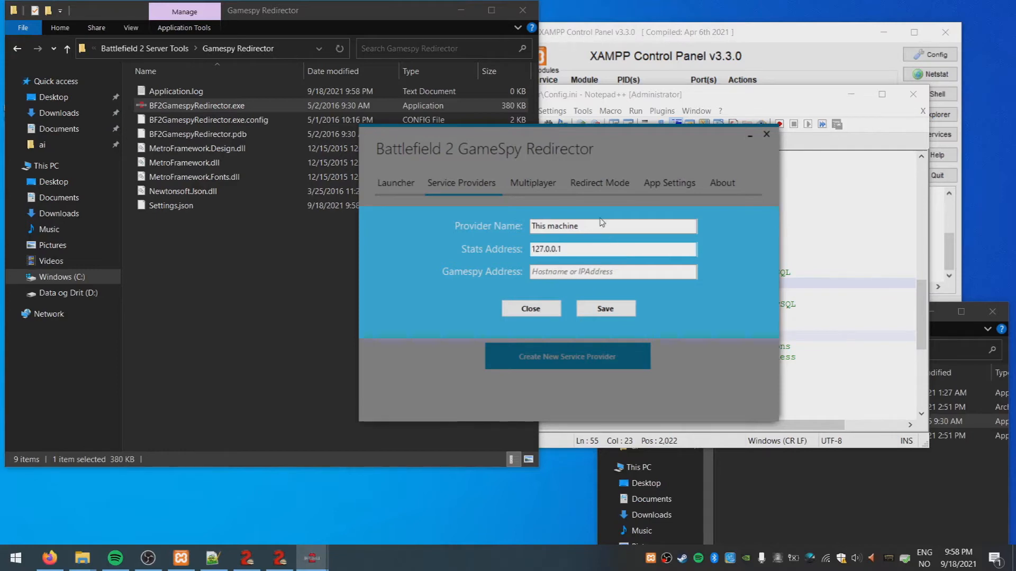
pyautogui.moveTo(578, 251); pyautogui.dragTo(514, 254)
pyautogui.hotkey('ctrl', 'c')
pyautogui.click(568, 271)
pyautogui.hotkey('ctrl', 'v')
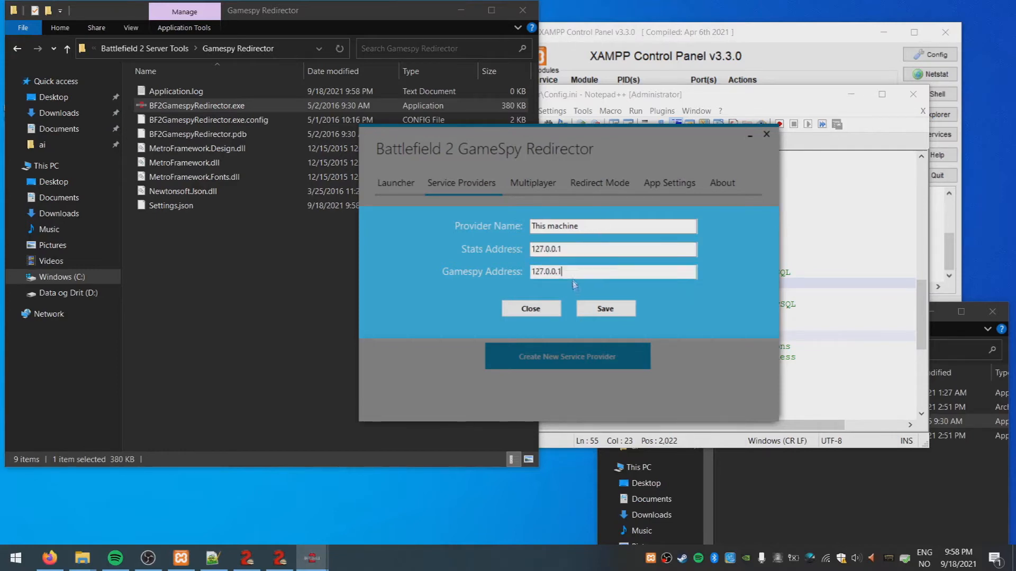
pyautogui.click(600, 310)
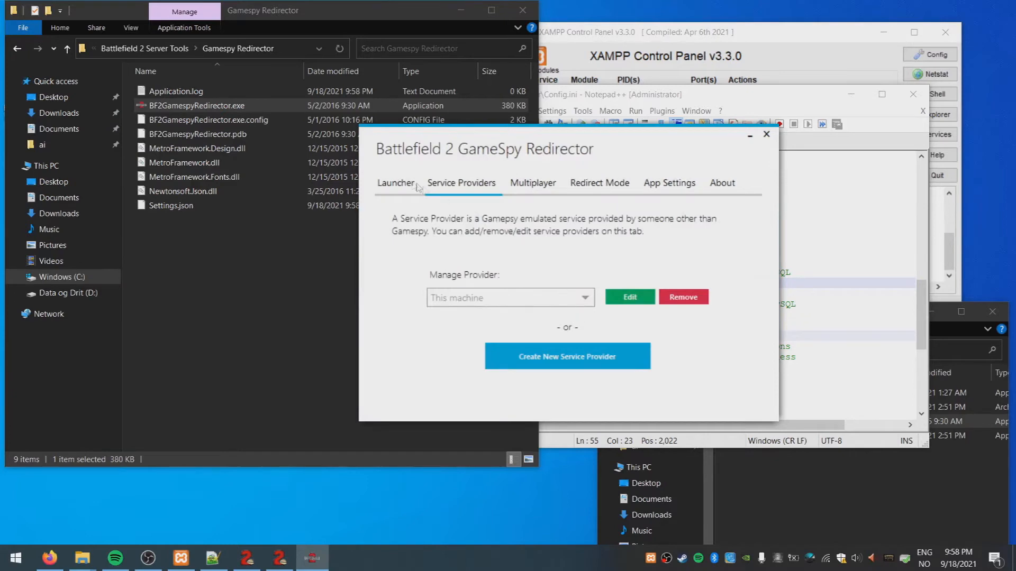
# Select 'This machine' as the service provider and add +fullscreen 0 to the launch parameters
pyautogui.click(396, 183)
pyautogui.click(517, 265)
pyautogui.click(500, 309)
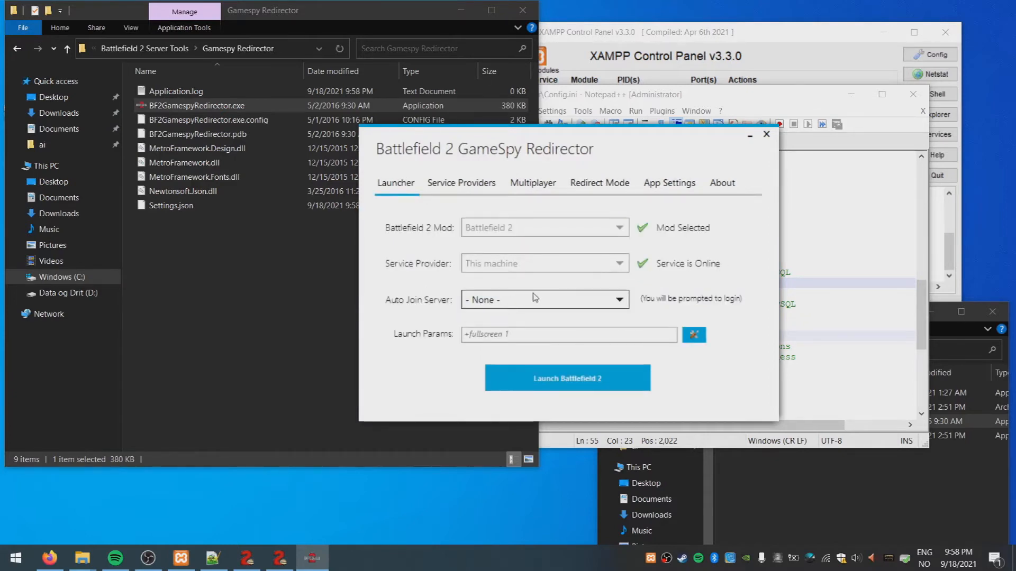
pyautogui.click(527, 337)
pyautogui.write('+fullscre')
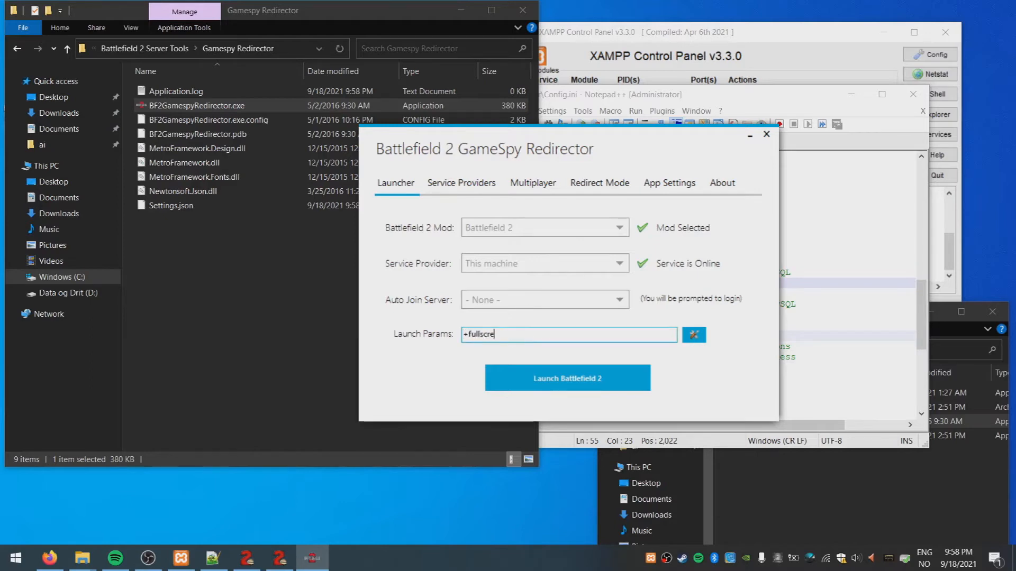
pyautogui.write('en 0')
# Set the launch resolution to width 1792 and height 1008 and save it
pyautogui.click(694, 334)
pyautogui.moveTo(469, 275); pyautogui.dragTo(445, 279)
pyautogui.write('1792')
pyautogui.moveTo(545, 276); pyautogui.dragTo(519, 277)
pyautogui.write('100')
pyautogui.click(622, 336)
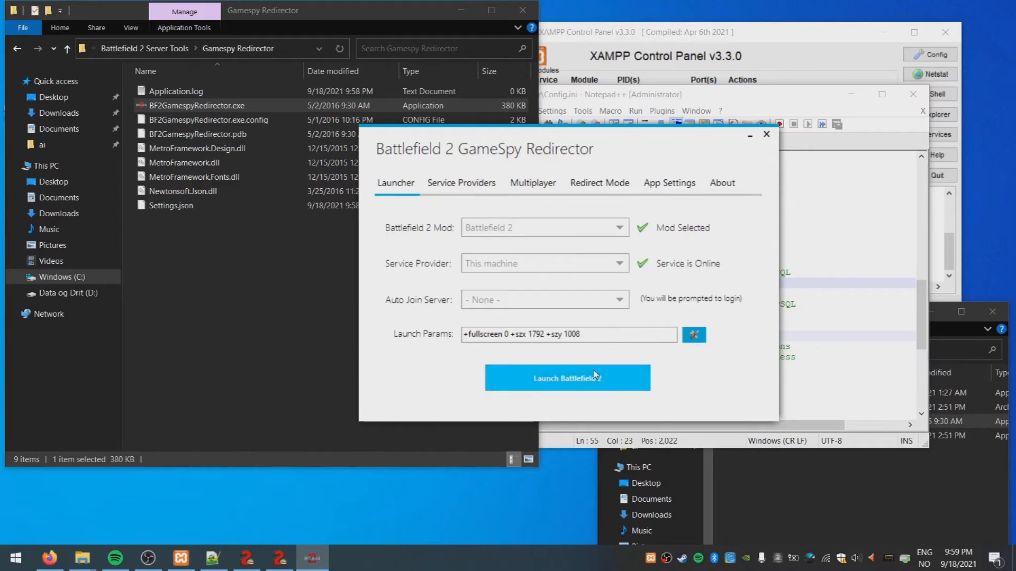
pyautogui.click(147, 48)
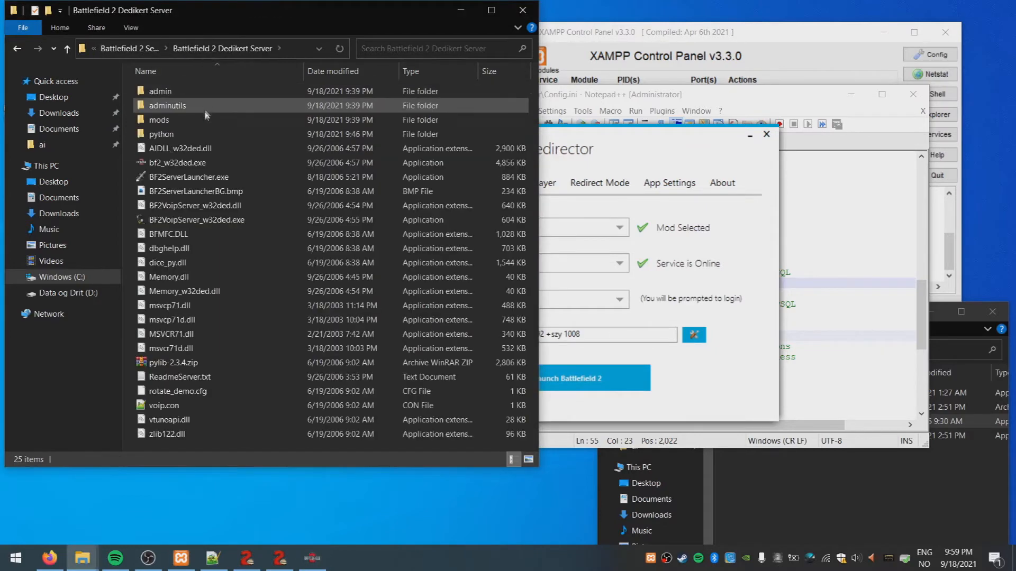
# Start bf2_w32ded.exe with private-network firewall access, then launch Battlefield 2 from the Redirector
pyautogui.click(196, 163)
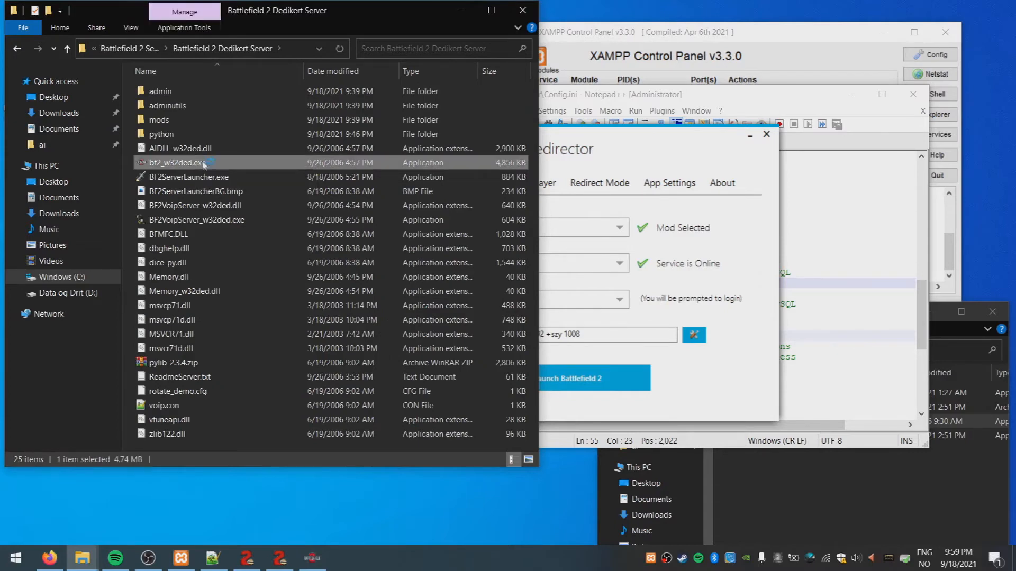
pyautogui.click(365, 317)
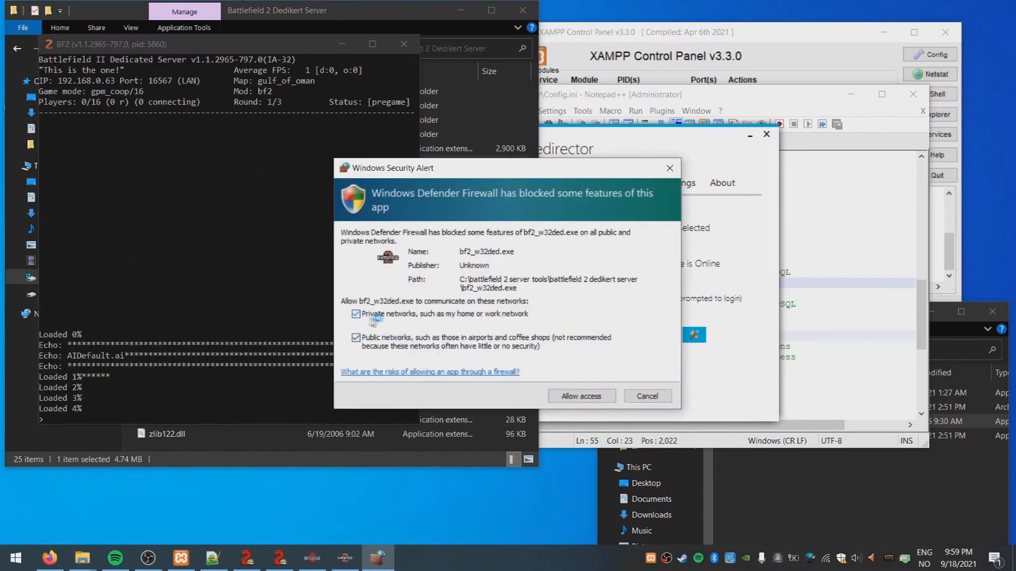
pyautogui.click(581, 396)
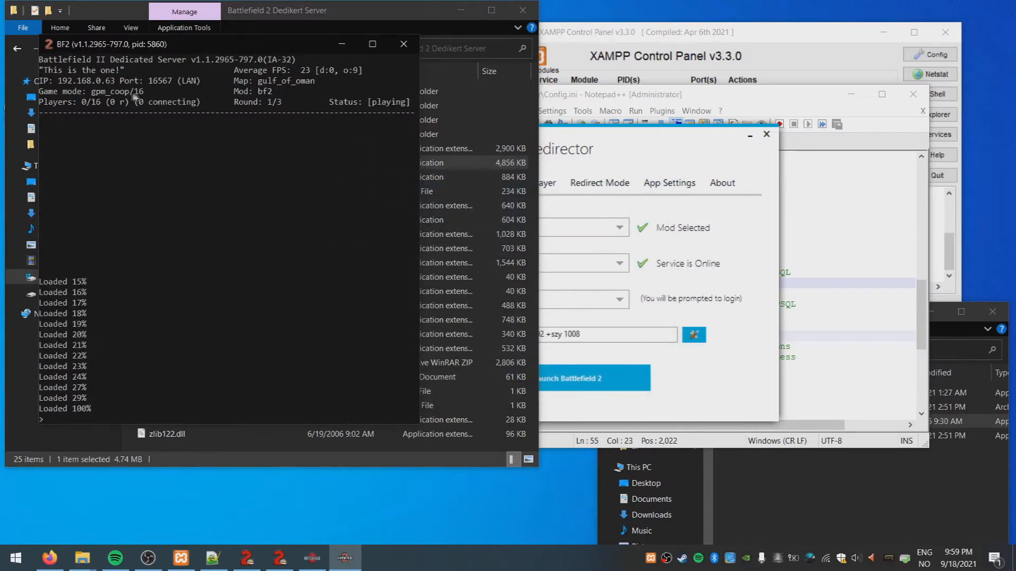
pyautogui.click(628, 146)
pyautogui.click(581, 380)
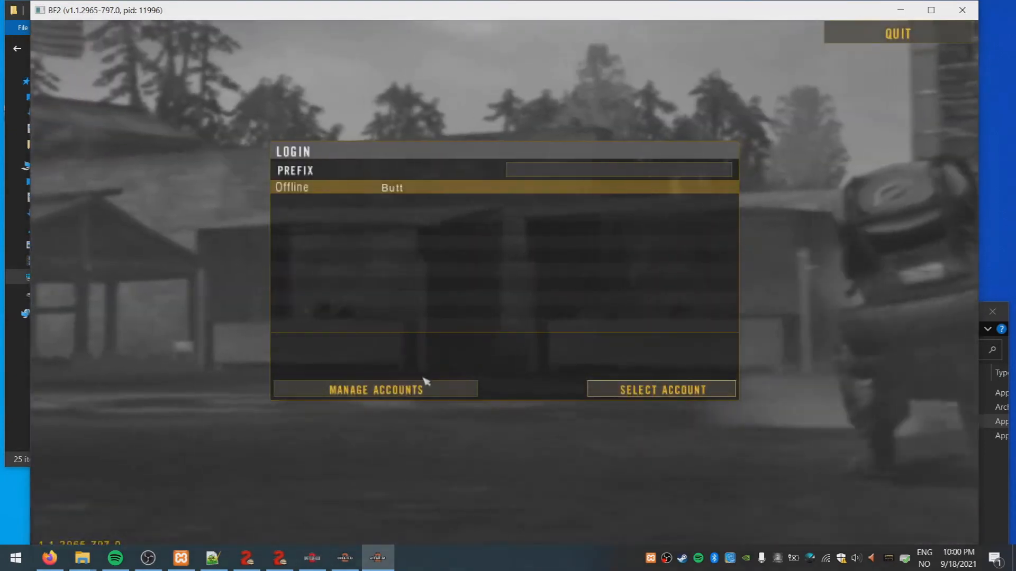
# Start a new account, accept the terms, and enter the player name and e-mail address
pyautogui.click(423, 391)
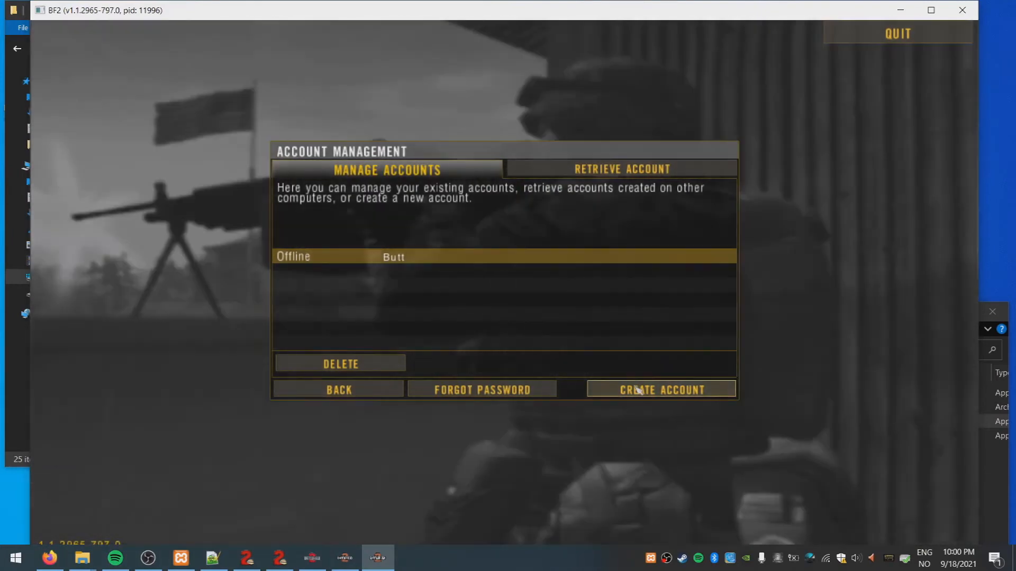
pyautogui.click(634, 390)
pyautogui.click(659, 374)
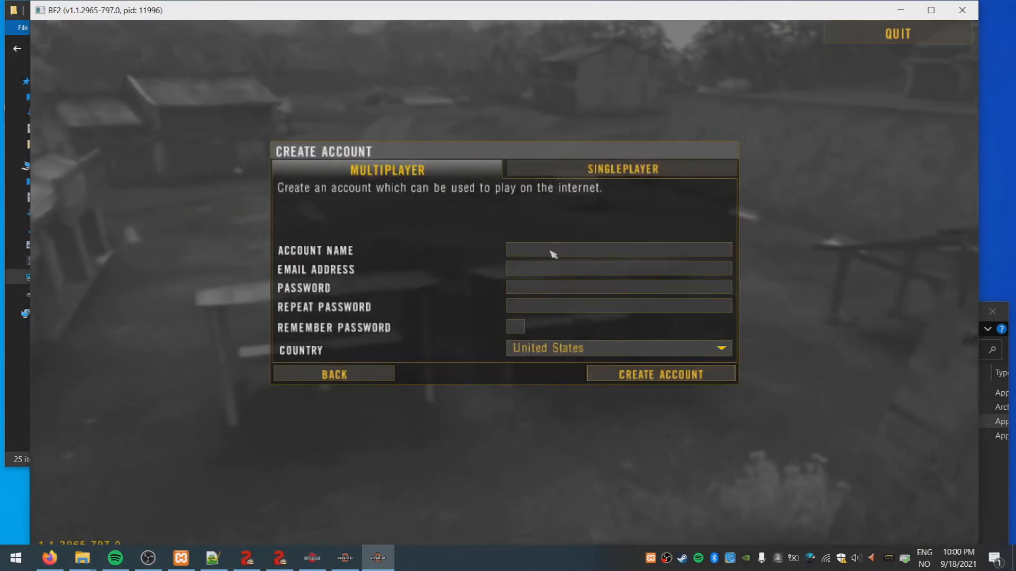
pyautogui.write('Hjaldroud')
pyautogui.press('Tab')
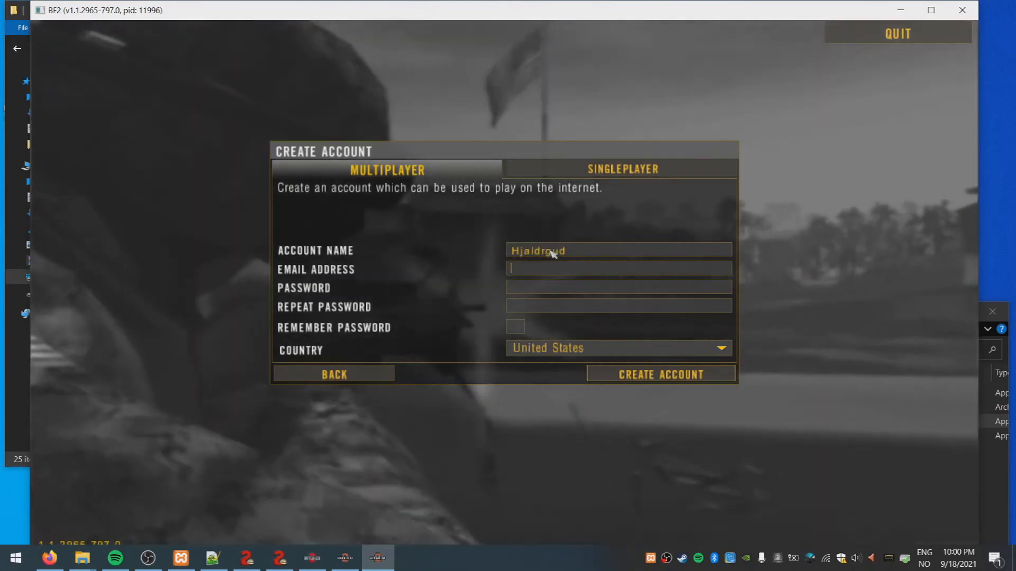
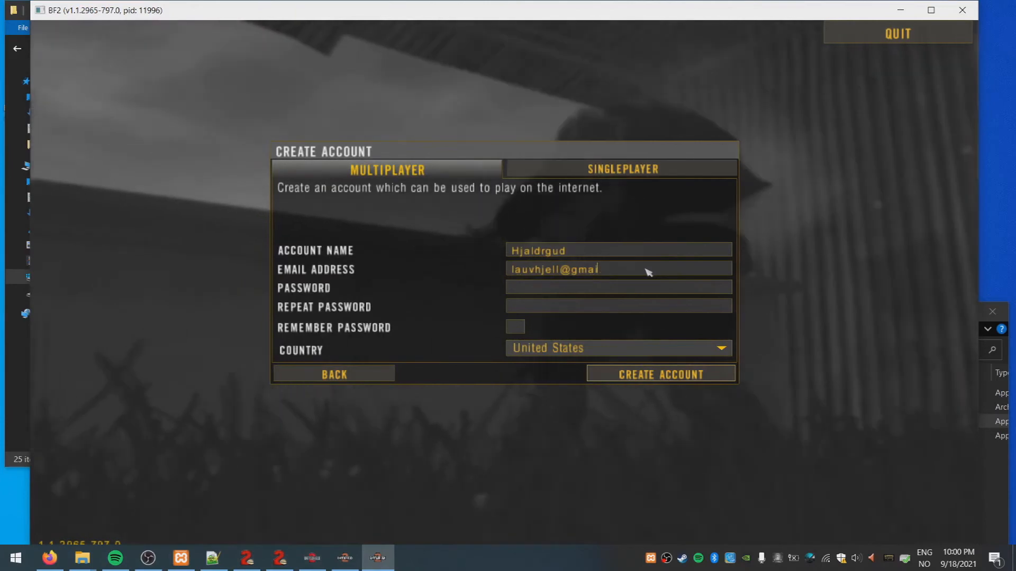
pyautogui.write('l.com')
# Enter and repeat the account password, choose Norway as the country, and create the account
pyautogui.click(619, 291)
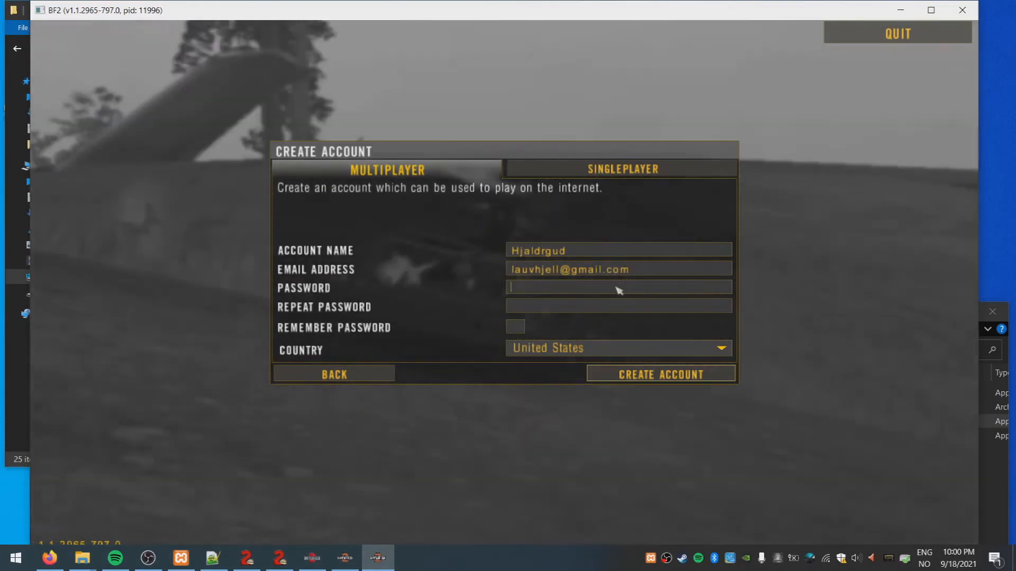
pyautogui.write('********')
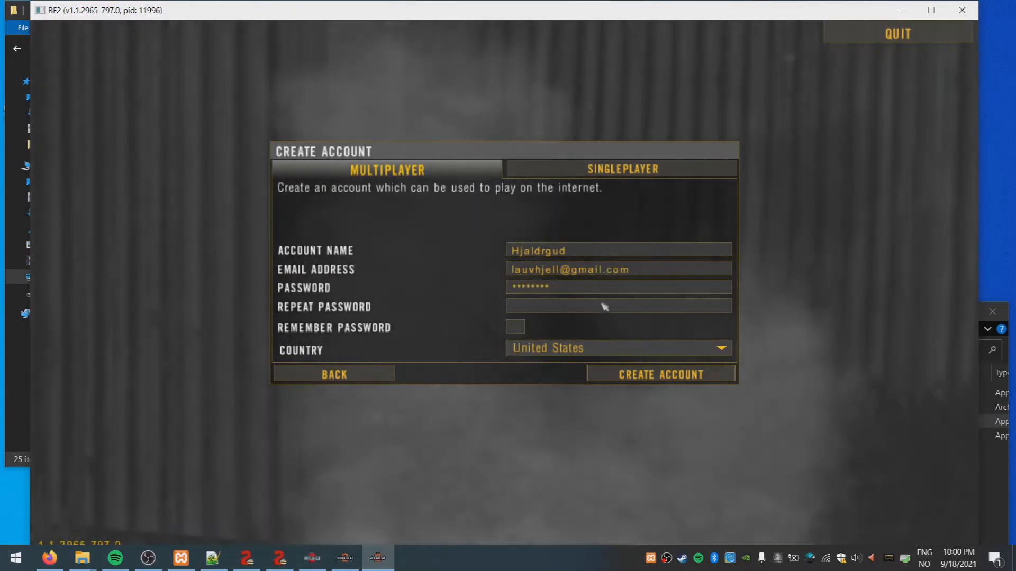
pyautogui.click(605, 307)
pyautogui.write('*******')
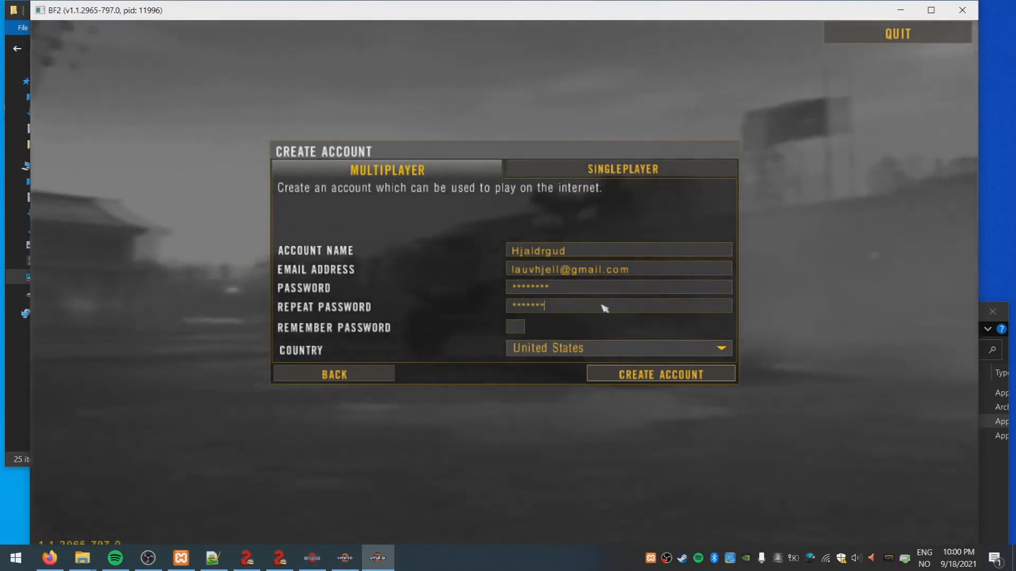
pyautogui.write('*')
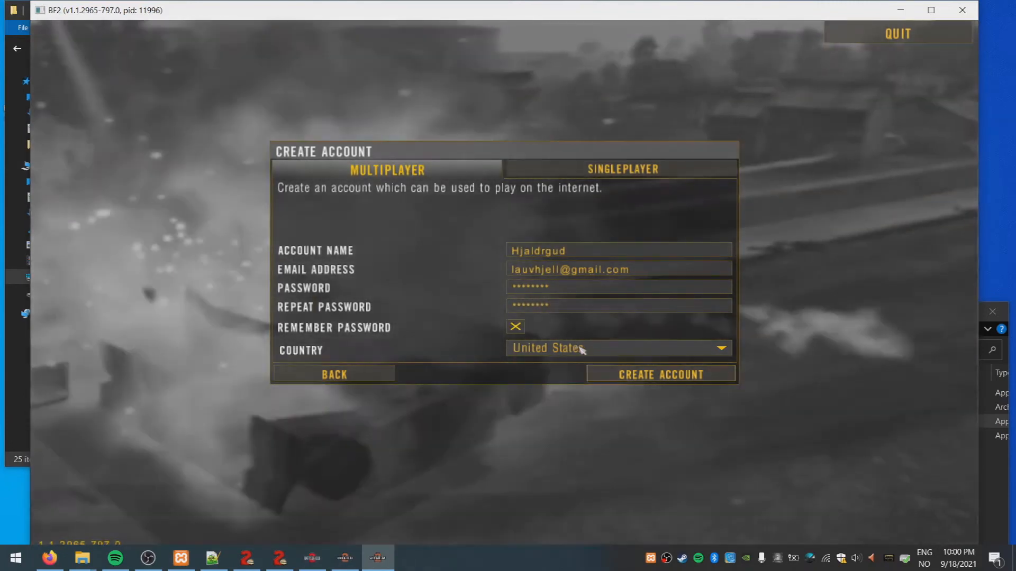
pyautogui.click(721, 348)
pyautogui.moveTo(725, 422); pyautogui.dragTo(726, 470)
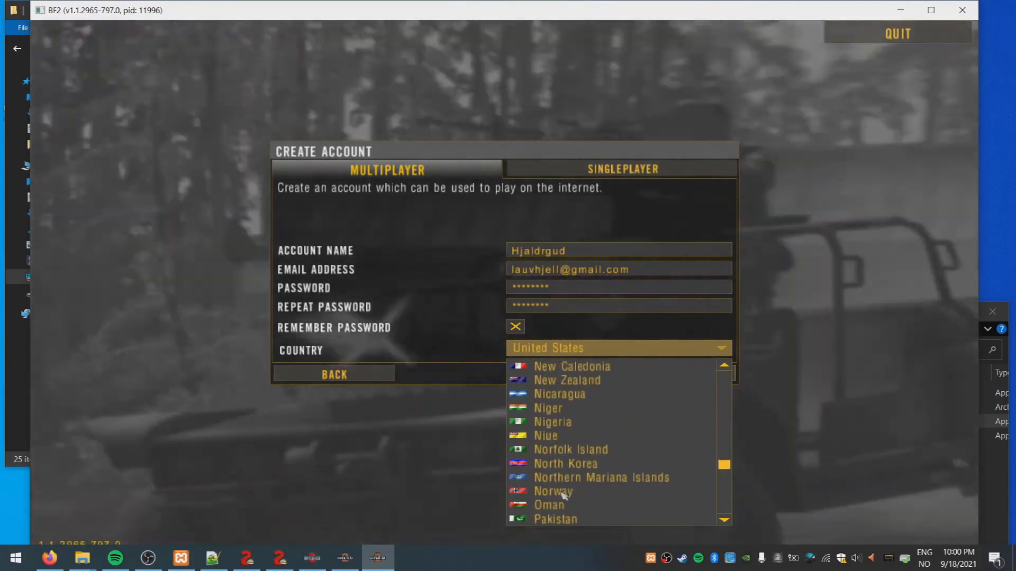
pyautogui.click(550, 491)
pyautogui.click(641, 375)
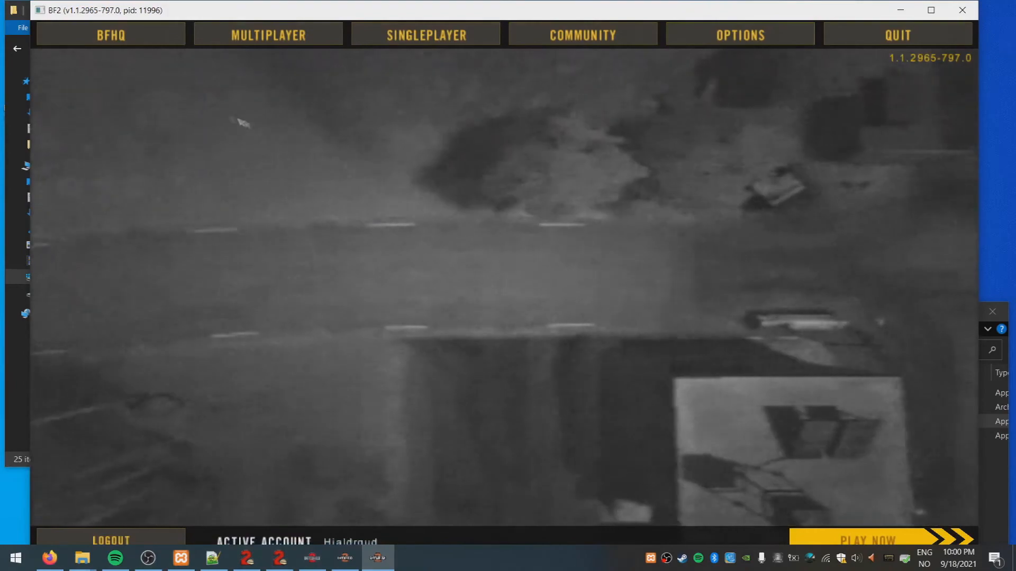
# Browse the player awards and leaderboards, then list servers on the local network
pyautogui.click(154, 34)
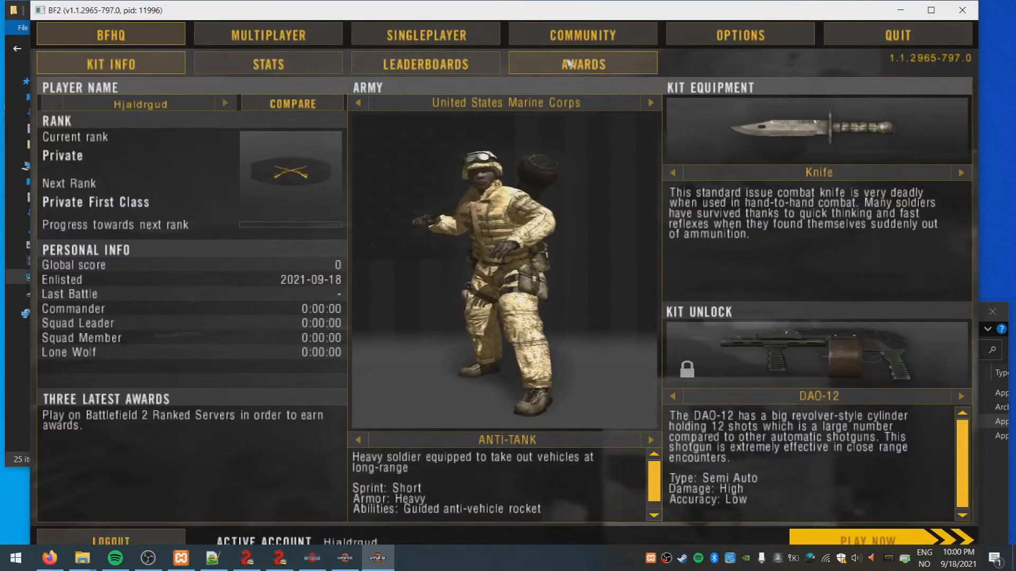
pyautogui.click(569, 64)
pyautogui.click(437, 64)
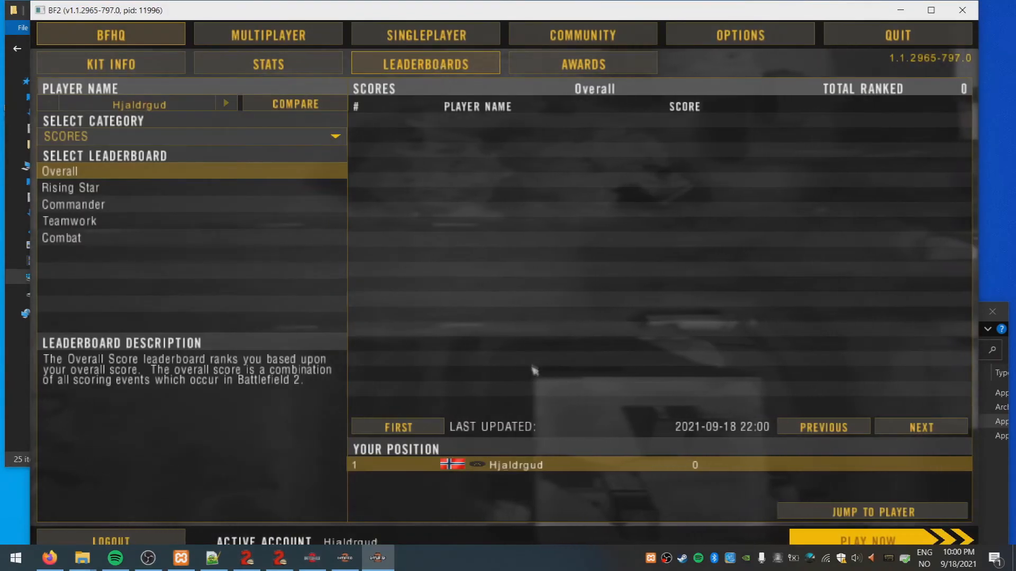
pyautogui.click(296, 35)
pyautogui.click(323, 66)
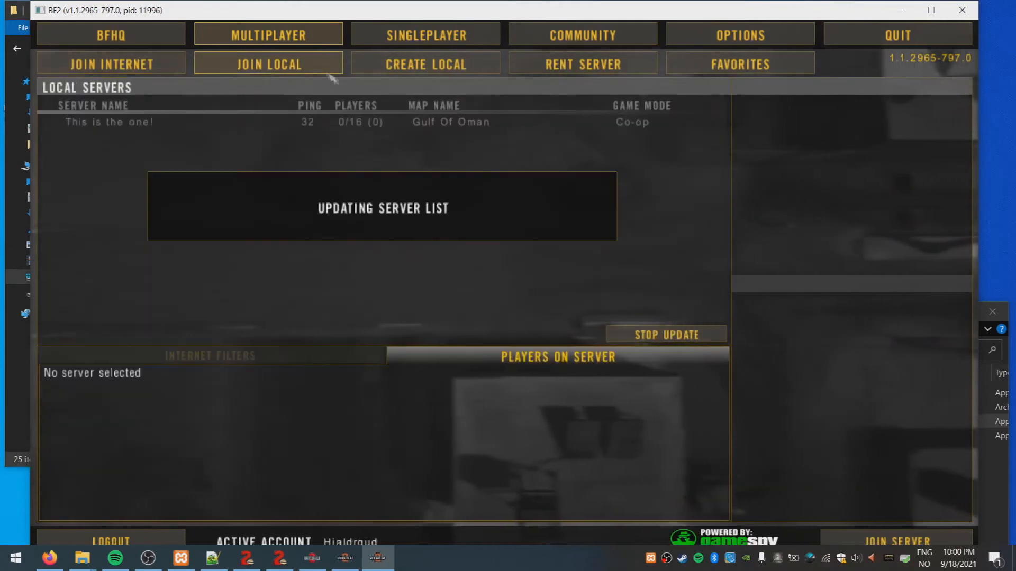
# Try joining 'This is the one!', dismiss the modified-content rejection, and quit the game
pyautogui.click(641, 335)
pyautogui.click(430, 124)
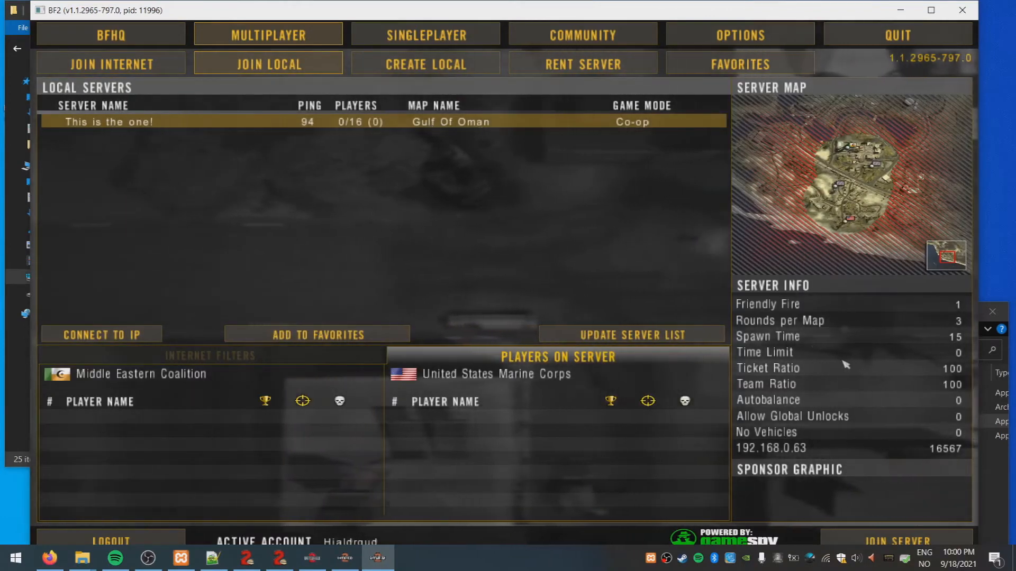
pyautogui.click(902, 540)
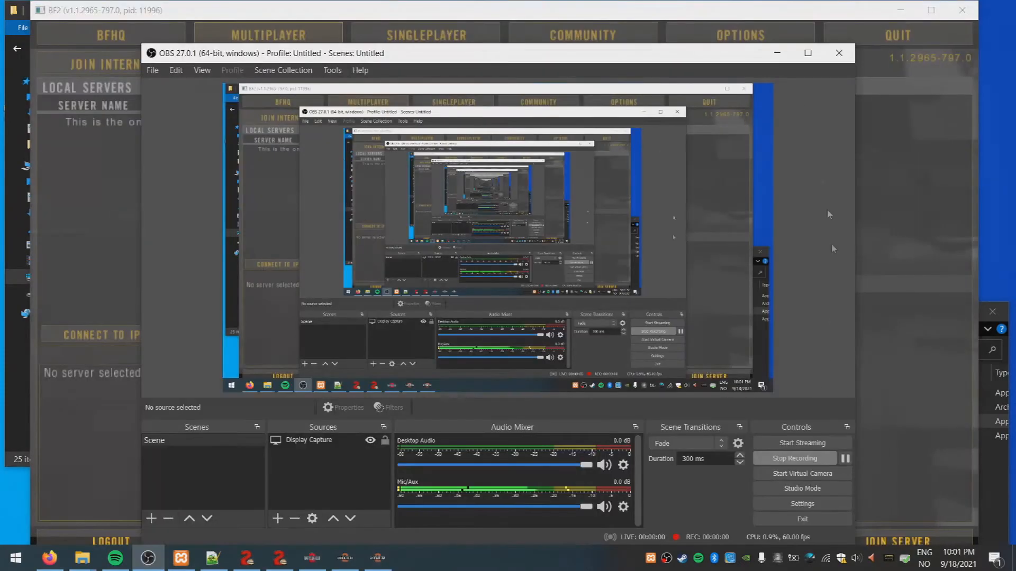
pyautogui.click(776, 55)
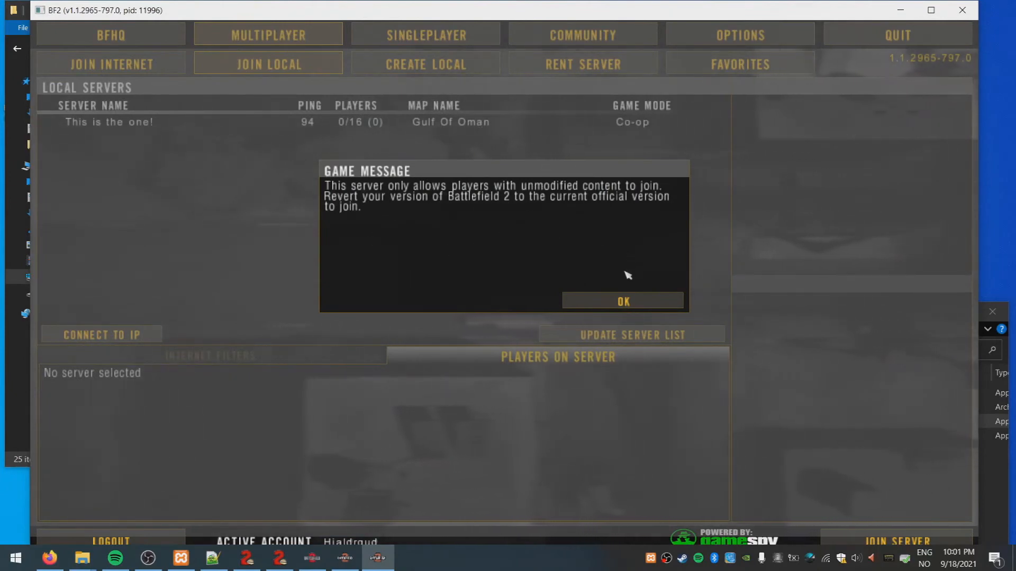
pyautogui.click(623, 302)
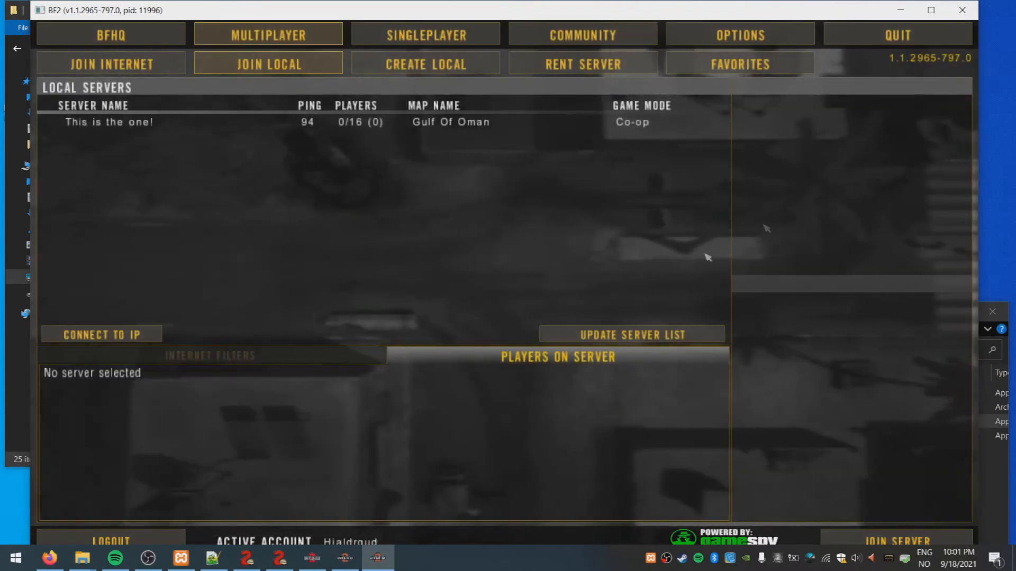
pyautogui.press('Escape')
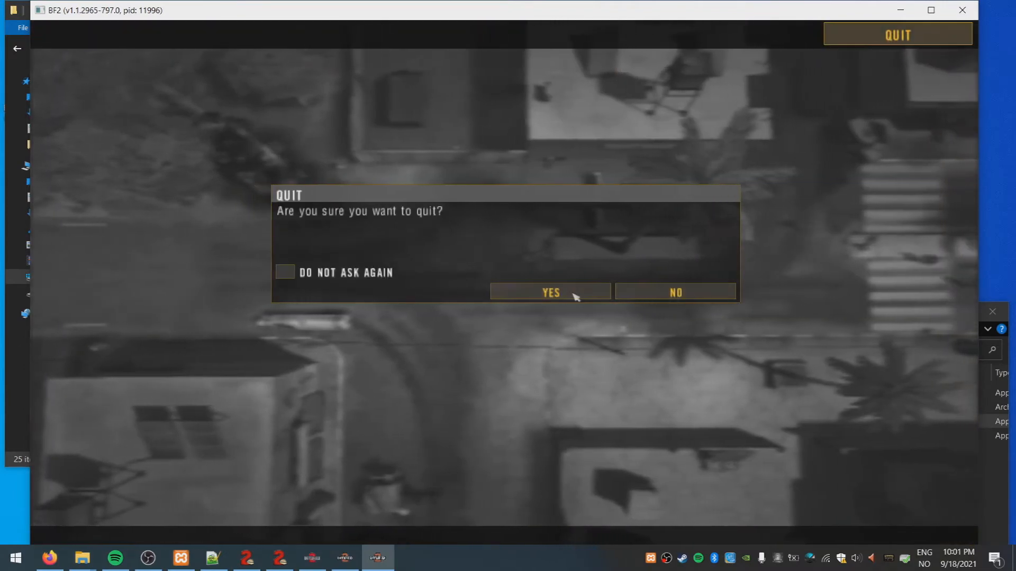
pyautogui.click(574, 292)
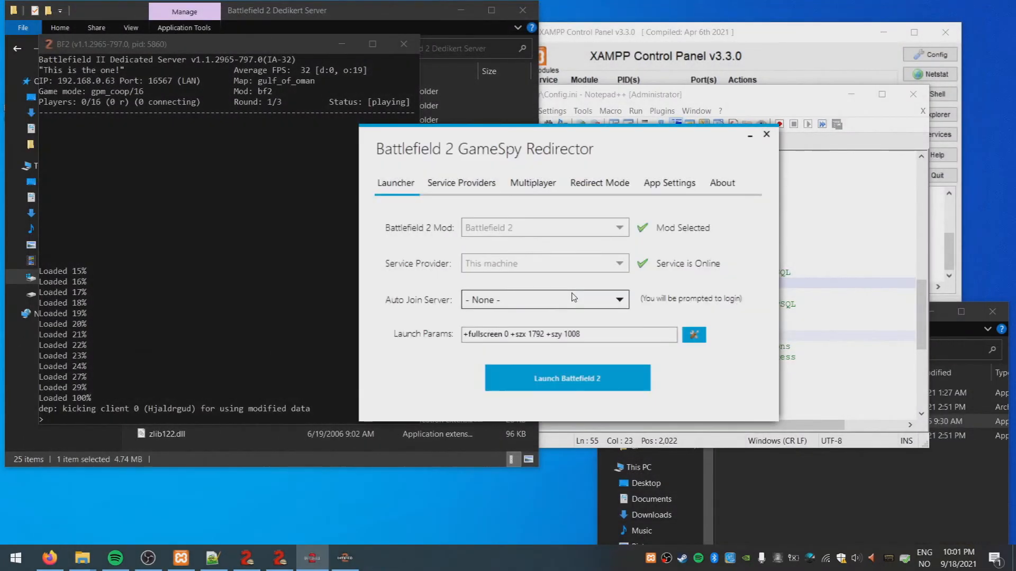
# Select all 36 .md5 search results in the Battlefield 2 Dedikert Server folder
pyautogui.click(351, 17)
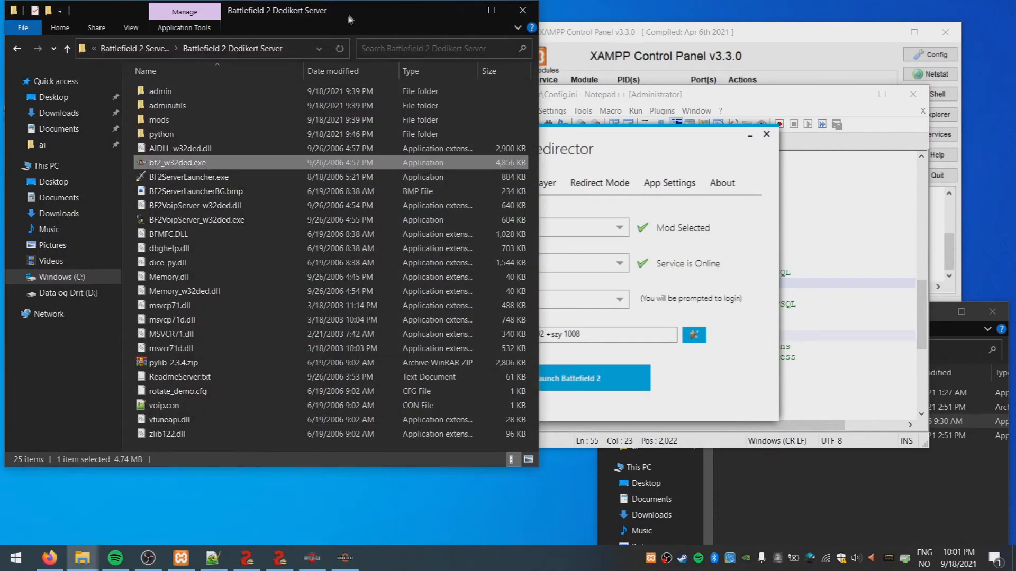
pyautogui.click(132, 48)
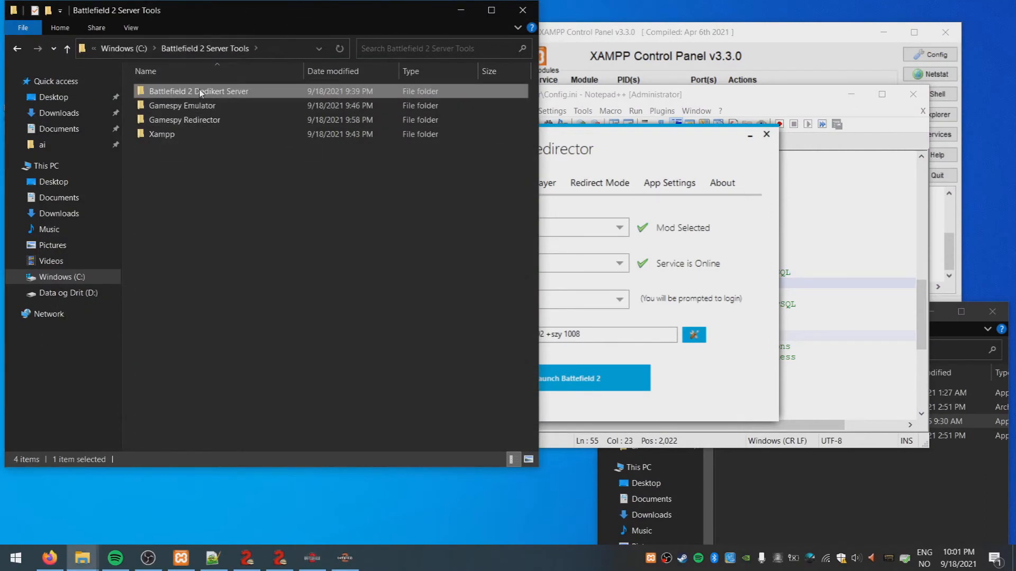
pyautogui.doubleClick(175, 92)
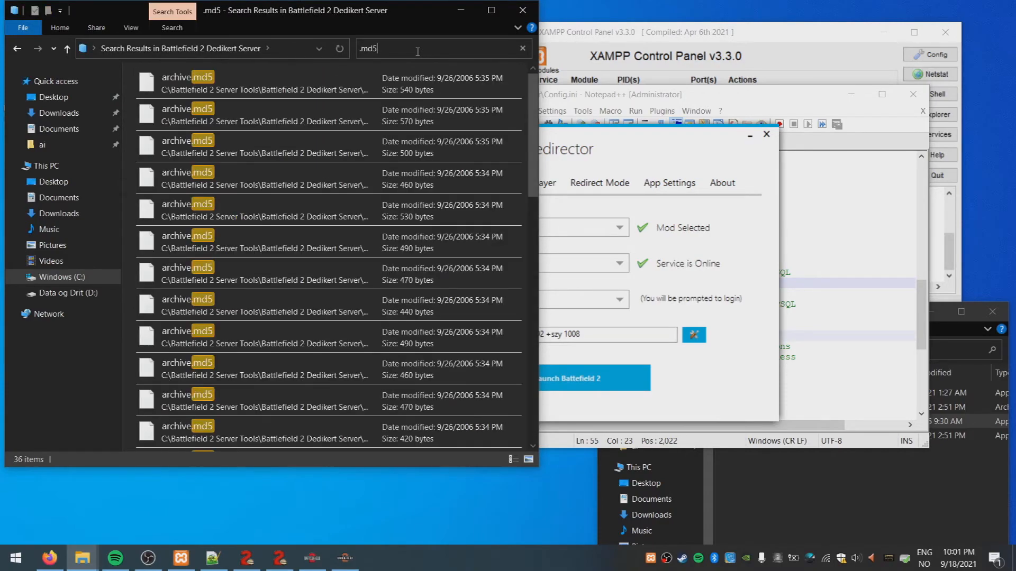
pyautogui.moveTo(535, 105); pyautogui.dragTo(540, 245)
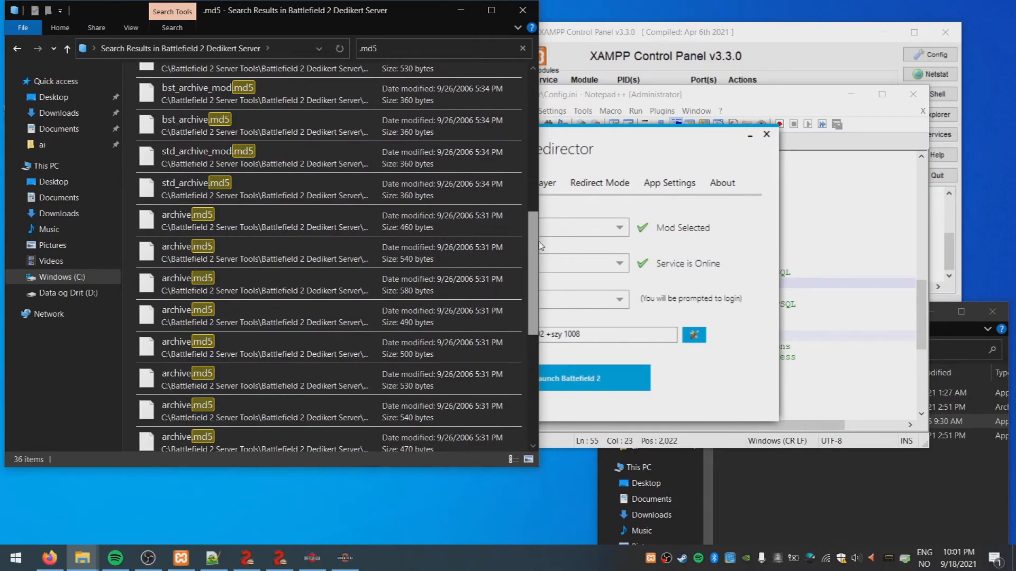
pyautogui.moveTo(540, 245); pyautogui.dragTo(812, 321)
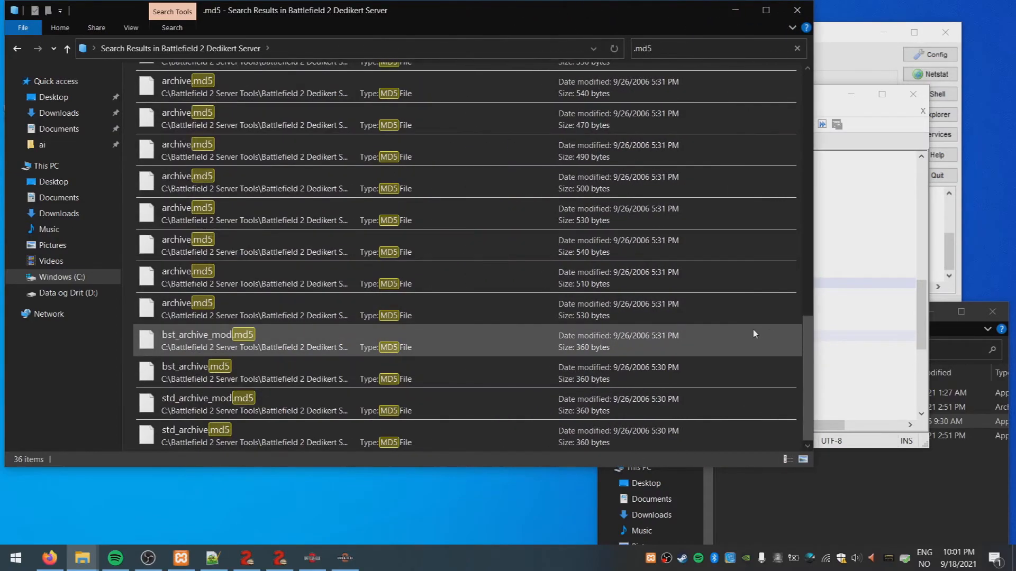
pyautogui.scroll(10, 694, 332)
pyautogui.hotkey('ctrl', 'a')
pyautogui.click(370, 91)
pyautogui.scroll(-10, 379, 237)
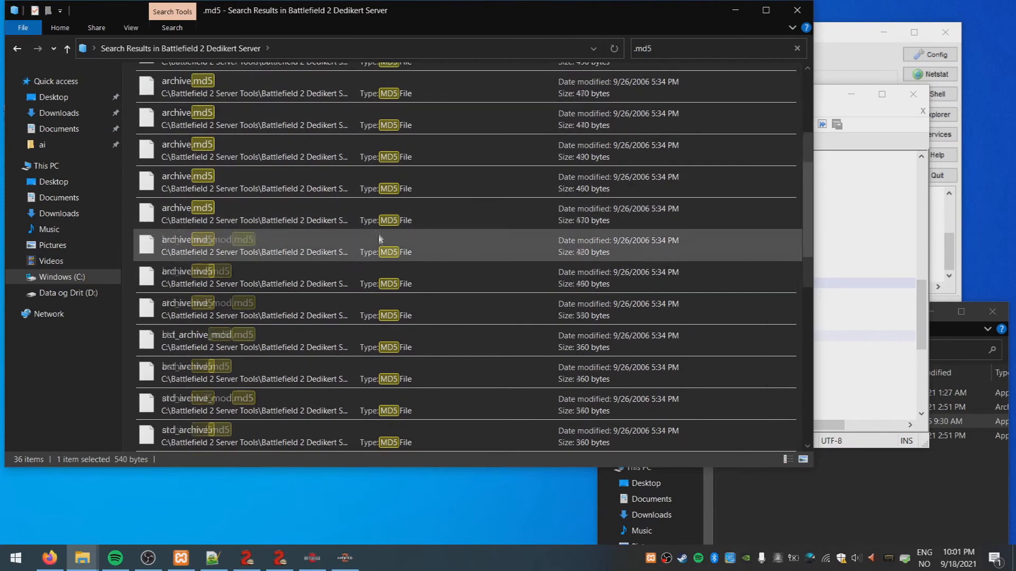
pyautogui.hotkey('ctrl', 'a')
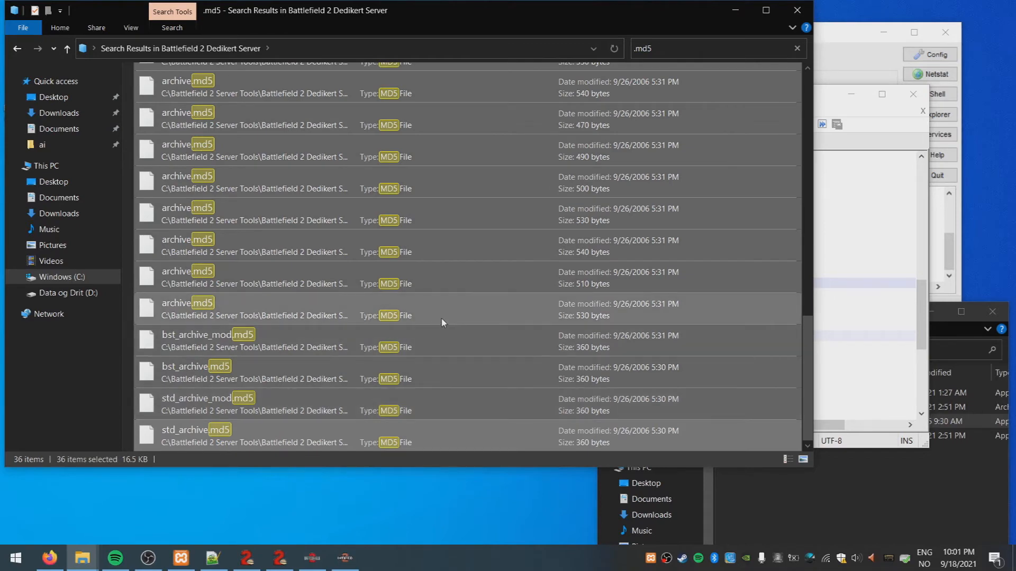
# Close the server console, delete the selected .md5 files skipping the missing one, and open C:\Battlefield 2.141
pyautogui.click(345, 560)
pyautogui.click(398, 49)
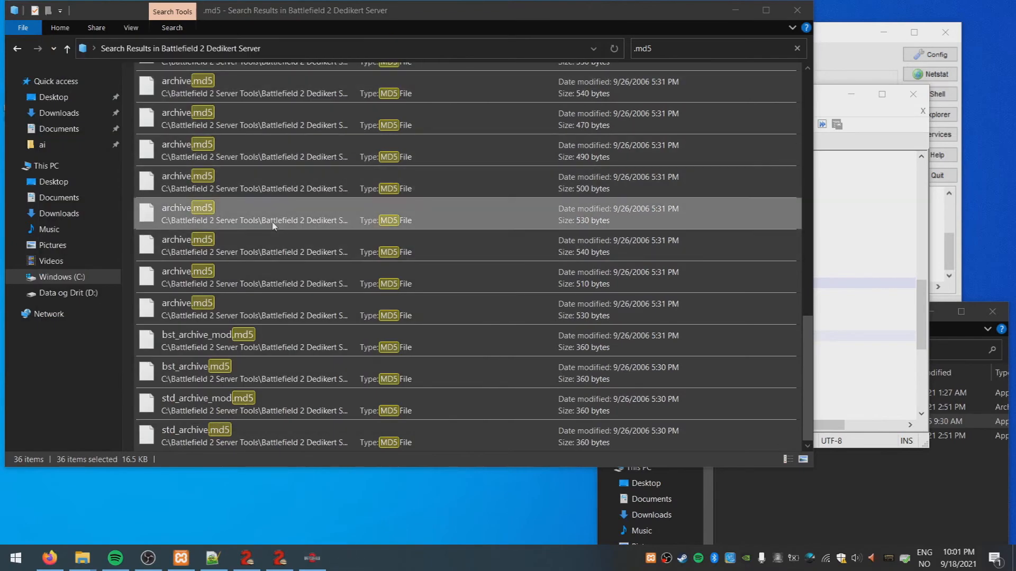
pyautogui.rightClick(275, 224)
pyautogui.click(104, 416)
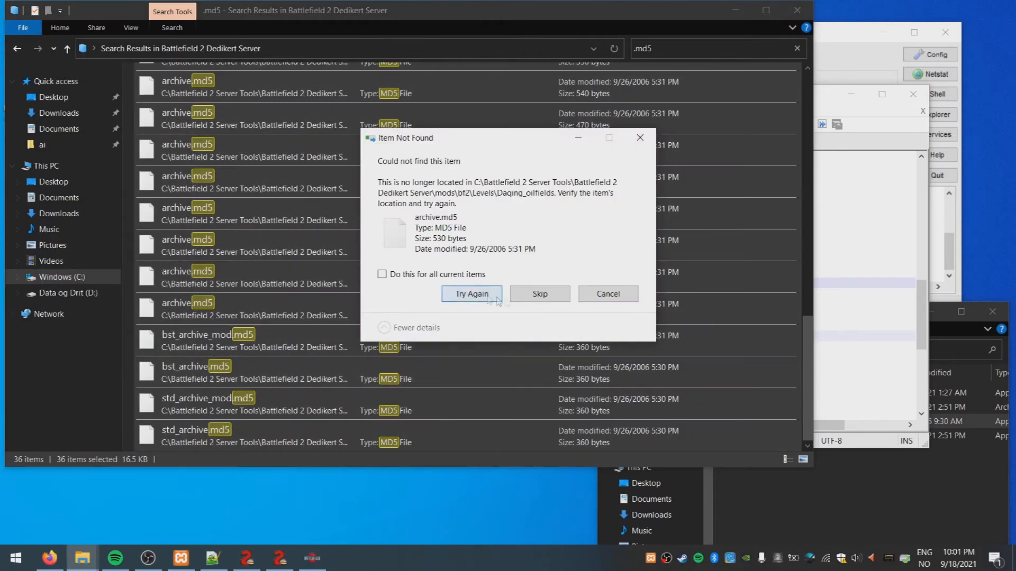
pyautogui.click(479, 297)
pyautogui.click(640, 138)
pyautogui.click(658, 47)
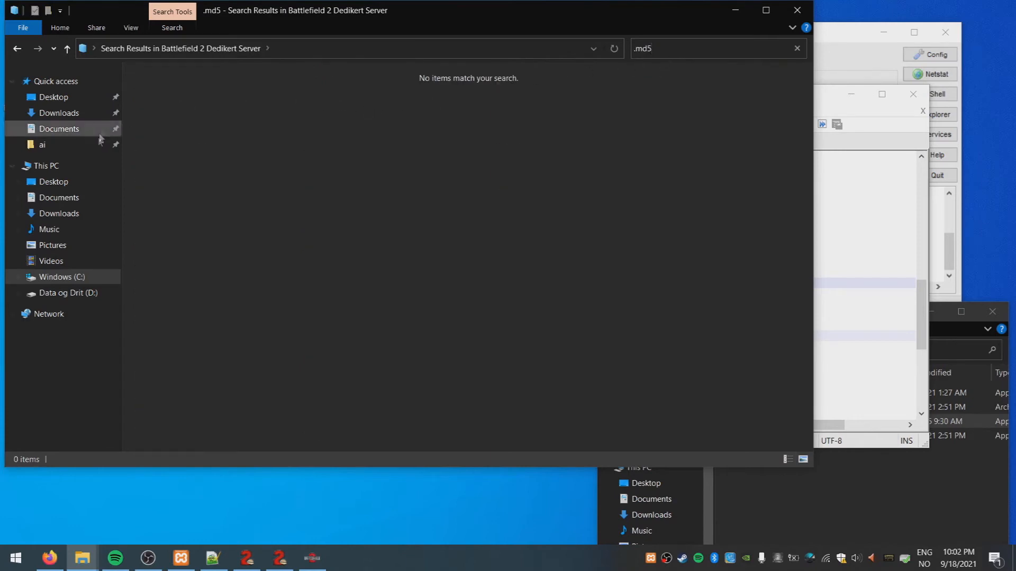
pyautogui.click(56, 277)
pyautogui.doubleClick(220, 133)
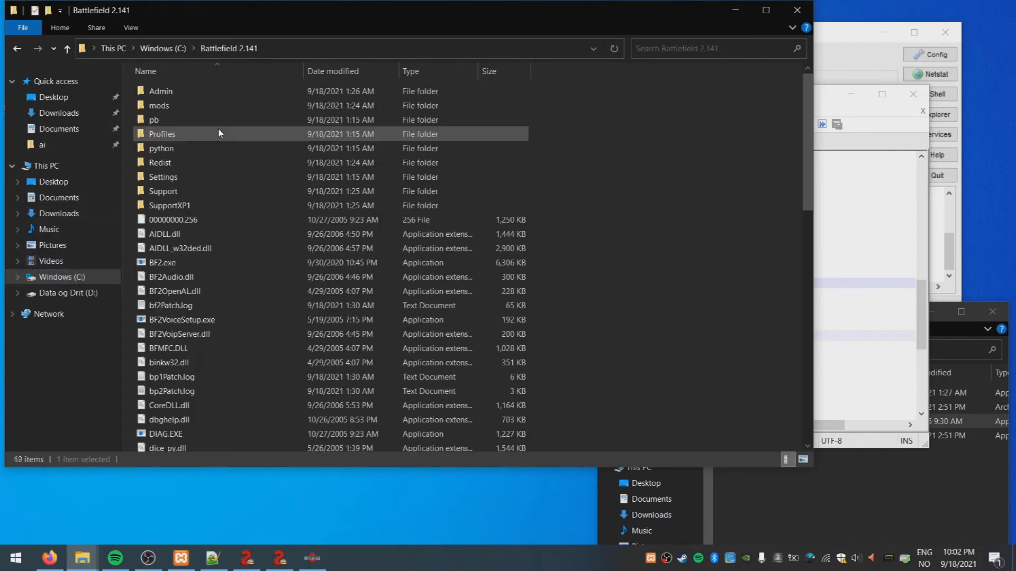
# Search the Battlefield 2.141 folder for .md5 files and select all results
pyautogui.click(672, 49)
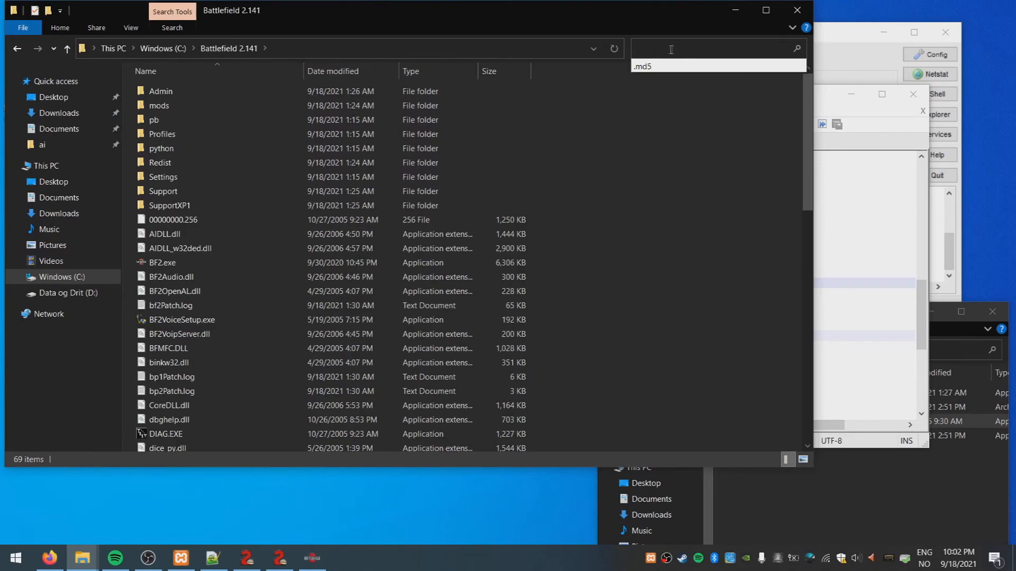
pyautogui.click(652, 66)
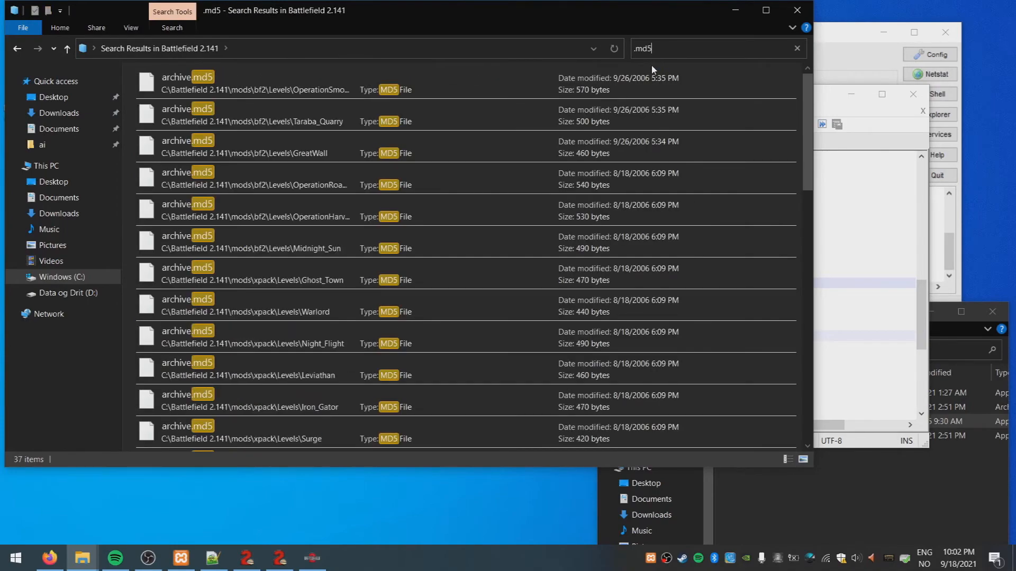
pyautogui.moveTo(808, 133); pyautogui.dragTo(824, 380)
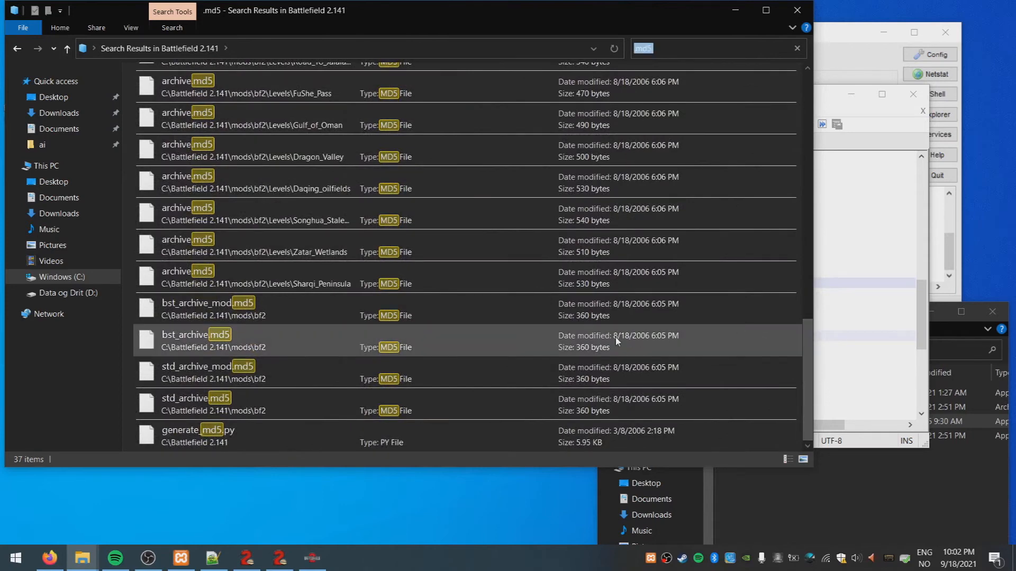
pyautogui.click(267, 401)
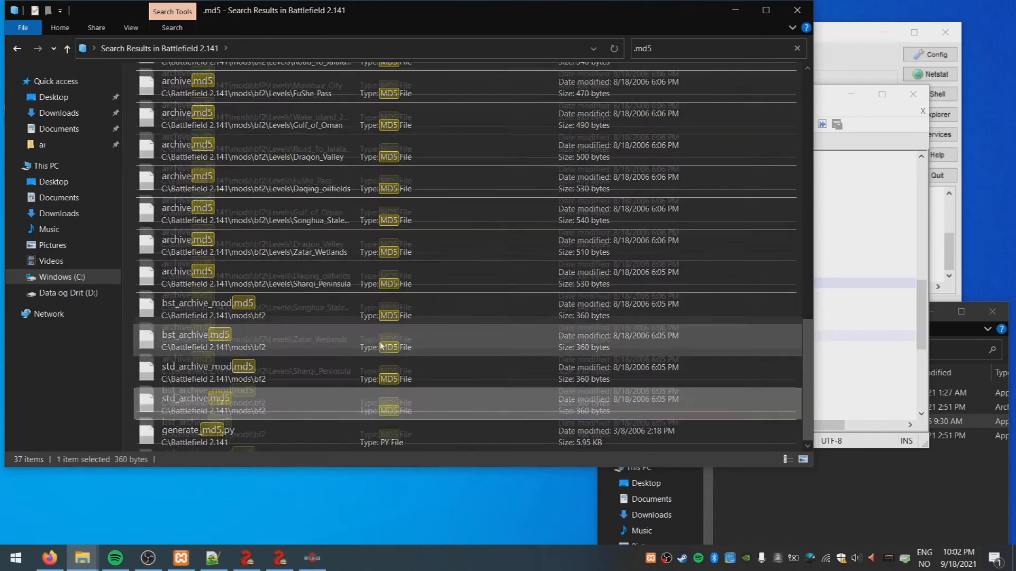
pyautogui.scroll(8, 253, 212)
pyautogui.hotkey('ctrl', 'a')
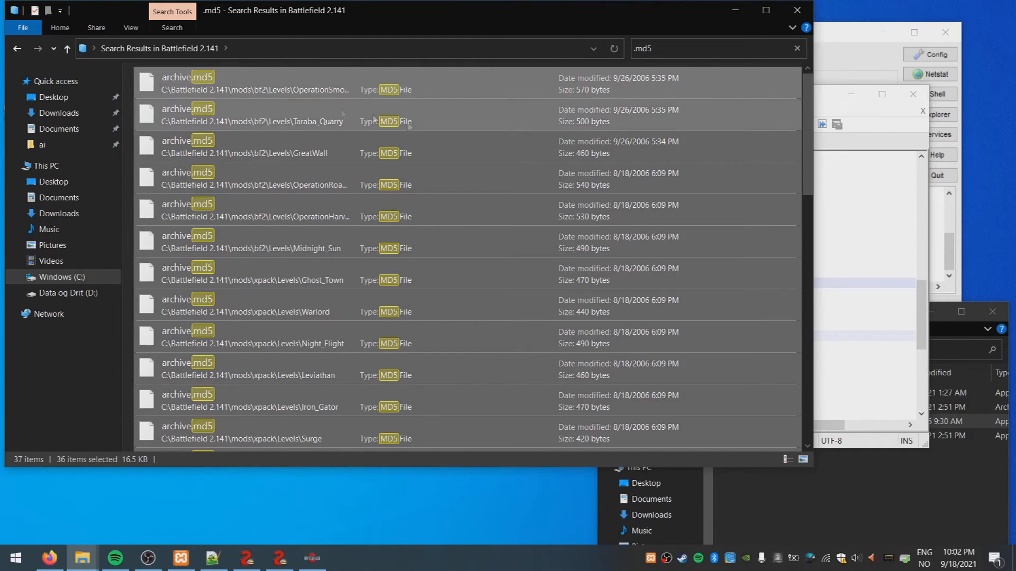
# Clear the search and go to C:\Battlefield 2 Server Tools\Battlefield 2 Dedikert Server
pyautogui.click(683, 50)
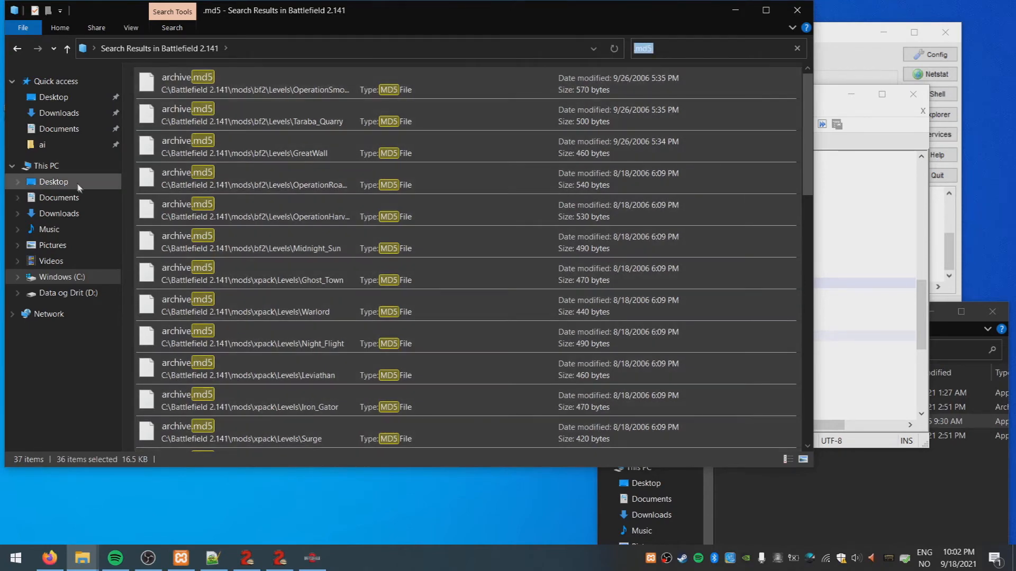
pyautogui.press('BackSpace')
pyautogui.click(661, 66)
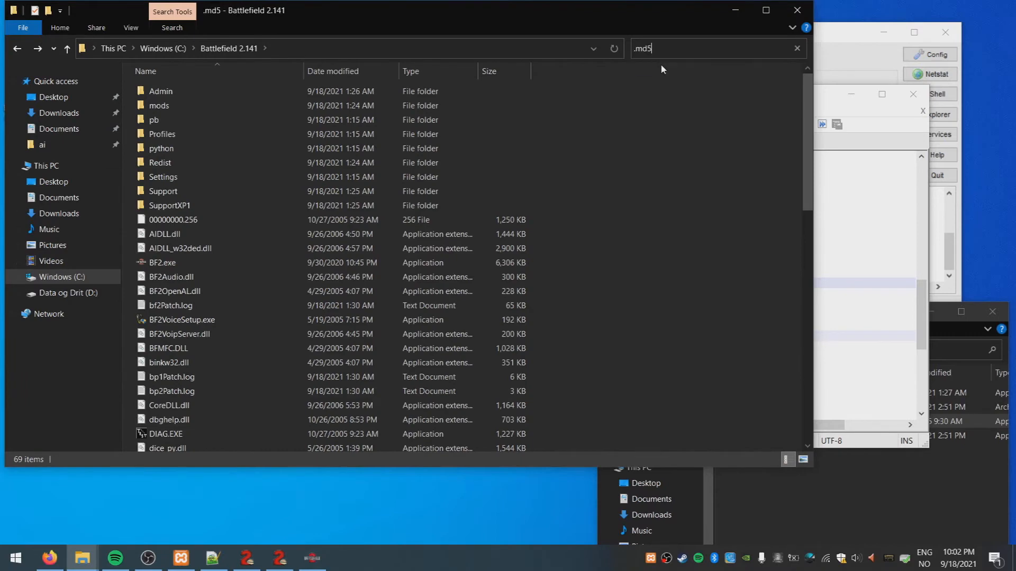
pyautogui.hotkey('alt', 'Left')
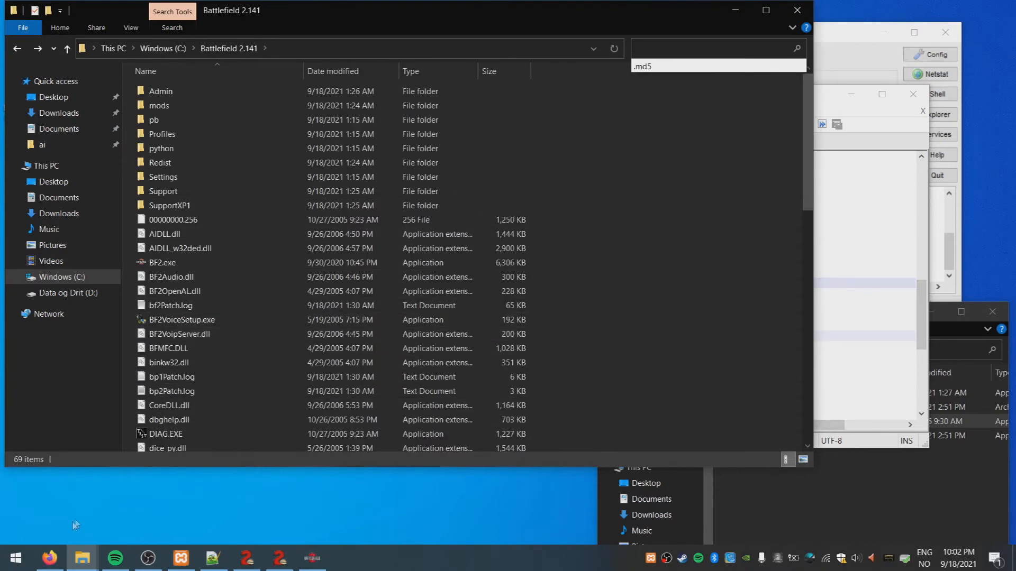
pyautogui.click(58, 277)
pyautogui.click(200, 122)
pyautogui.doubleClick(200, 121)
pyautogui.doubleClick(195, 91)
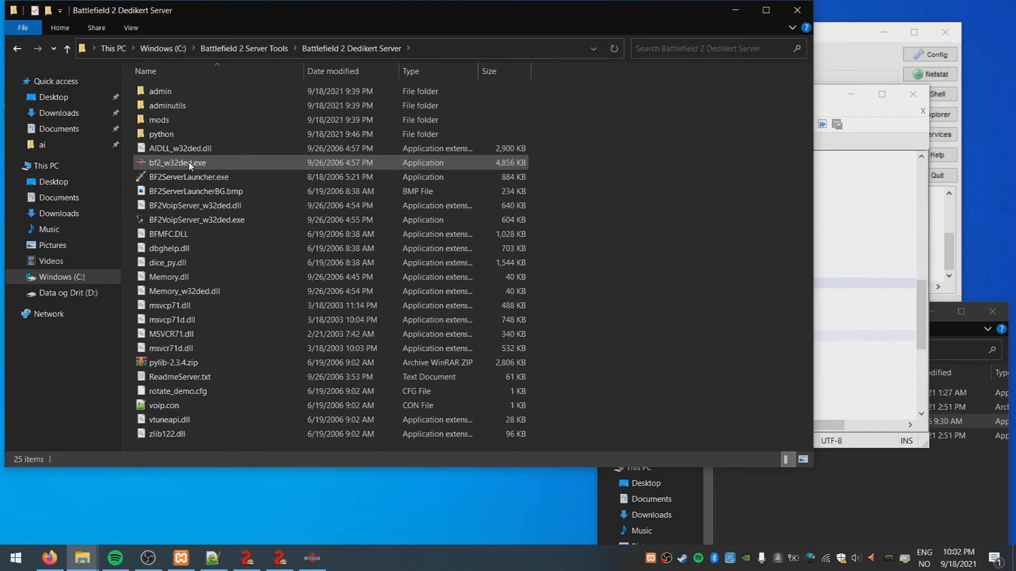
# Open mods\bf2\settings\ServerSettings.con in Notepad++
pyautogui.doubleClick(175, 119)
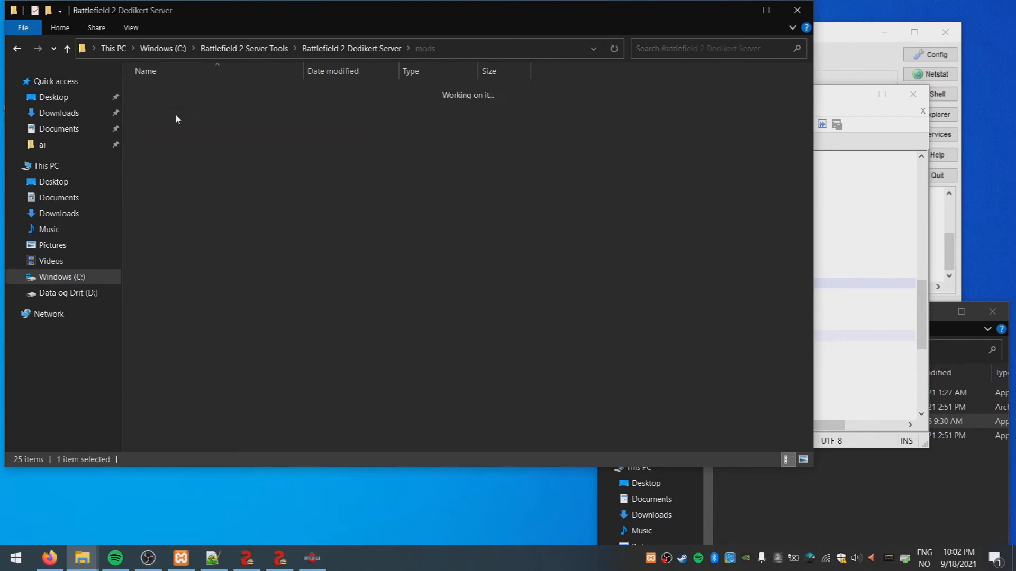
pyautogui.doubleClick(175, 90)
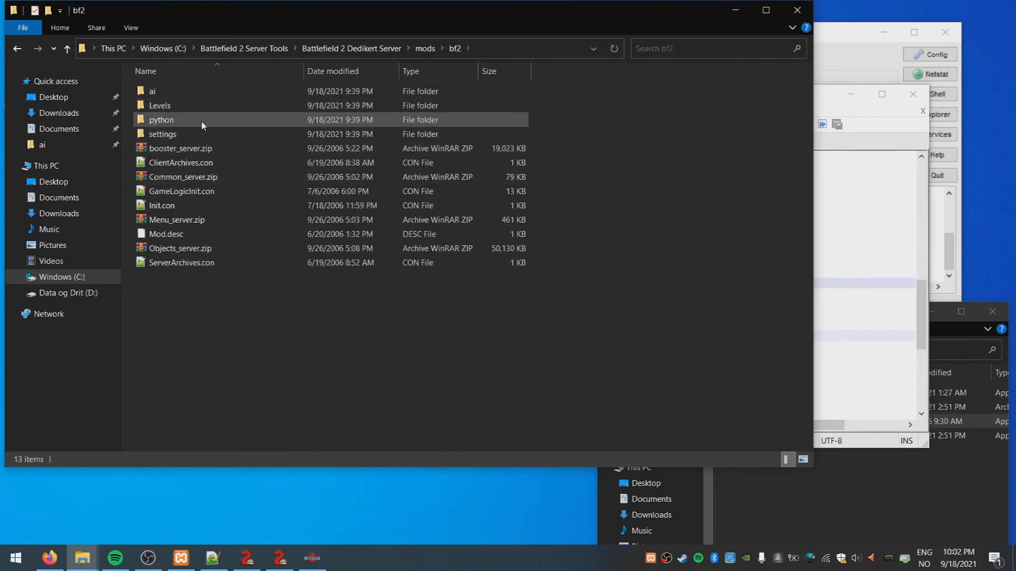
pyautogui.click(190, 135)
pyautogui.doubleClick(190, 136)
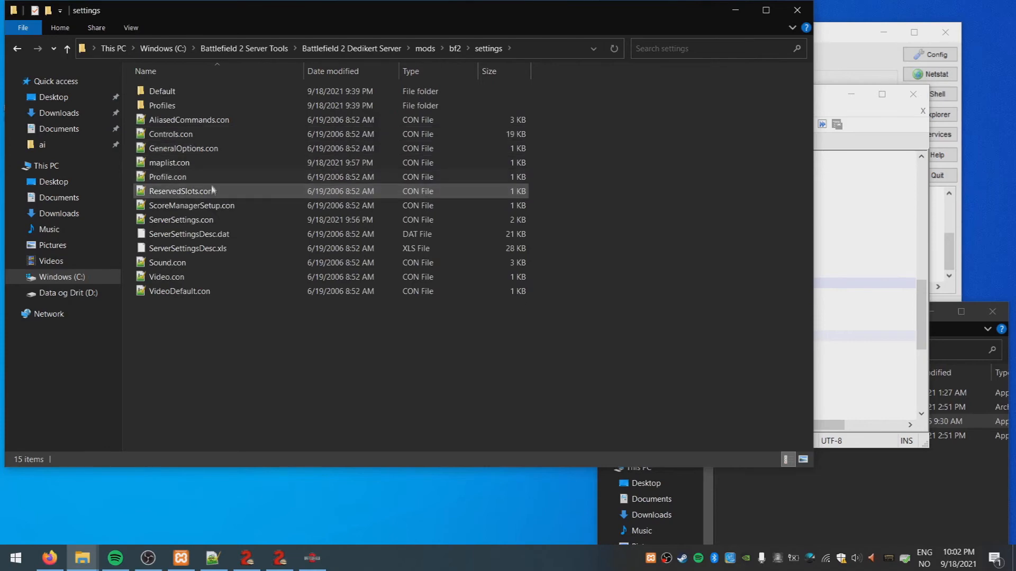
pyautogui.doubleClick(213, 221)
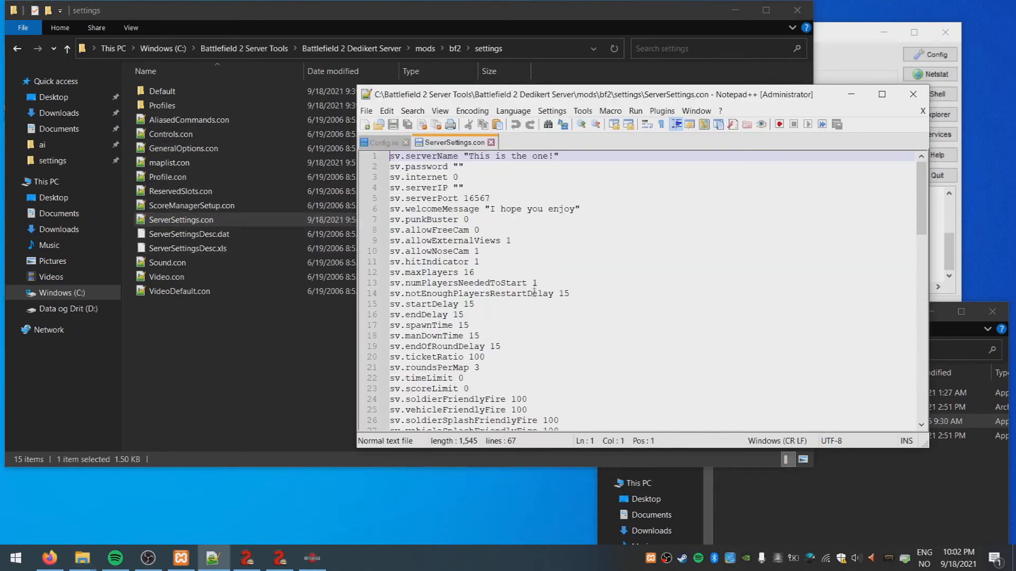
# Set roundsPerMap to 1 and save, then change ticketRatio from 100 to 10
pyautogui.hotkey('ctrl', 'f')
pyautogui.write('roundsper')
pyautogui.press('Return')
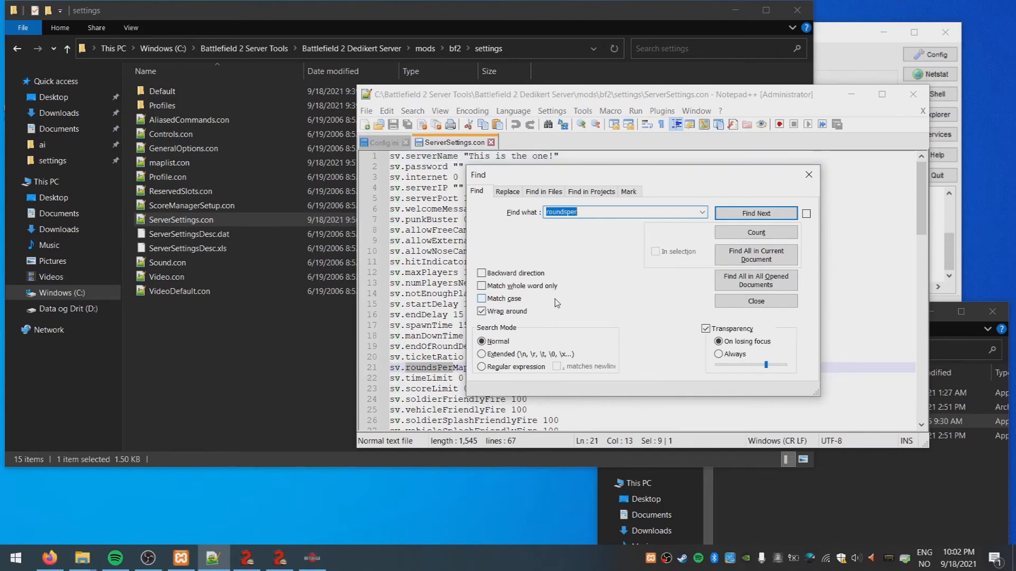
pyautogui.moveTo(613, 177); pyautogui.dragTo(808, 239)
pyautogui.click(478, 368)
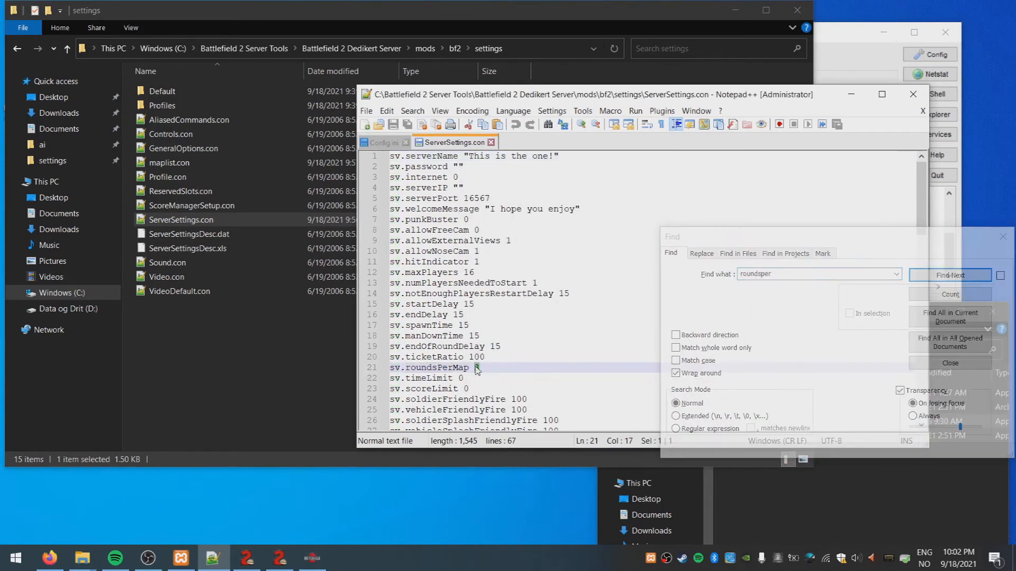
pyautogui.hotkey('ctrl', 's')
pyautogui.scroll(-1, 486, 330)
pyautogui.moveTo(487, 325); pyautogui.dragTo(477, 325)
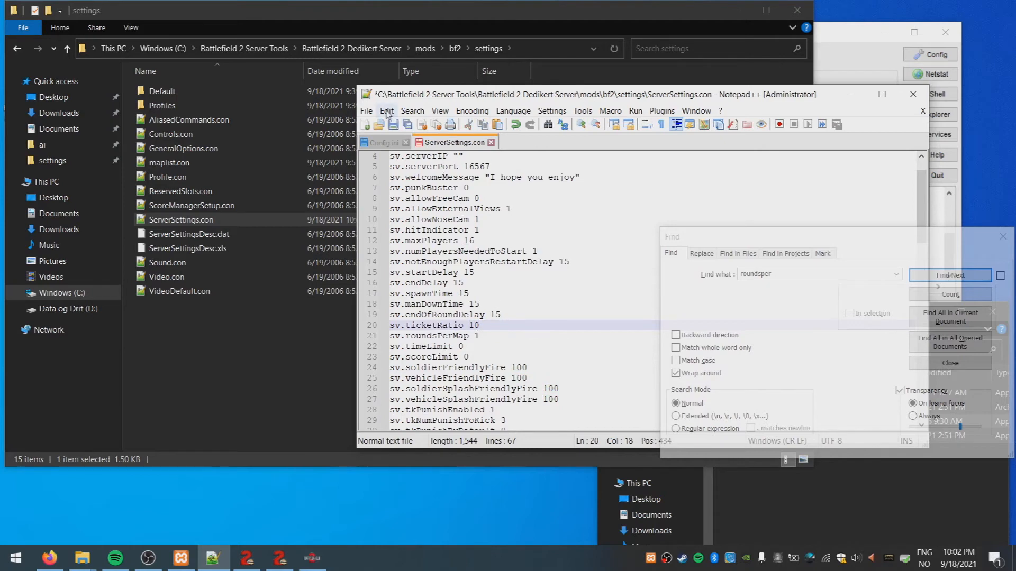
pyautogui.click(275, 355)
pyautogui.hotkey('alt', 'Up')
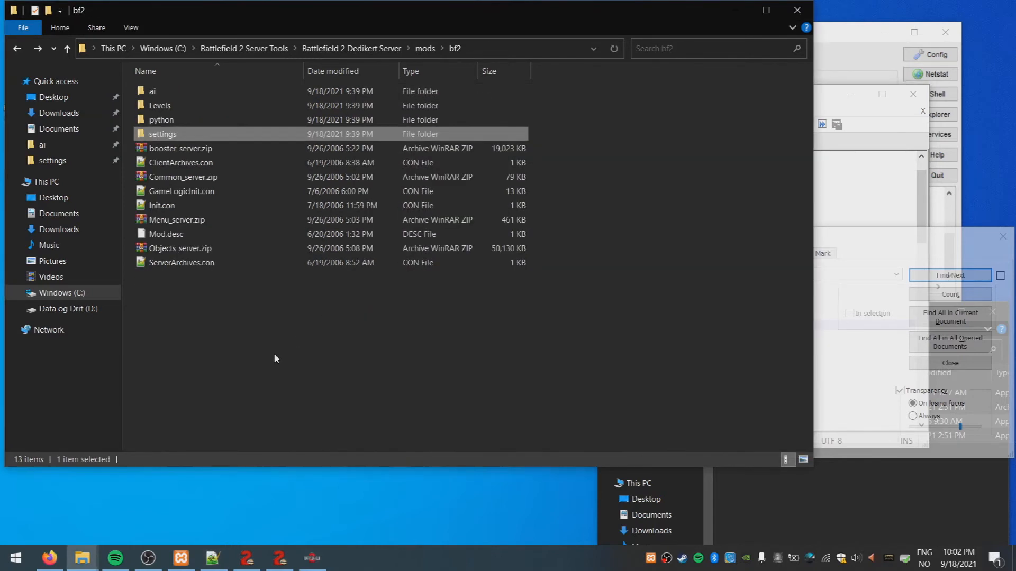
# Restart bf2_w32ded.exe from the Dedikert Server folder and launch Battlefield 2 via the Redirector
pyautogui.hotkey('alt', 'Up')
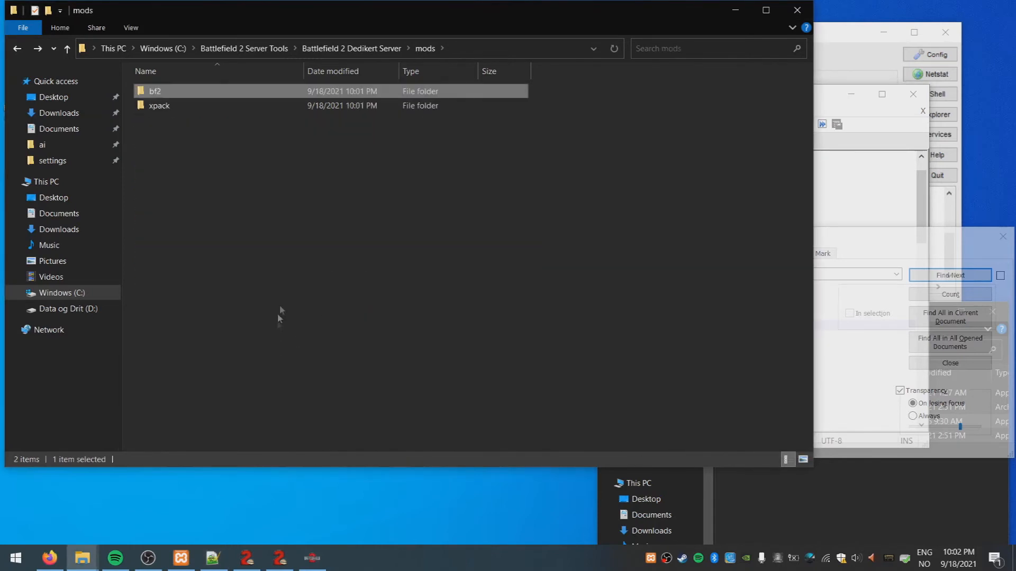
pyautogui.click(351, 48)
pyautogui.click(230, 164)
pyautogui.doubleClick(230, 164)
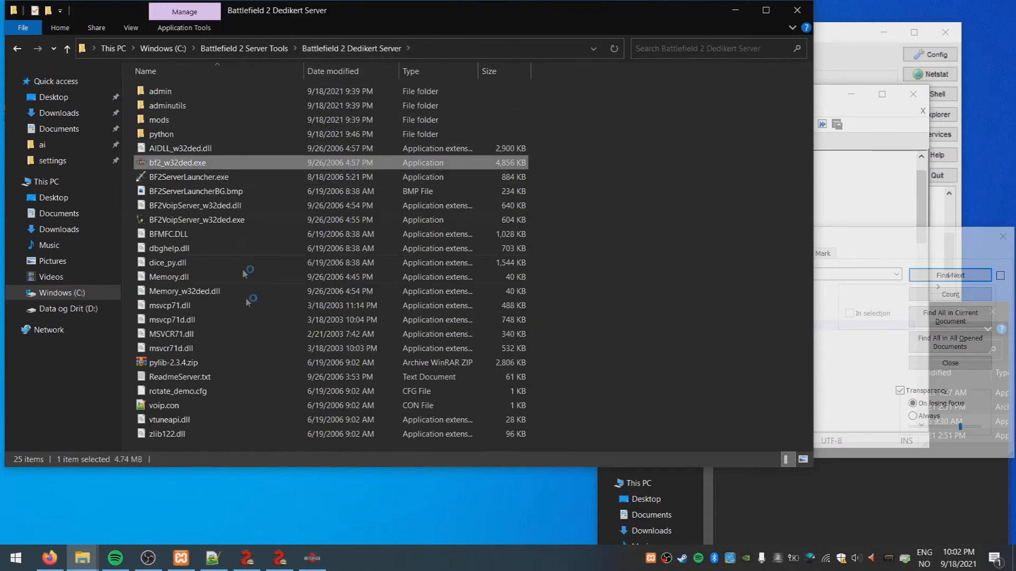
pyautogui.click(312, 558)
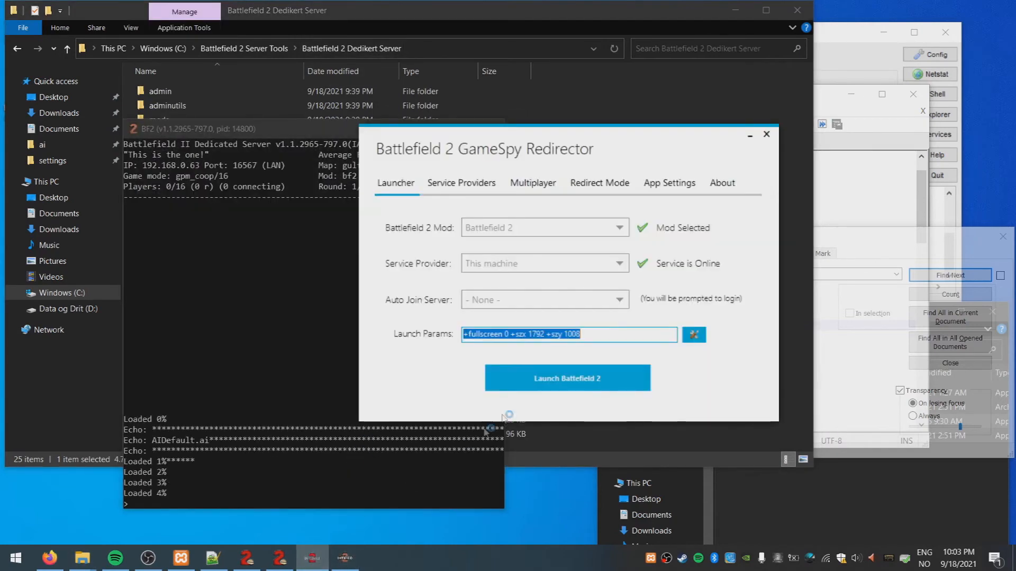
pyautogui.click(576, 379)
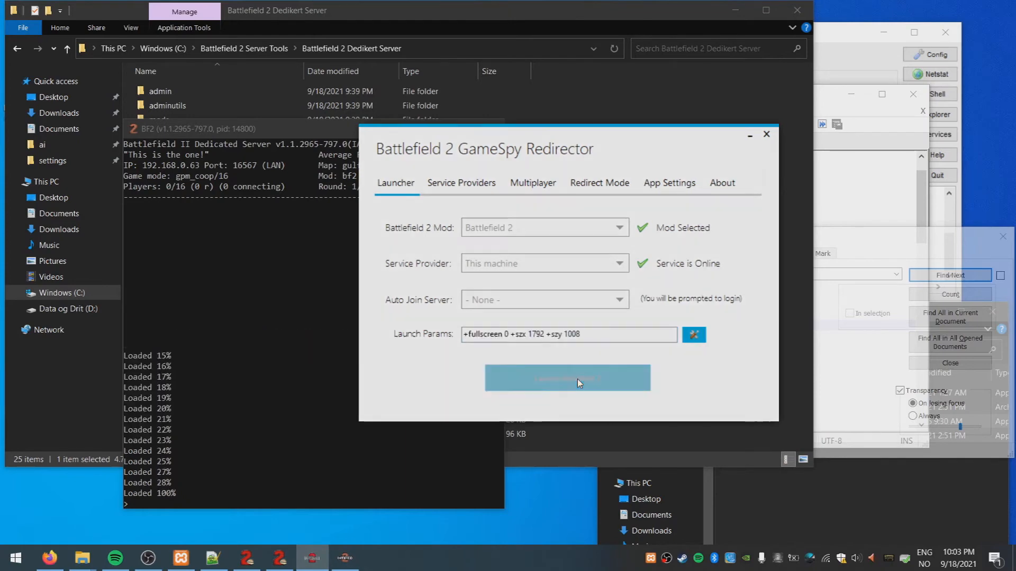
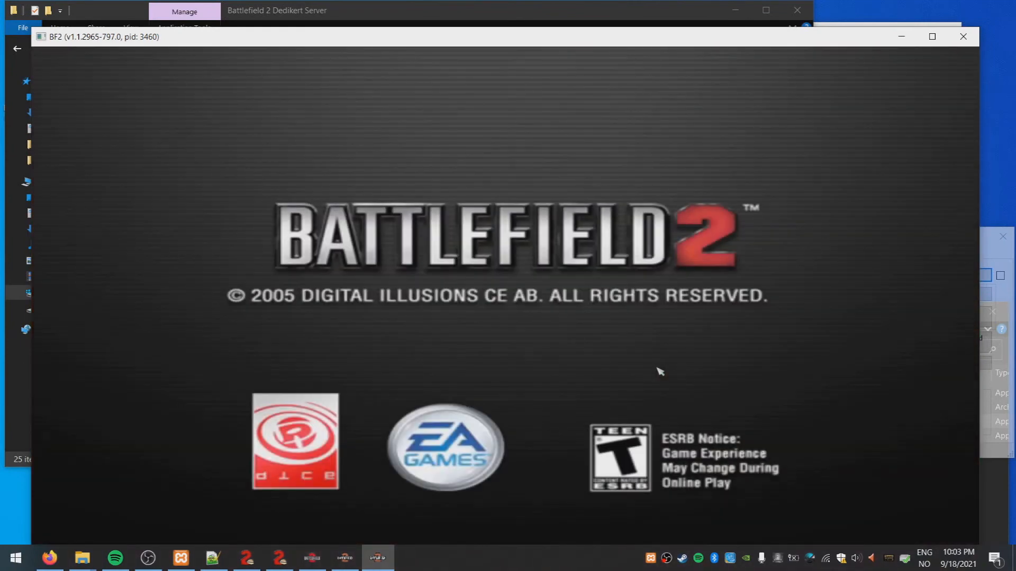
# Move the BF2 window higher and log in with the saved Online profile
pyautogui.moveTo(570, 45); pyautogui.dragTo(573, 23)
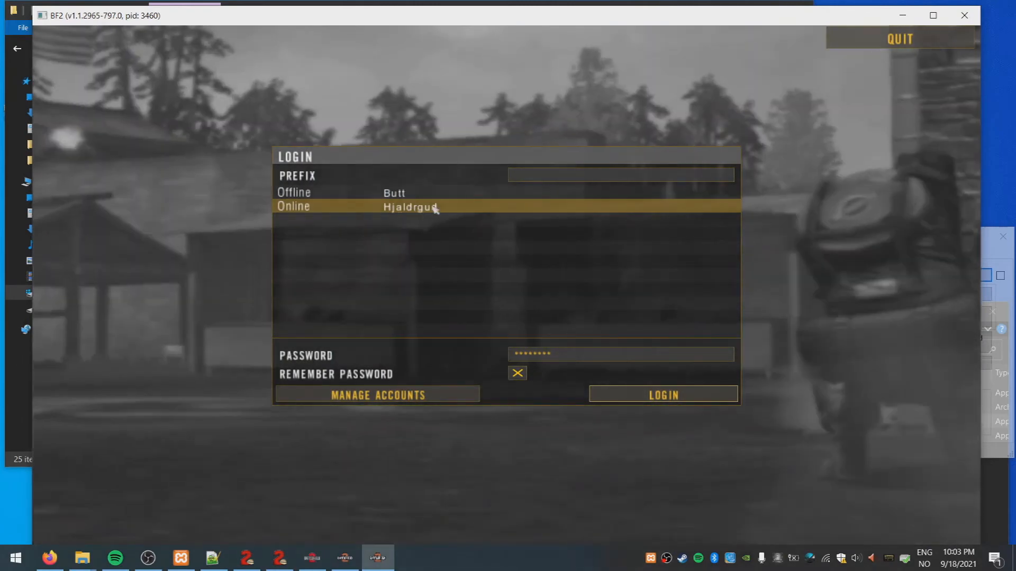
pyautogui.click(665, 397)
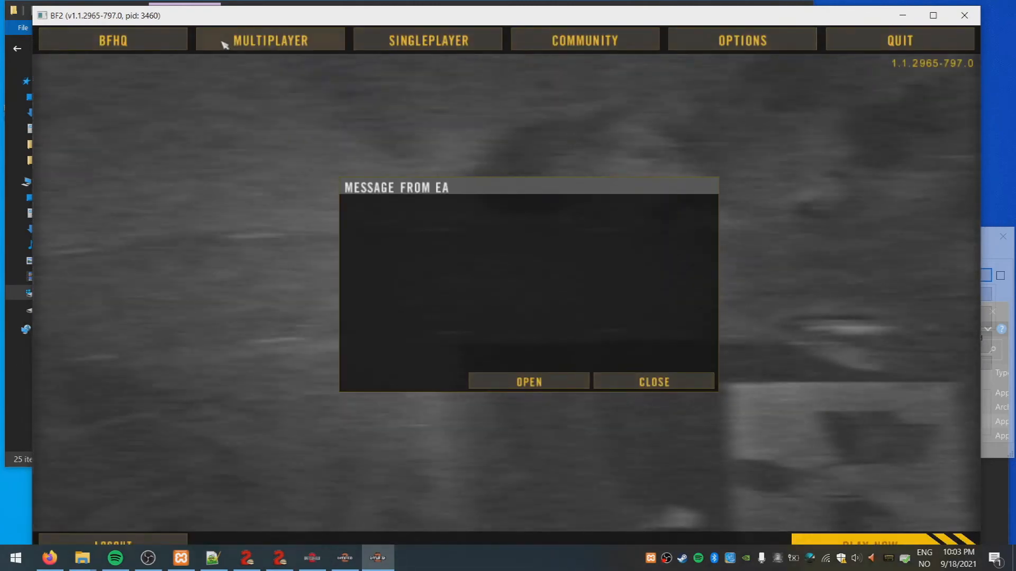
# Join the local server 'This is the one!' from the Join Local server list
pyautogui.click(224, 44)
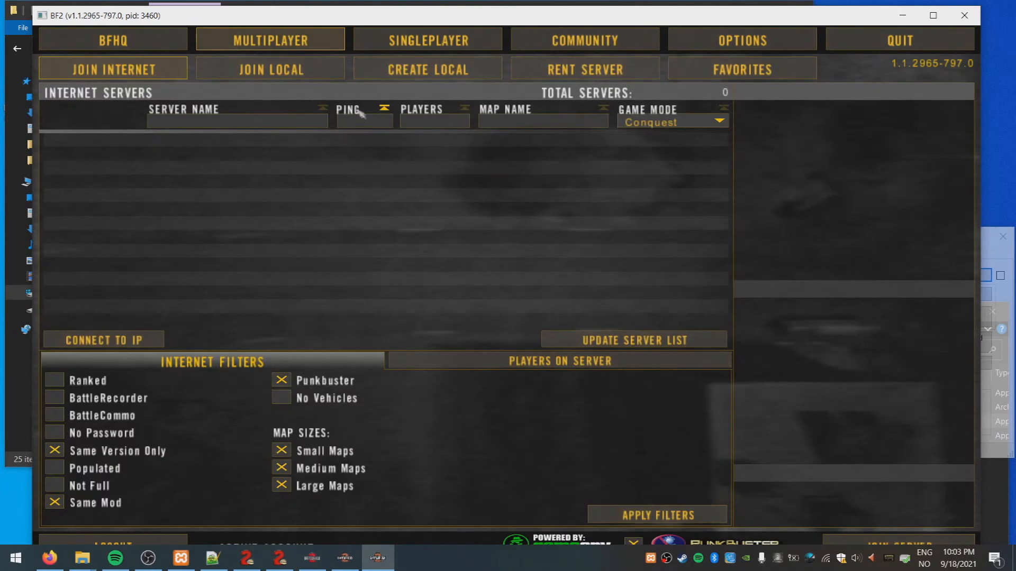
pyautogui.click(280, 76)
pyautogui.click(669, 341)
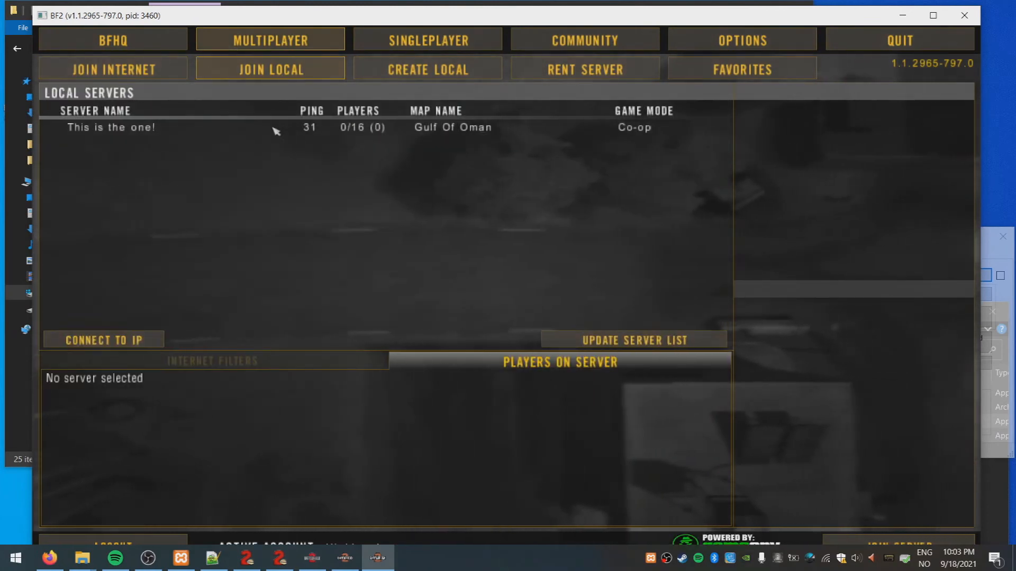
pyautogui.click(276, 128)
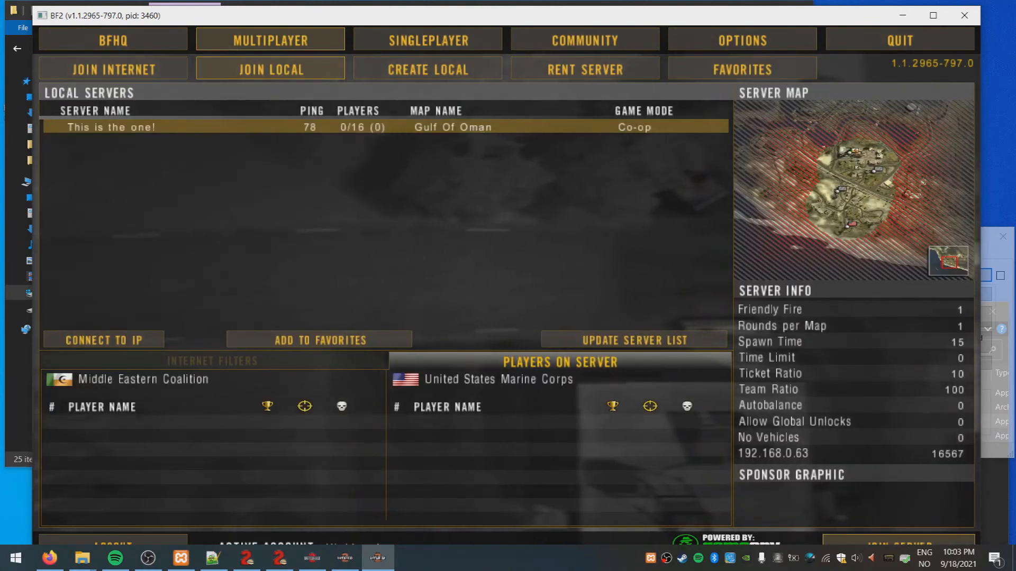
pyautogui.click(898, 544)
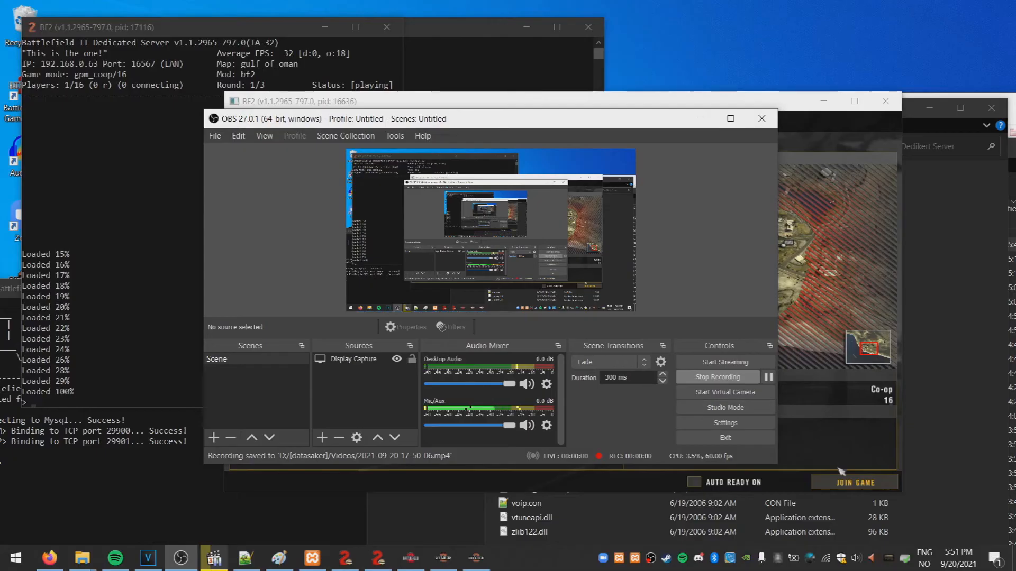
pyautogui.click(841, 471)
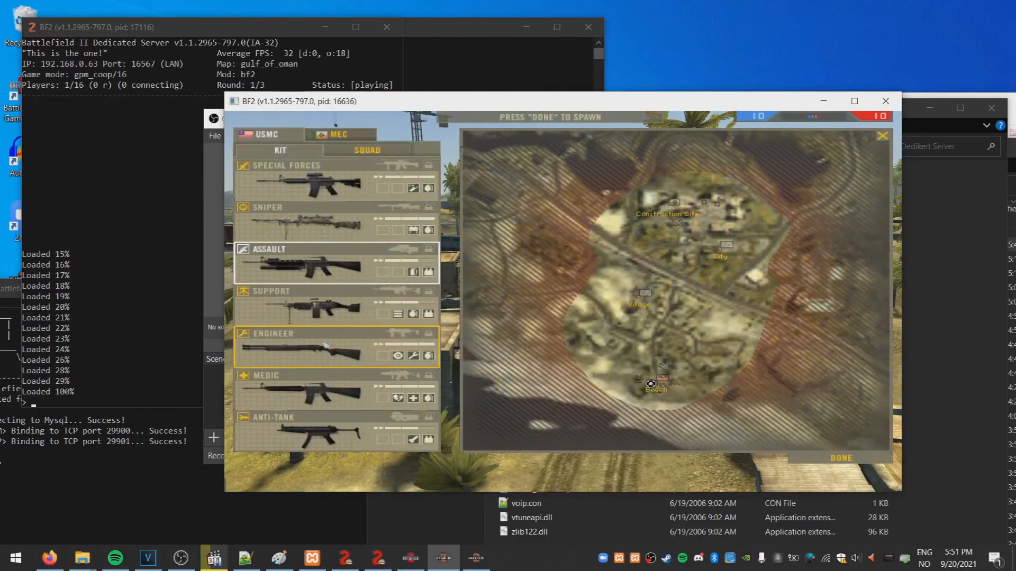
# Spawn with the Anti-Tank kit, run forward, check the scoreboard and ready the launcher
pyautogui.click(338, 417)
pyautogui.press('Return')
pyautogui.hotkey('shift', 'w')
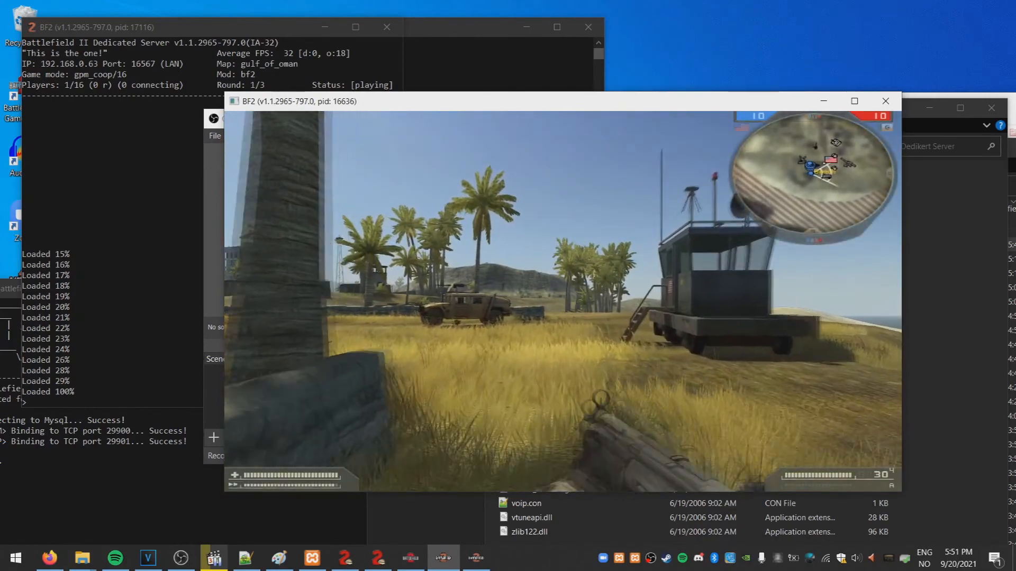
pyautogui.press('Tab')
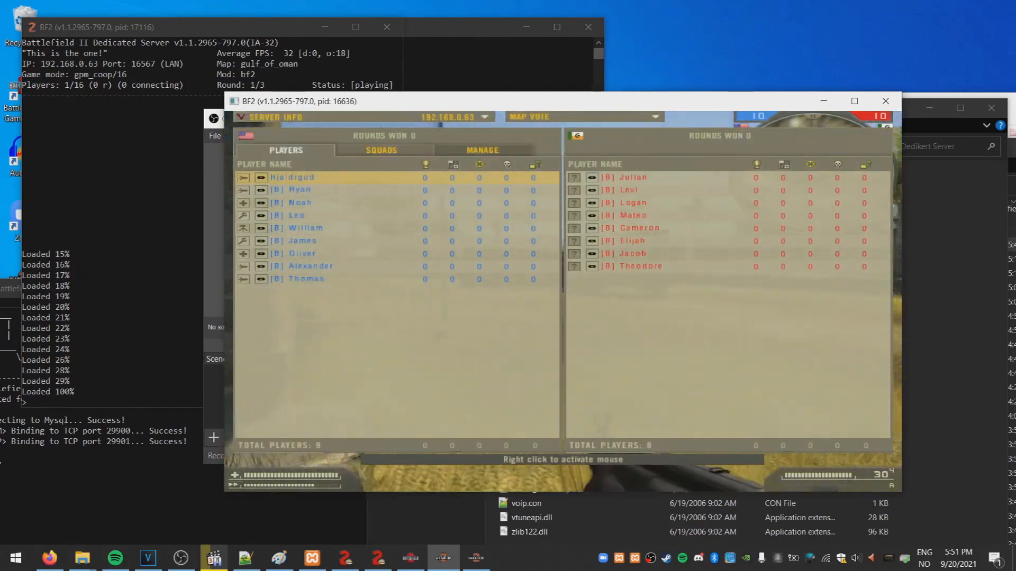
pyautogui.press('4')
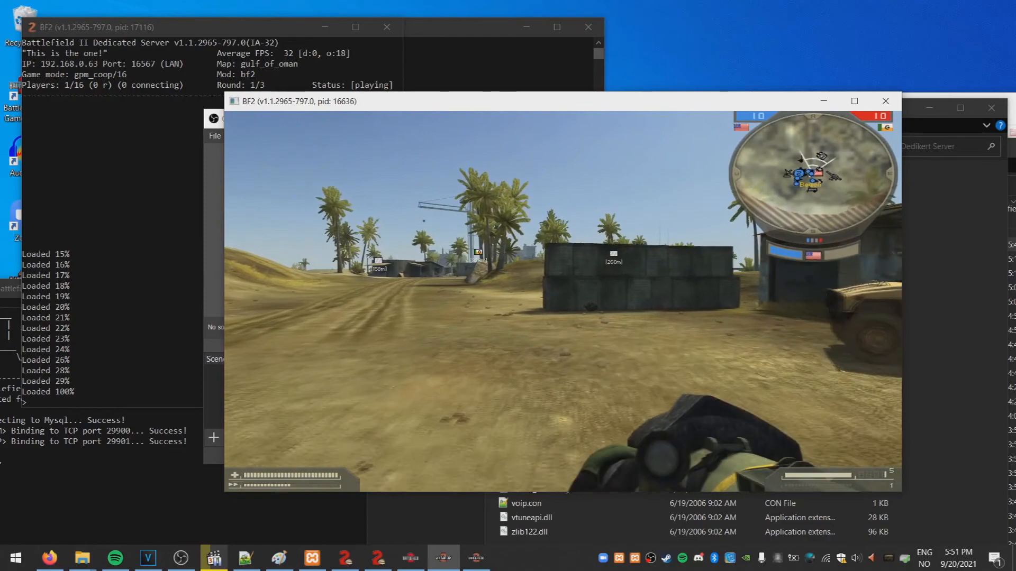
# Switch to the MP5, board the tank and shell the enemy jeep with the main gun
pyautogui.press('3')
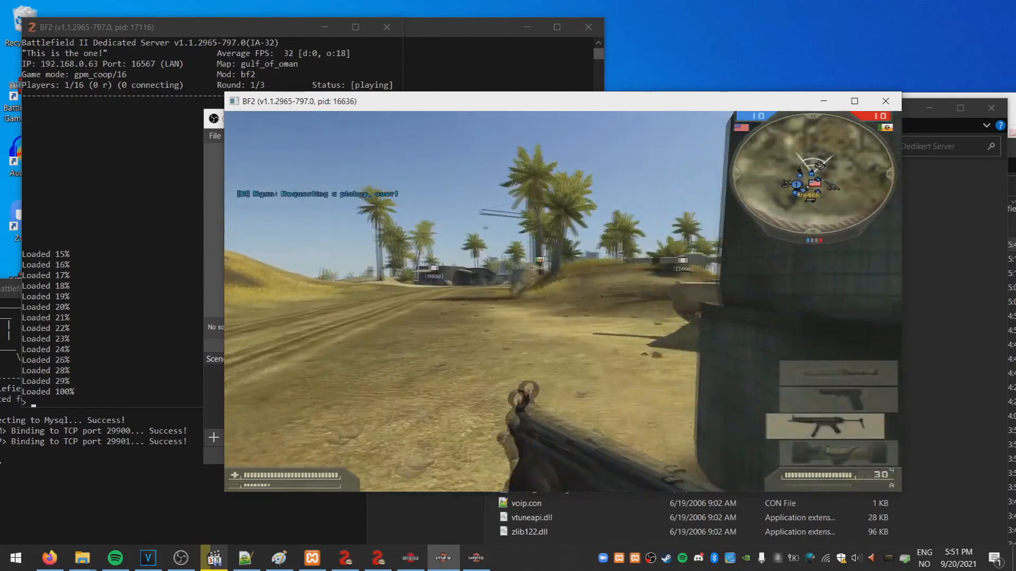
pyautogui.press('e')
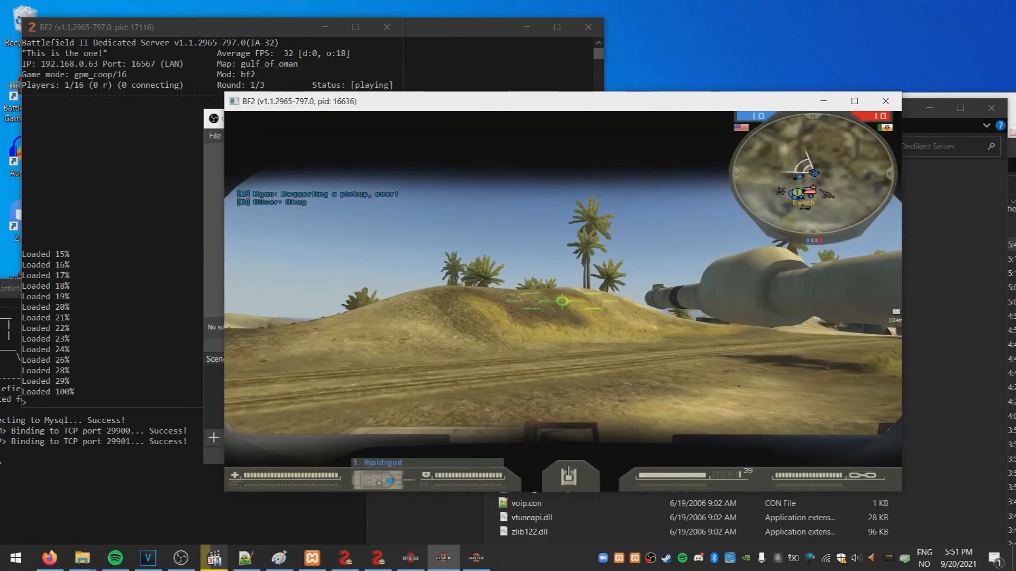
pyautogui.press('w')
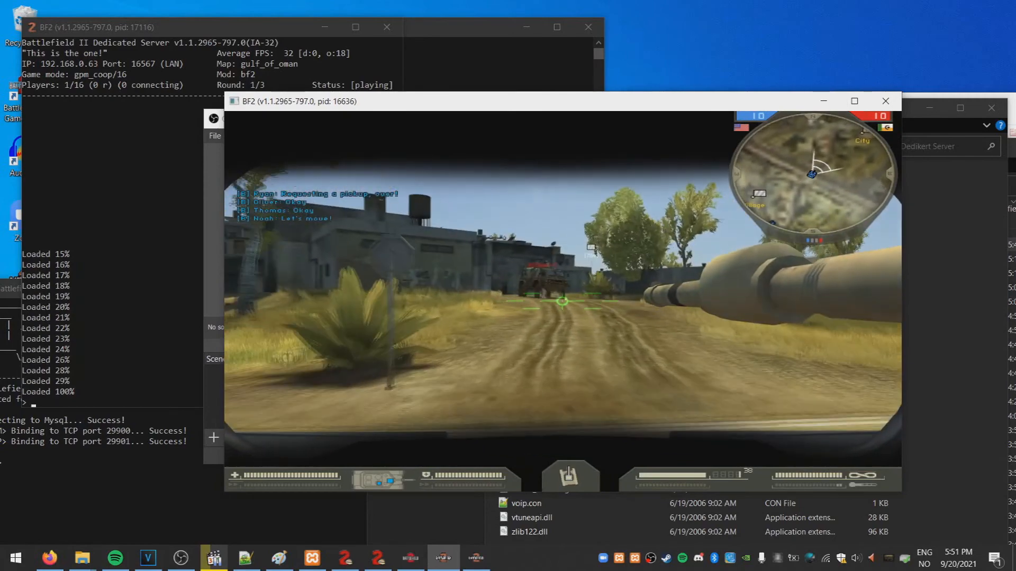
pyautogui.click(562, 301)
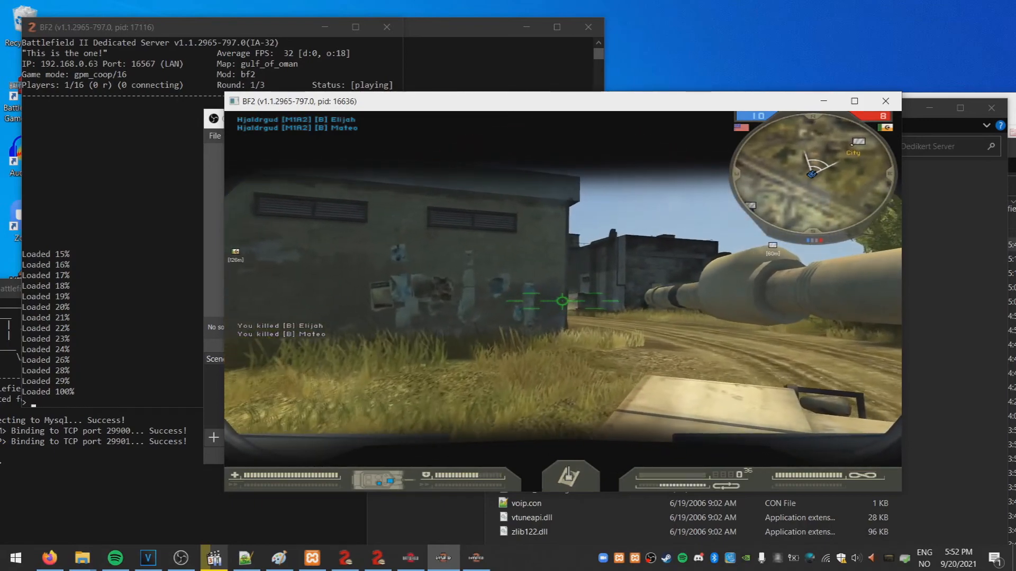
pyautogui.click(562, 301)
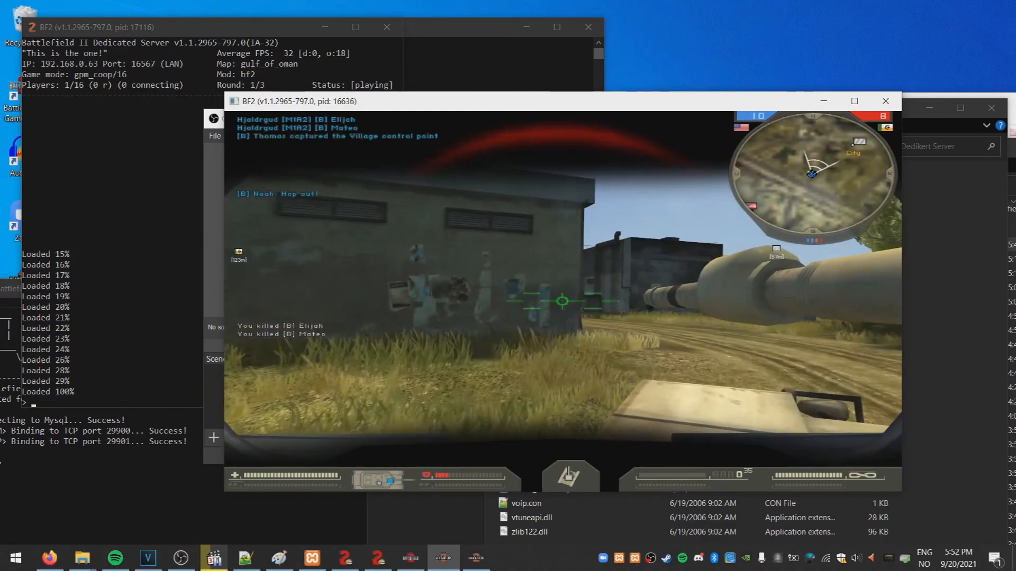
# Drive the tank past the building toward town, machine-gunning enemy infantry
pyautogui.press('q')
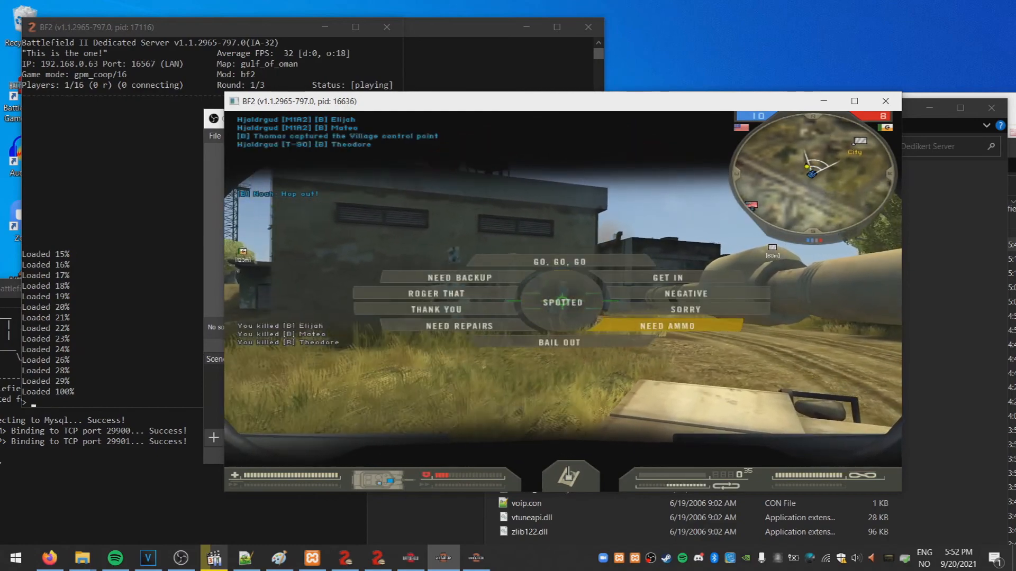
pyautogui.press('w')
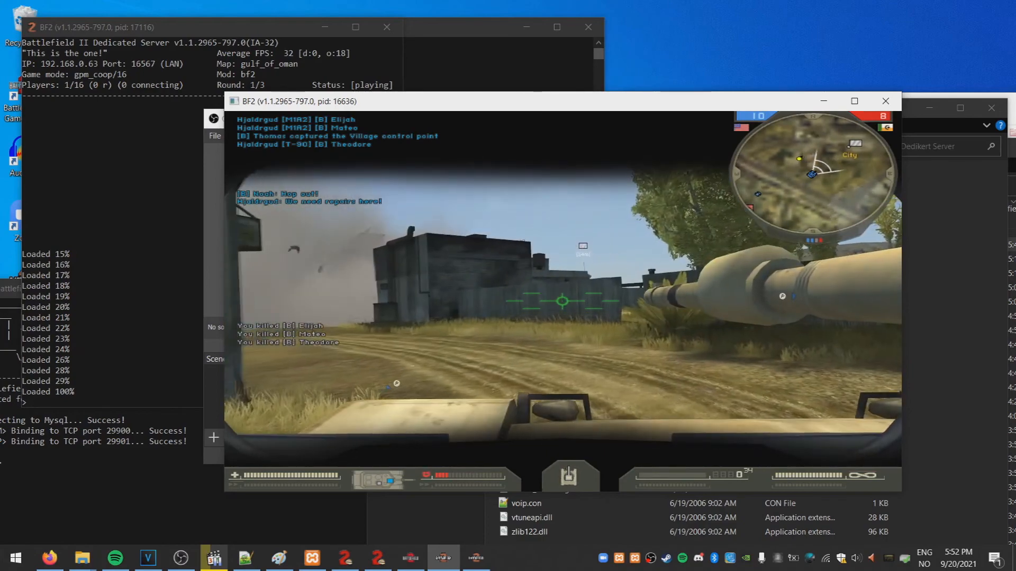
pyautogui.press('a')
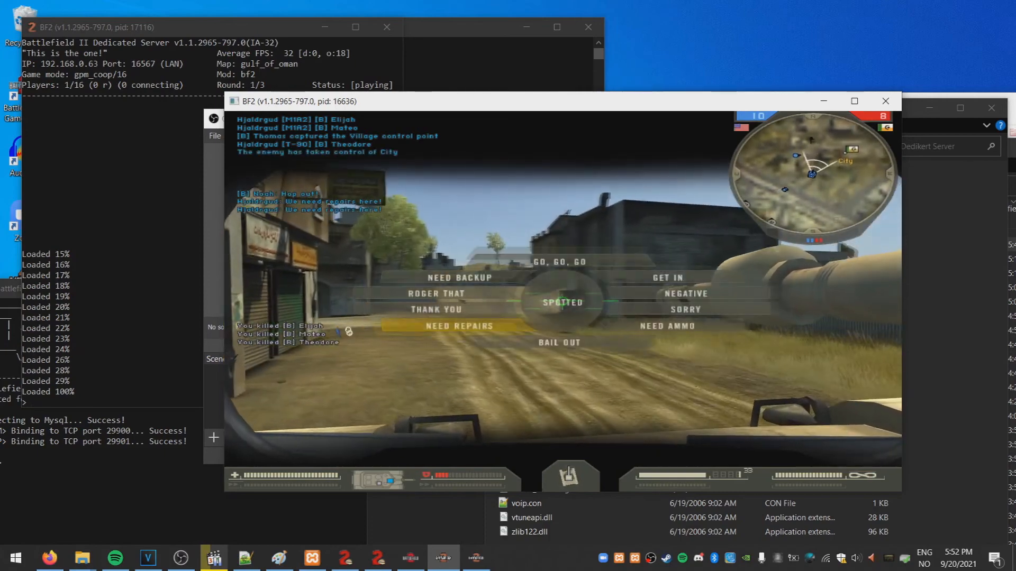
pyautogui.press('w')
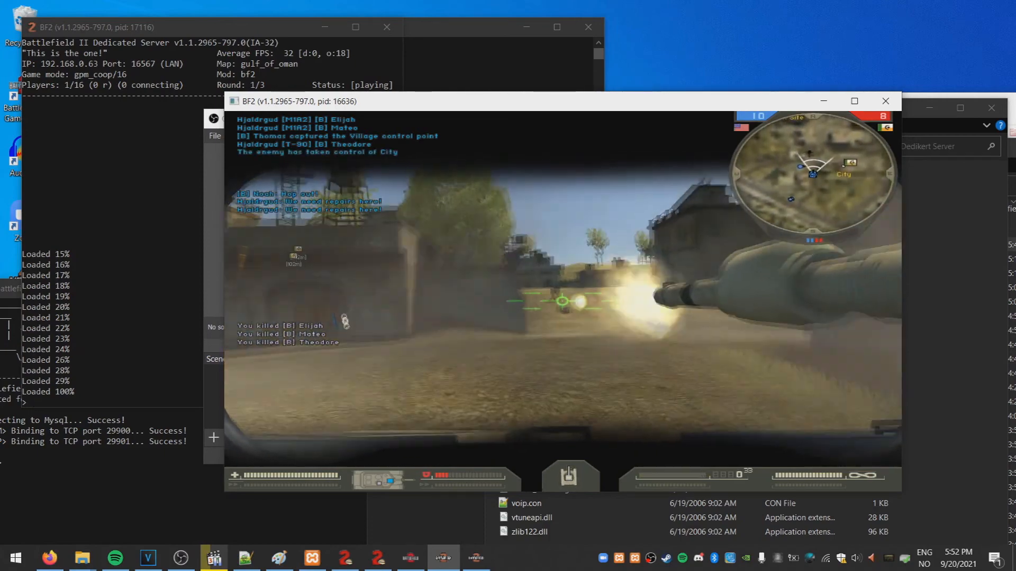
pyautogui.press('w')
pyautogui.rightClick(561, 301)
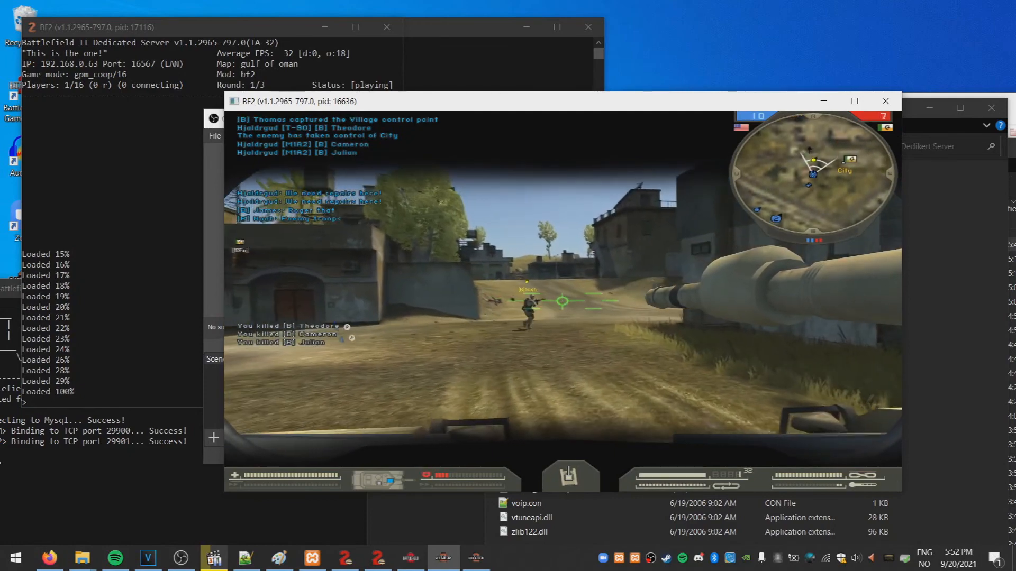
pyautogui.press('w')
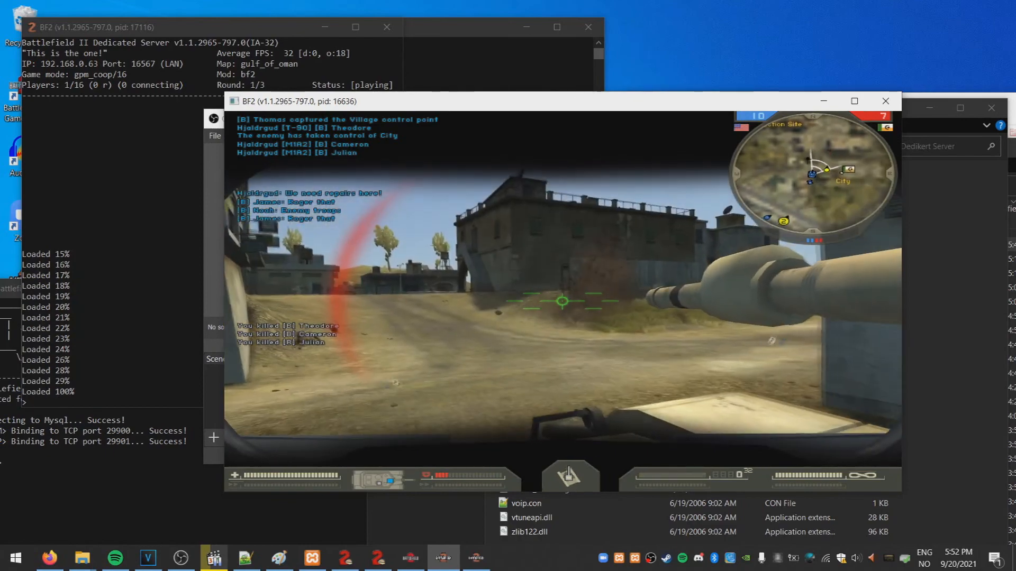
# Keep fighting with machine gun and main gun, then exit the tank as the round ends
pyautogui.press('s')
pyautogui.rightClick(562, 301)
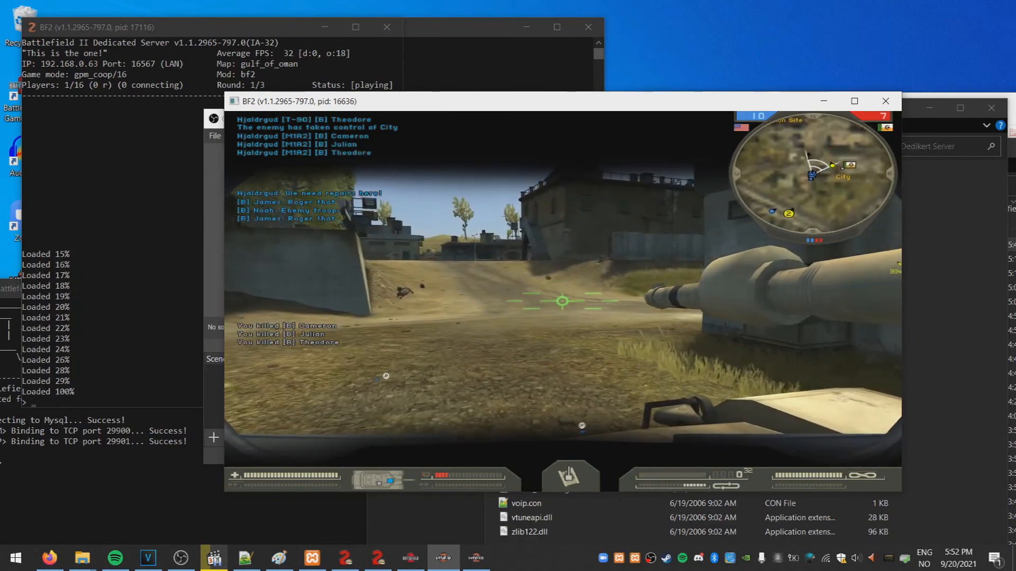
pyautogui.press('w')
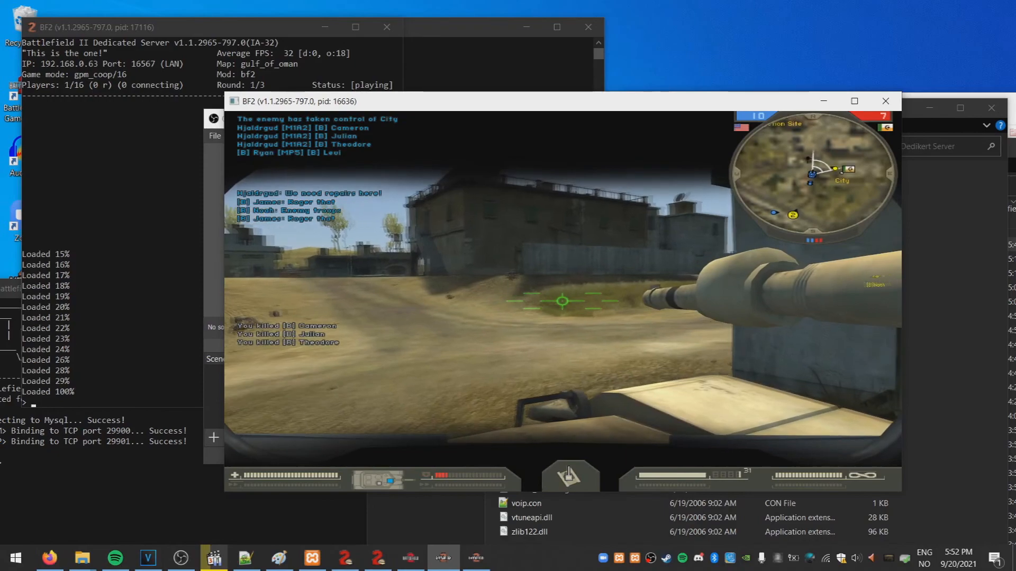
pyautogui.click(561, 301)
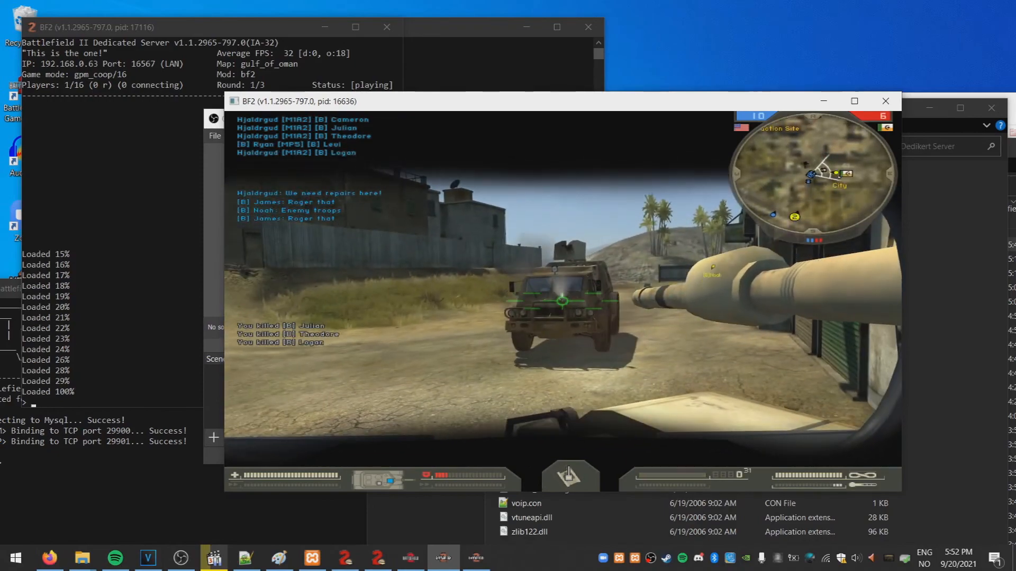
pyautogui.press('s')
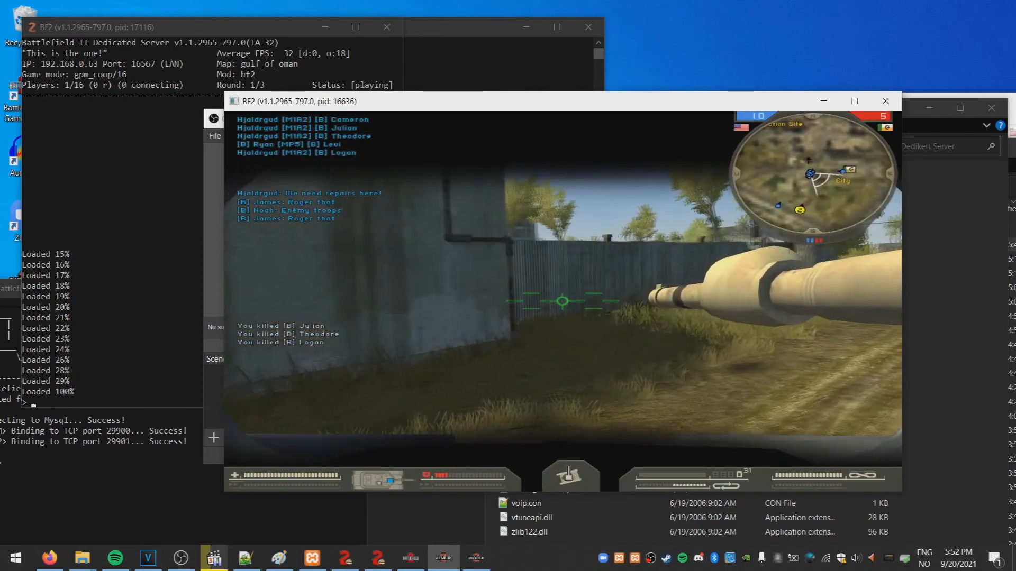
pyautogui.press('s')
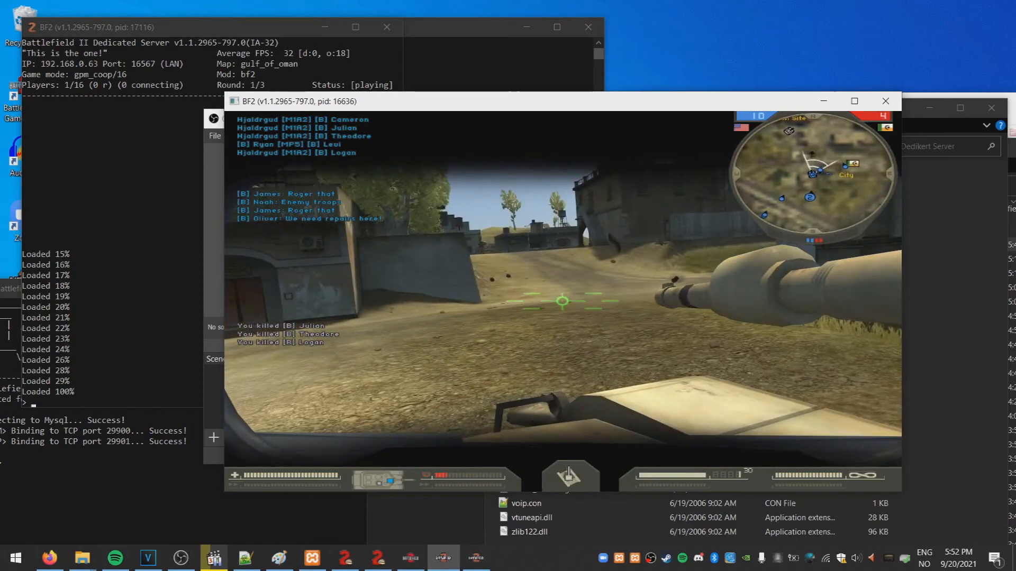
pyautogui.press('e')
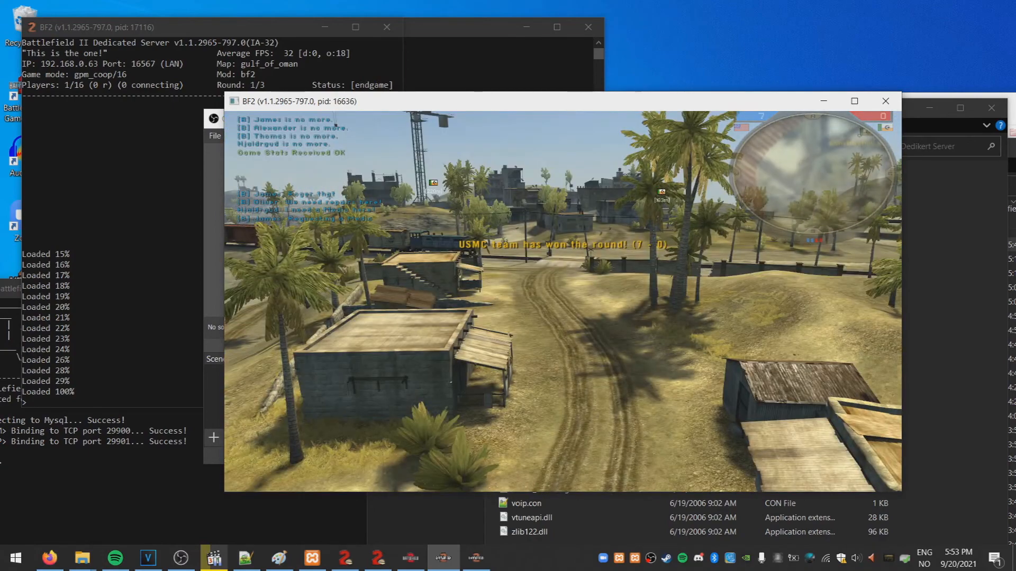
# Switch to Private Stats Admin, reload the player list and review pending snapshots
pyautogui.hotkey('alt', 'Tab')
pyautogui.hotkey('alt', 'Tab')
pyautogui.hotkey('alt', 'Tab')
pyautogui.hotkey('alt', 'Tab')
pyautogui.hotkey('alt', 'Tab')
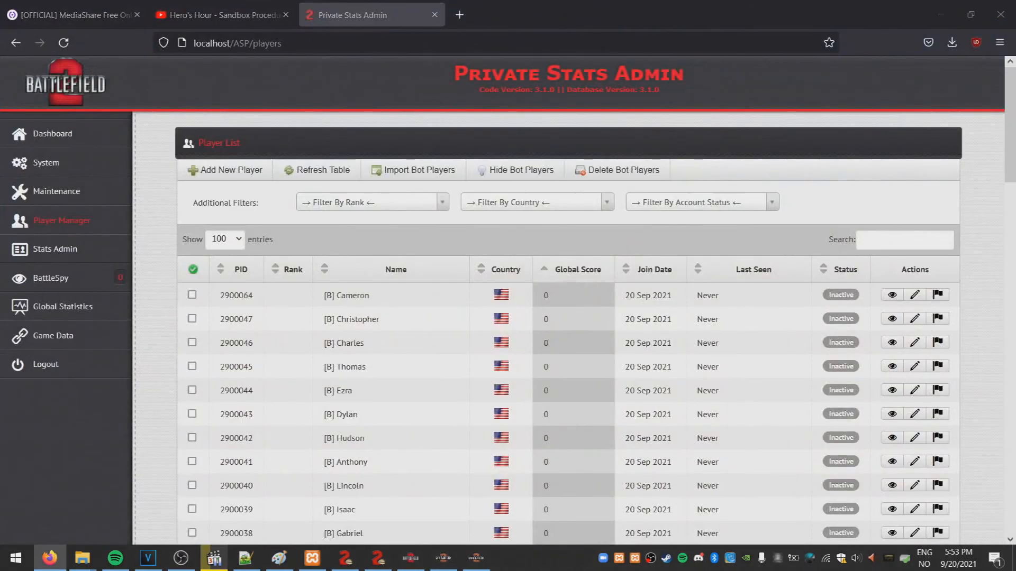
pyautogui.click(62, 44)
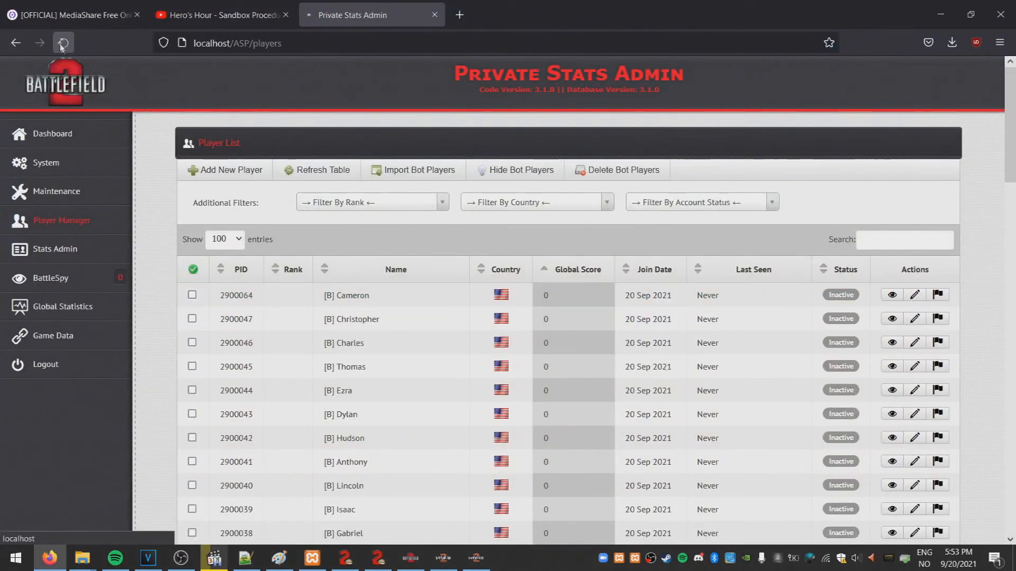
pyautogui.click(56, 249)
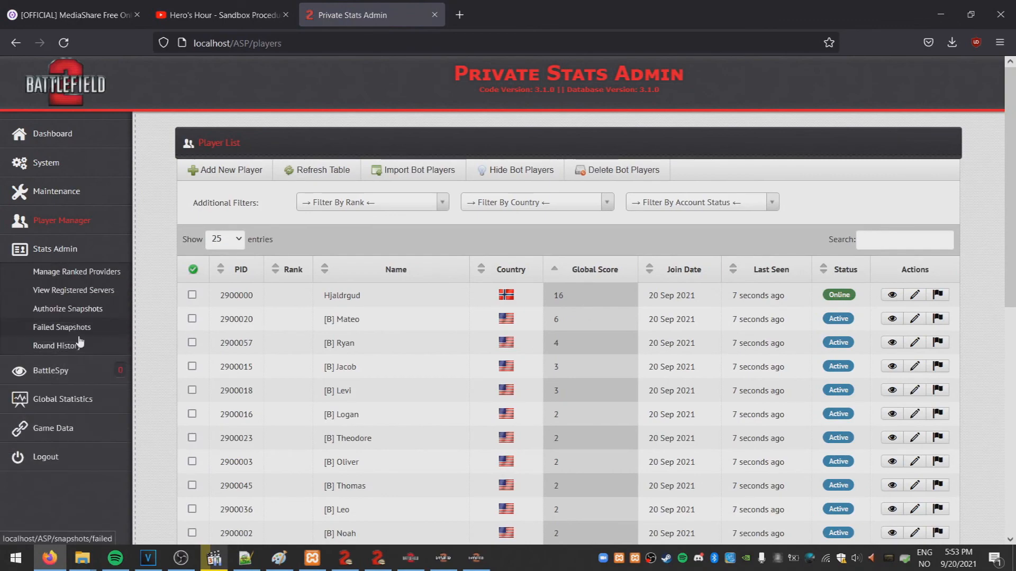
pyautogui.click(72, 309)
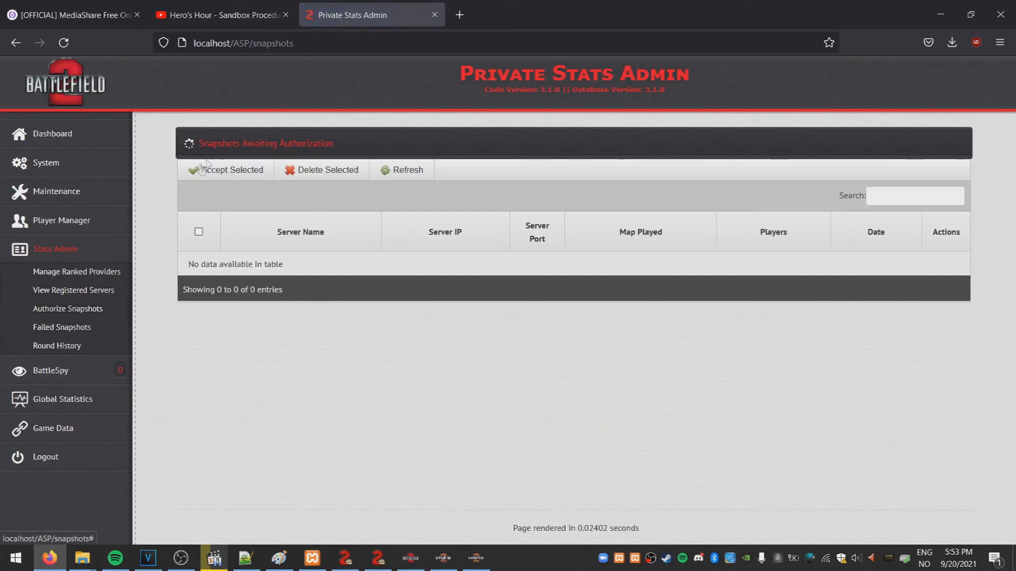
pyautogui.click(199, 233)
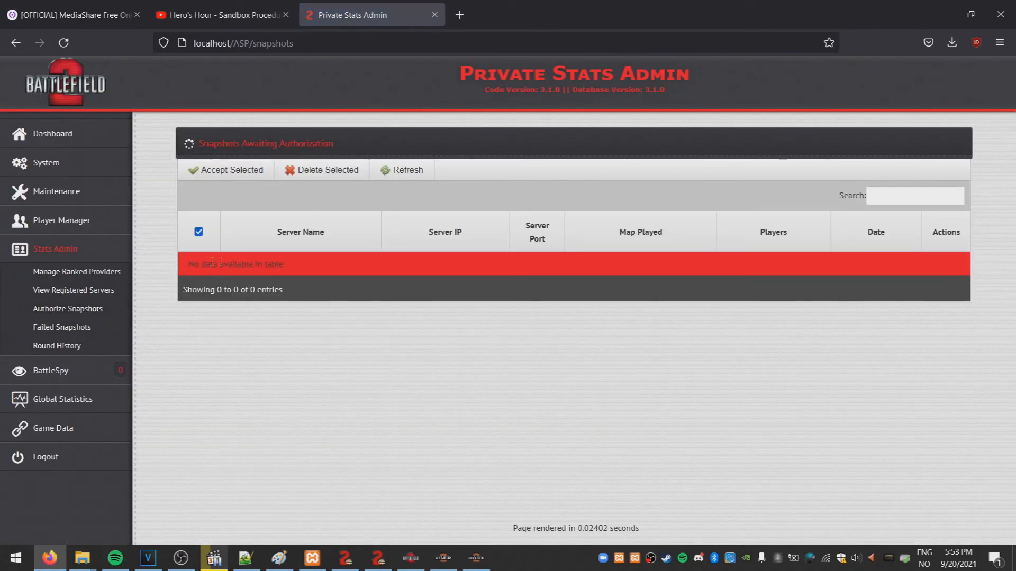
pyautogui.click(198, 232)
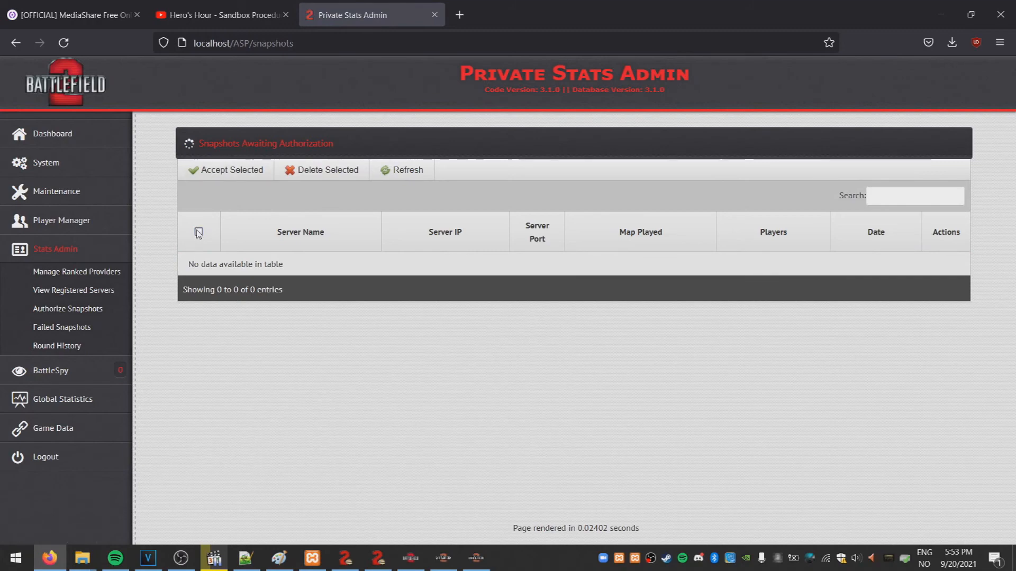
# Un-authorize, then re-authorize the Local Stats Provider under Ranked Providers
pyautogui.click(79, 292)
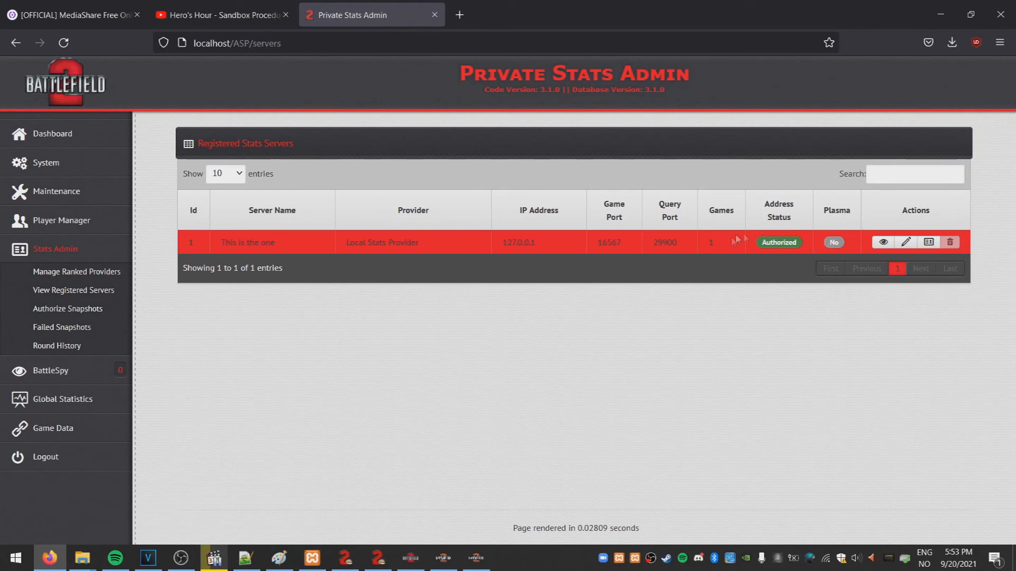
pyautogui.click(88, 274)
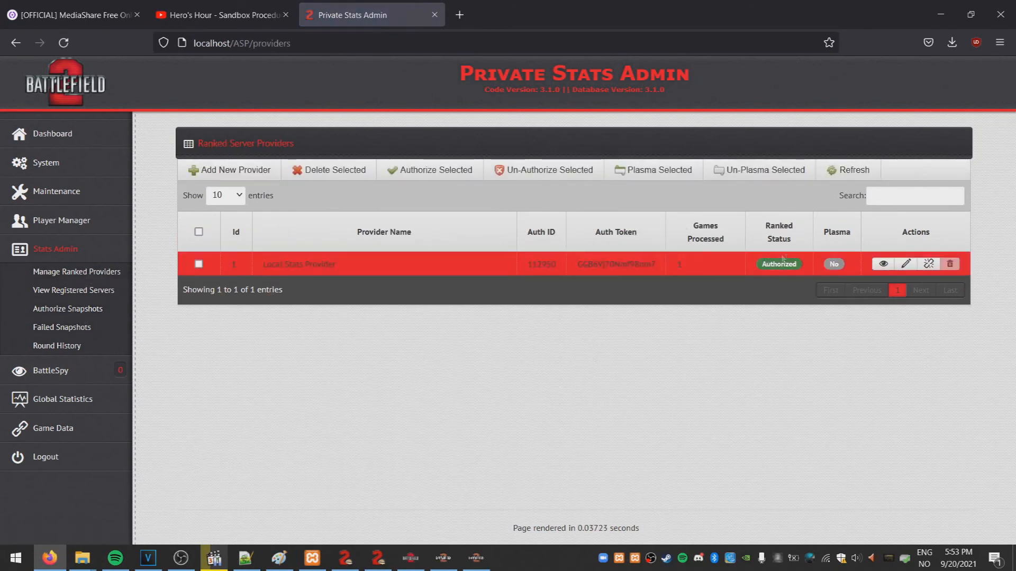
pyautogui.click(198, 264)
pyautogui.click(535, 176)
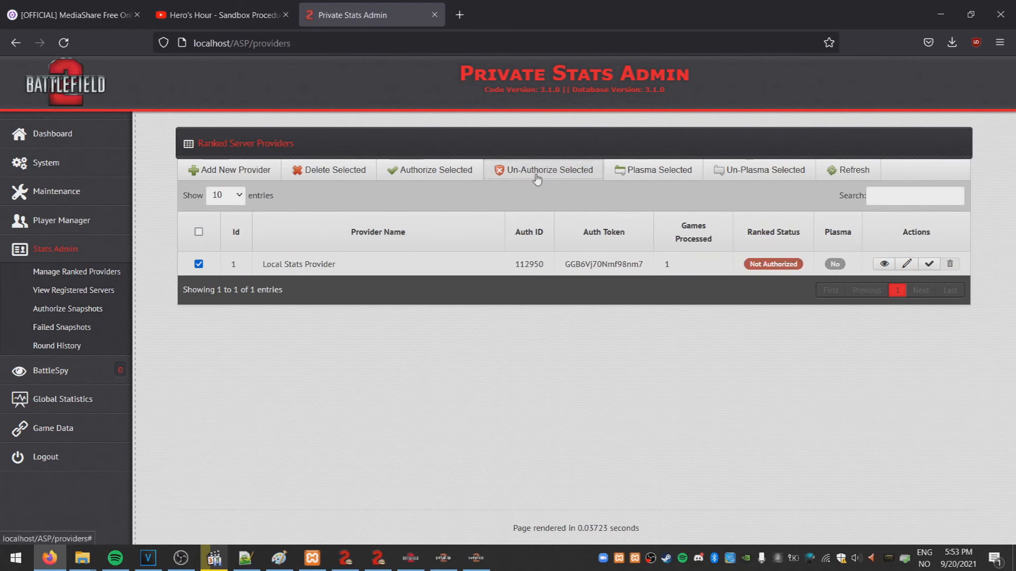
pyautogui.click(427, 175)
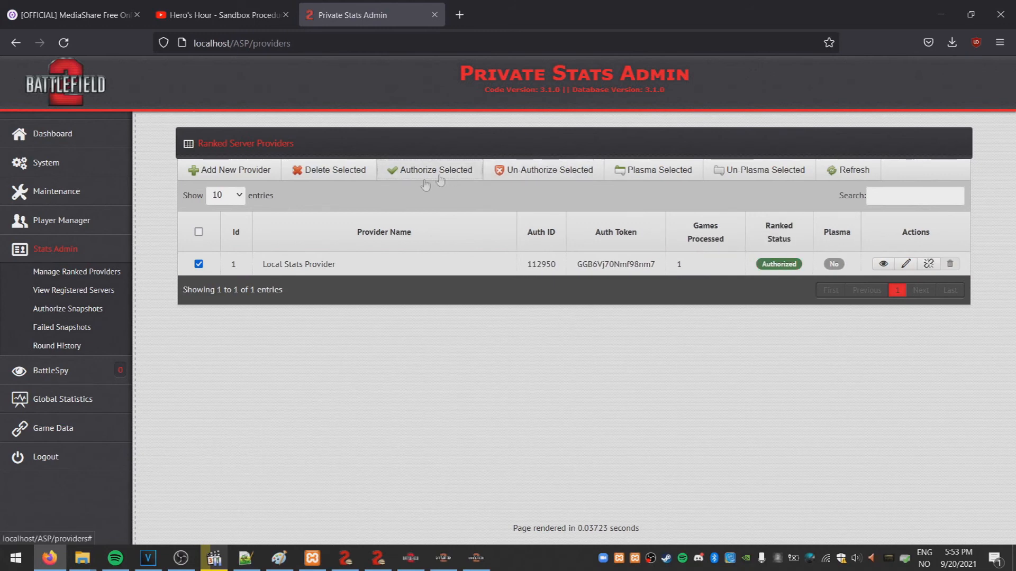
# Check Registered Servers, Authorize Snapshots and Failed Snapshots, then open Round History
pyautogui.click(67, 292)
pyautogui.click(75, 310)
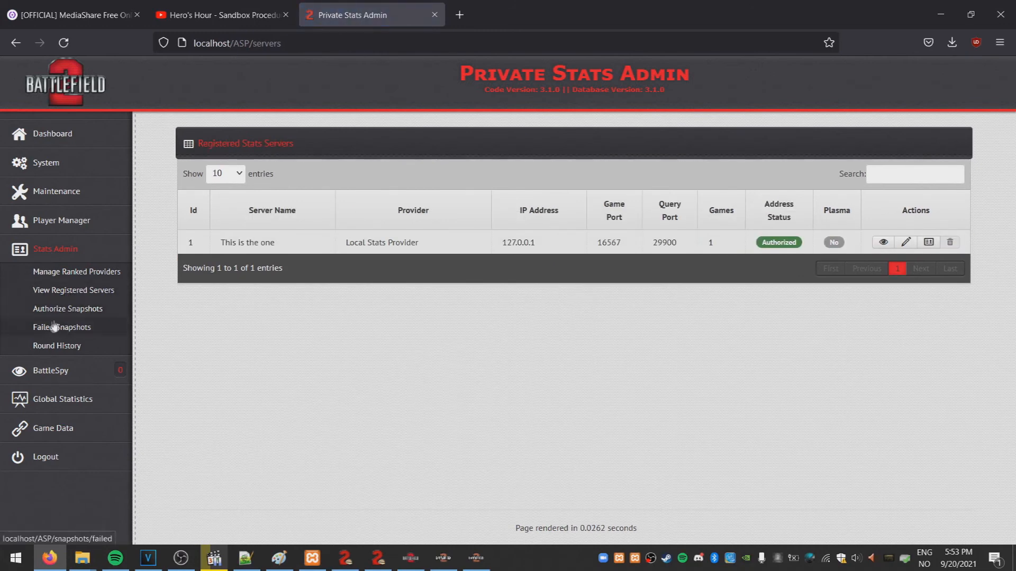
pyautogui.click(63, 328)
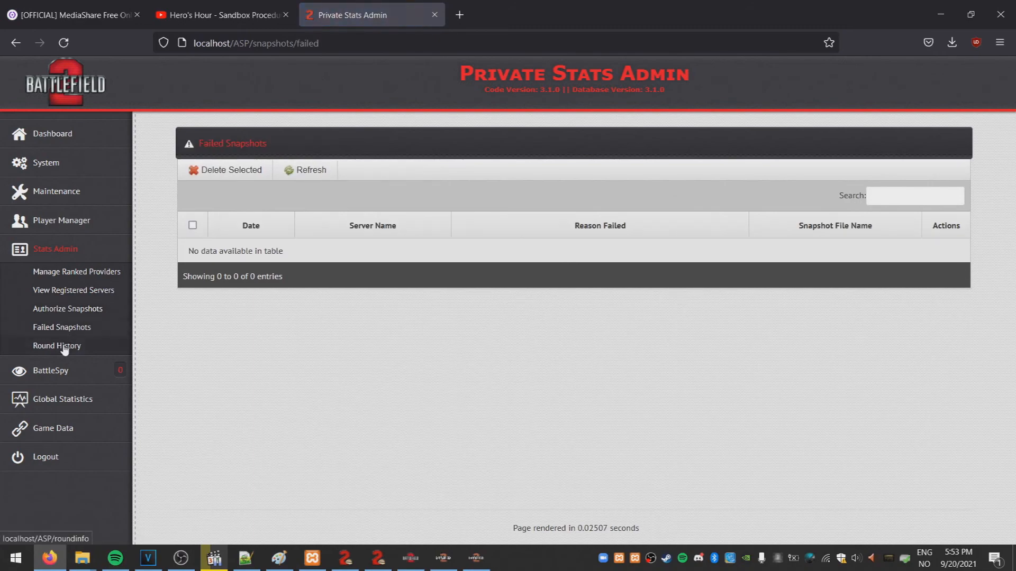
pyautogui.click(62, 346)
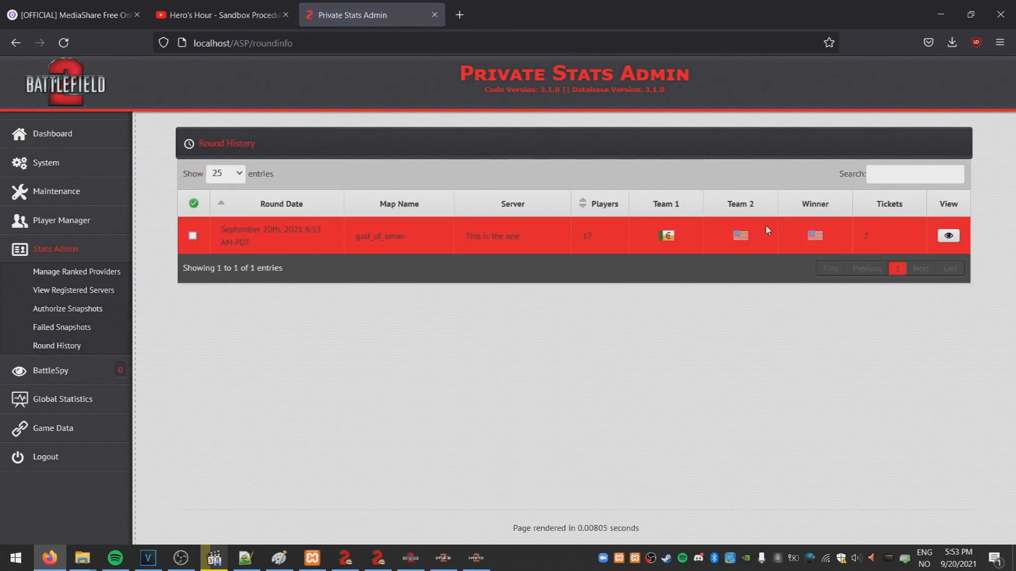
# Open the recorded gulf_of_oman round's details and scroll through them
pyautogui.click(955, 239)
pyautogui.moveTo(1014, 136); pyautogui.dragTo(1014, 438)
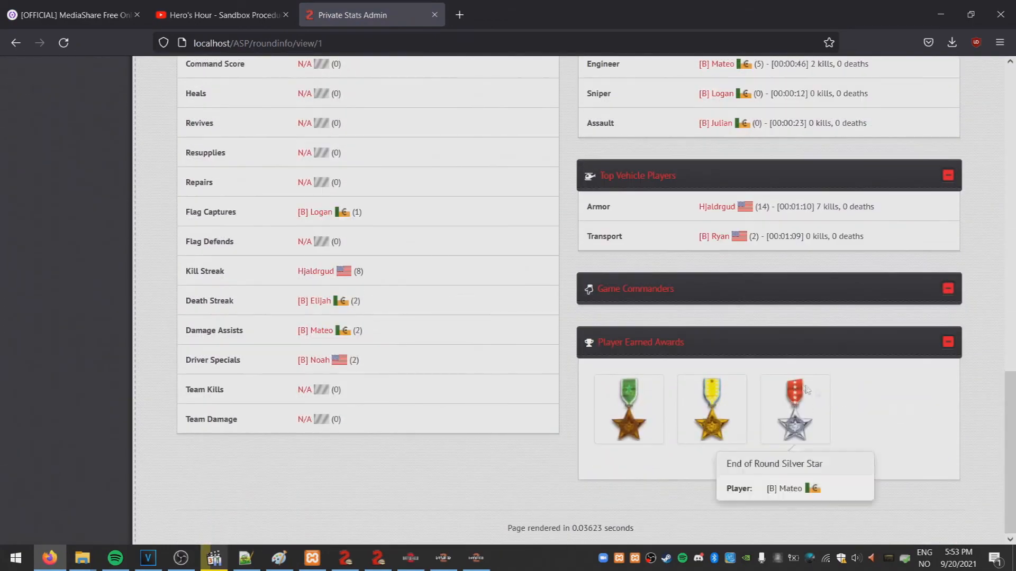
pyautogui.moveTo(1014, 423); pyautogui.dragTo(1013, 96)
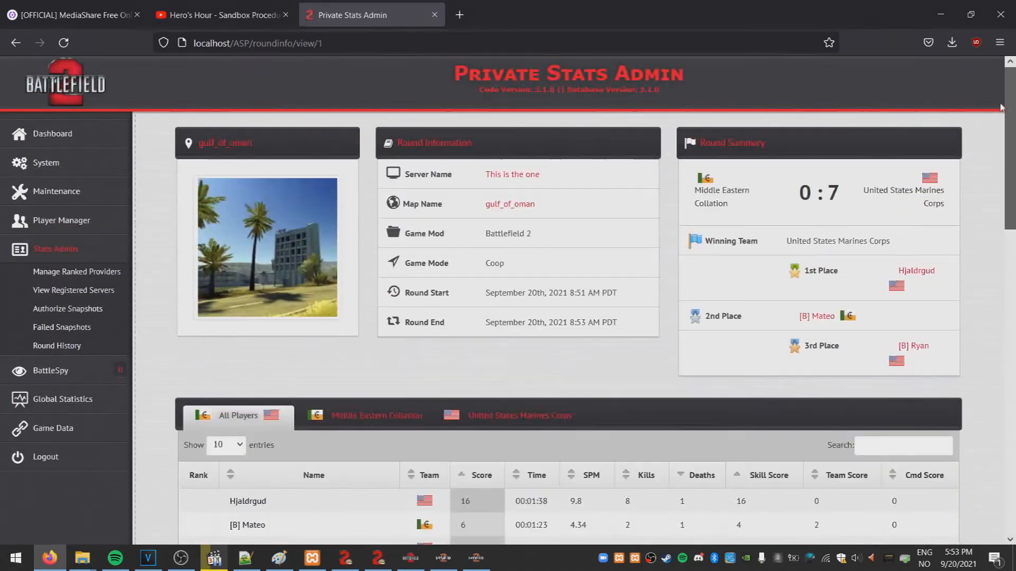
# View the Player List ranked by global score via the Dashboard
pyautogui.click(58, 136)
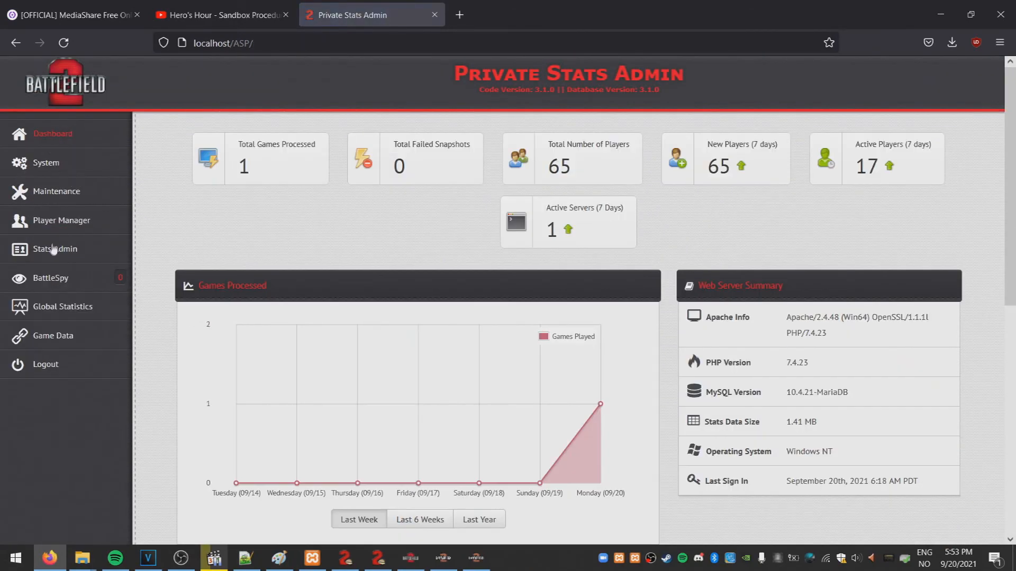
pyautogui.click(56, 225)
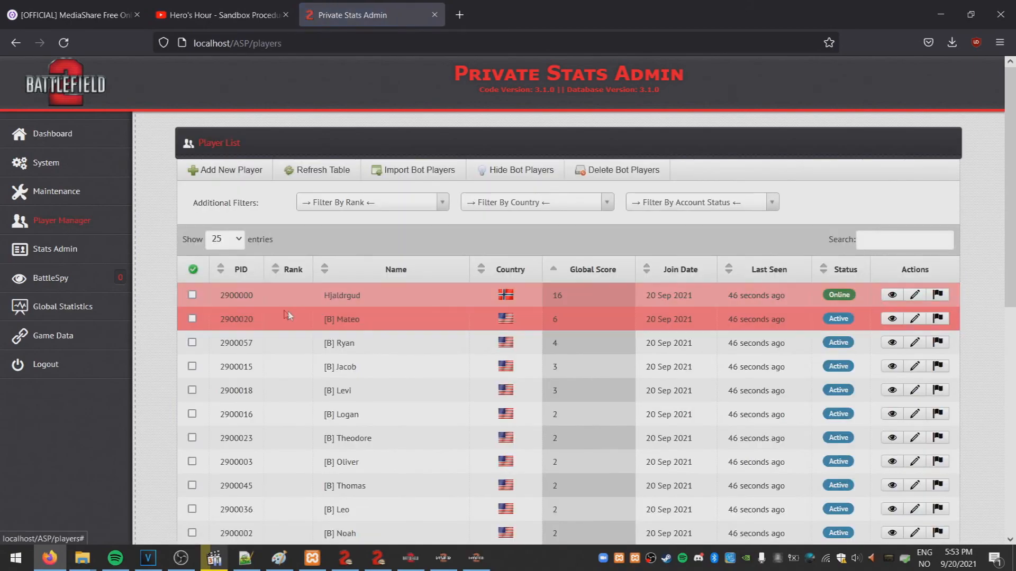
pyautogui.scroll(-3, 288, 309)
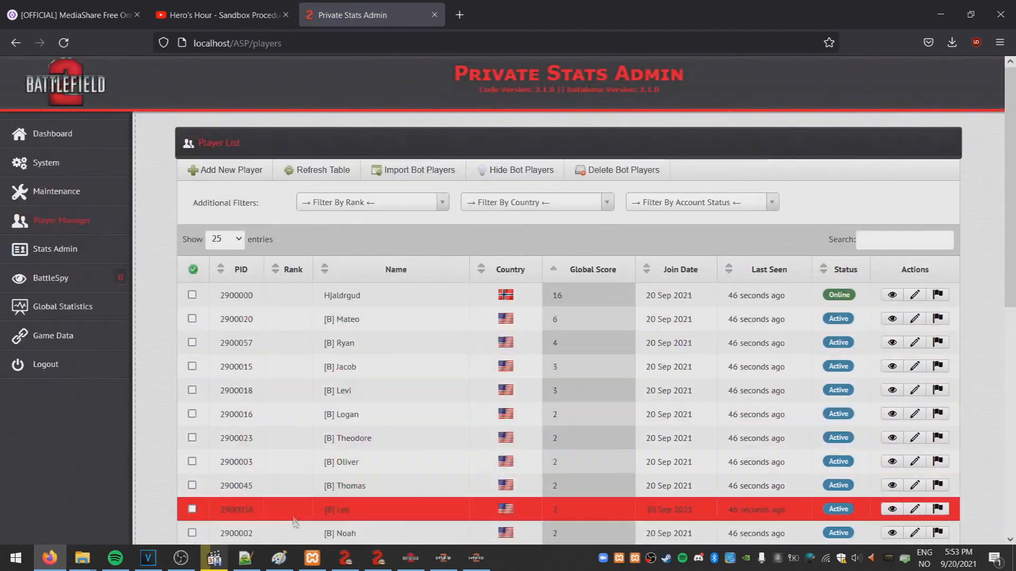
pyautogui.click(482, 562)
# Rejoin round 2 in the BF2 client, then quit the game and confirm with YES
pyautogui.click(443, 558)
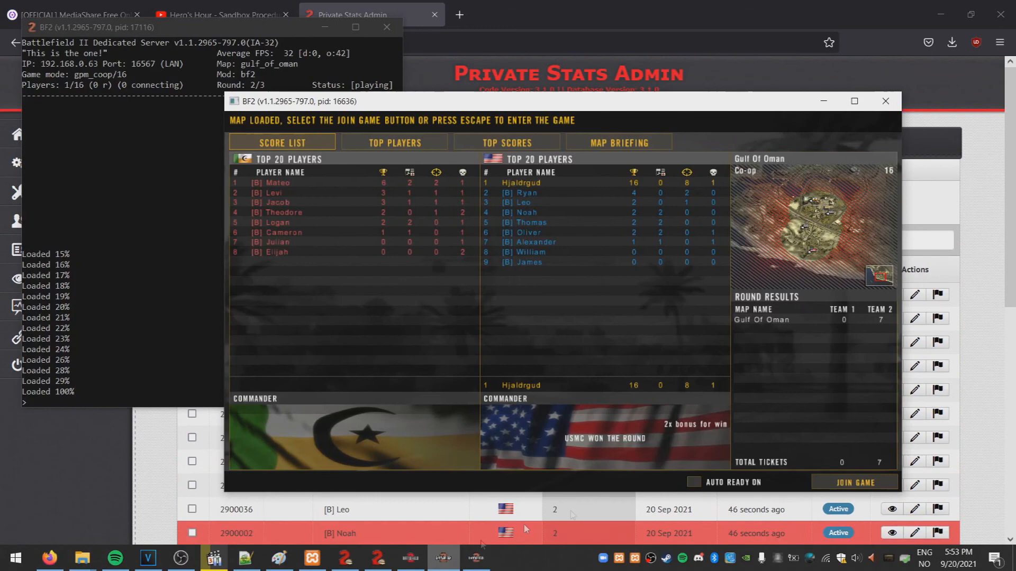
pyautogui.click(843, 483)
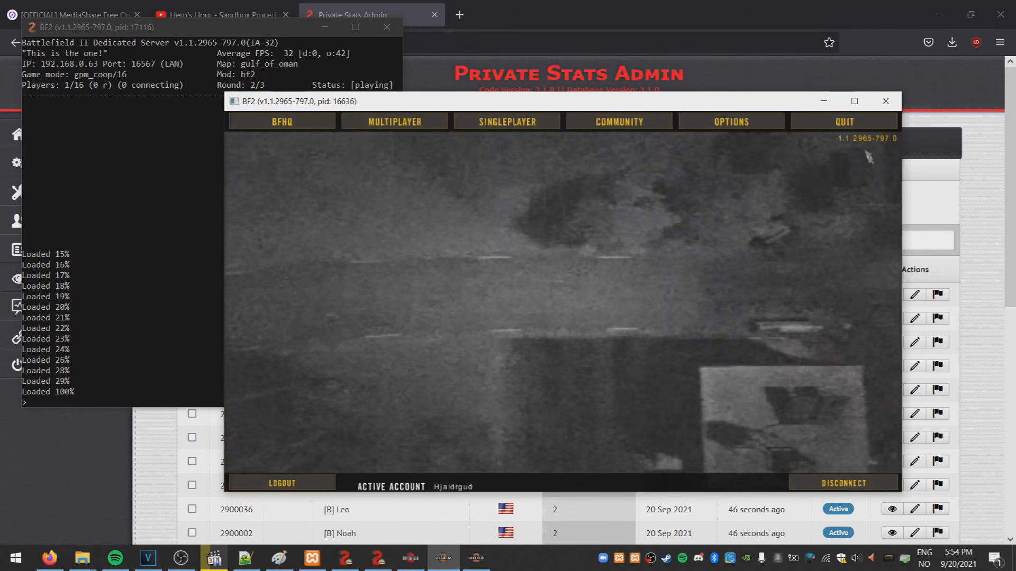
pyautogui.click(844, 122)
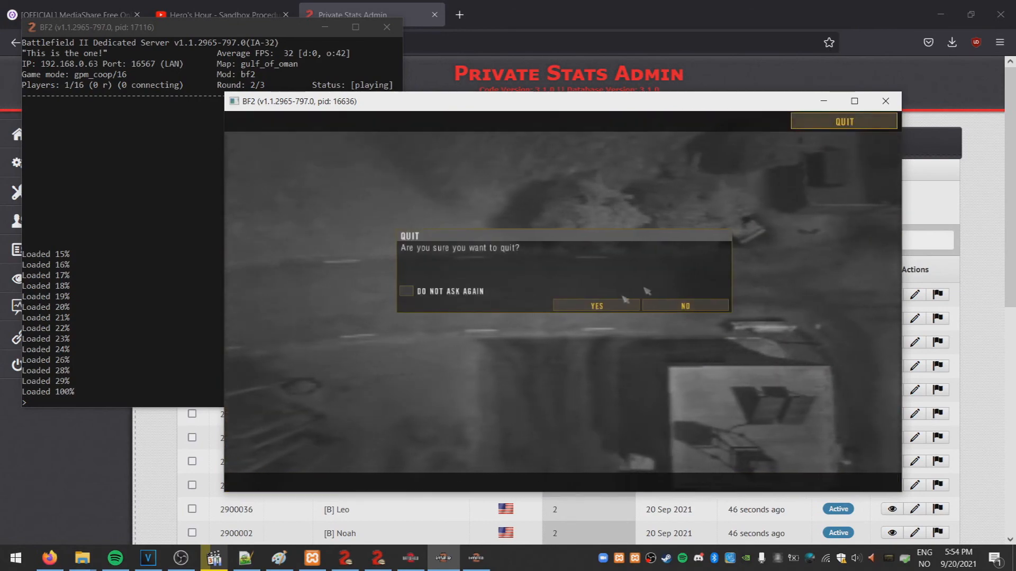
pyautogui.click(624, 301)
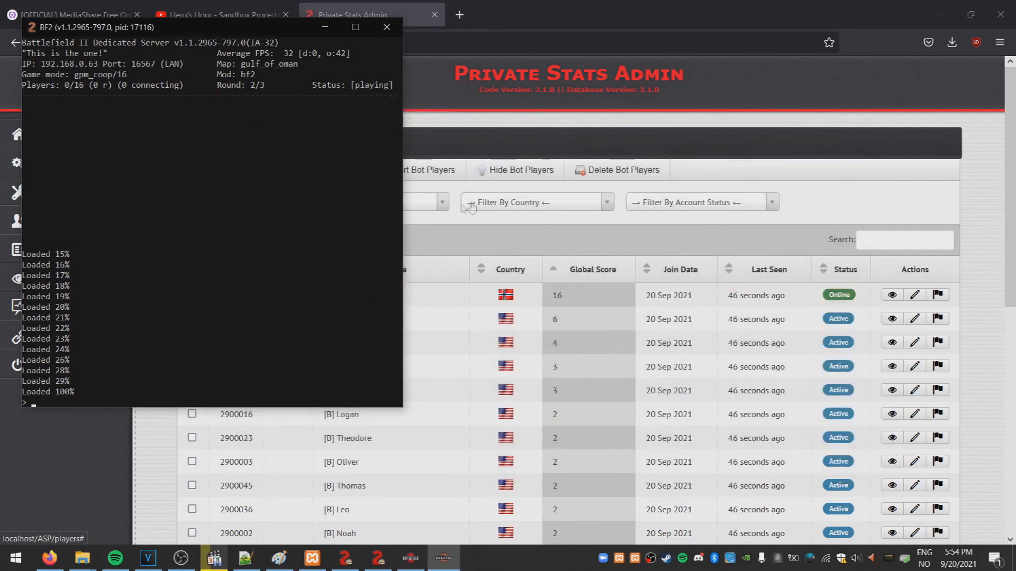
# Close the dedicated server console and reload the player list with updated statuses
pyautogui.click(381, 27)
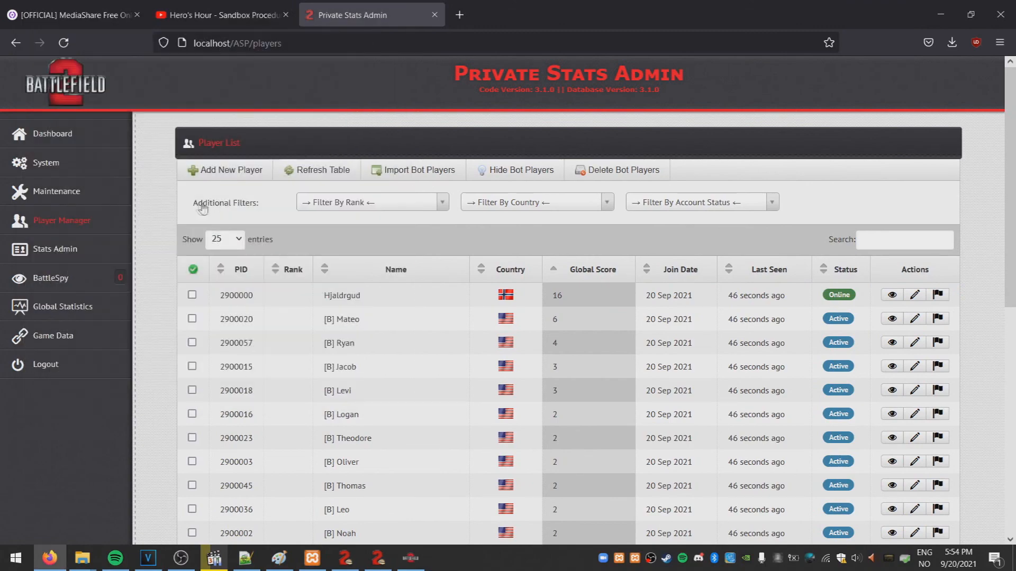
pyautogui.click(59, 194)
pyautogui.click(60, 274)
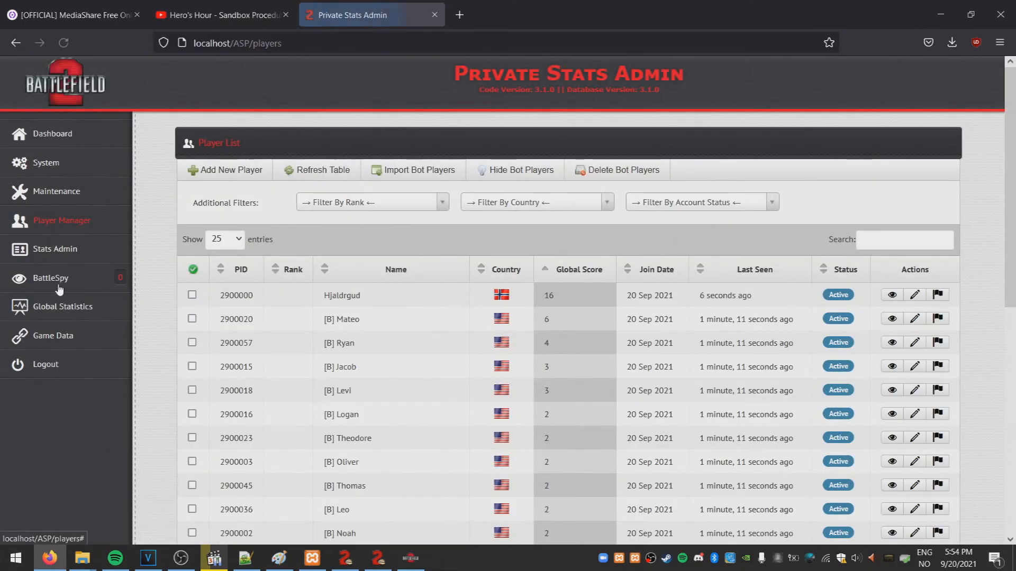
pyautogui.click(63, 247)
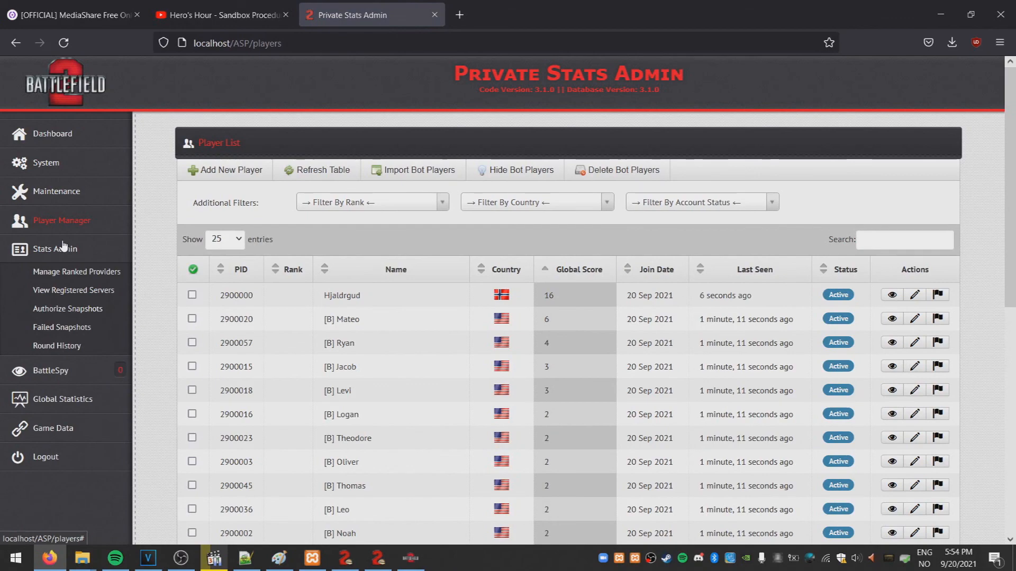
pyautogui.click(70, 297)
pyautogui.click(66, 310)
# Un-authorize the Local Stats Provider for ranked stats, return to Dashboard and stop recording
pyautogui.click(66, 275)
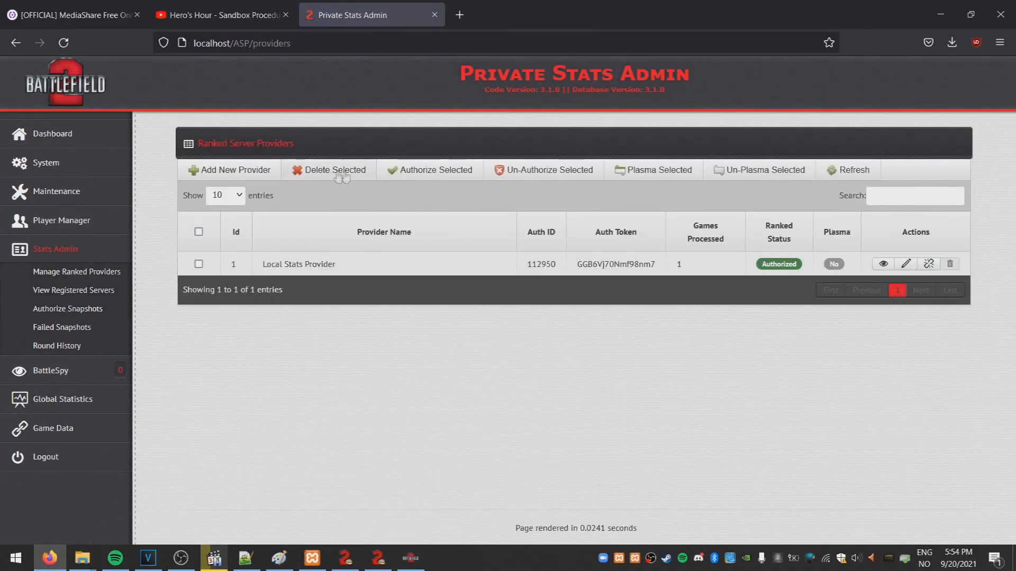
pyautogui.click(198, 264)
pyautogui.click(544, 177)
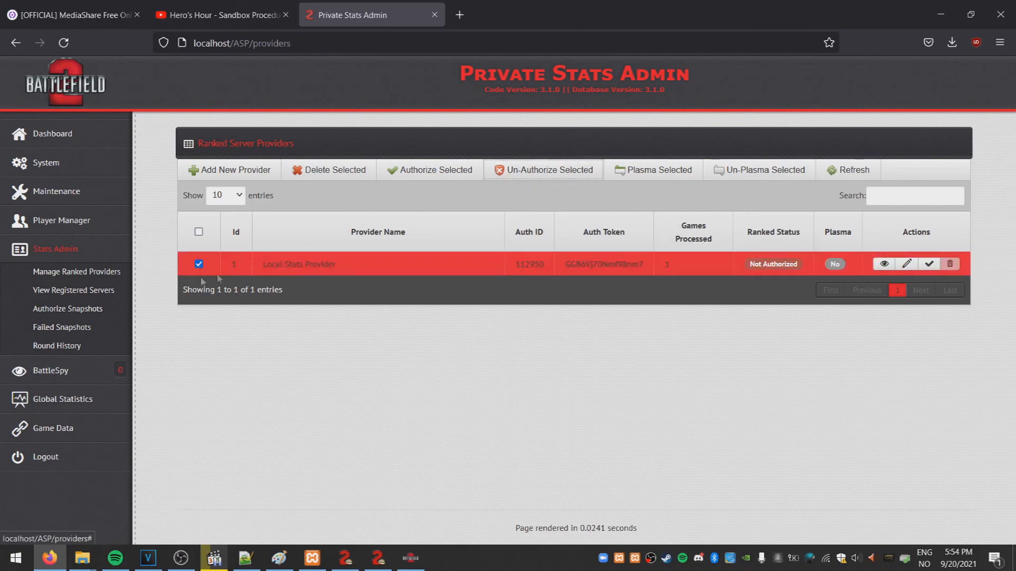
pyautogui.click(61, 136)
pyautogui.click(181, 559)
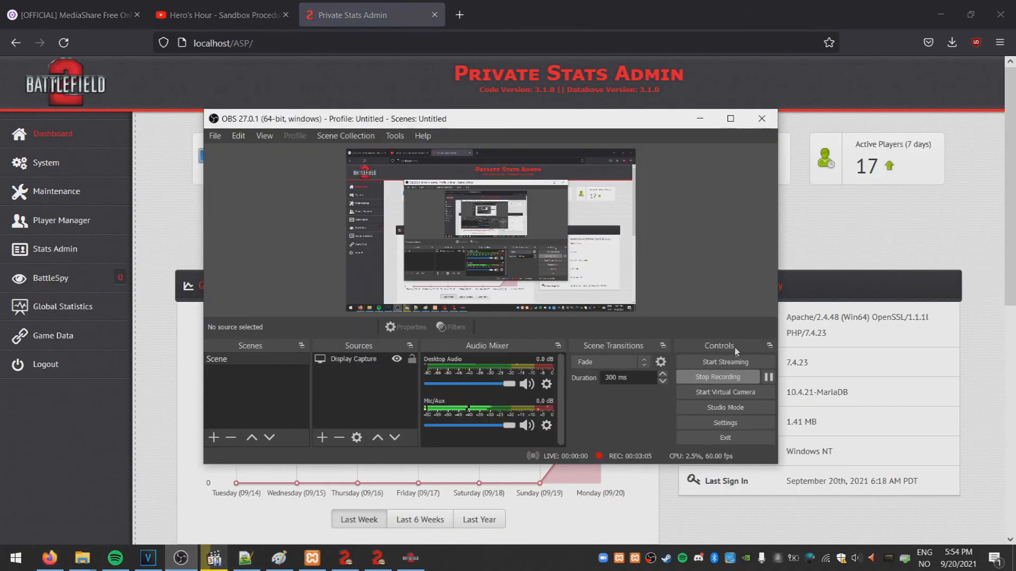
pyautogui.click(717, 377)
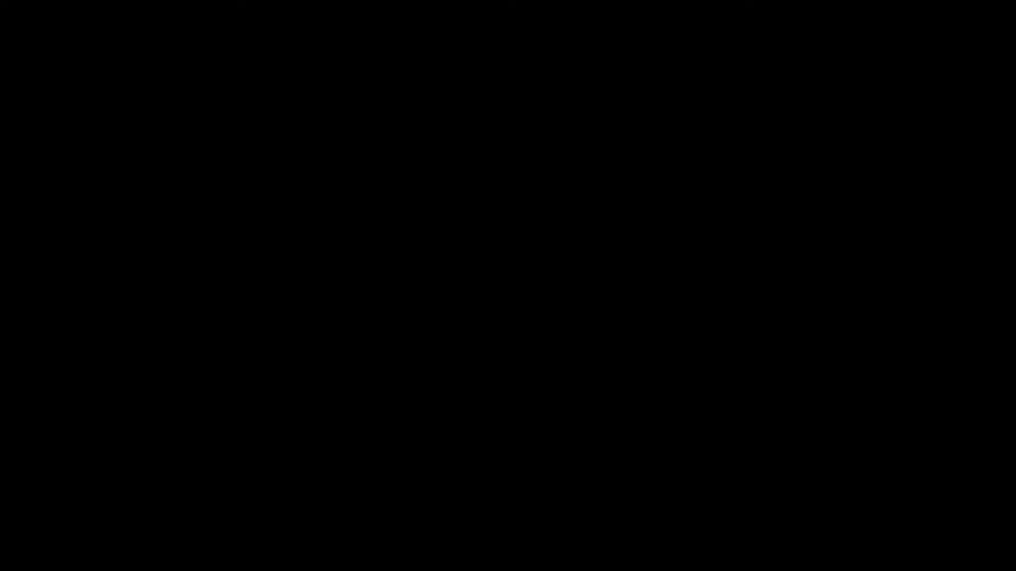